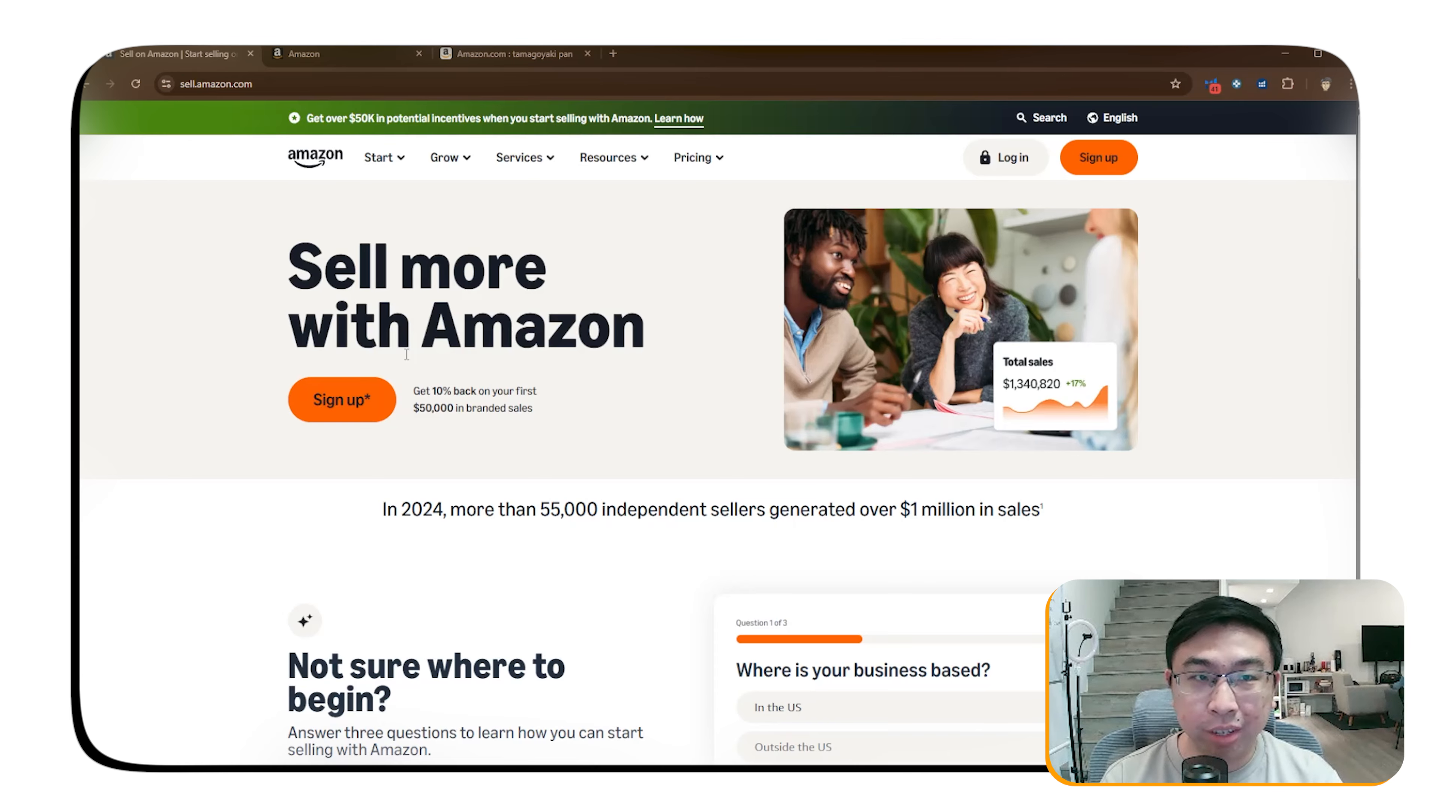
Open the Add Products page from the Seller Central catalog options.
{"action": "left_click", "coordinate": [357, 56]}
{"action": "mouse_move", "coordinate": [129, 165]}
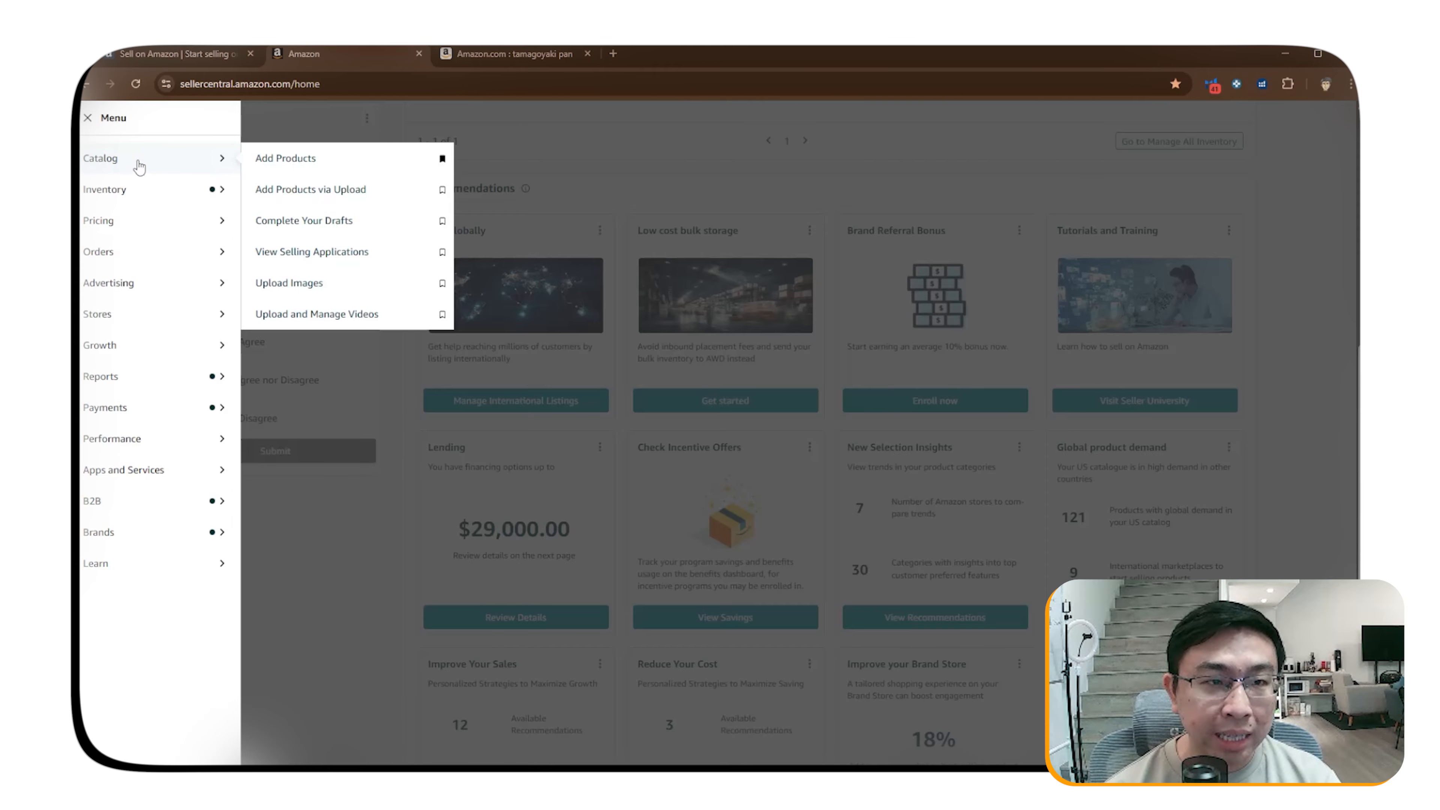
{"action": "left_click", "coordinate": [317, 164]}
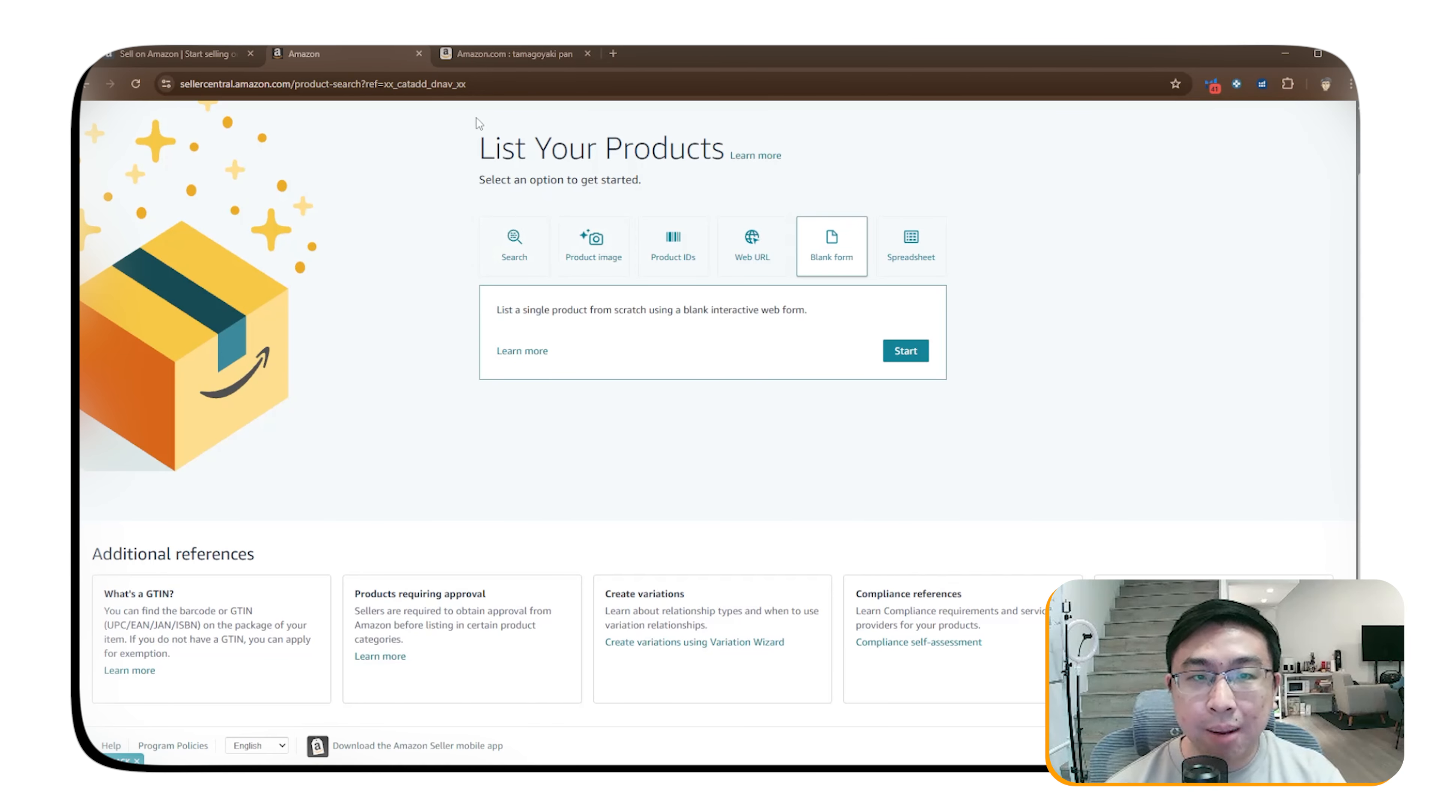
{"action": "left_click_drag", "start_coordinate": [477, 123], "coordinate": [718, 147]}
{"action": "left_click", "coordinate": [718, 146]}
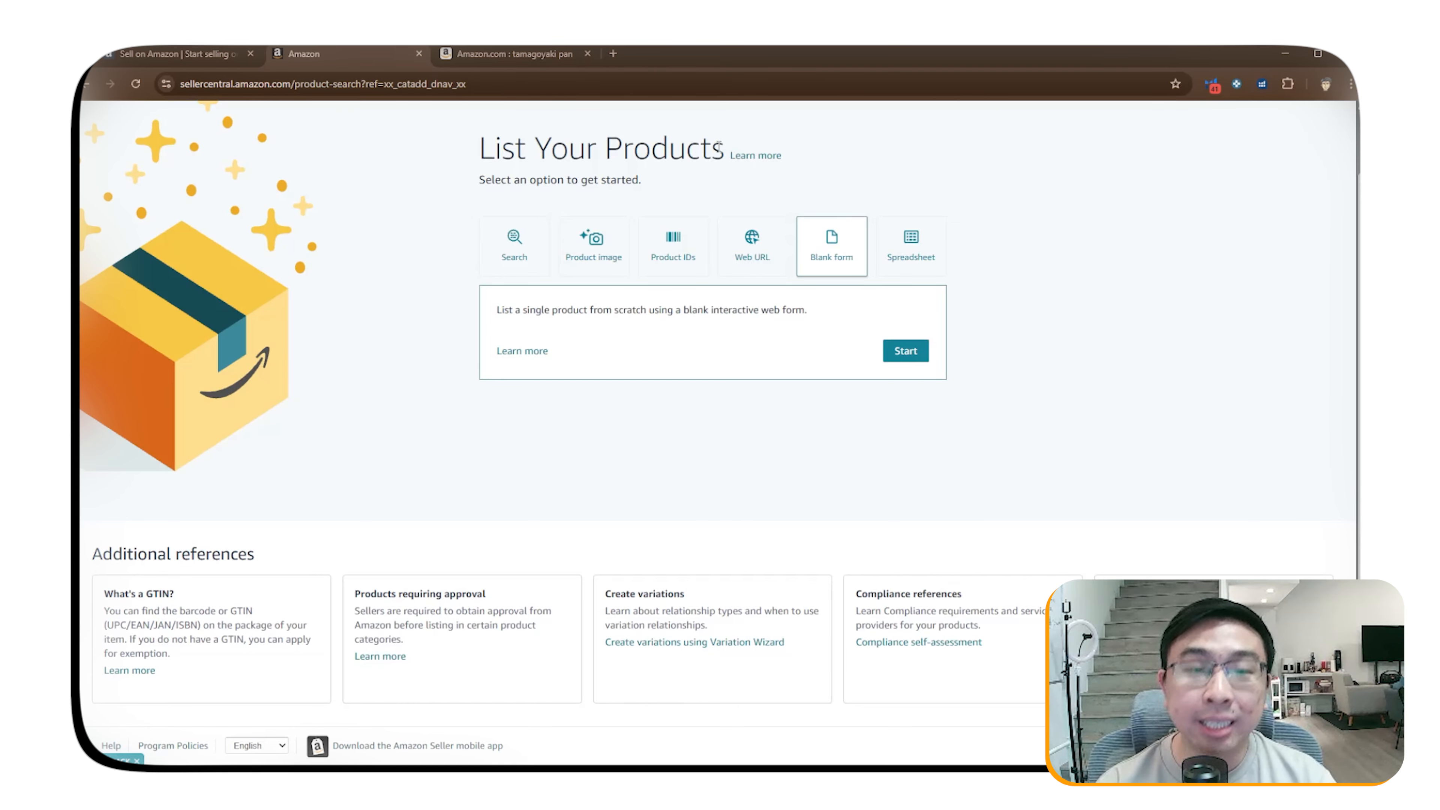
Search Amazon's catalog for "magnetic toys for toddlers 1-3" and look through the matching listings.
{"action": "left_click", "coordinate": [519, 258]}
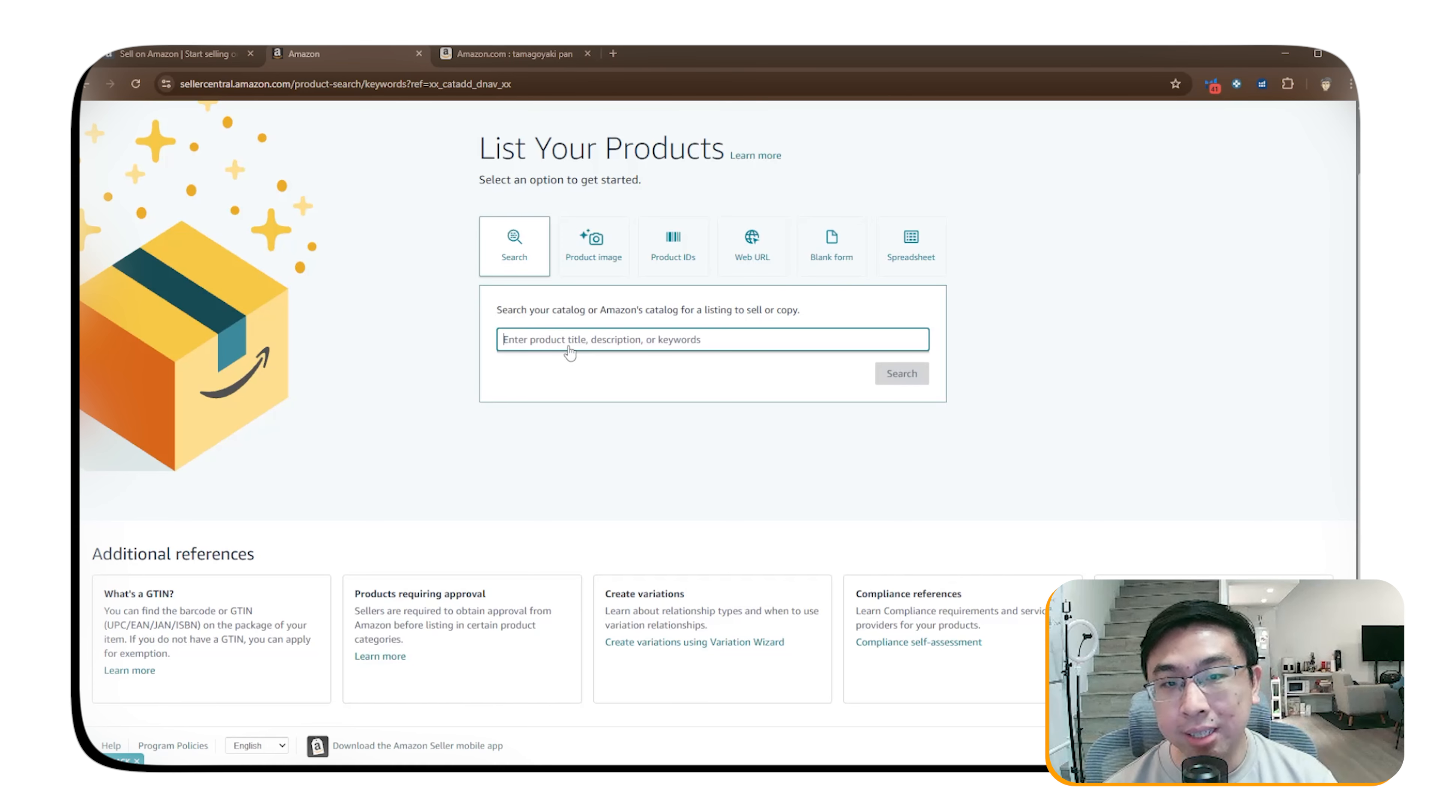
{"action": "left_click", "coordinate": [615, 349]}
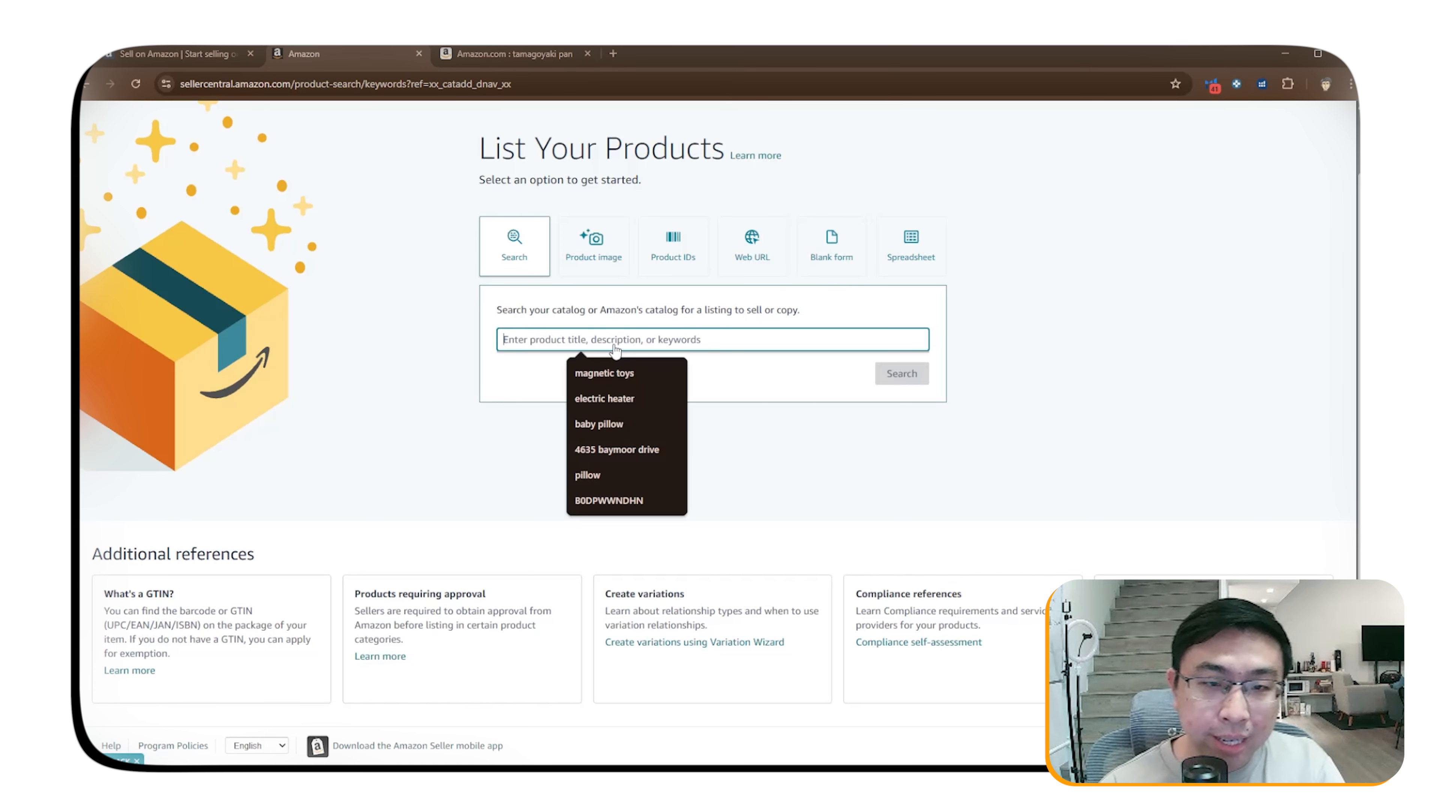
{"action": "left_click", "coordinate": [601, 365]}
{"action": "left_click", "coordinate": [924, 382]}
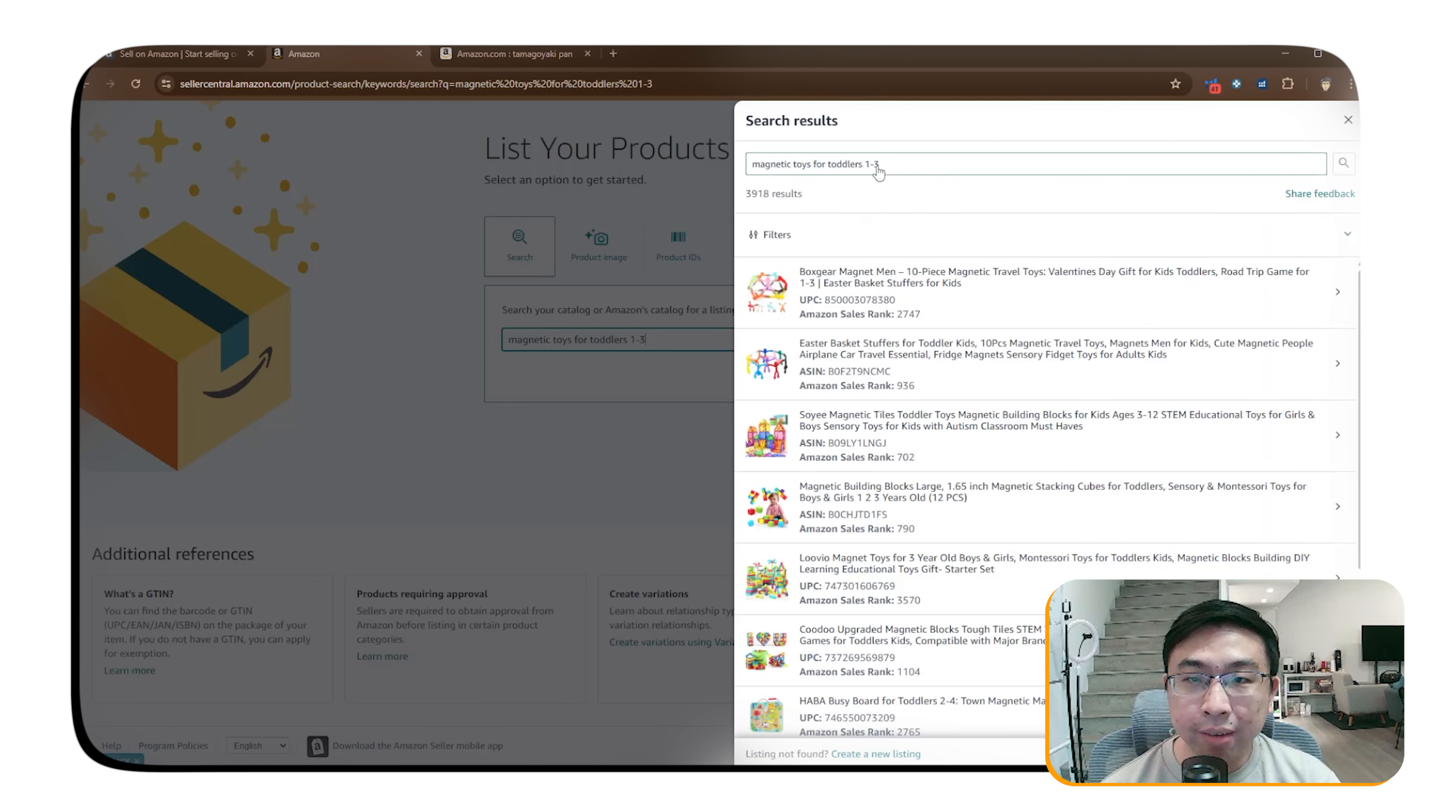
{"action": "left_click_drag", "start_coordinate": [891, 166], "coordinate": [831, 169]}
{"action": "left_click", "coordinate": [929, 172]}
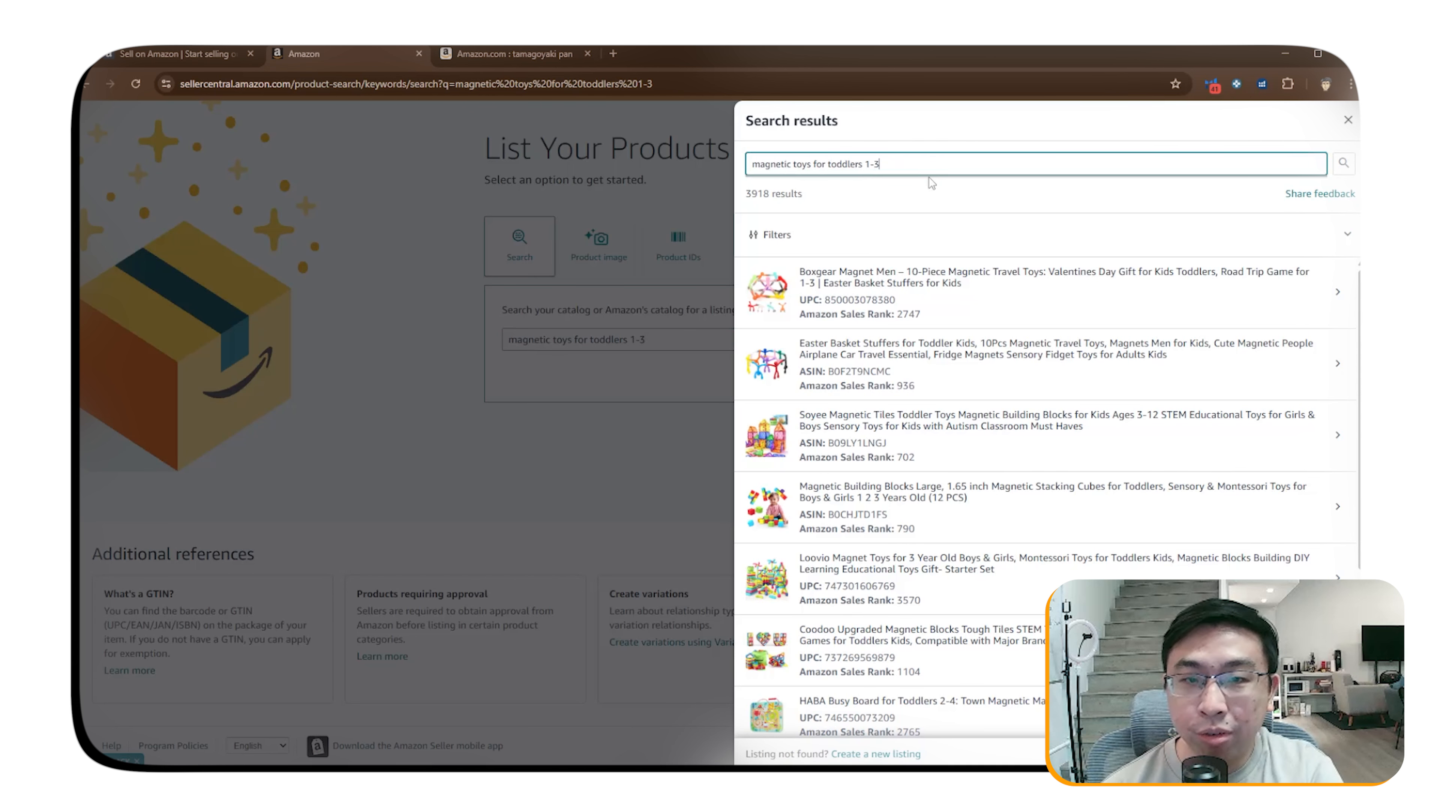
{"action": "scroll", "coordinate": [995, 327], "scroll_direction": "down", "scroll_amount": 4}
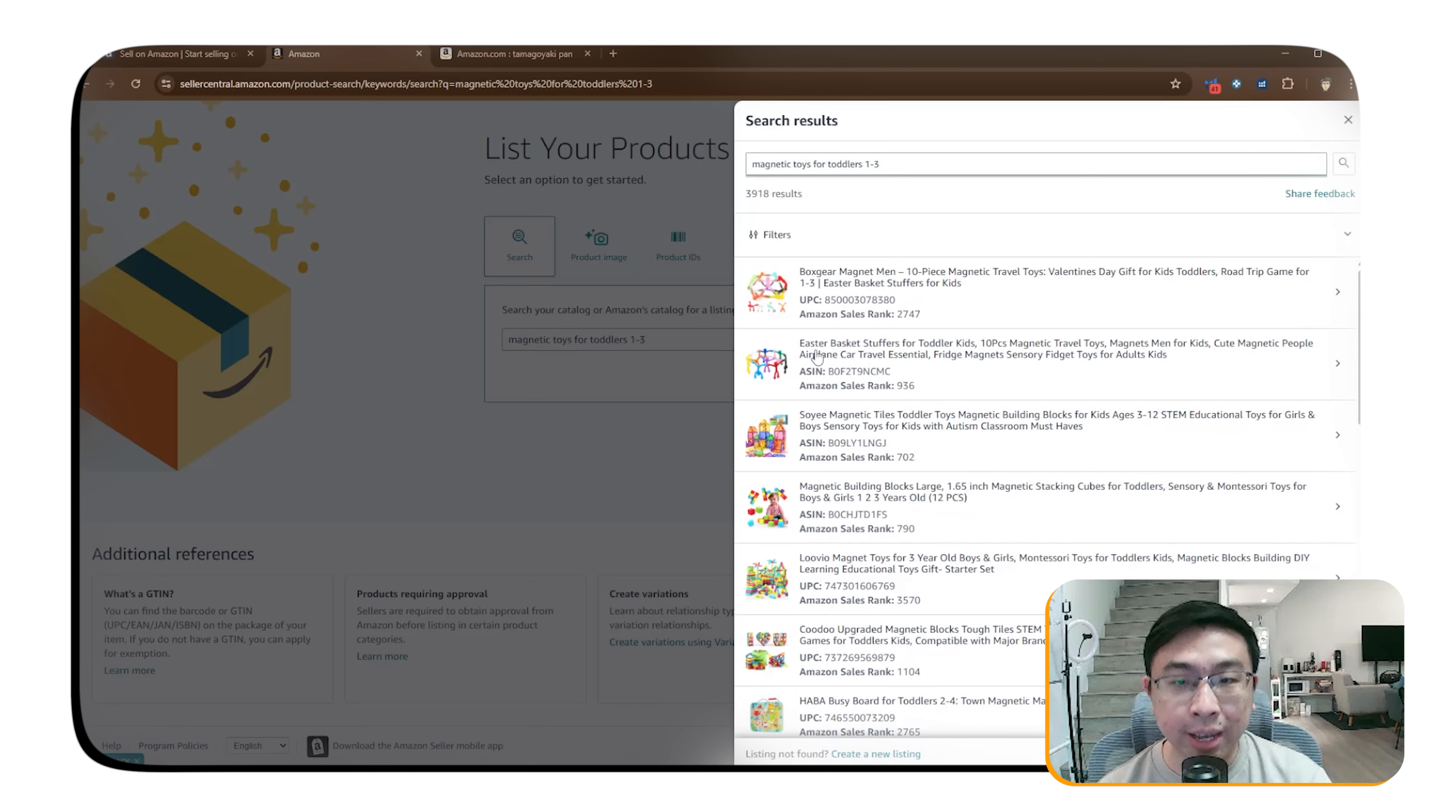
Check the selling requirements of the Boxgear Magnet Men listing in New condition and close its product information.
{"action": "left_click", "coordinate": [1338, 294]}
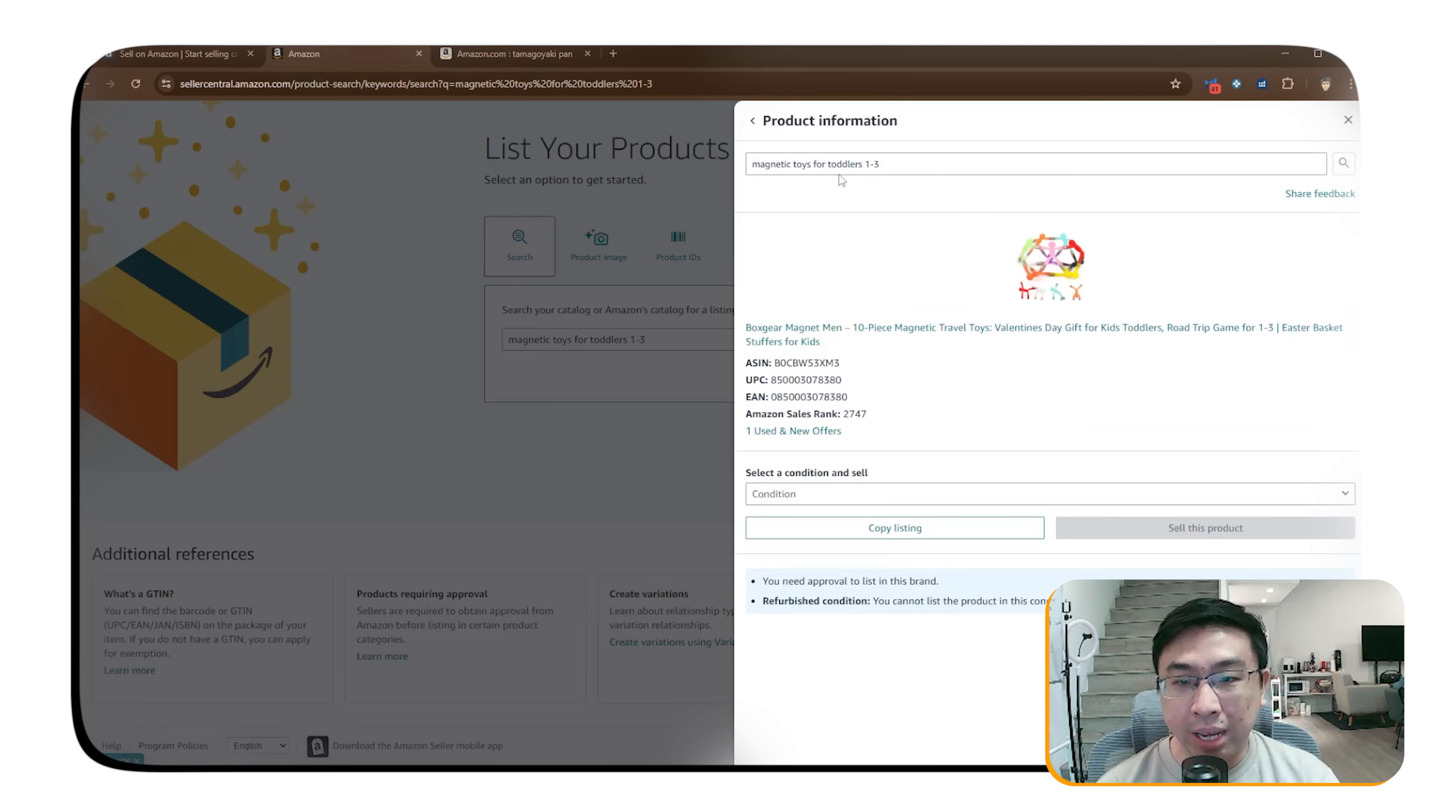
{"action": "left_click", "coordinate": [855, 495]}
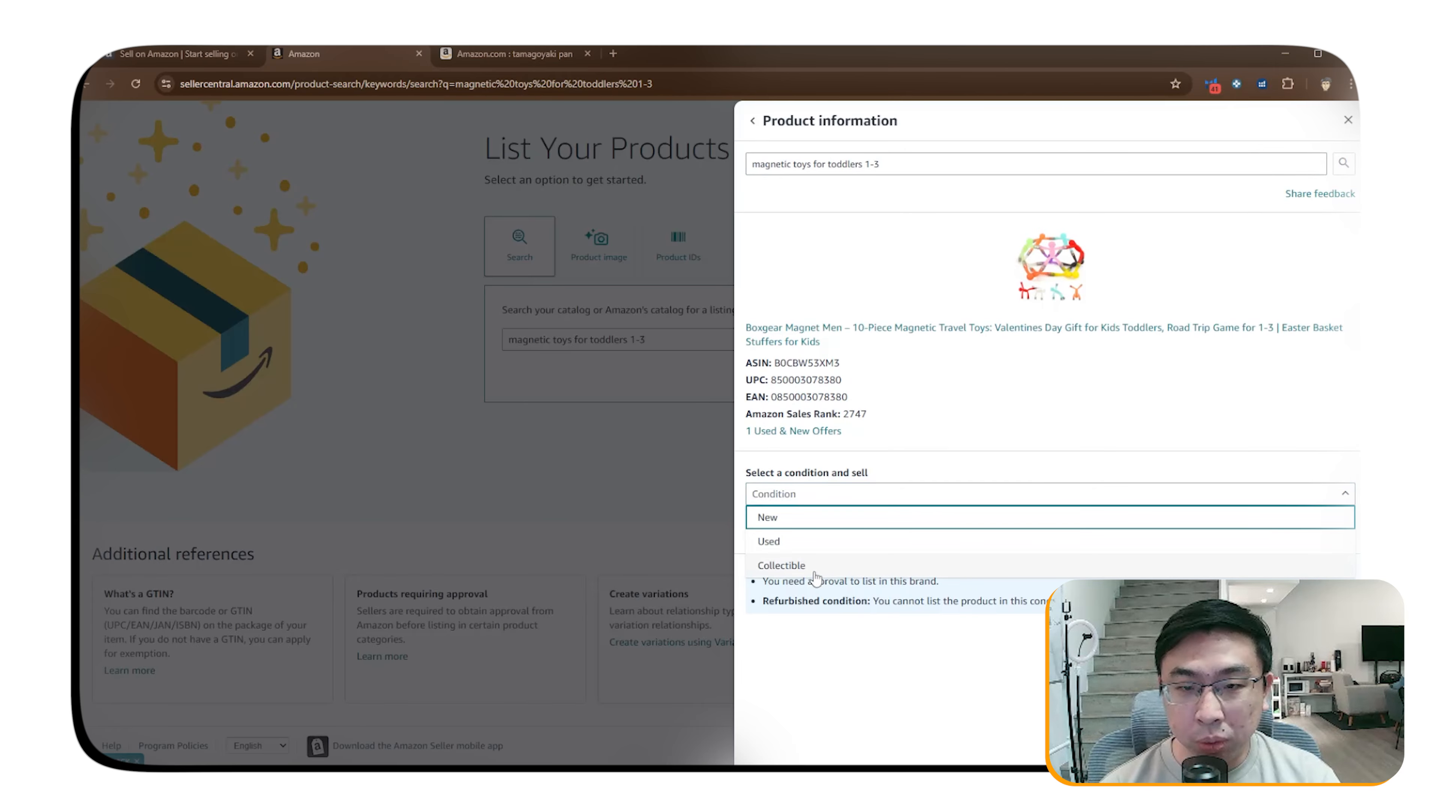
{"action": "left_click", "coordinate": [813, 520]}
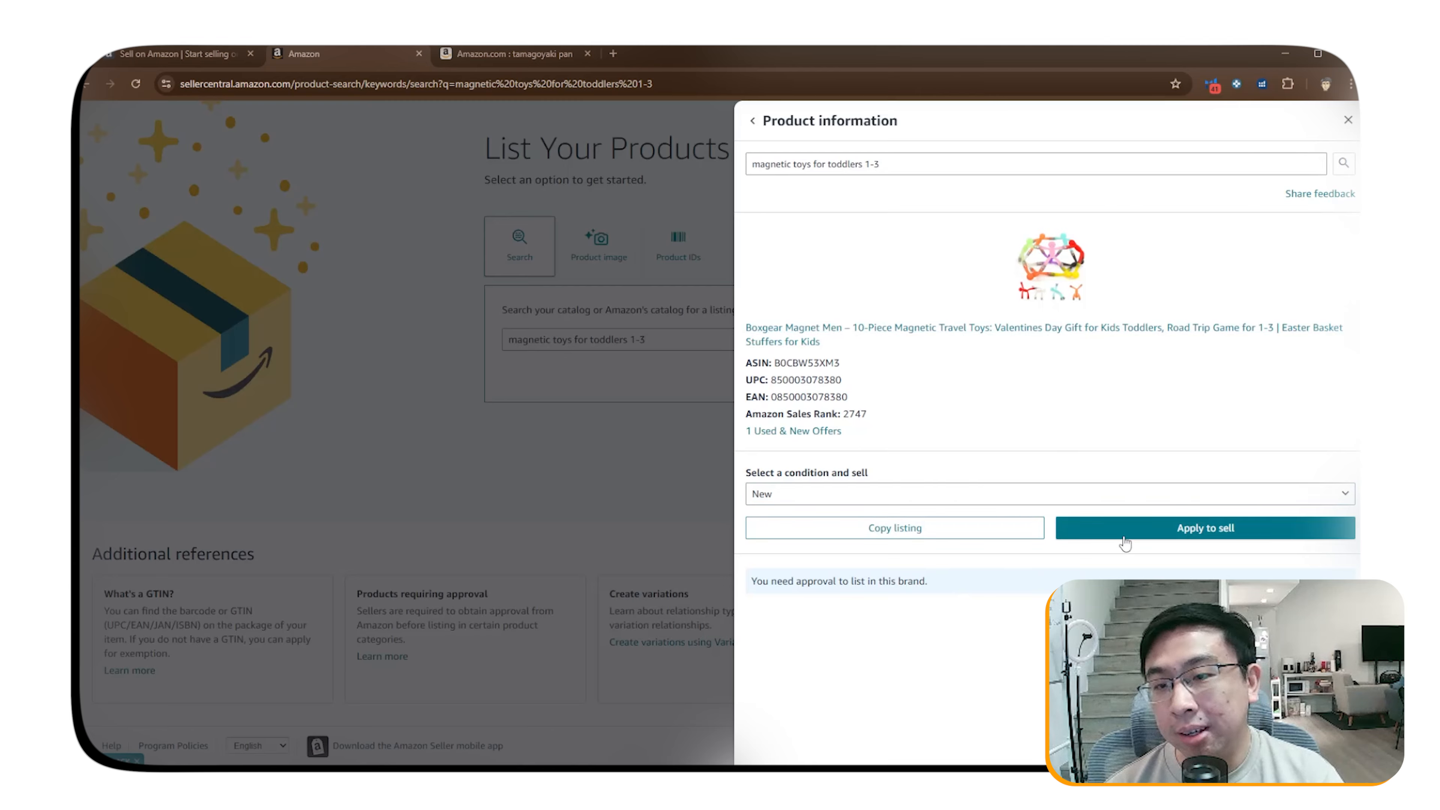
{"action": "left_click_drag", "start_coordinate": [807, 582], "coordinate": [938, 583]}
{"action": "left_click", "coordinate": [939, 583]}
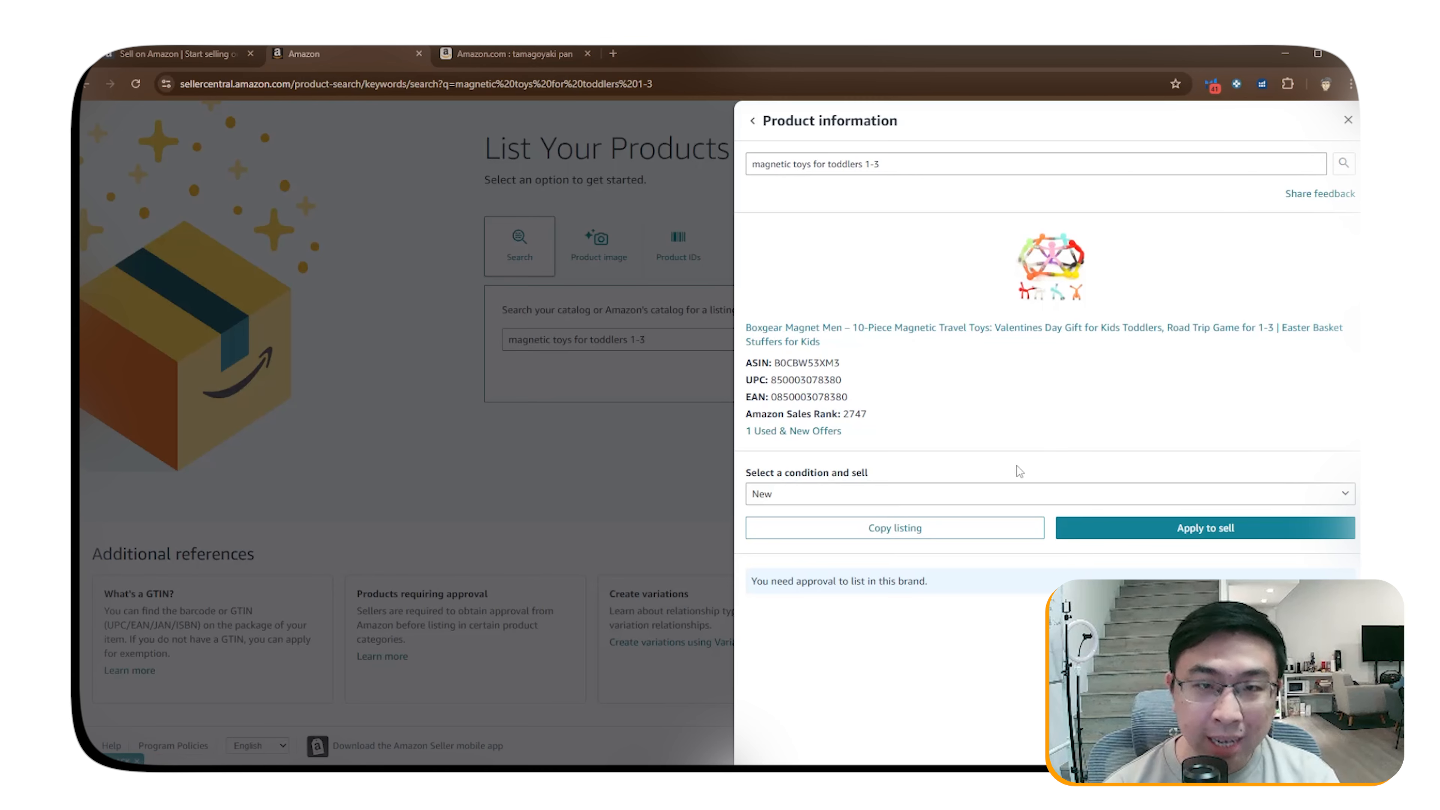
{"action": "left_click", "coordinate": [1348, 121]}
{"action": "left_click", "coordinate": [589, 454]}
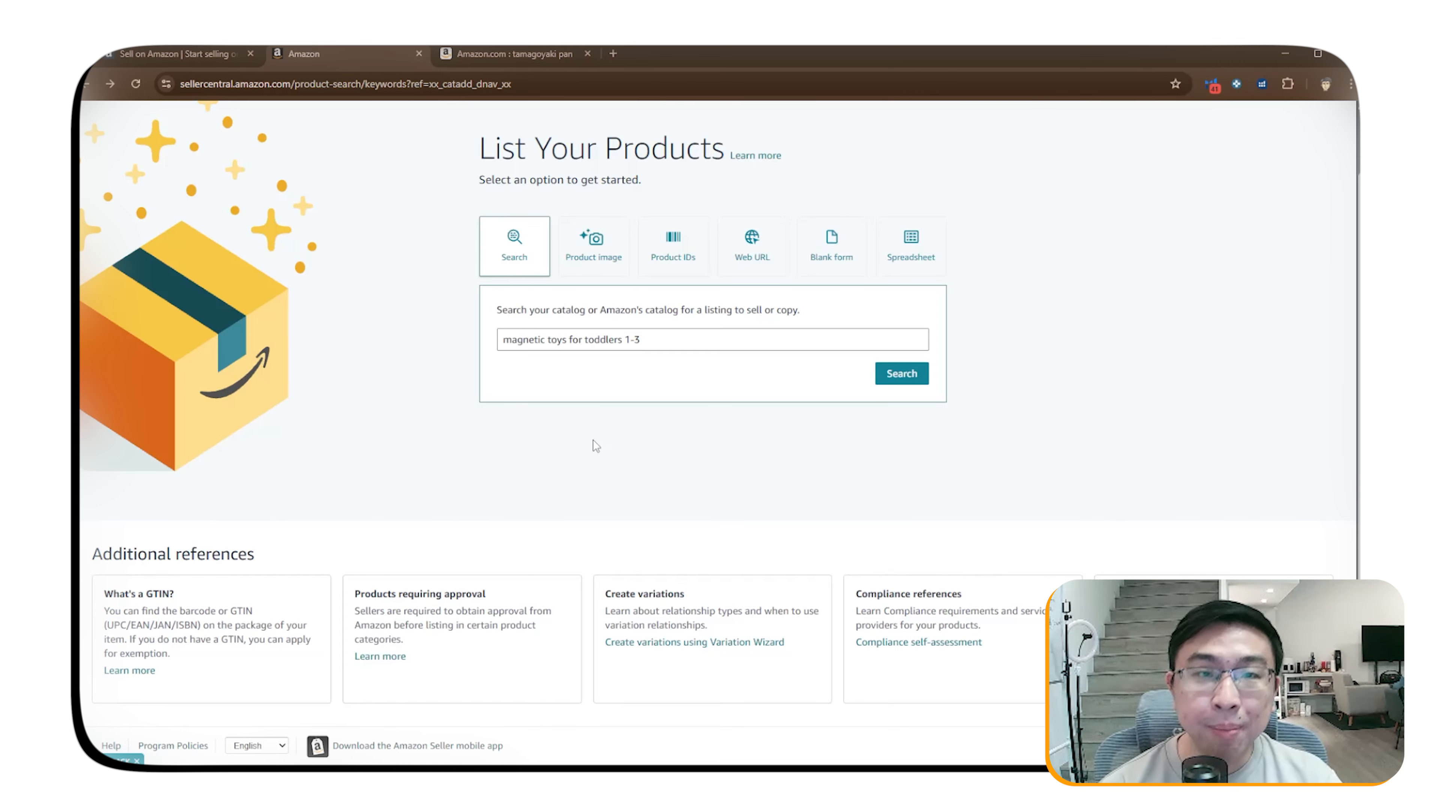
Start listing a single product from scratch with the blank form option.
{"action": "left_click", "coordinate": [839, 262]}
{"action": "left_click_drag", "start_coordinate": [497, 309], "coordinate": [605, 311]}
{"action": "left_click", "coordinate": [607, 311]}
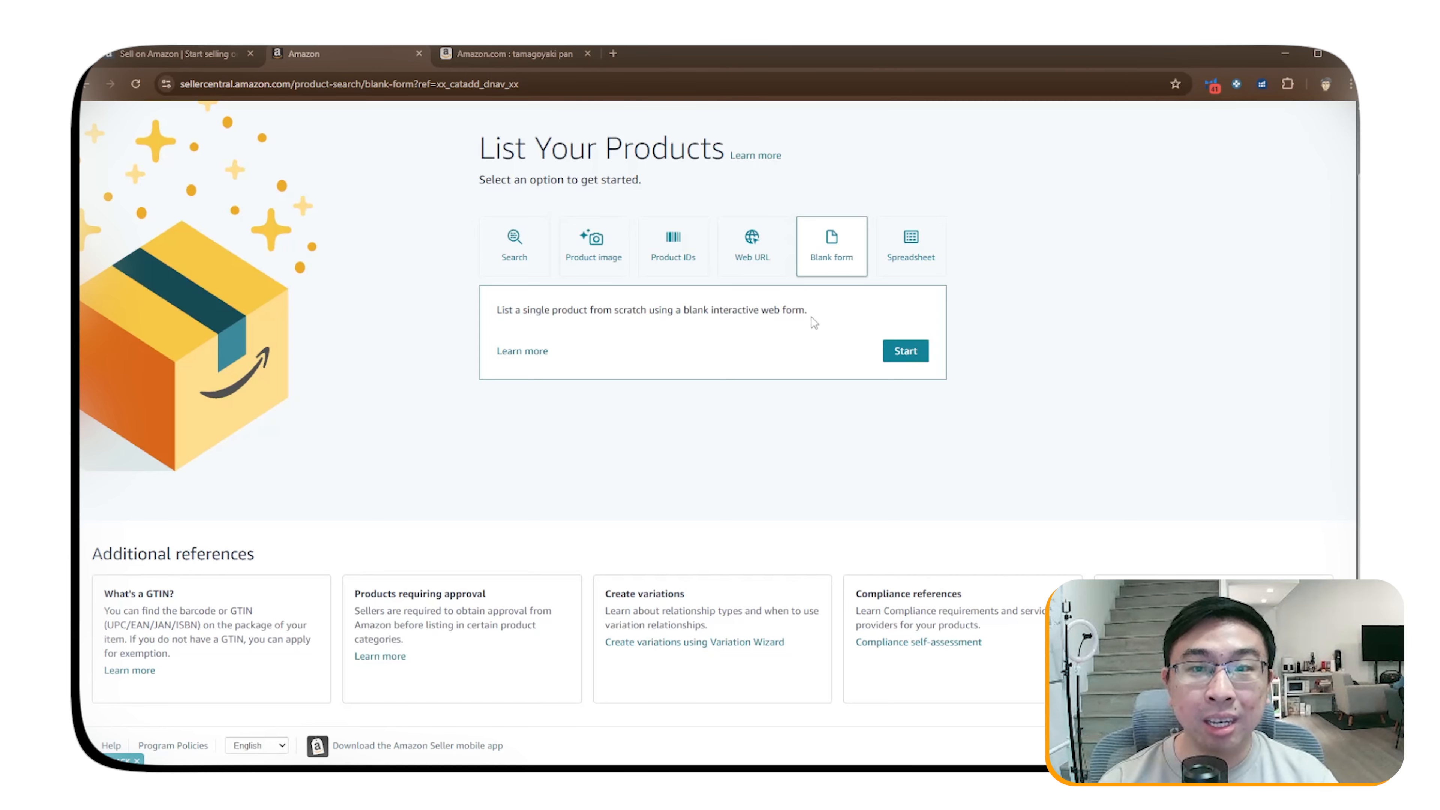
{"action": "left_click", "coordinate": [905, 352]}
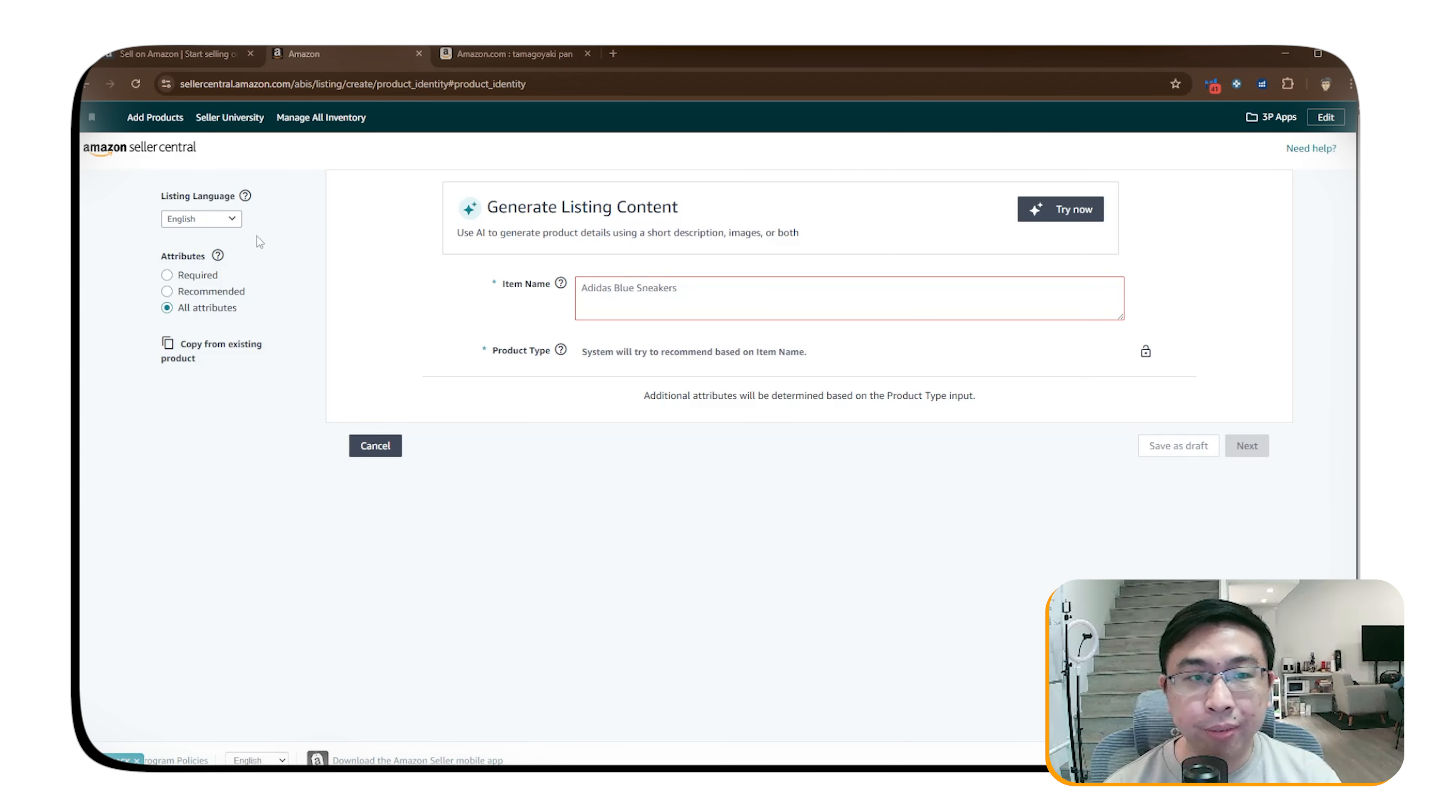
Examine the form's attribute display options, the Item Name field and the AI Generate Listing Content section.
{"action": "left_click_drag", "start_coordinate": [162, 256], "coordinate": [191, 255]}
{"action": "left_click", "coordinate": [204, 250]}
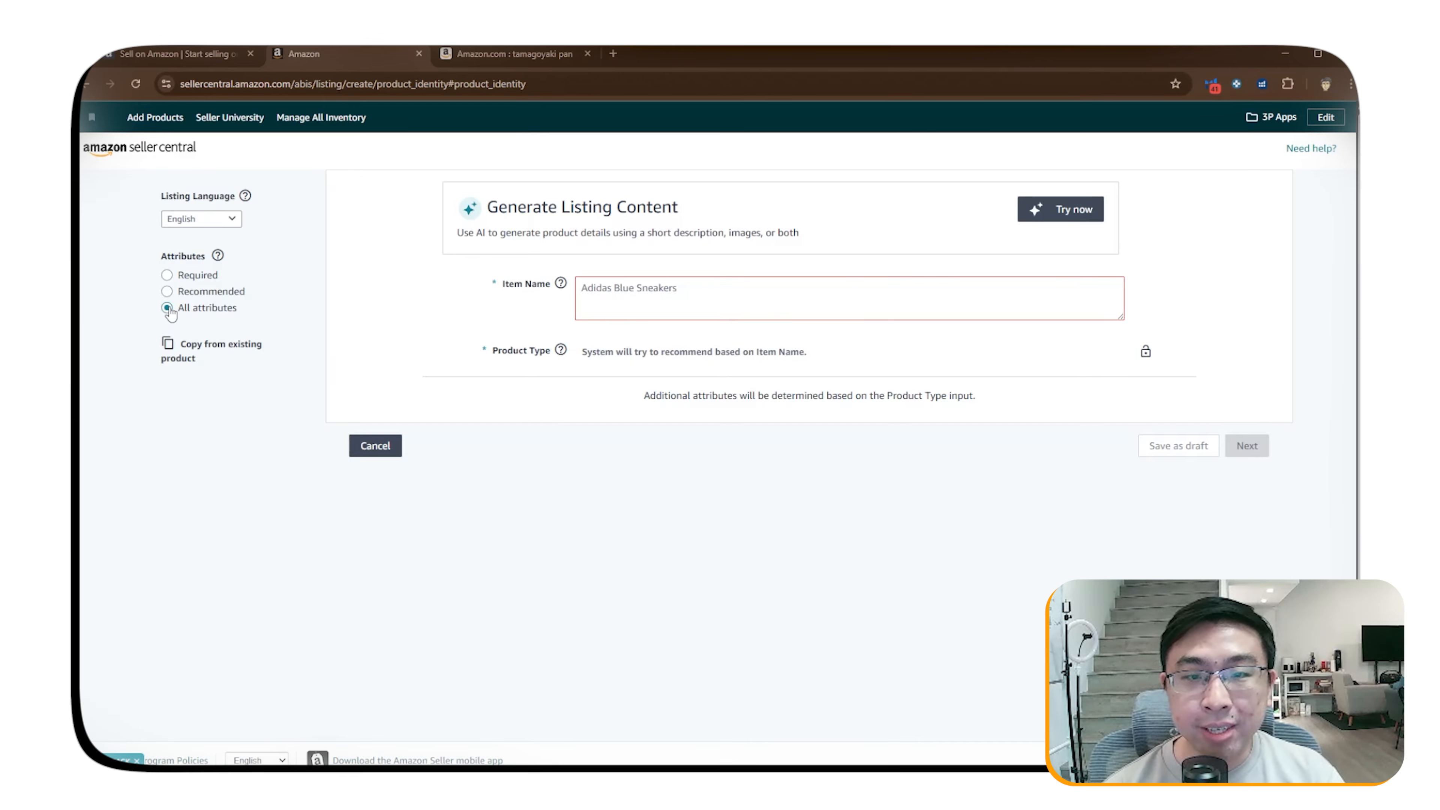
{"action": "left_click_drag", "start_coordinate": [503, 283], "coordinate": [550, 290]}
{"action": "left_click", "coordinate": [543, 287]}
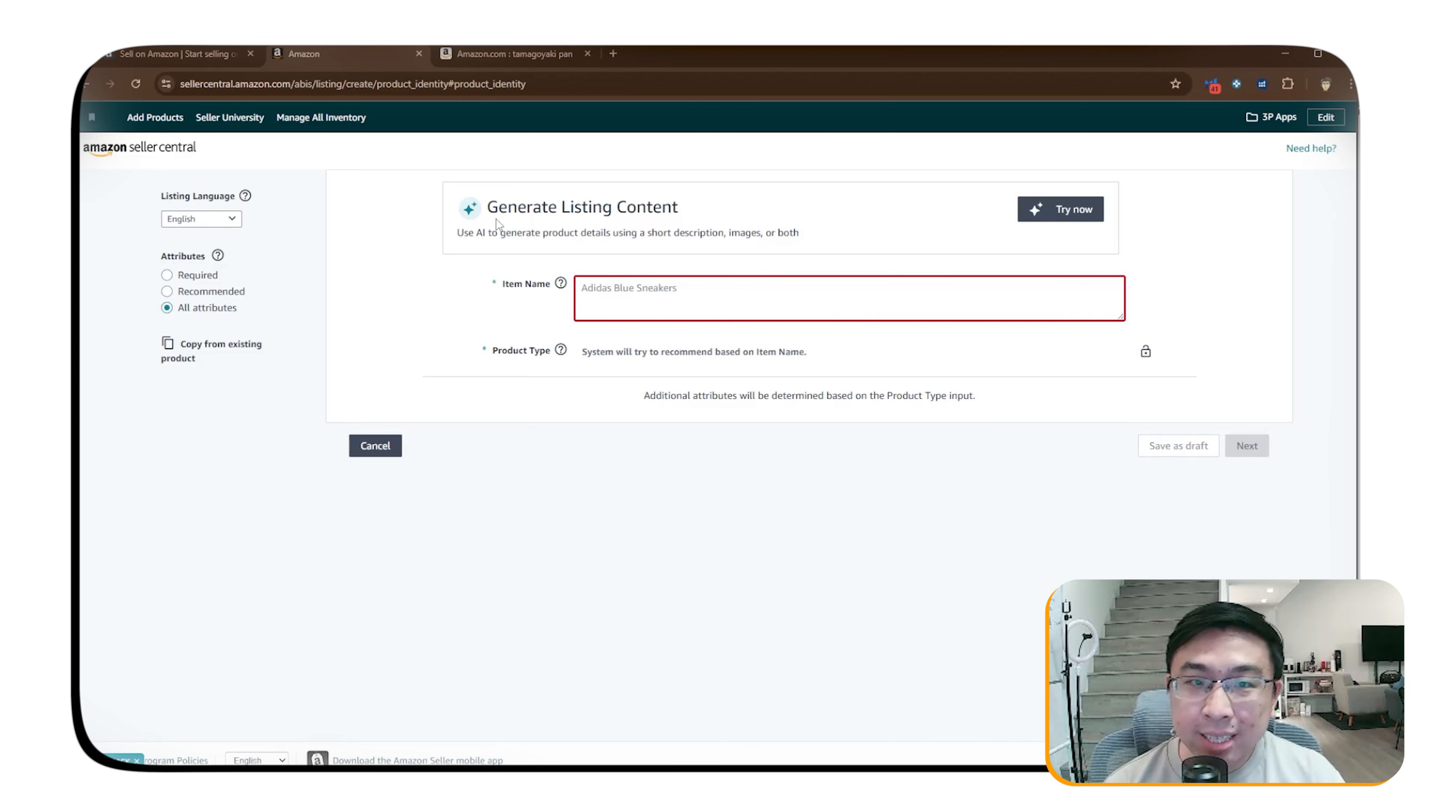
{"action": "left_click_drag", "start_coordinate": [488, 207], "coordinate": [789, 235]}
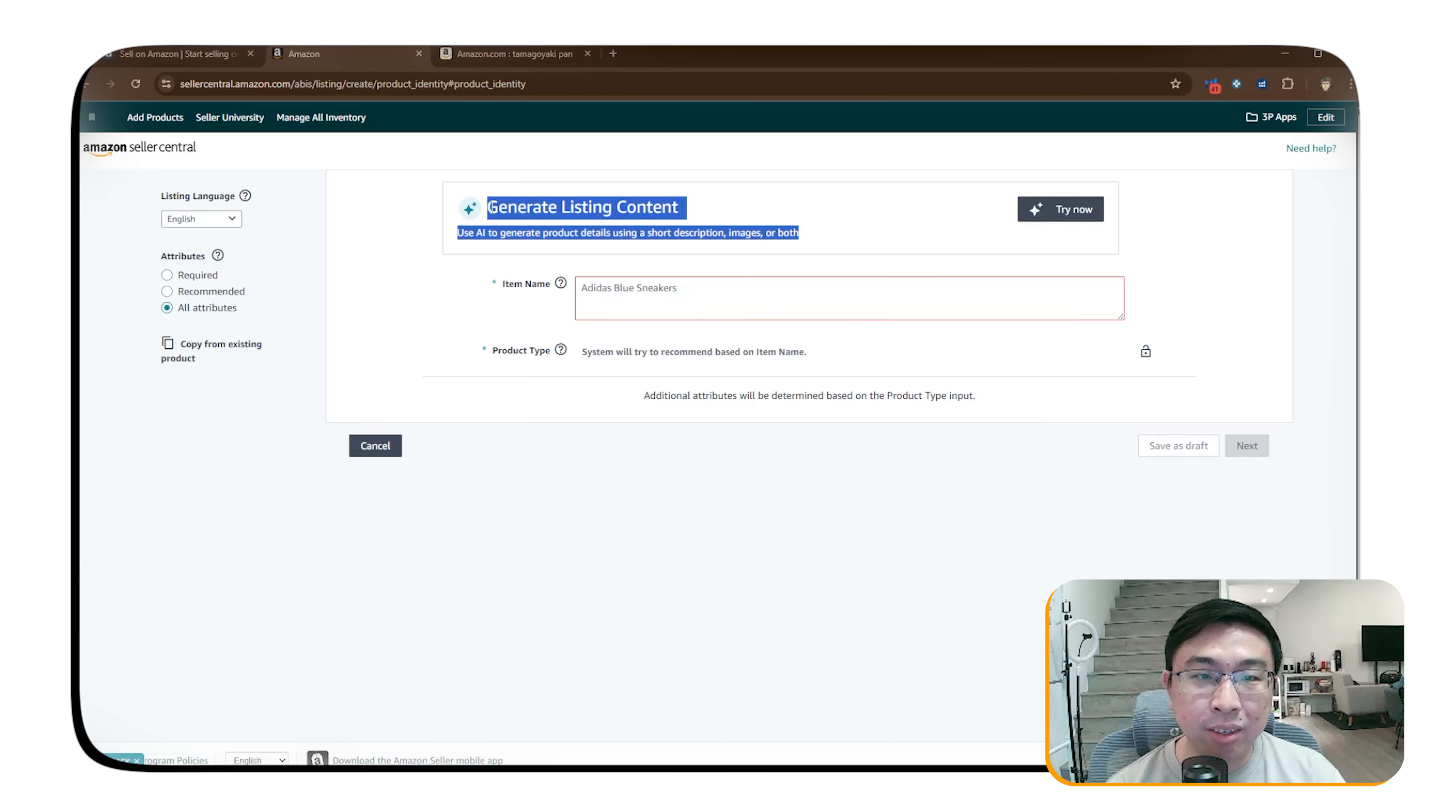
{"action": "left_click", "coordinate": [469, 269]}
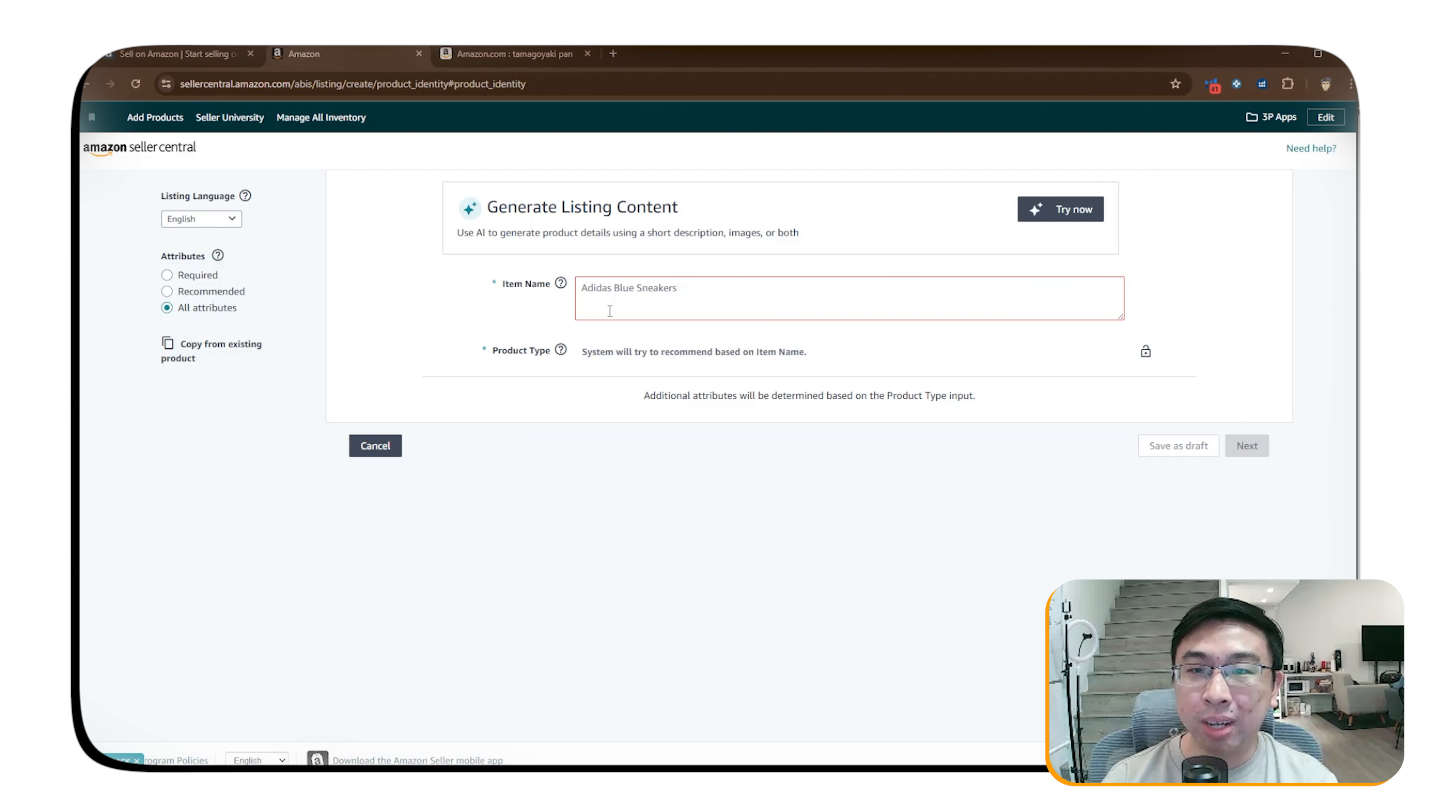
Enter "Tamagoyaki Pan" as the item name and let the form suggest a product type.
{"action": "left_click", "coordinate": [653, 294]}
{"action": "type", "text": "Tamagoyaki Pan"}
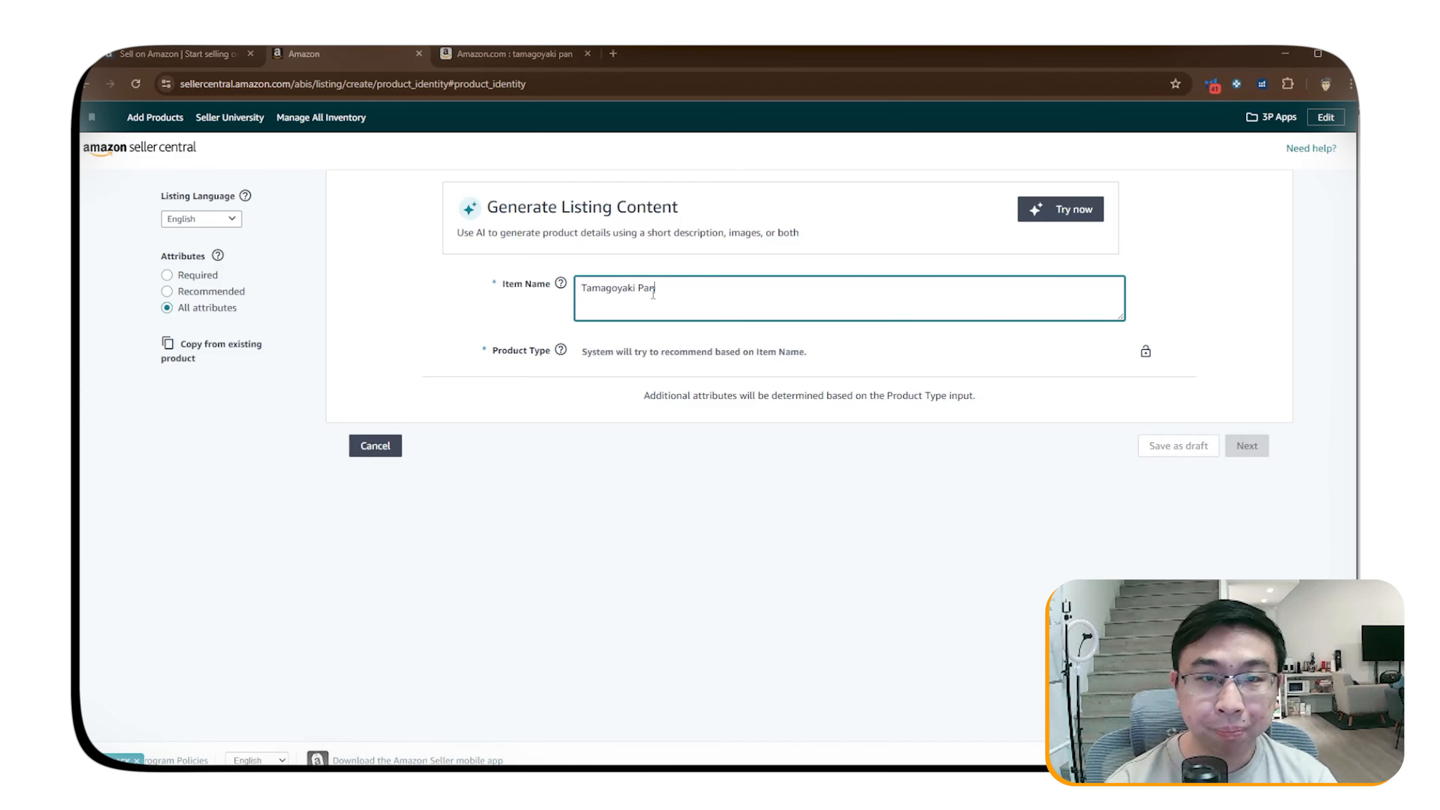
{"action": "left_click", "coordinate": [615, 491]}
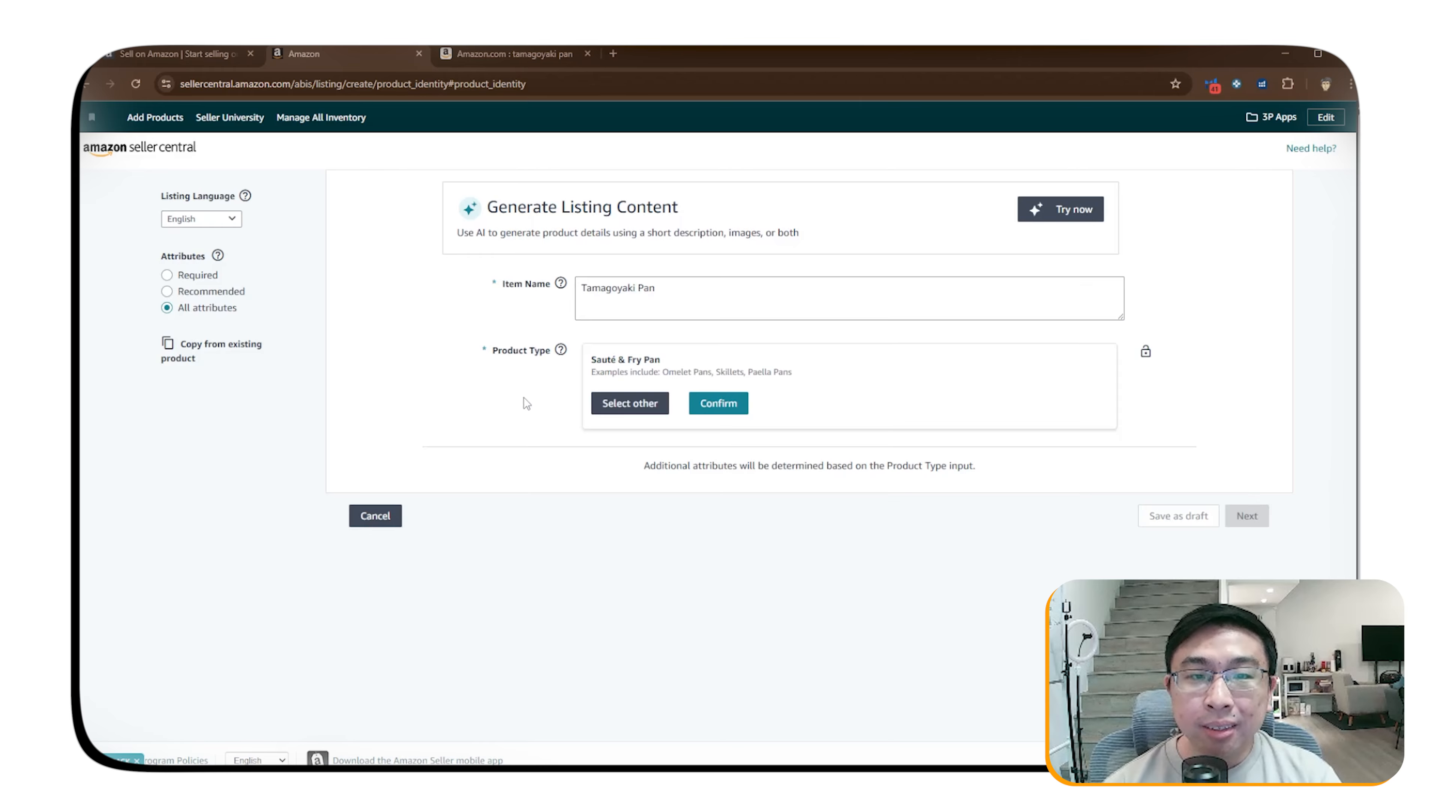
Review the suggested product type and open the selection of other product types.
{"action": "left_click_drag", "start_coordinate": [502, 350], "coordinate": [740, 372]}
{"action": "left_click", "coordinate": [659, 357]}
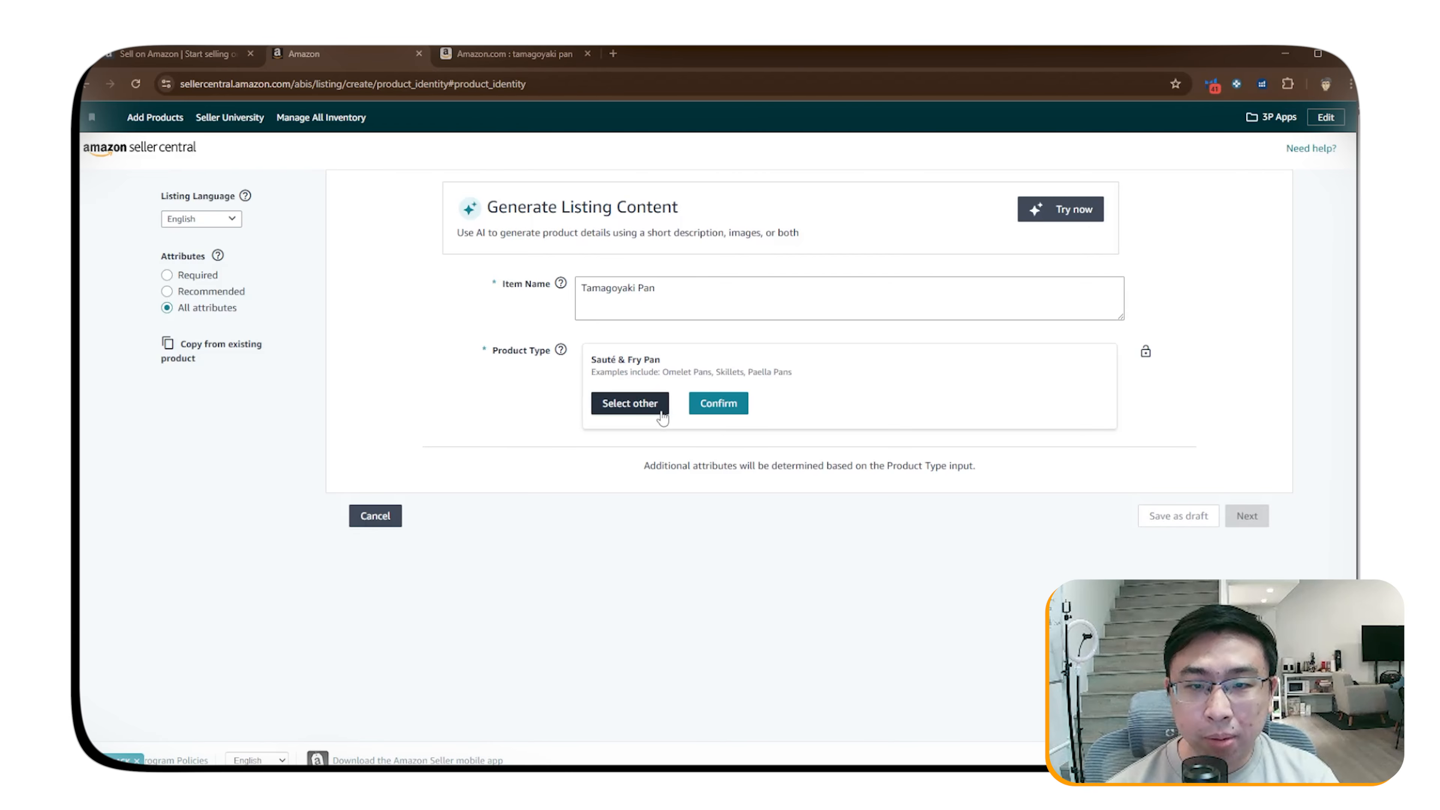
{"action": "left_click", "coordinate": [640, 415]}
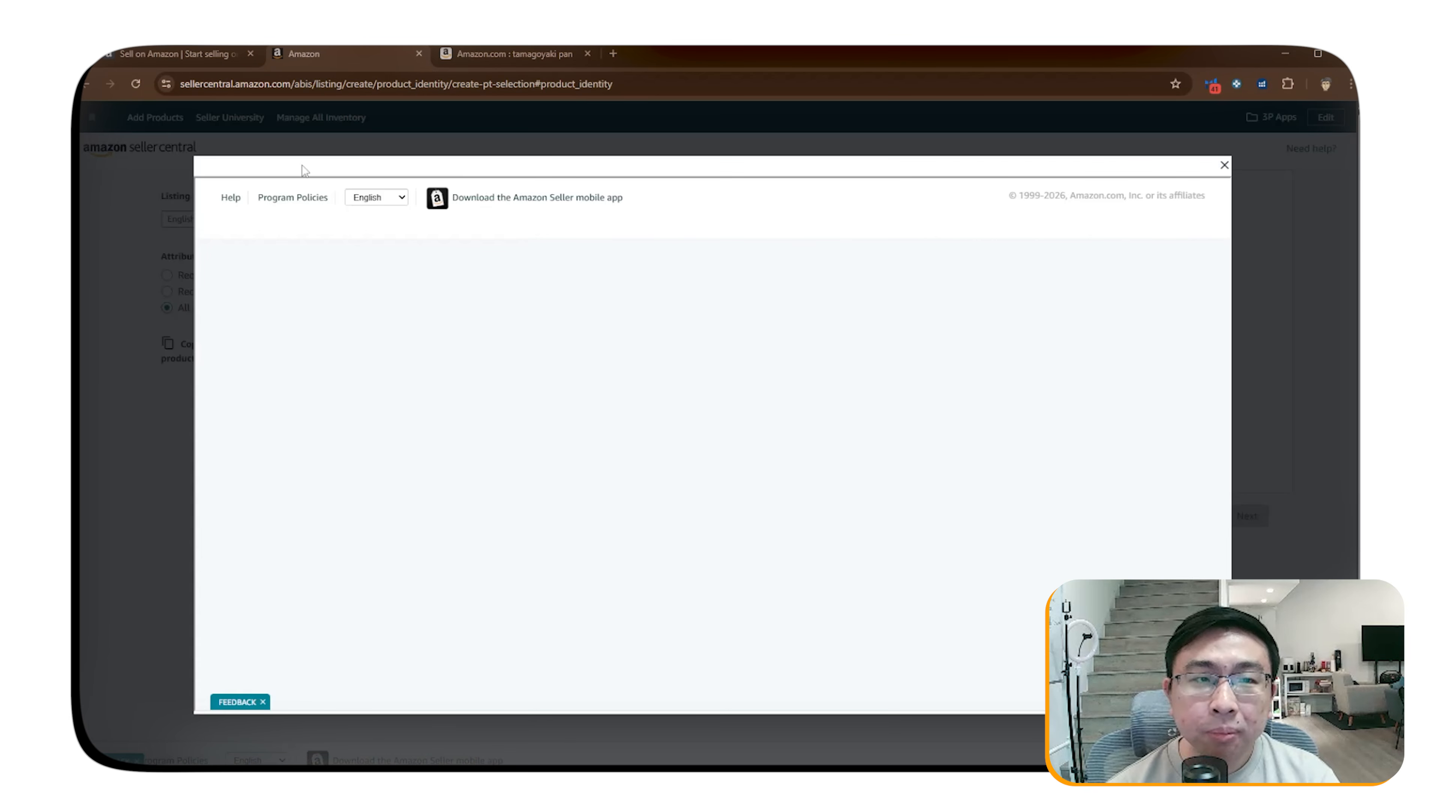
{"action": "scroll", "coordinate": [317, 413], "scroll_direction": "down", "scroll_amount": 2}
{"action": "scroll", "coordinate": [317, 412], "scroll_direction": "down", "scroll_amount": 2}
{"action": "scroll", "coordinate": [353, 326], "scroll_direction": "up", "scroll_amount": 6}
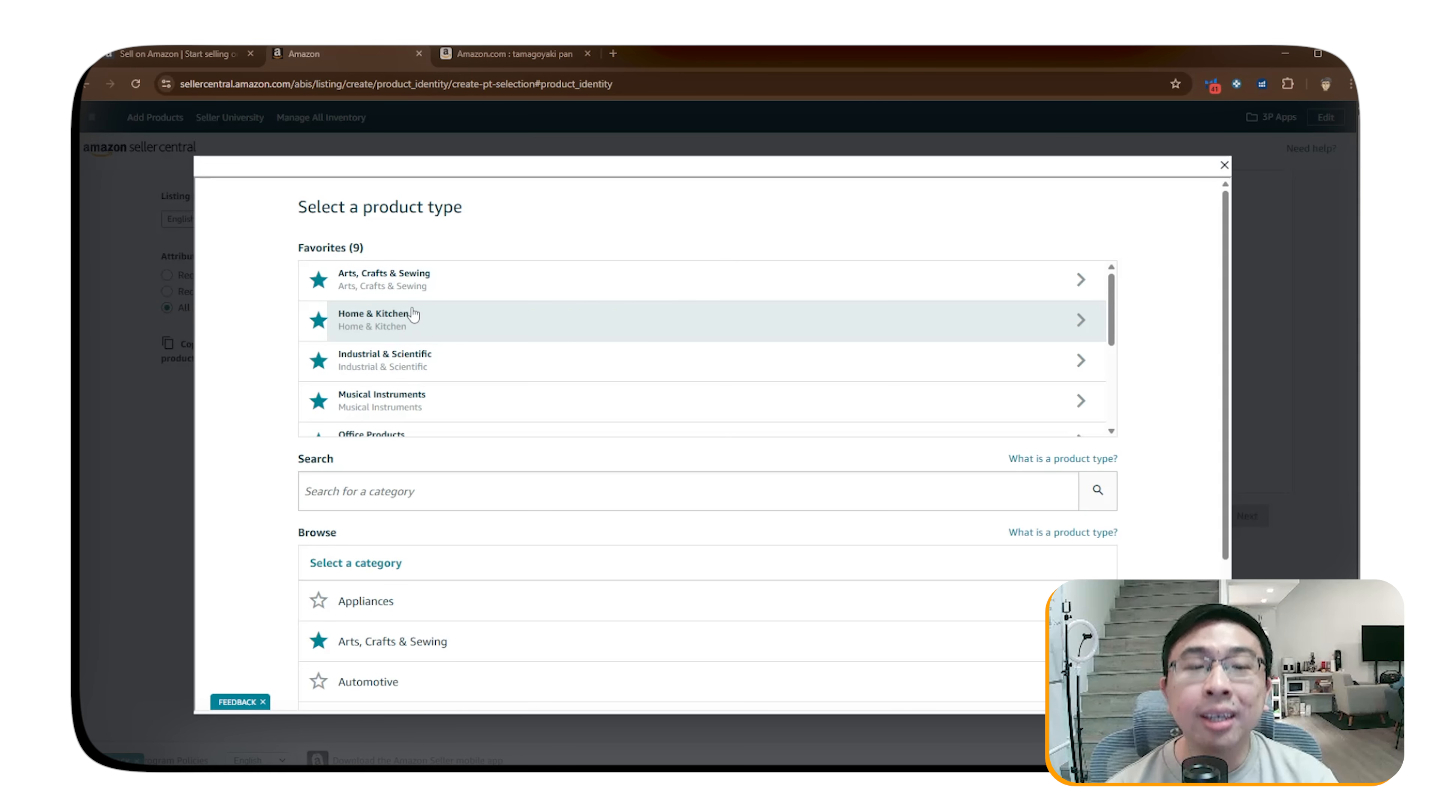
Switch to the Amazon.com tamagoyaki pan search results and examine which categories the competing pans are listed in.
{"action": "left_click", "coordinate": [476, 51]}
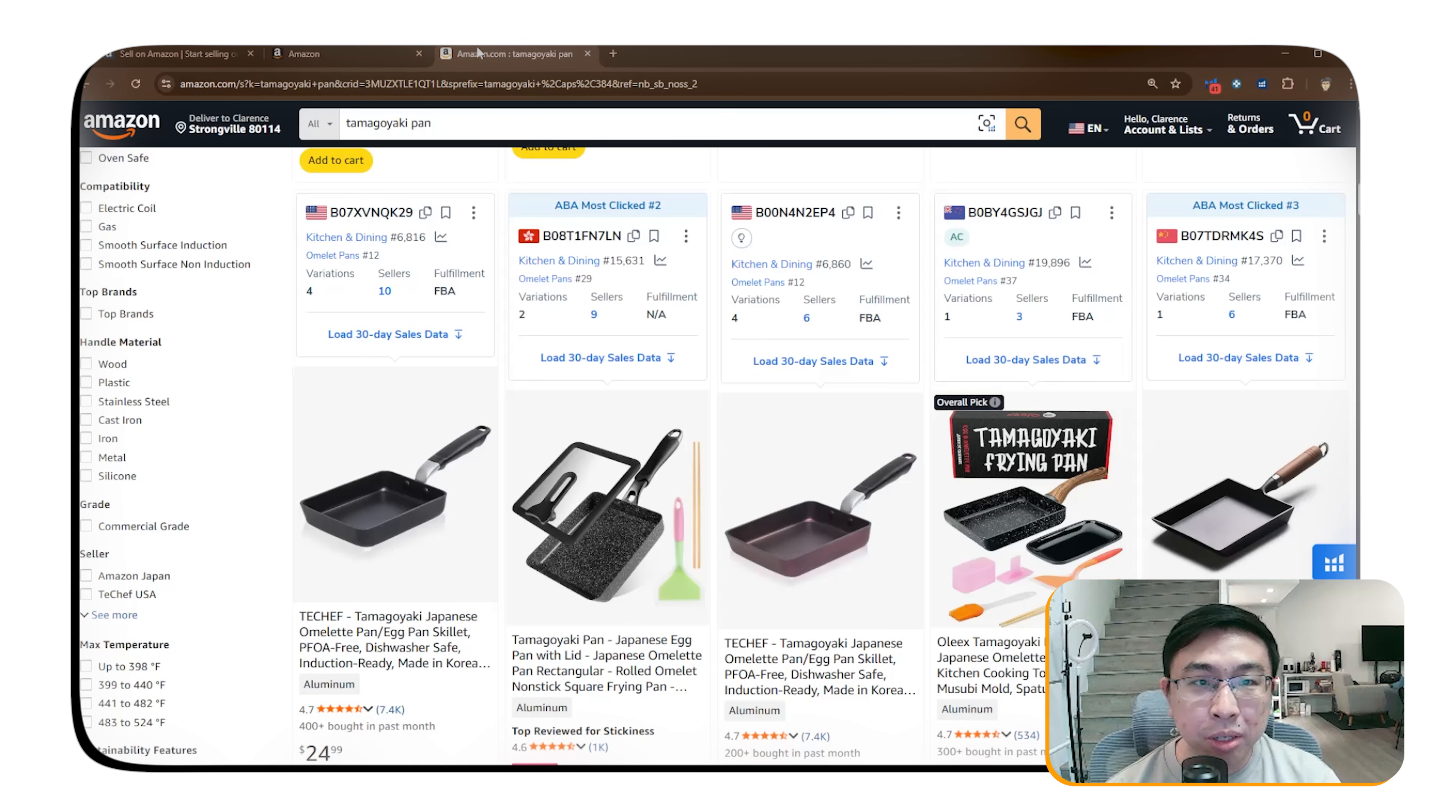
{"action": "scroll", "coordinate": [312, 192], "scroll_direction": "up", "scroll_amount": 10}
{"action": "scroll", "coordinate": [674, 255], "scroll_direction": "down", "scroll_amount": 10}
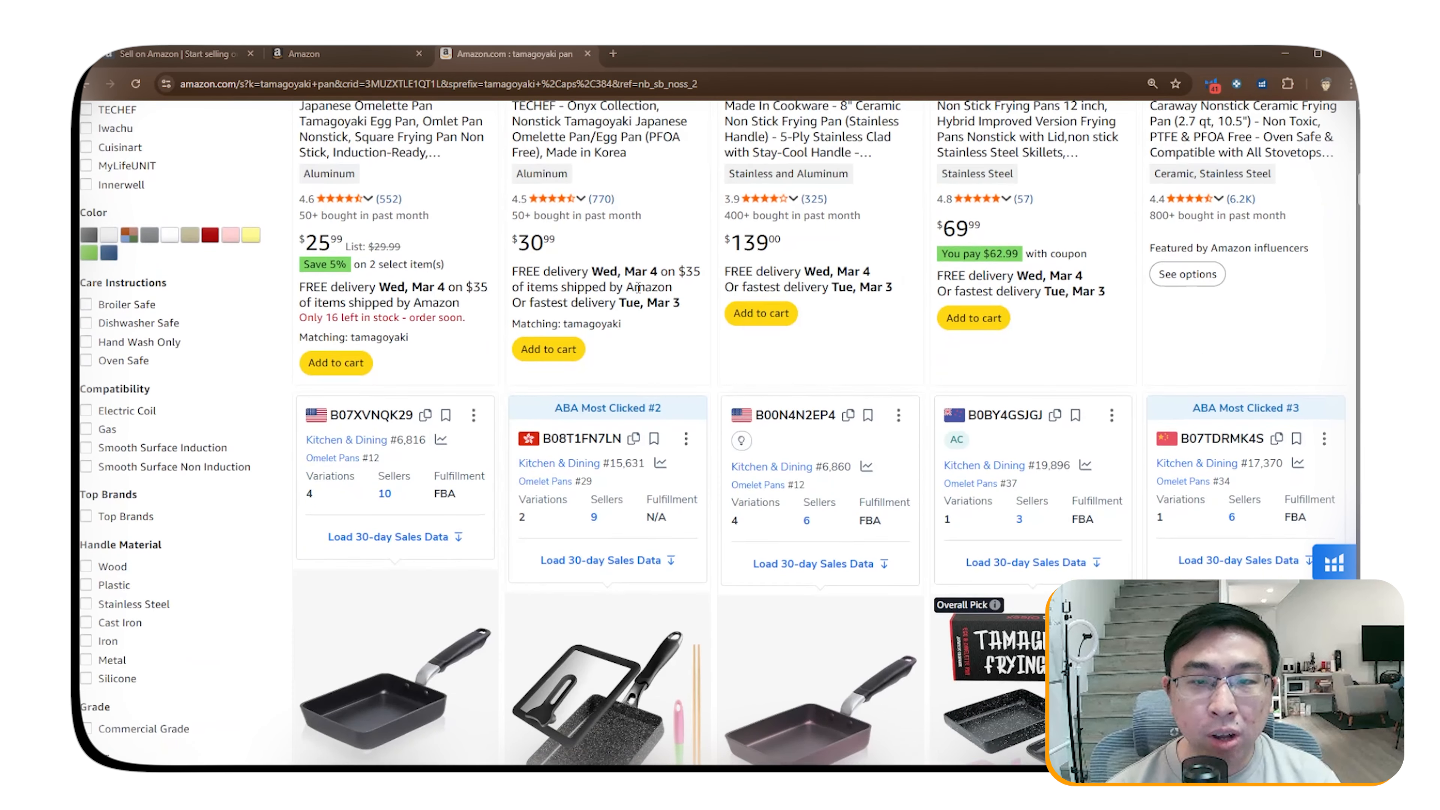
{"action": "scroll", "coordinate": [673, 254], "scroll_direction": "up", "scroll_amount": 1}
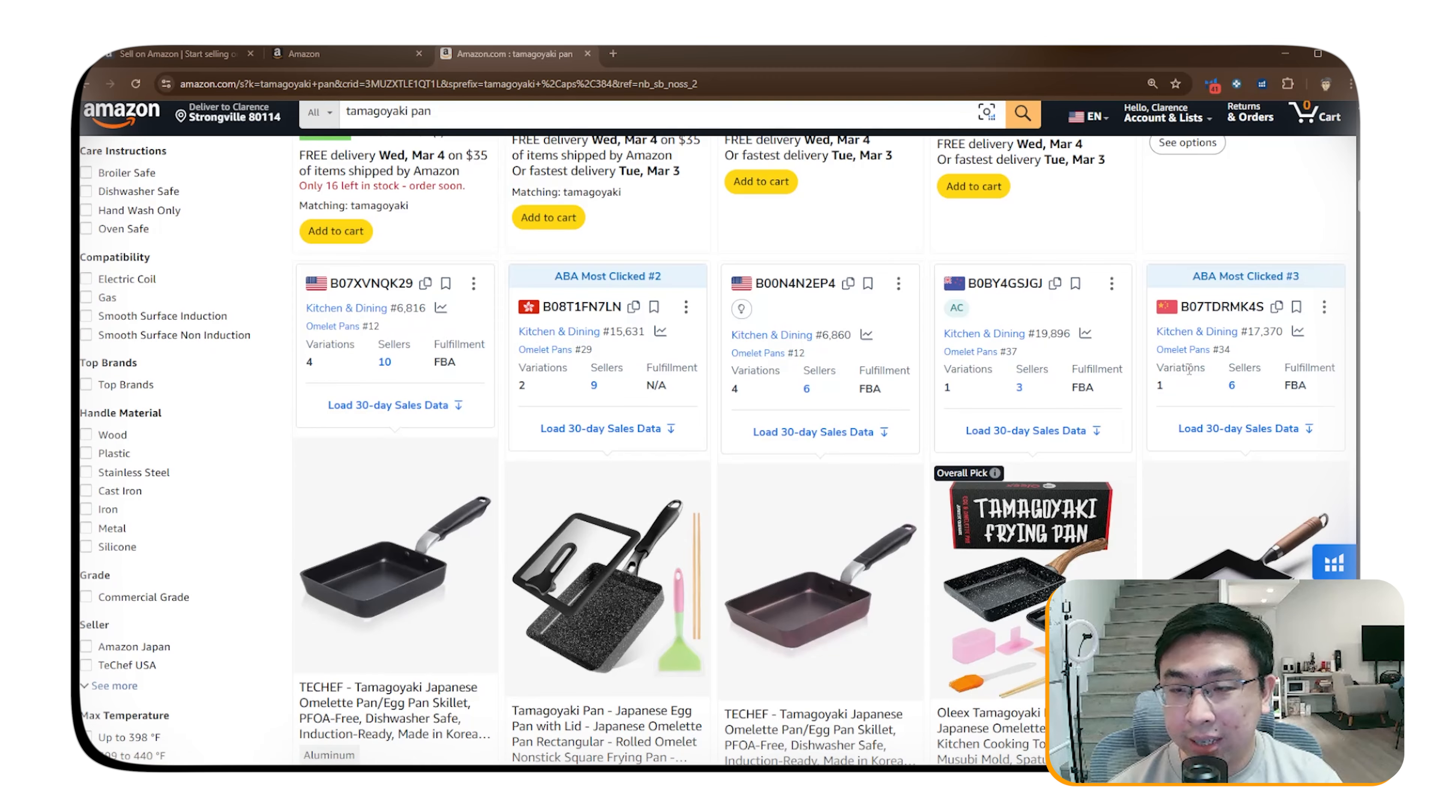
{"action": "scroll", "coordinate": [917, 421], "scroll_direction": "down", "scroll_amount": 2}
{"action": "scroll", "coordinate": [918, 417], "scroll_direction": "up", "scroll_amount": 3}
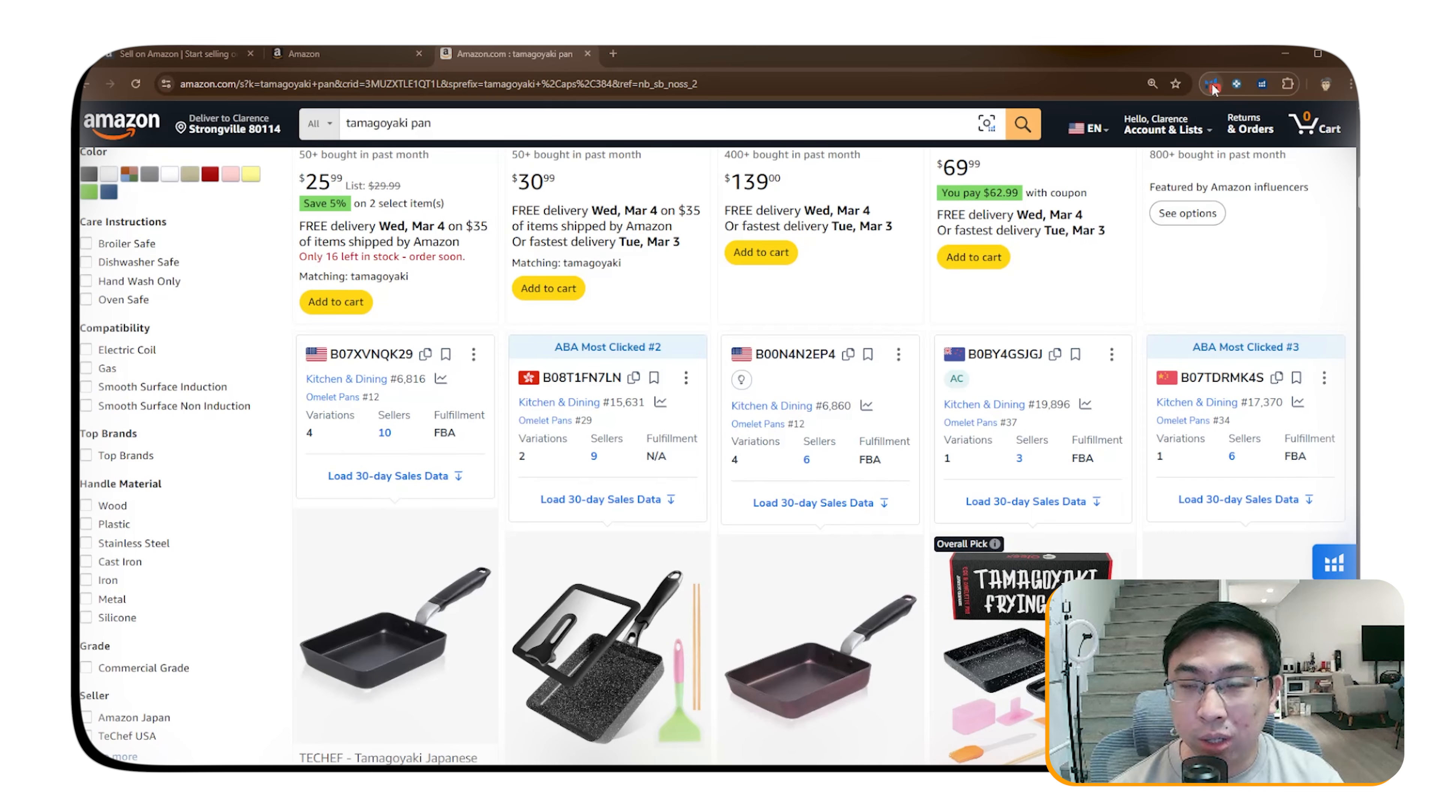
{"action": "scroll", "coordinate": [1264, 340], "scroll_direction": "down", "scroll_amount": 1}
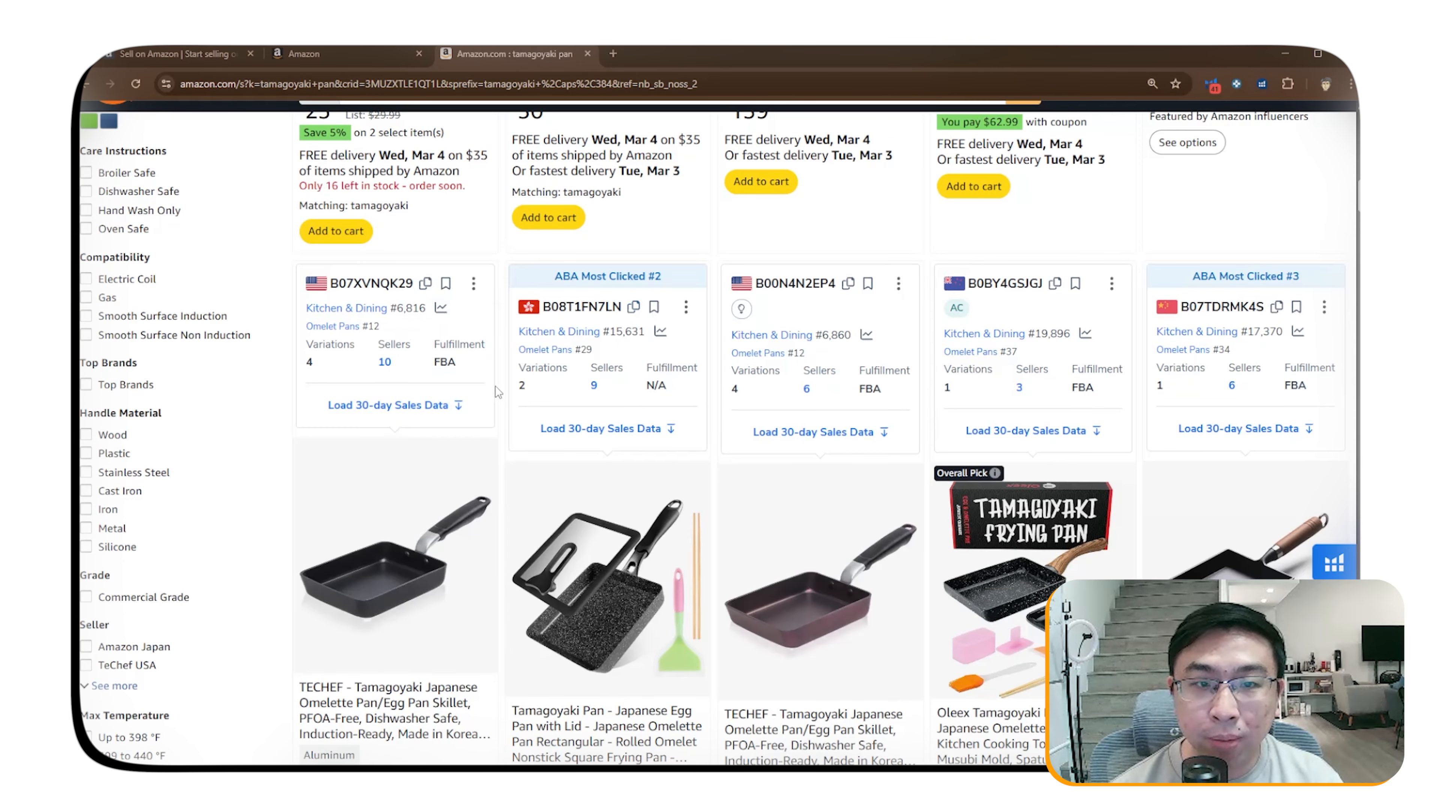
{"action": "scroll", "coordinate": [980, 274], "scroll_direction": "down", "scroll_amount": 1}
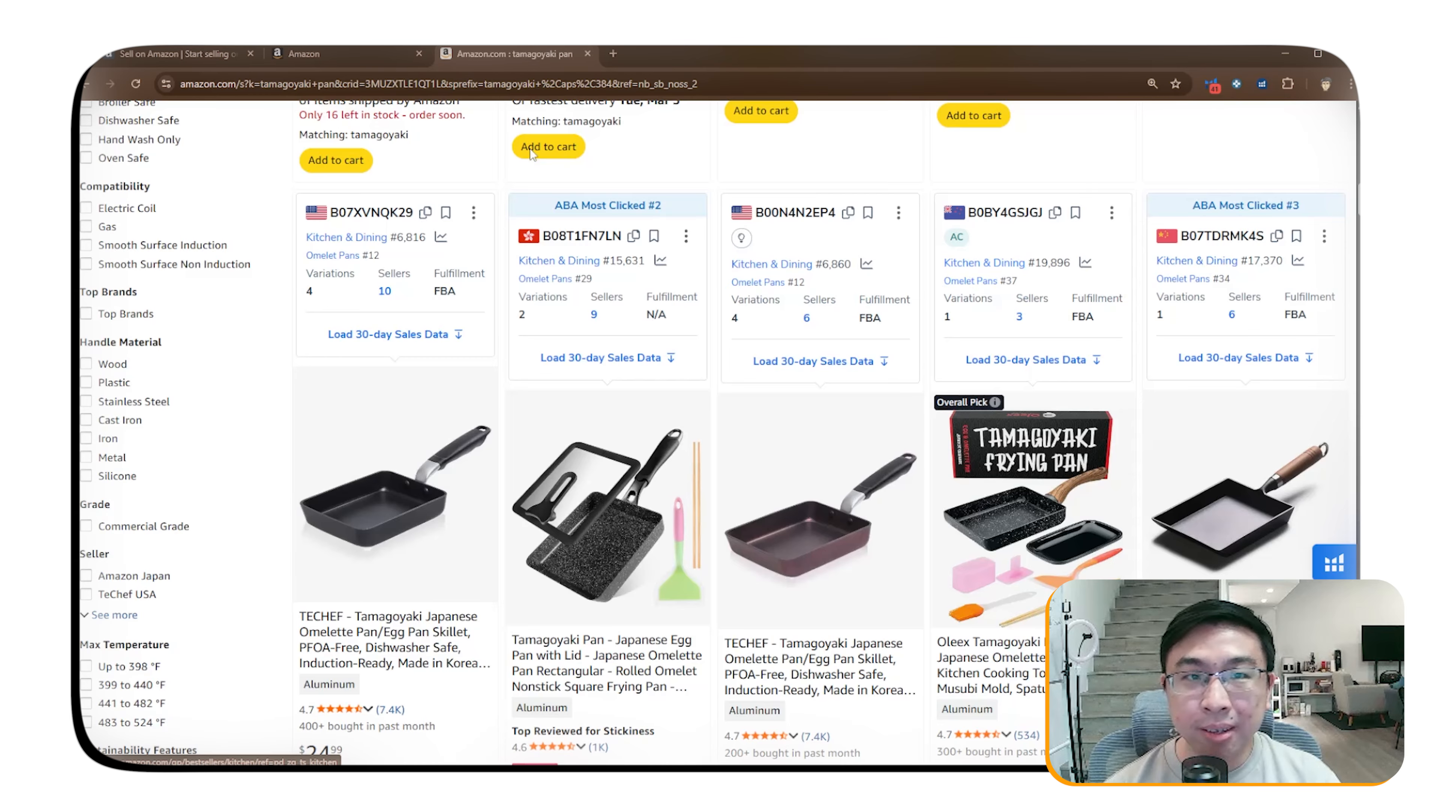
Return to the Seller Central product type selection and search the categories for "omelet pans".
{"action": "left_click", "coordinate": [312, 48]}
{"action": "scroll", "coordinate": [477, 330], "scroll_direction": "down", "scroll_amount": 5}
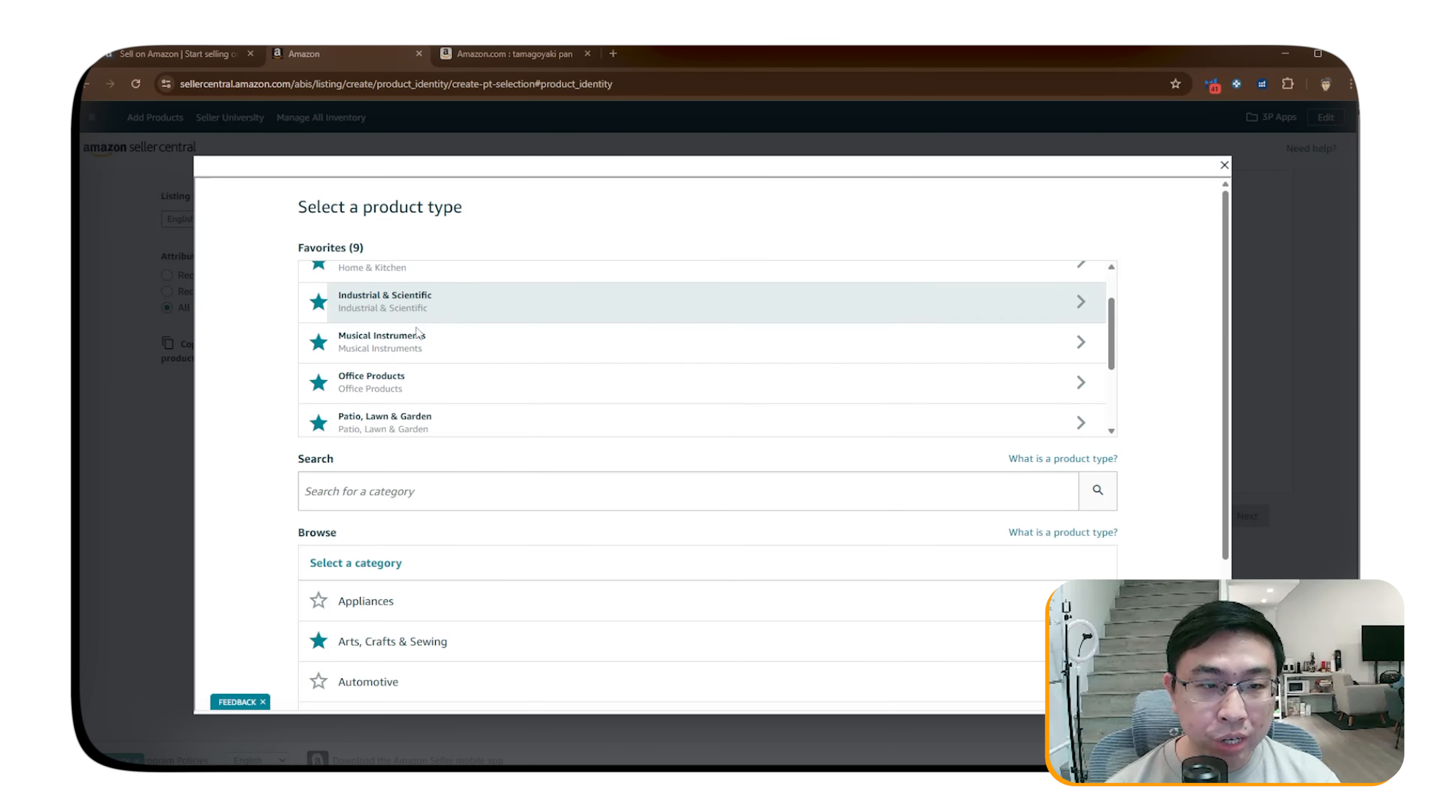
{"action": "scroll", "coordinate": [431, 352], "scroll_direction": "up", "scroll_amount": 5}
{"action": "left_click", "coordinate": [415, 484]}
{"action": "type", "text": "omel"}
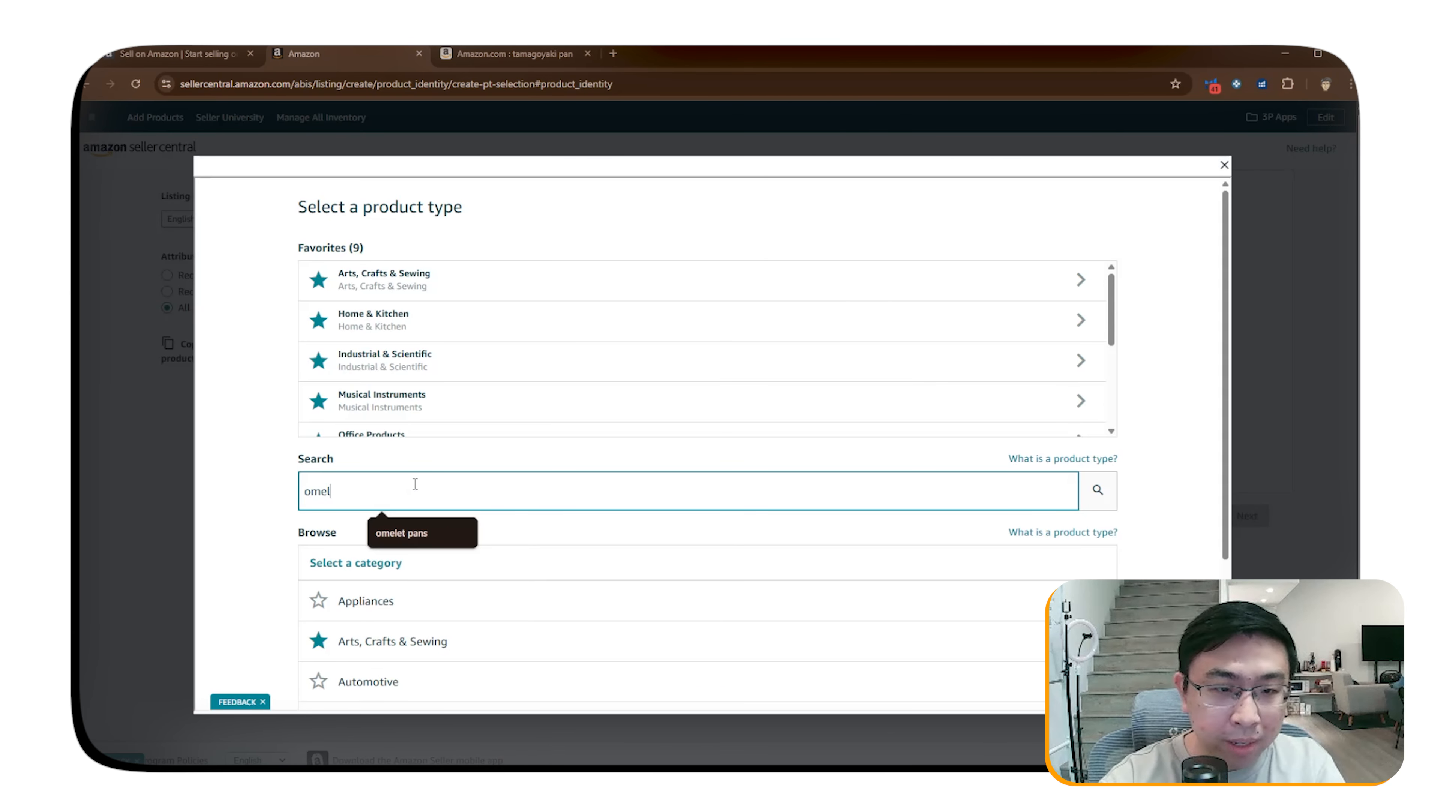
{"action": "type", "text": "et pans"}
{"action": "key", "text": "Return"}
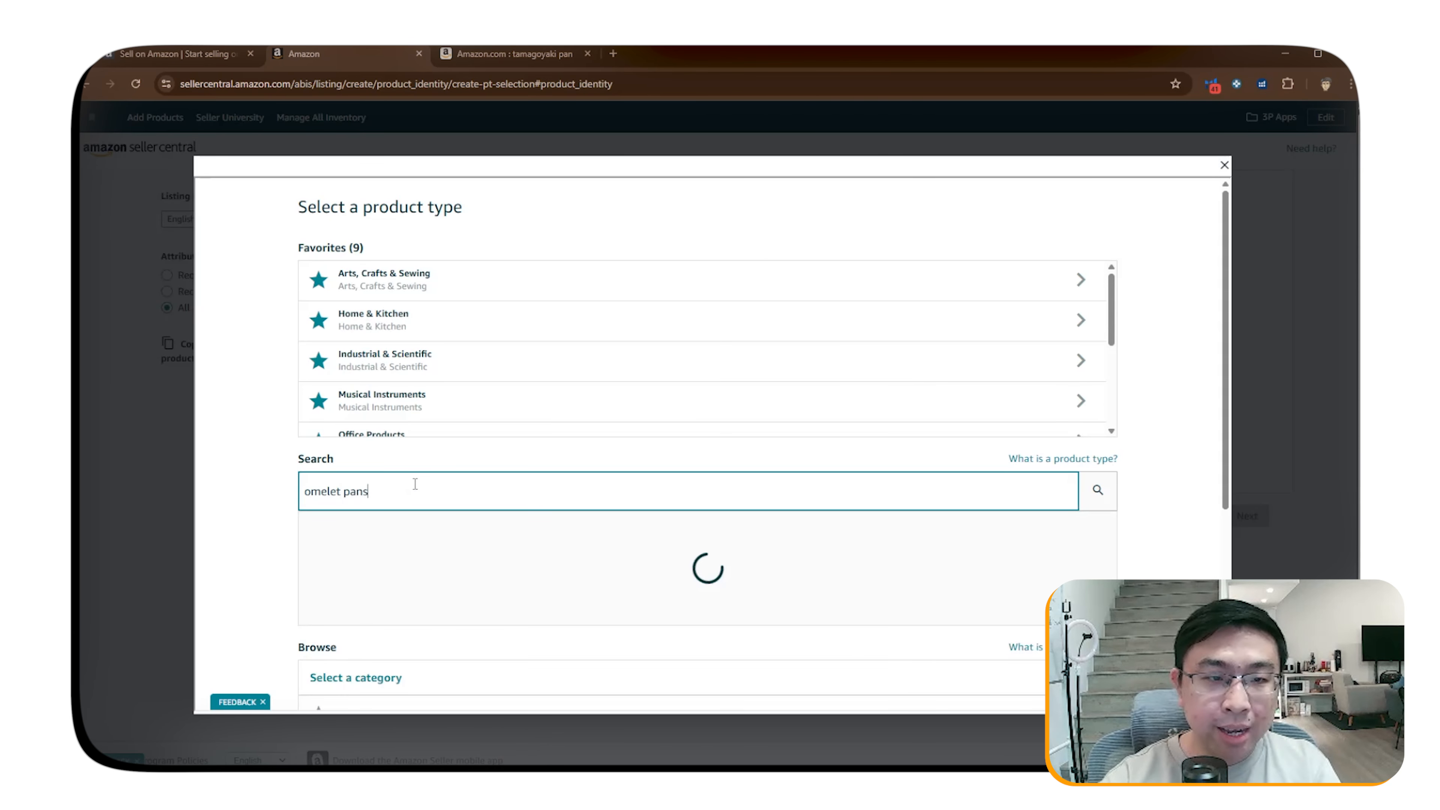
{"action": "scroll", "coordinate": [585, 535], "scroll_direction": "down", "scroll_amount": 3}
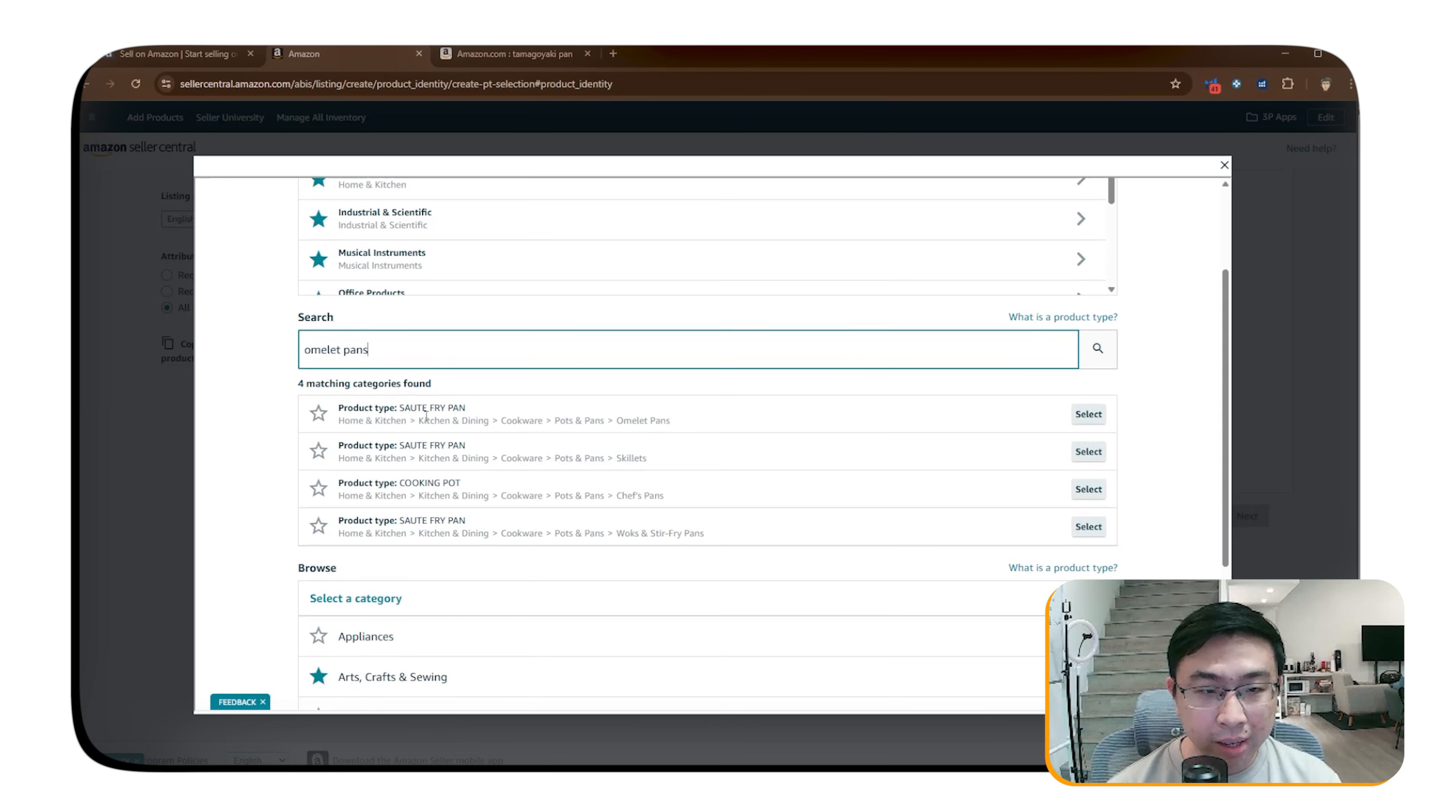
{"action": "left_click_drag", "start_coordinate": [430, 420], "coordinate": [349, 426]}
{"action": "left_click", "coordinate": [342, 431]}
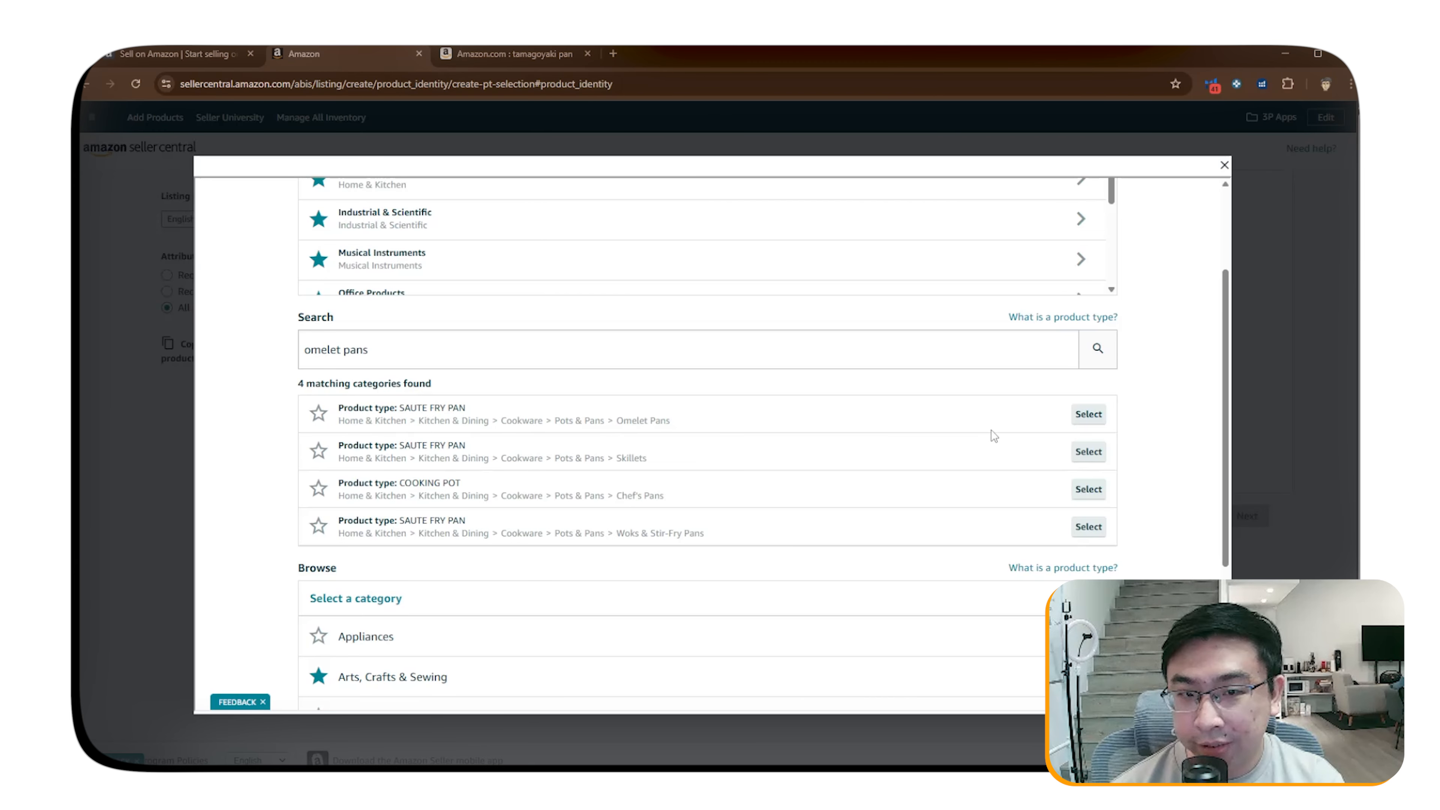
Choose the Saute Fry Pan product type under Pots & Pans > Omelet Pans and enter "Generic" as the brand name.
{"action": "left_click", "coordinate": [1081, 416]}
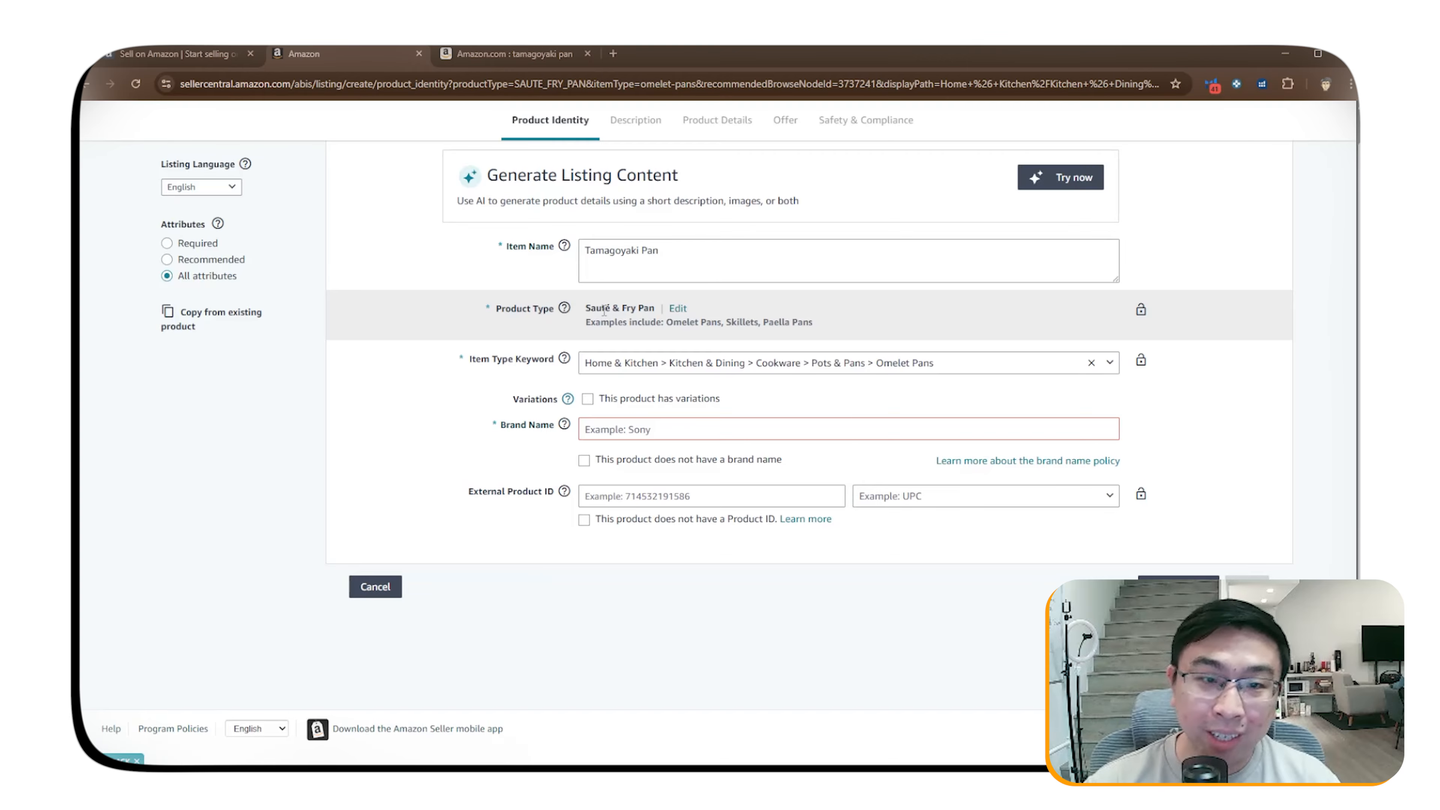
{"action": "left_click", "coordinate": [624, 433]}
{"action": "type", "text": "Generic"}
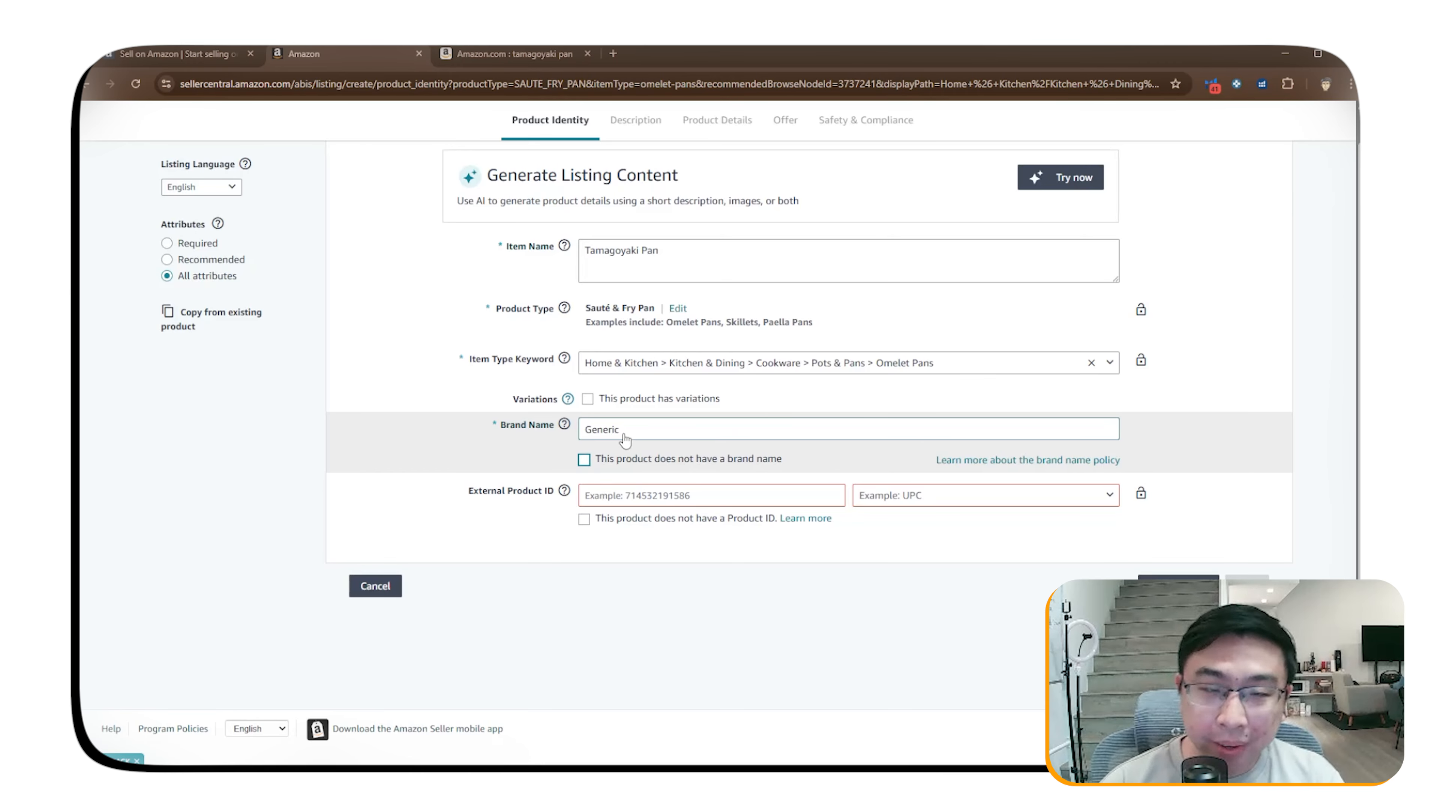
Search the web in a new tab for "error 5665 amazon seller" and open an image of that error message.
{"action": "left_click_drag", "start_coordinate": [629, 438], "coordinate": [575, 437]}
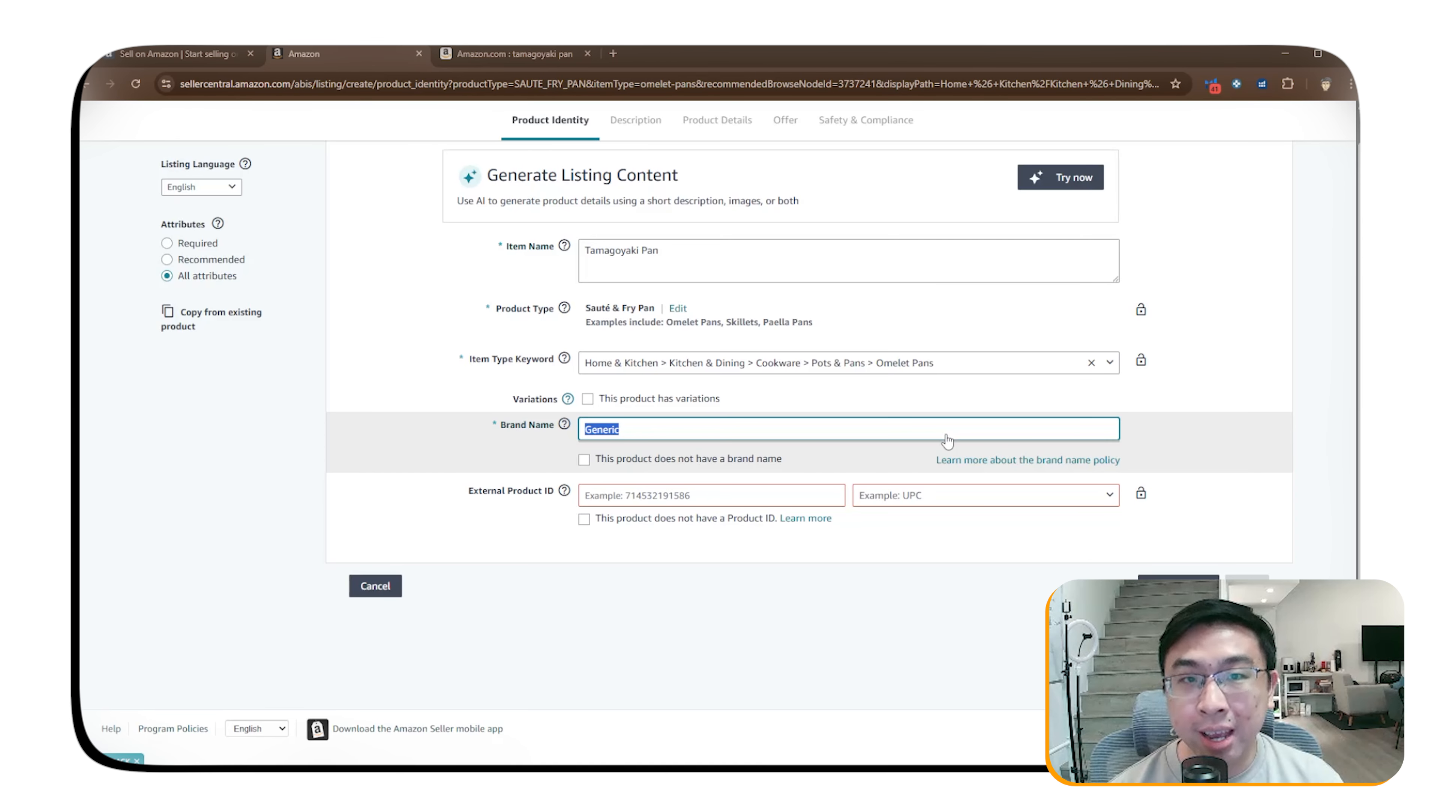
{"action": "key", "text": "ctrl+t"}
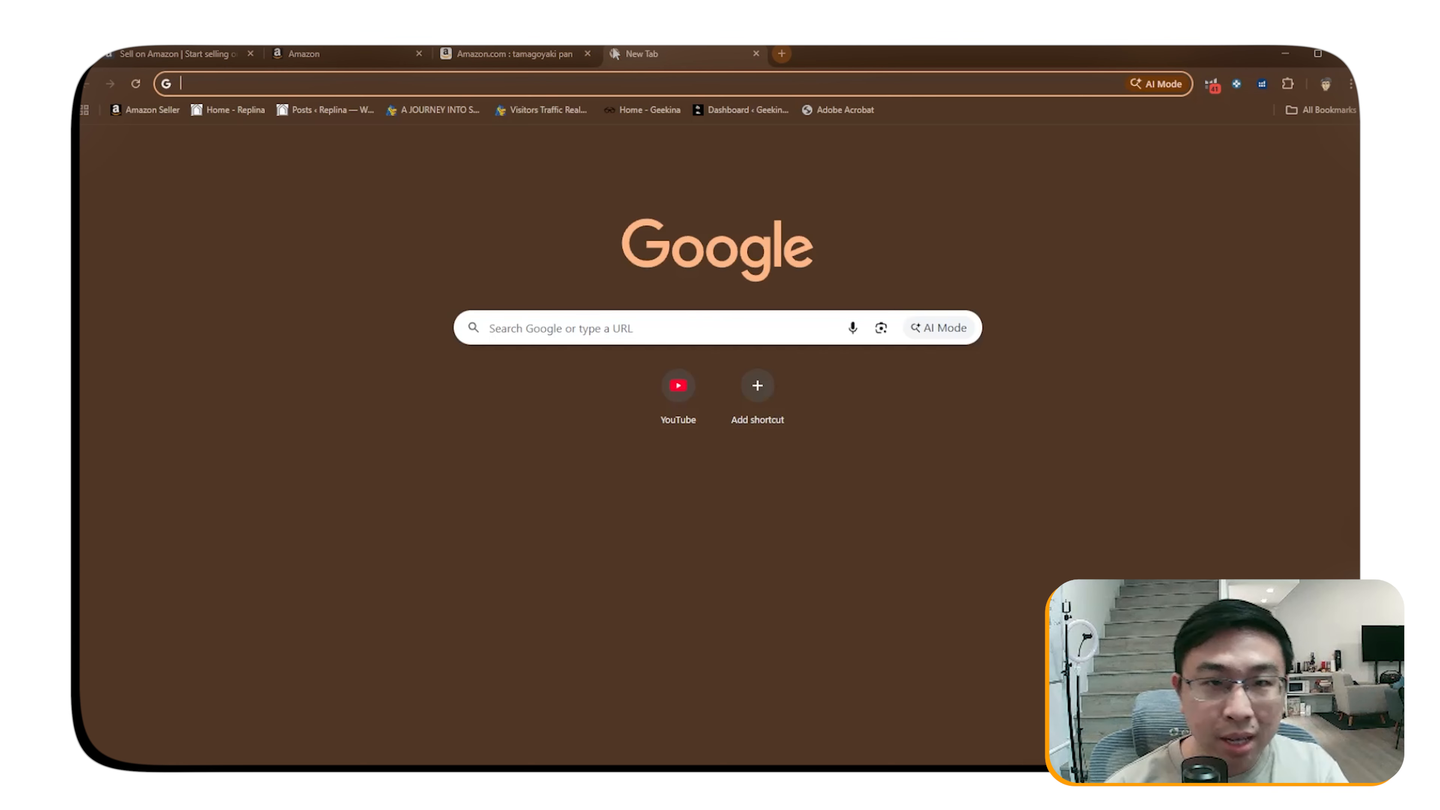
{"action": "type", "text": "error 5665"}
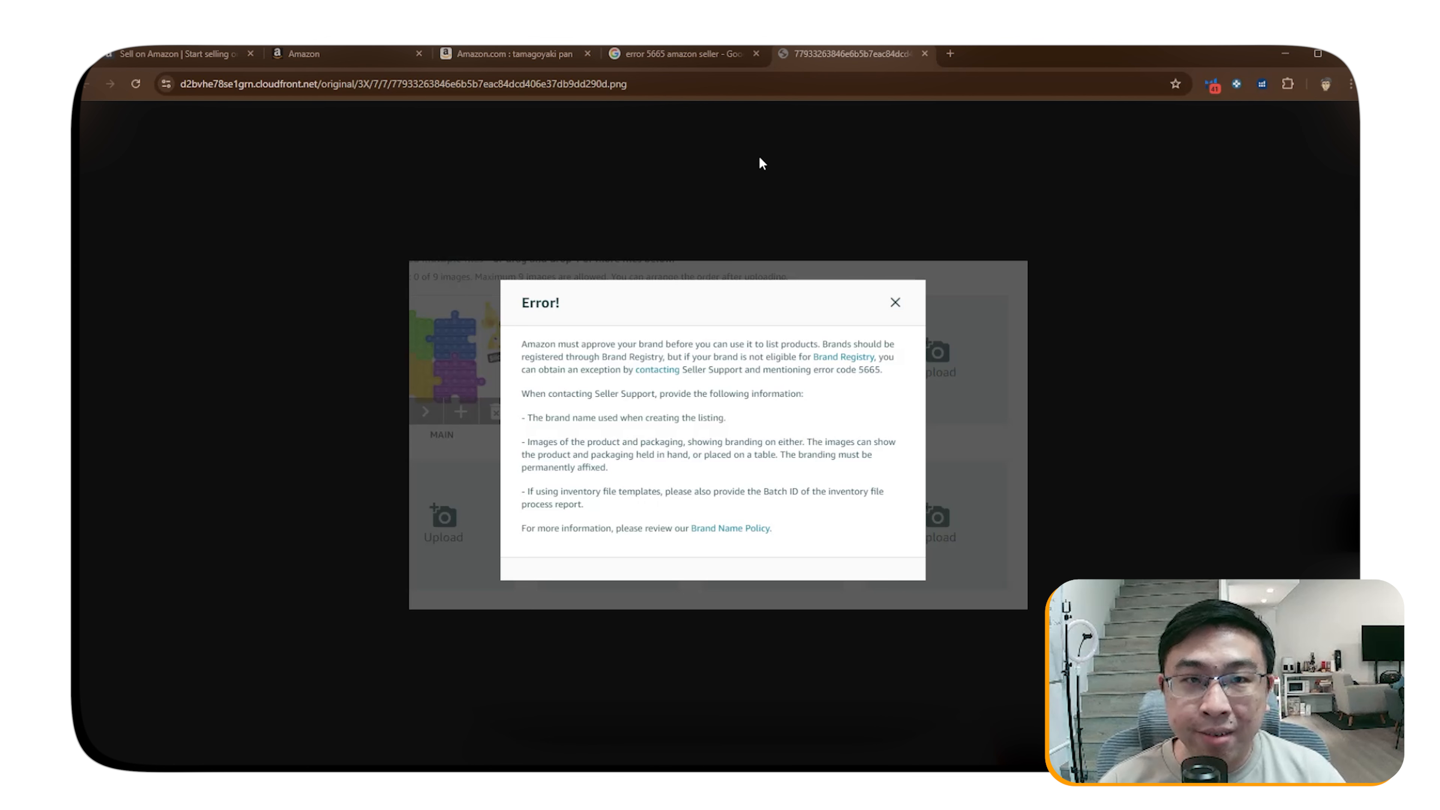
Return to the Seller Central listing, mark the product as having no brand name and set the external product ID type to UPC/EAN/GTIN.
{"action": "left_click", "coordinate": [331, 55]}
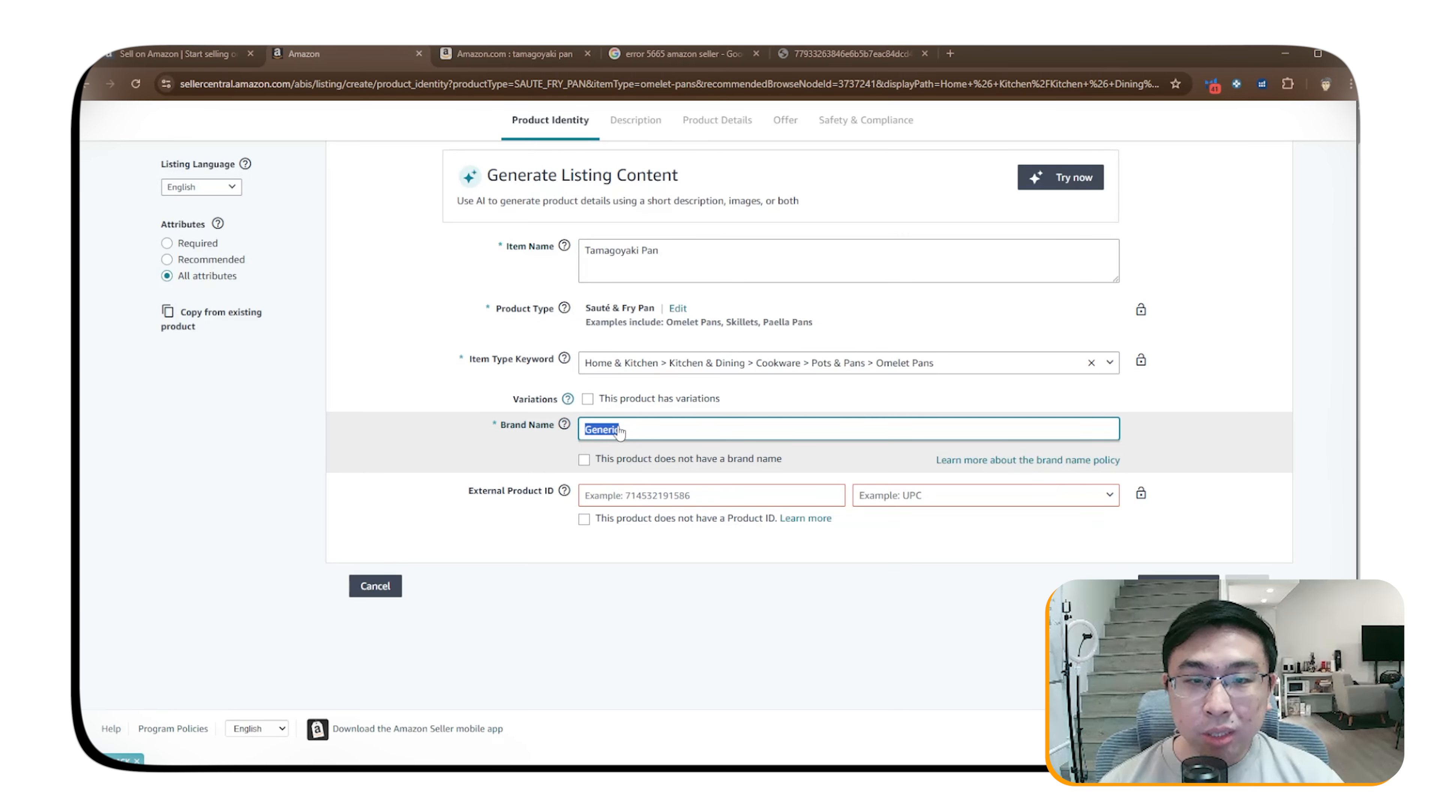
{"action": "left_click", "coordinate": [584, 460]}
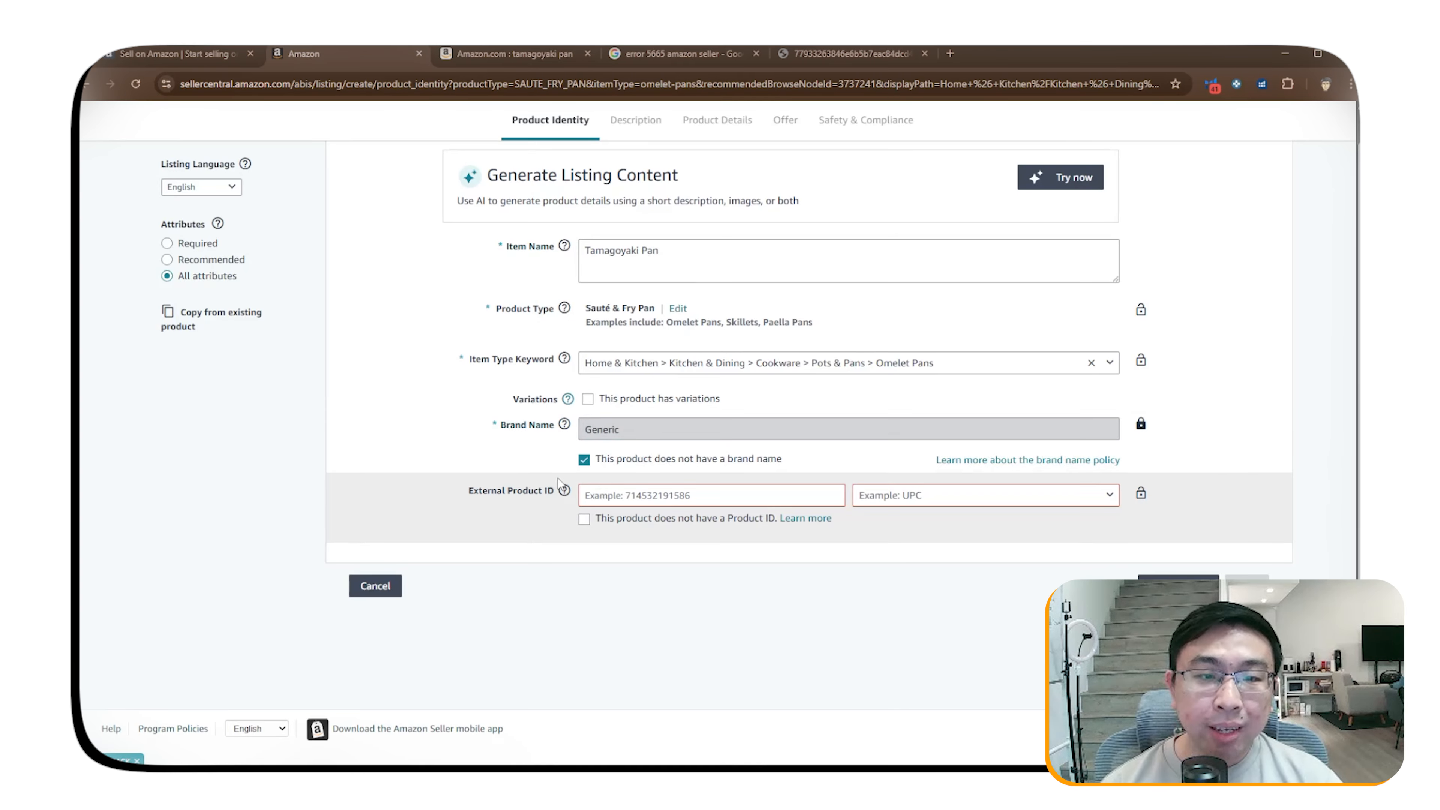
{"action": "double_click", "coordinate": [523, 491]}
{"action": "left_click", "coordinate": [594, 597]}
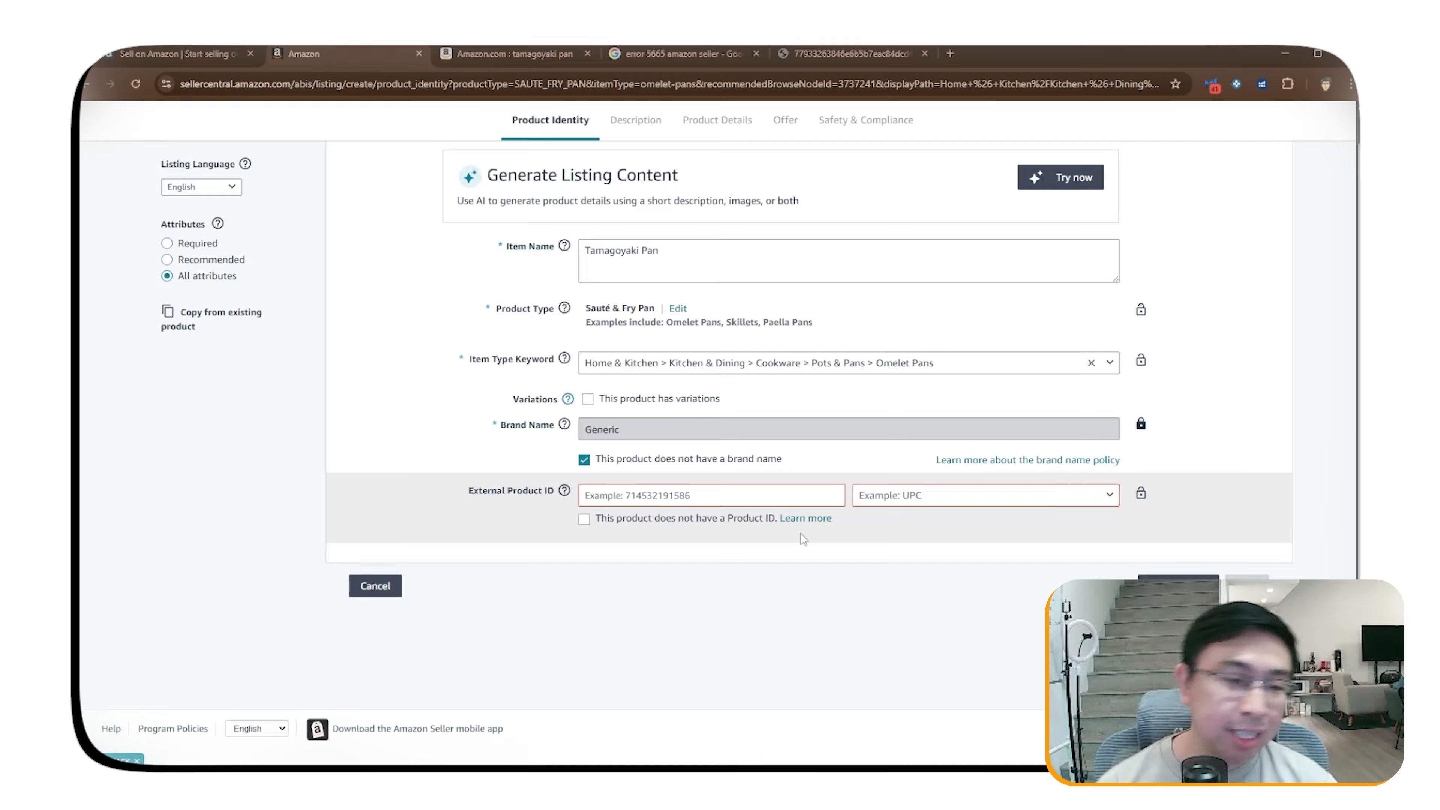
{"action": "left_click", "coordinate": [890, 505]}
{"action": "left_click", "coordinate": [890, 505]}
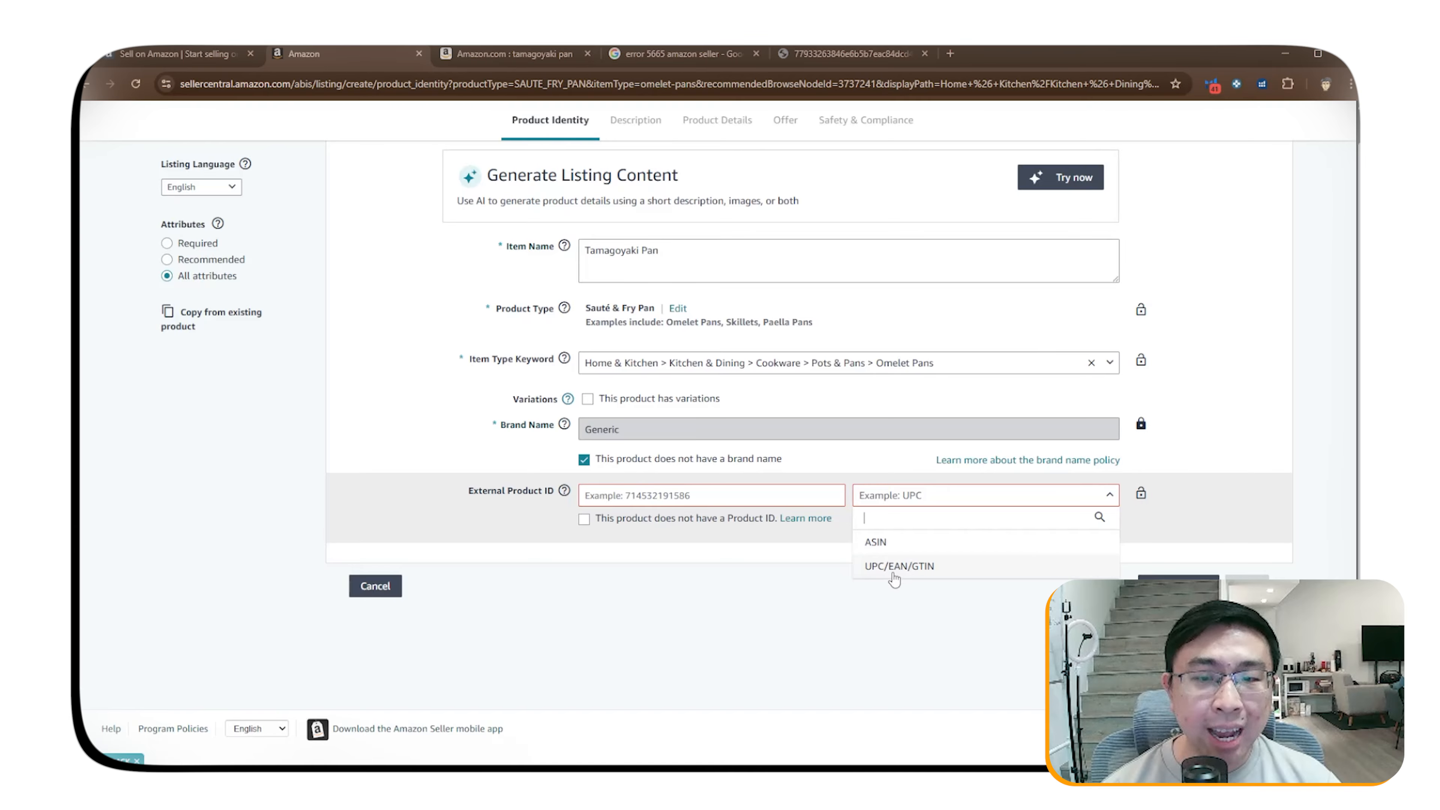
{"action": "left_click", "coordinate": [910, 567]}
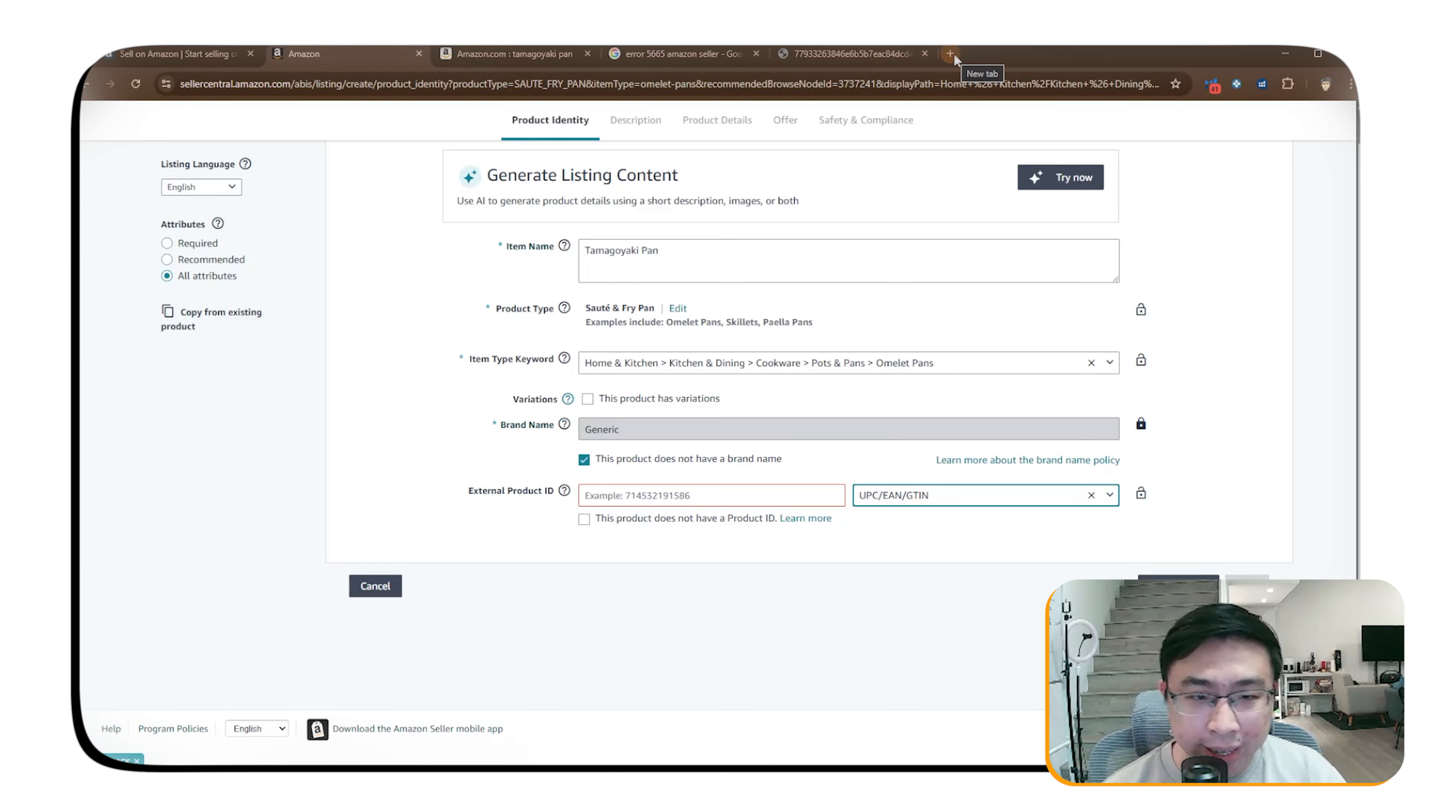
{"action": "mouse_move", "coordinate": [566, 496]}
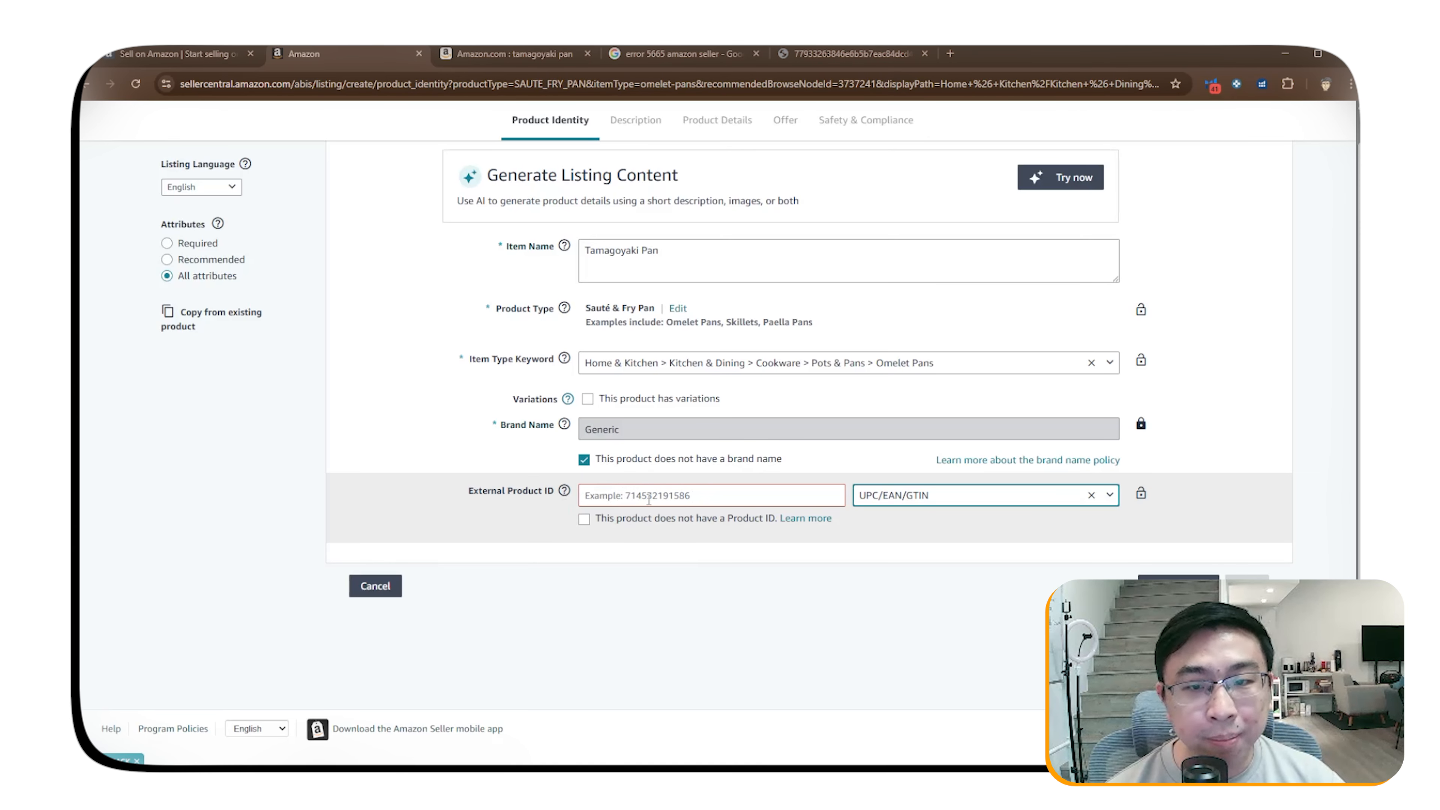
Open gs1.co.uk in a new tab.
{"action": "left_click", "coordinate": [951, 53]}
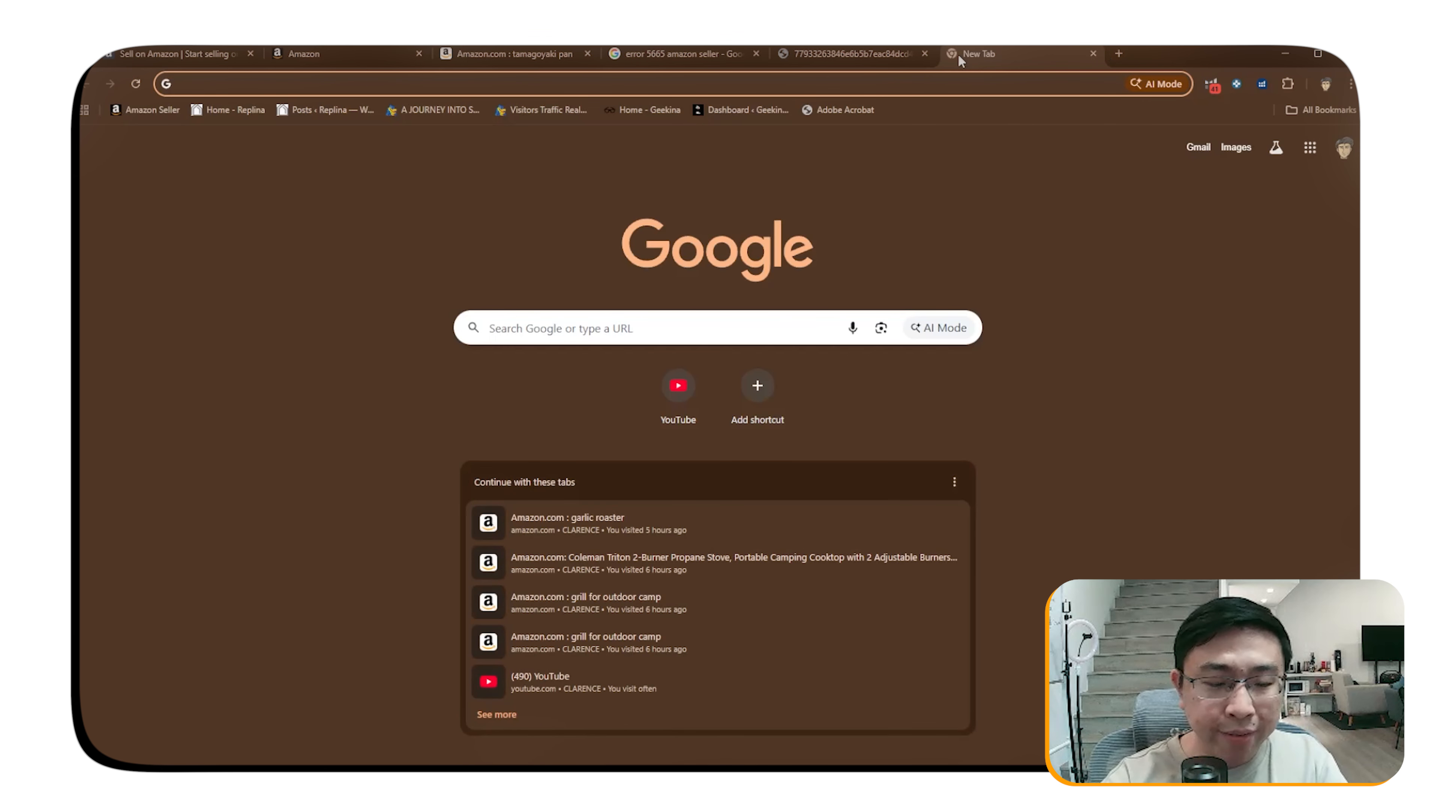
{"action": "type", "text": "gs1"}
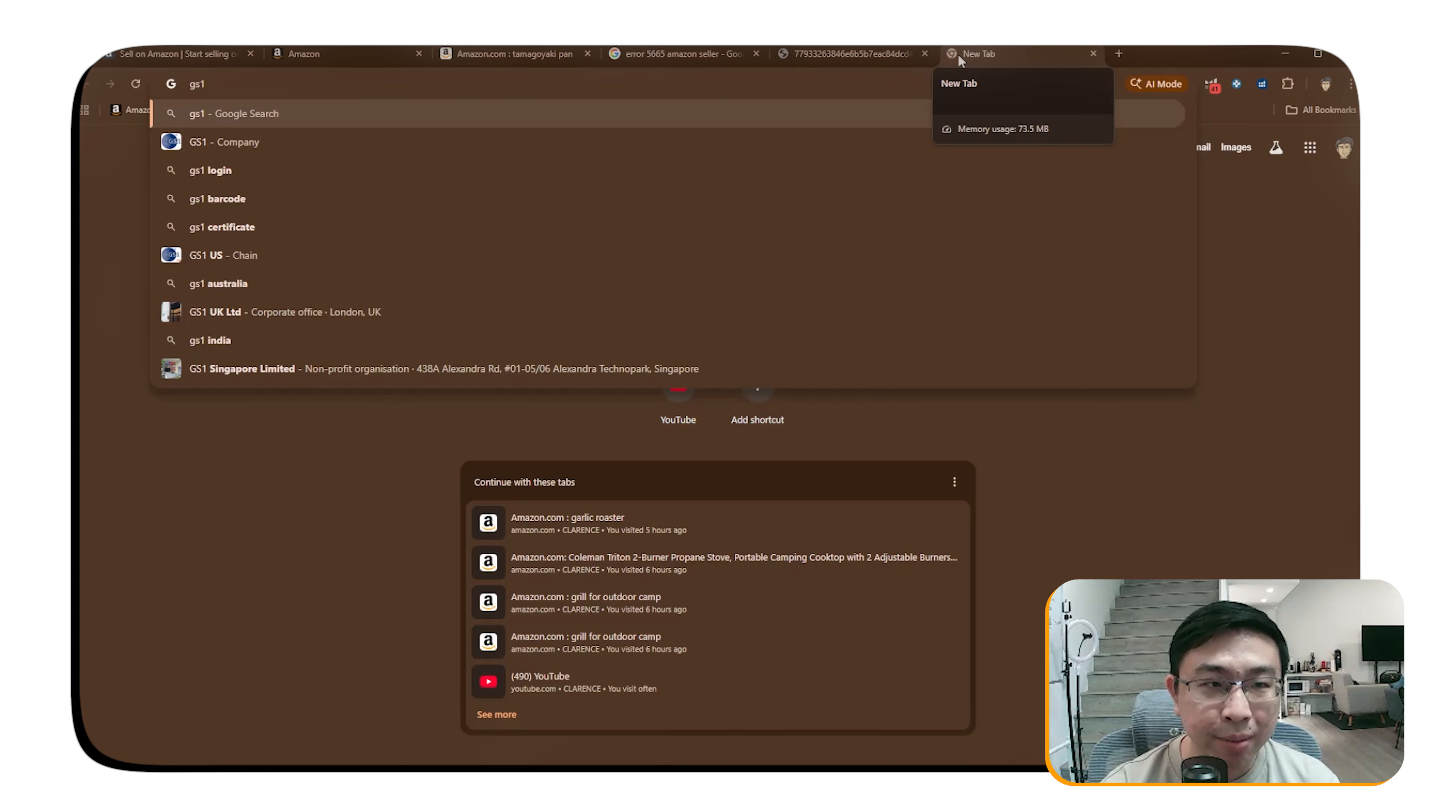
{"action": "type", "text": ".co.uk"}
{"action": "key", "text": "Return"}
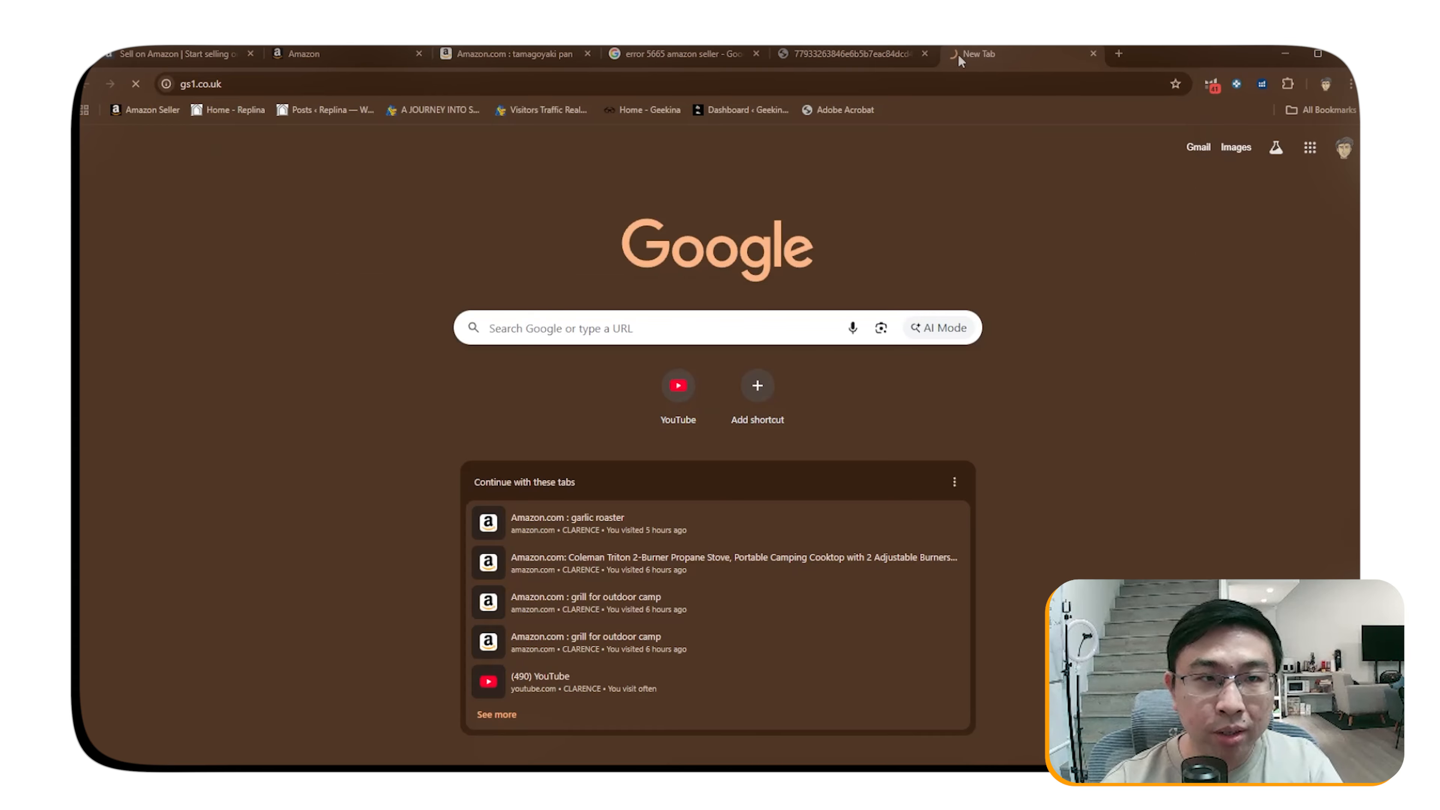
Search the web for "gs1 usa" in another new tab and open the GS1 US website.
{"action": "left_click", "coordinate": [1118, 53]}
{"action": "type", "text": "gs1"}
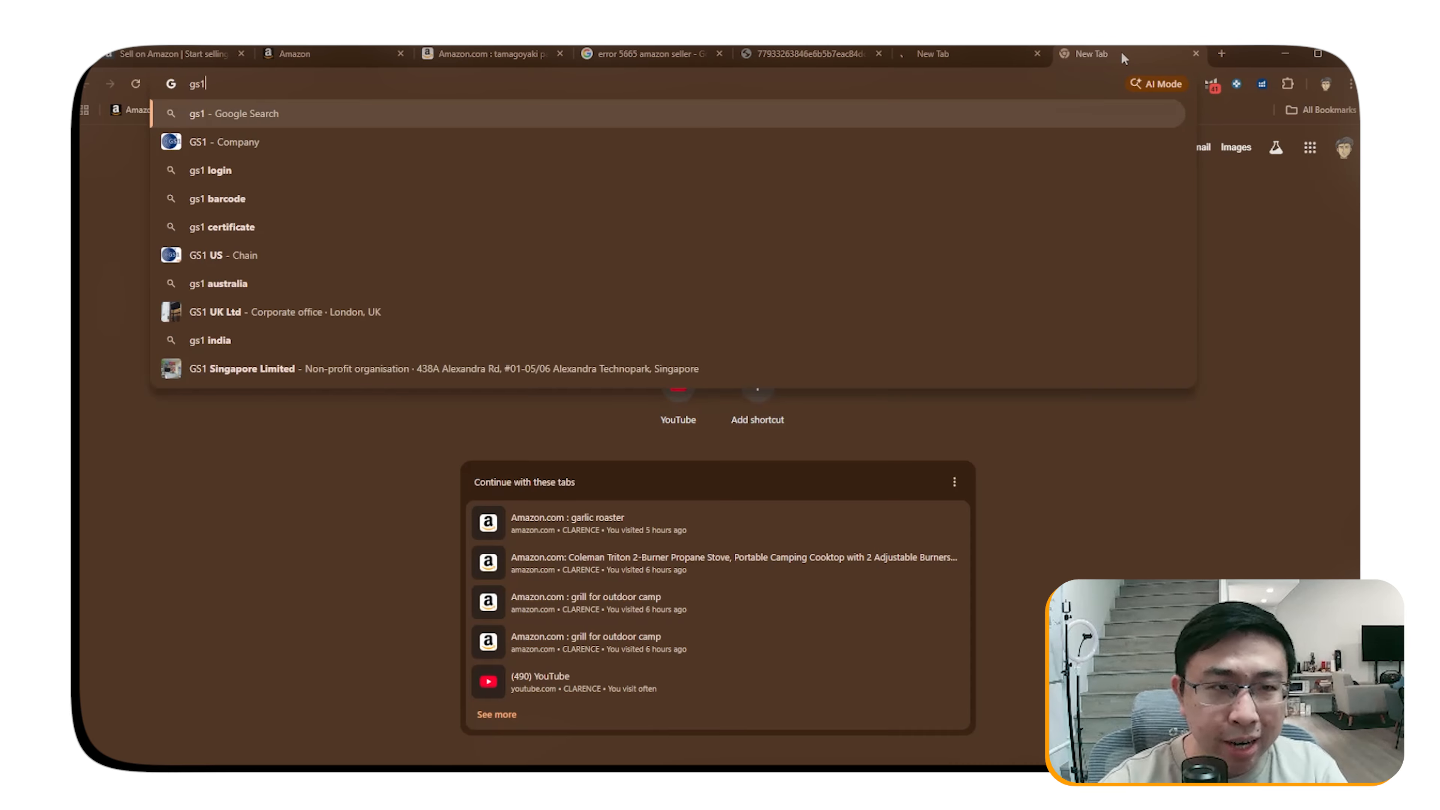
{"action": "type", "text": " usa"}
{"action": "key", "text": "Return"}
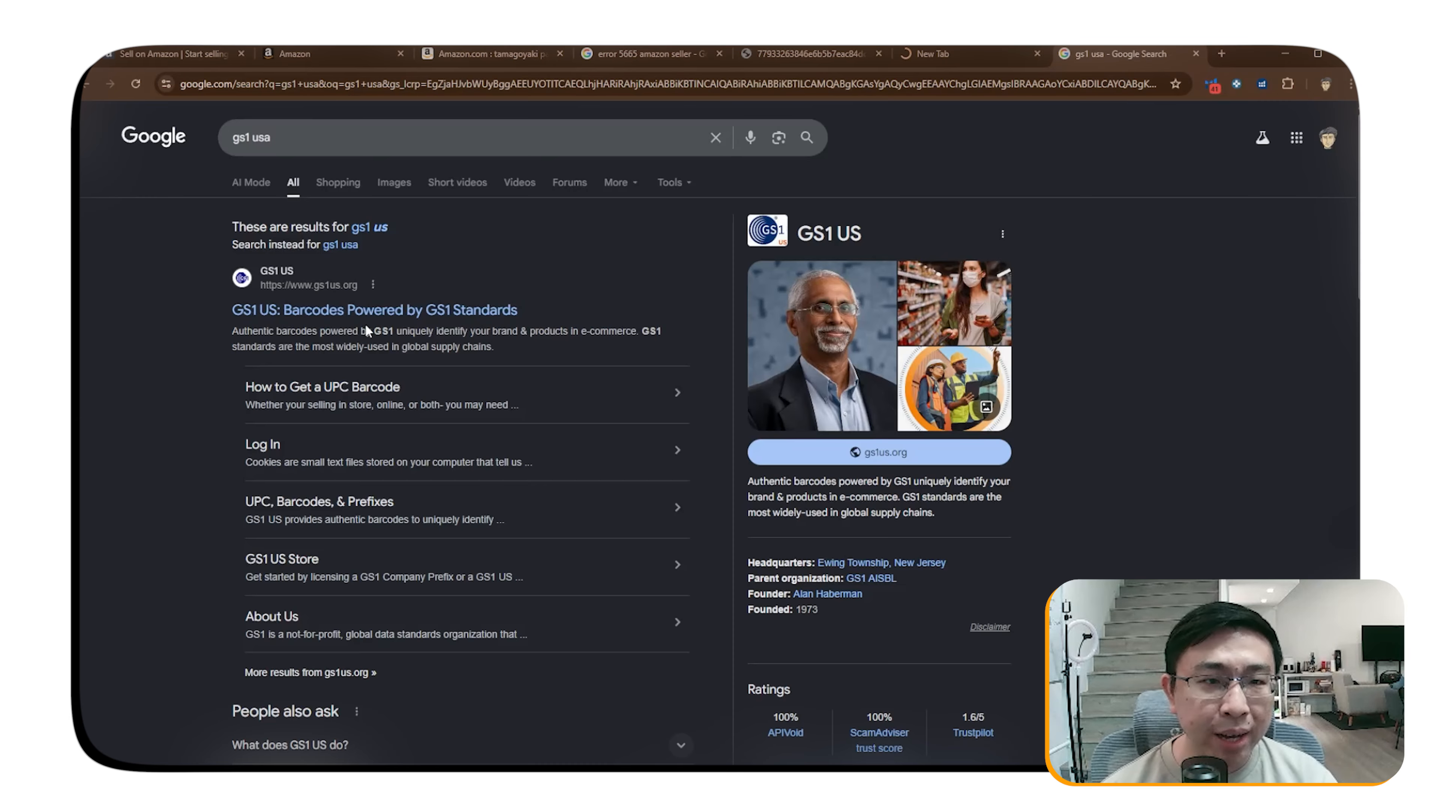
{"action": "left_click", "coordinate": [369, 318]}
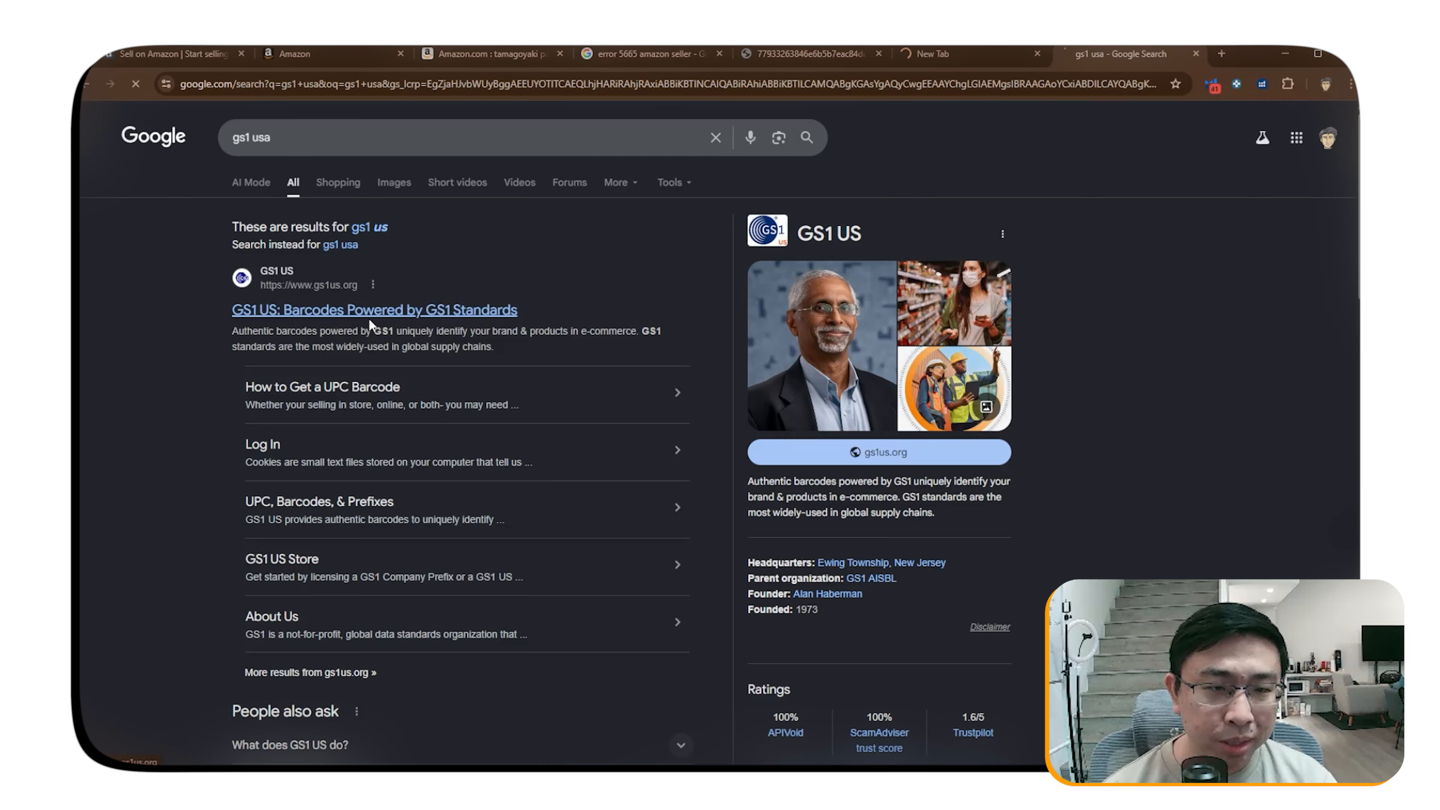
Get the GS1 UK website loaded in the stalled tab and switch back to the GS1 US site.
{"action": "type", "text": "gs1 us"}
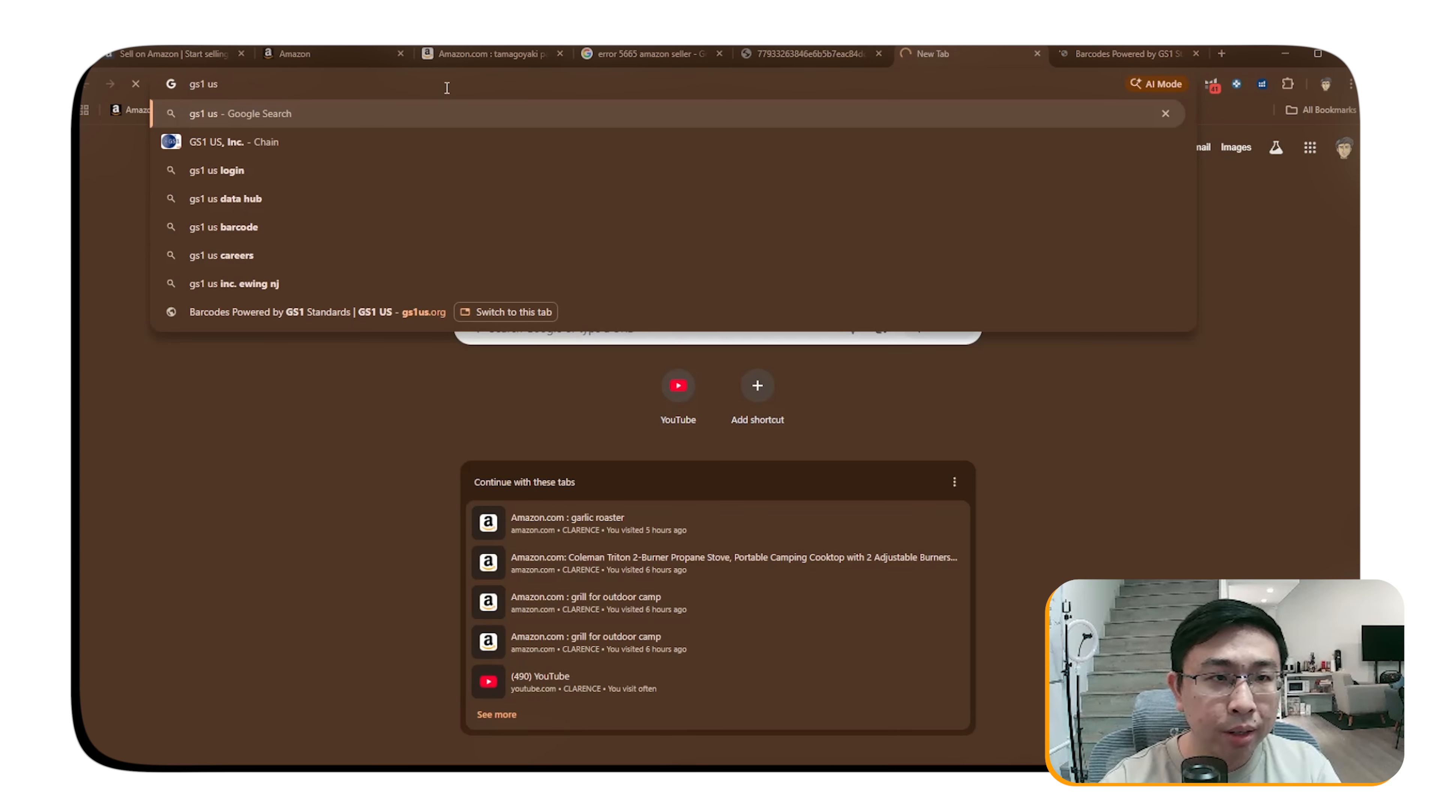
{"action": "key", "text": "Return"}
{"action": "key", "text": "ctrl+Tab"}
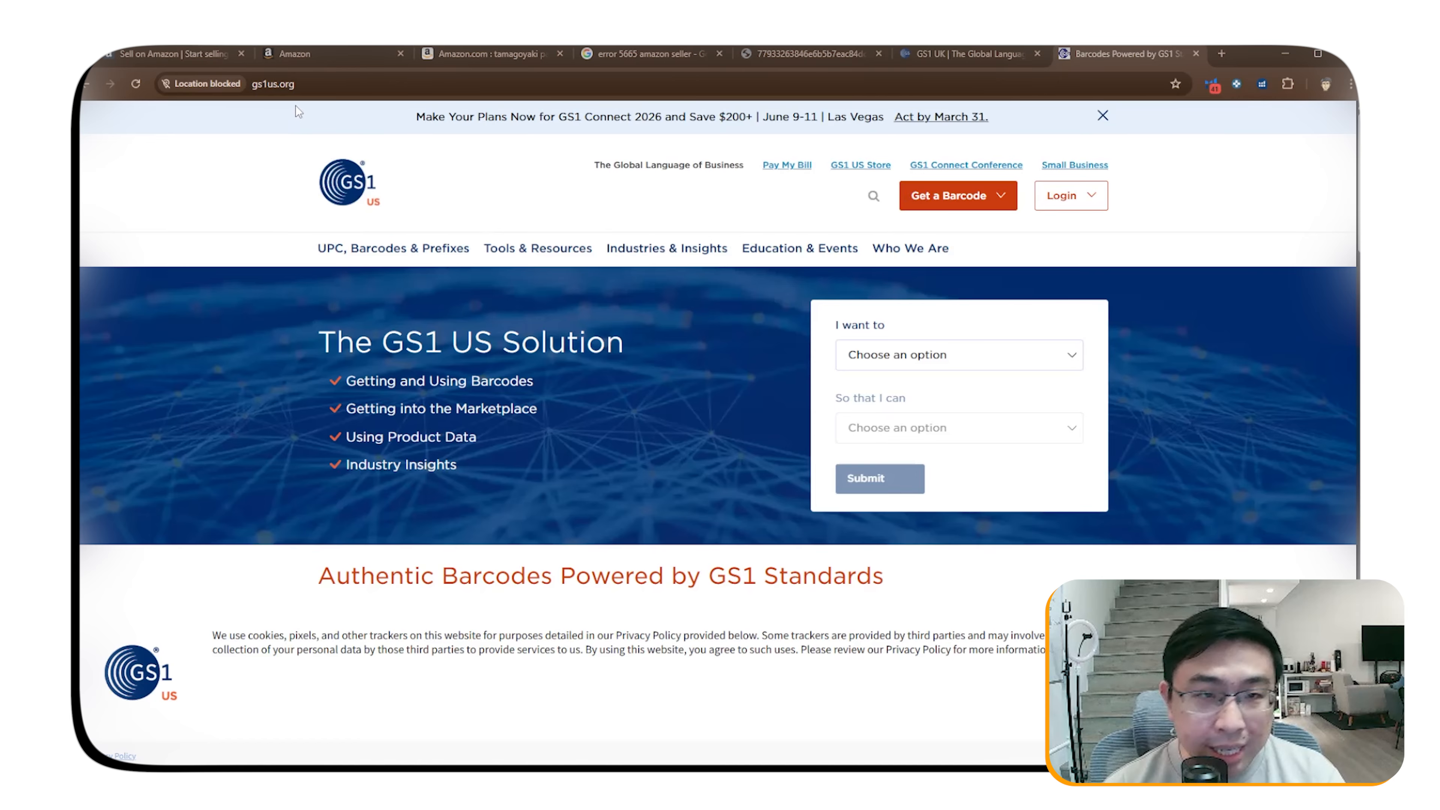
Examine the barcode plan comparison on the GS1 US homepage, focusing on the price of a single UPC barcode.
{"action": "scroll", "coordinate": [703, 250], "scroll_direction": "down", "scroll_amount": 10}
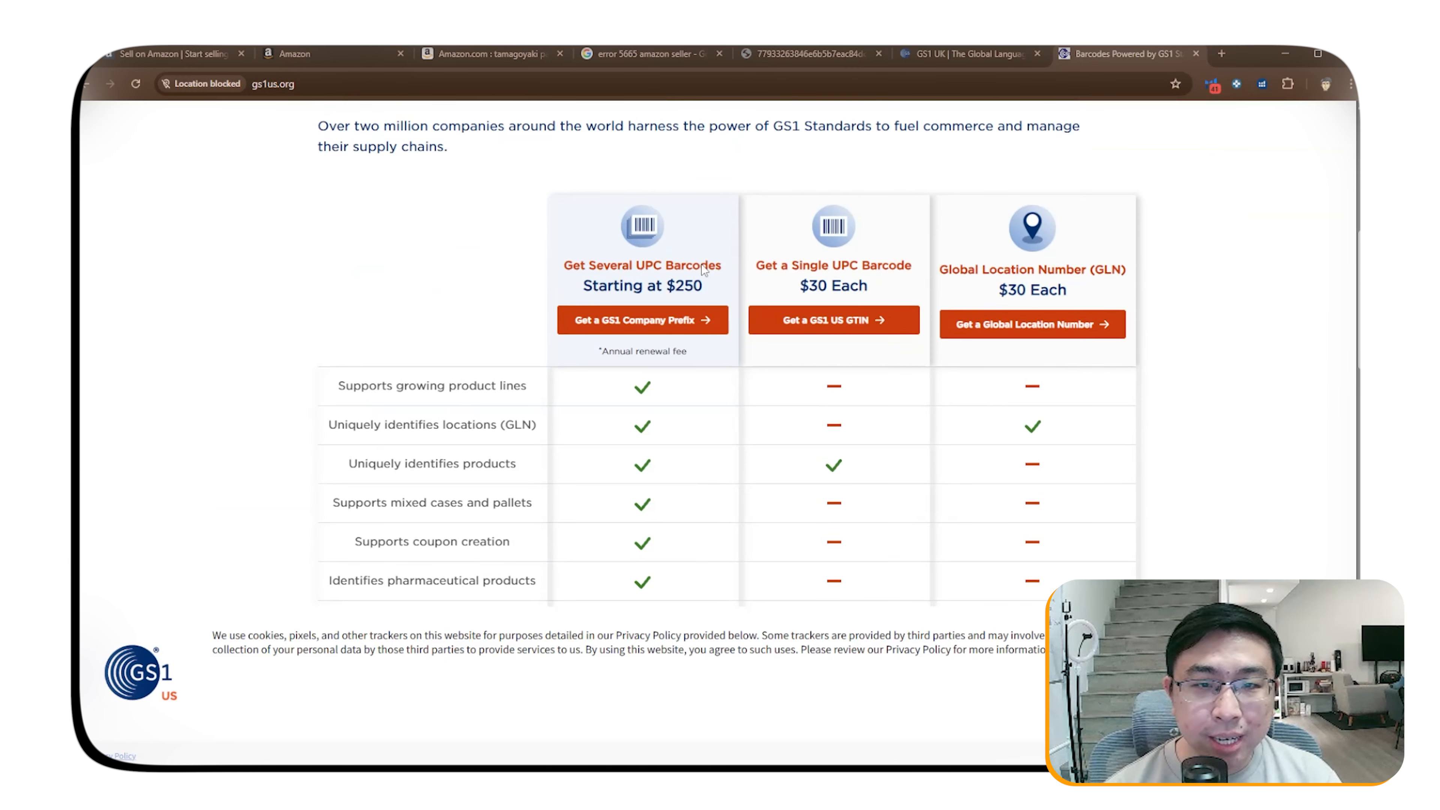
{"action": "scroll", "coordinate": [703, 269], "scroll_direction": "down", "scroll_amount": 1}
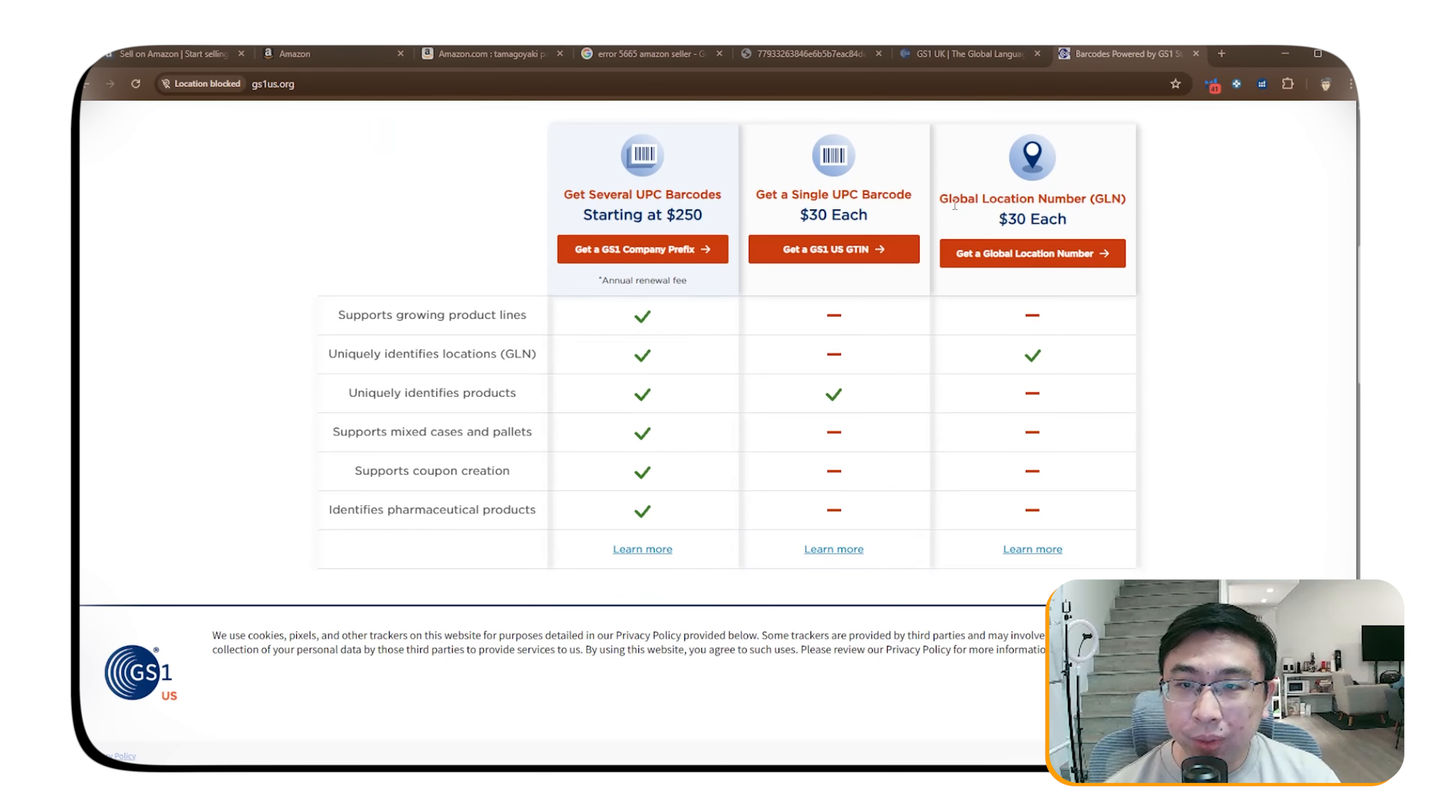
{"action": "left_click_drag", "start_coordinate": [813, 196], "coordinate": [887, 197]}
{"action": "left_click", "coordinate": [830, 197]}
{"action": "left_click", "coordinate": [828, 212]}
{"action": "left_click_drag", "start_coordinate": [788, 221], "coordinate": [907, 220]}
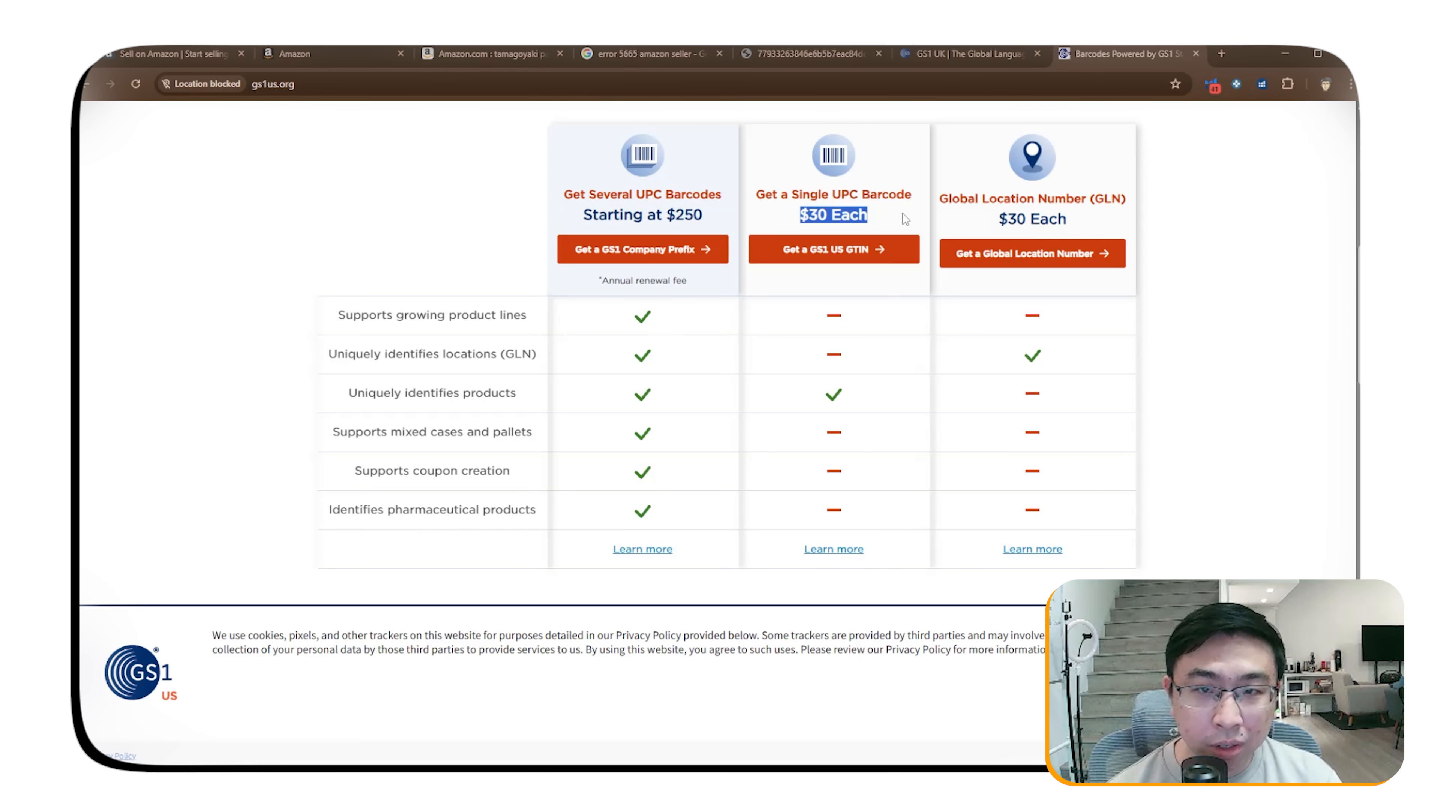
{"action": "left_click", "coordinate": [896, 220]}
{"action": "scroll", "coordinate": [949, 334], "scroll_direction": "down", "scroll_amount": 1}
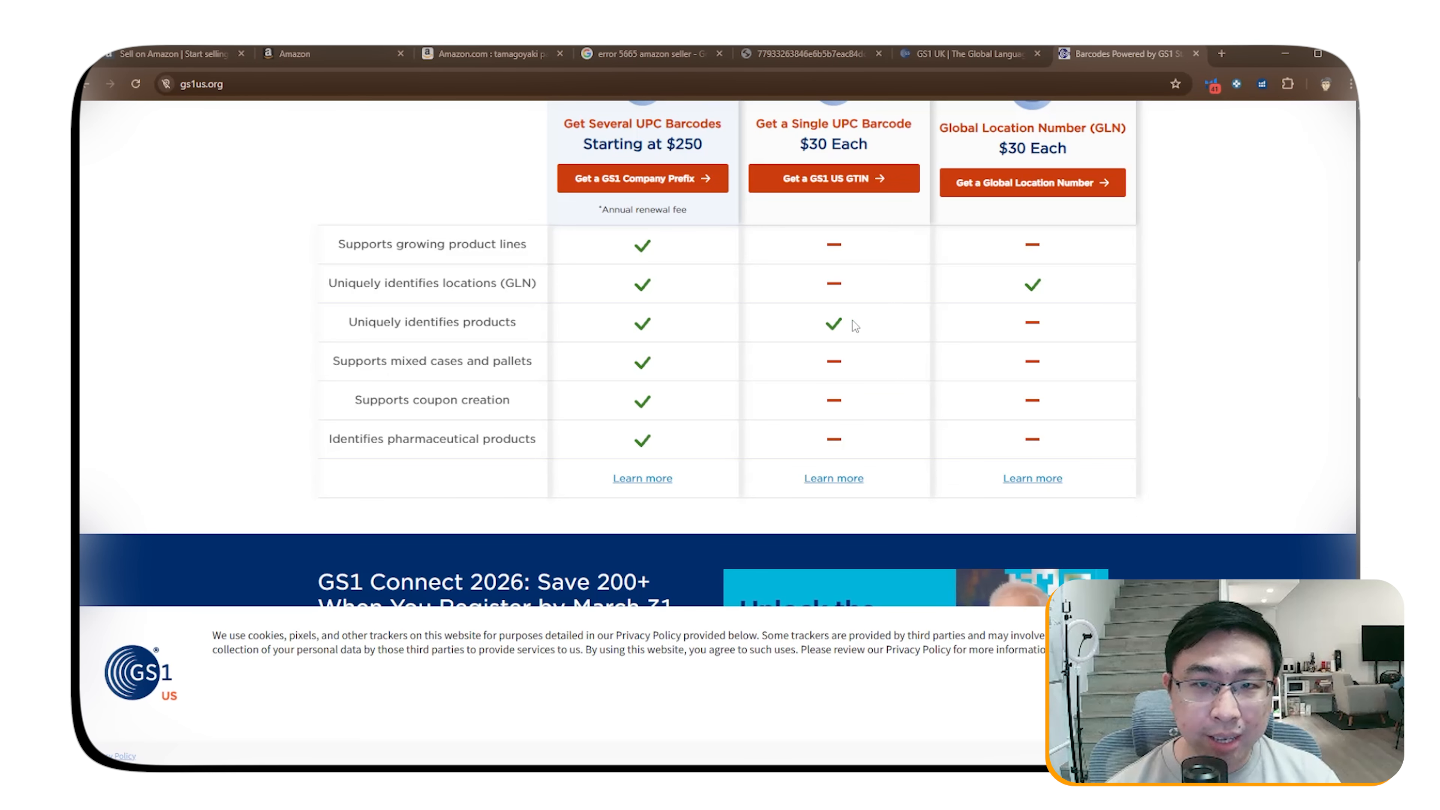
{"action": "scroll", "coordinate": [858, 299], "scroll_direction": "up", "scroll_amount": 1}
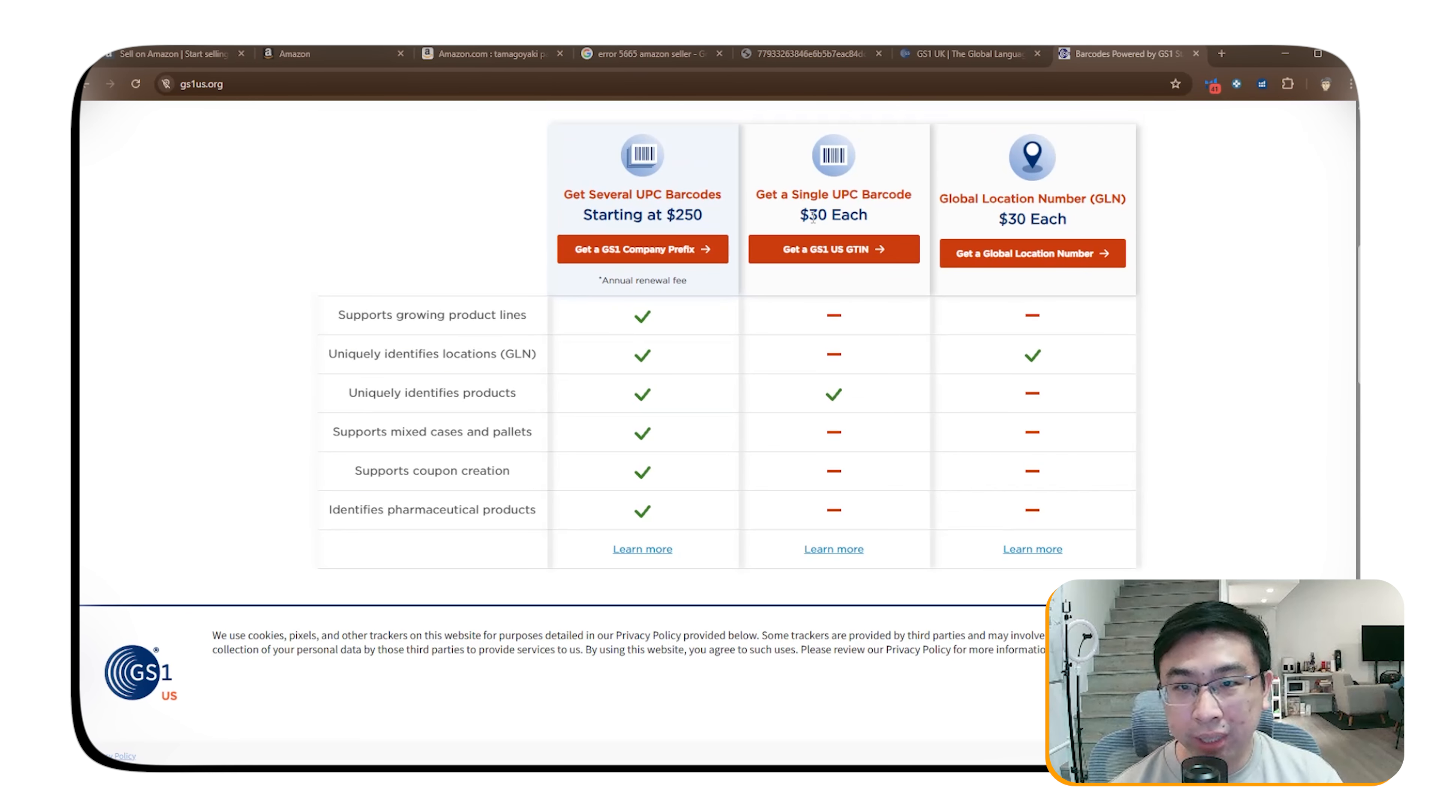
{"action": "left_click_drag", "start_coordinate": [799, 216], "coordinate": [872, 216]}
{"action": "left_click", "coordinate": [876, 217]}
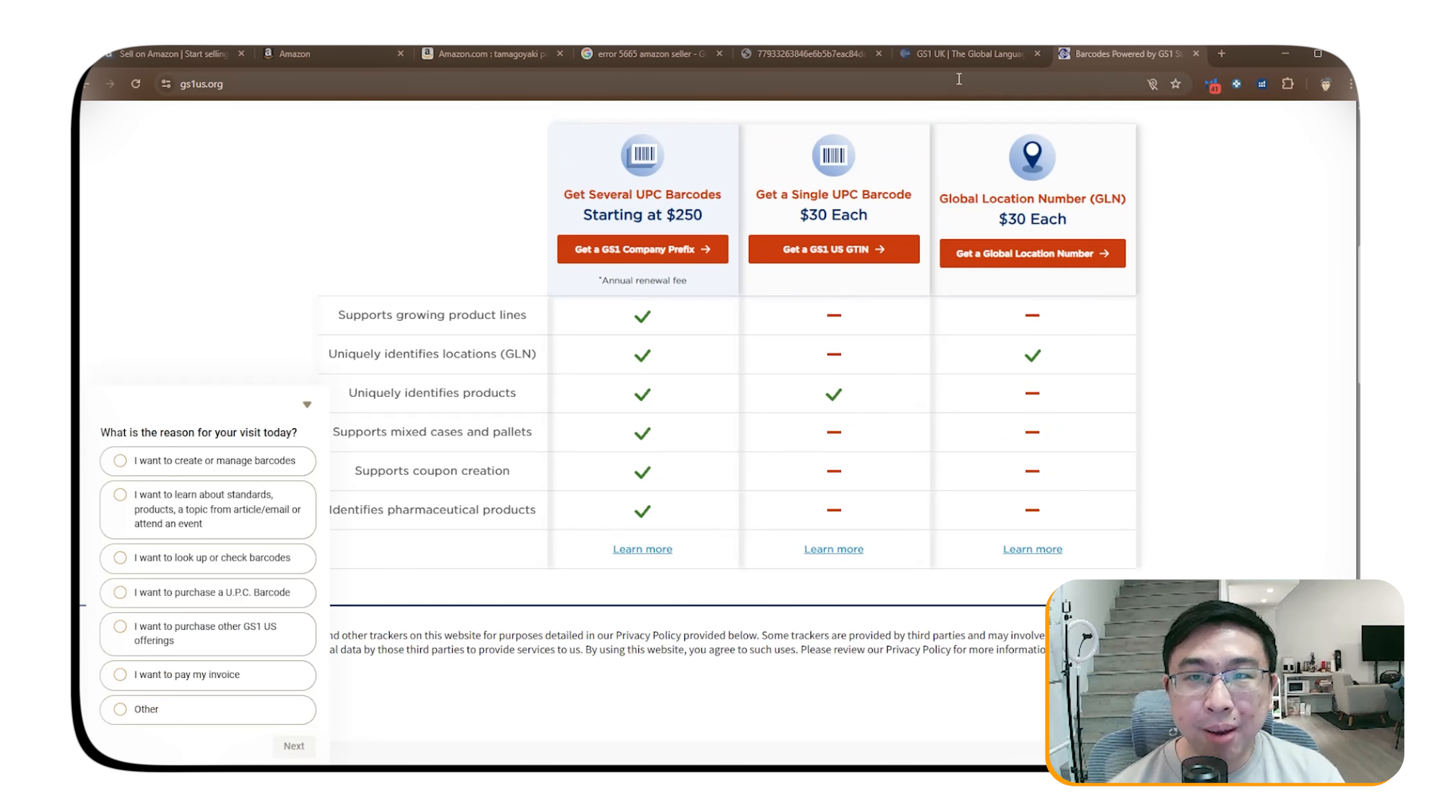
Switch to the GS1 UK website, look through its homepage and open the membership plans for getting a barcode.
{"action": "left_click", "coordinate": [958, 56]}
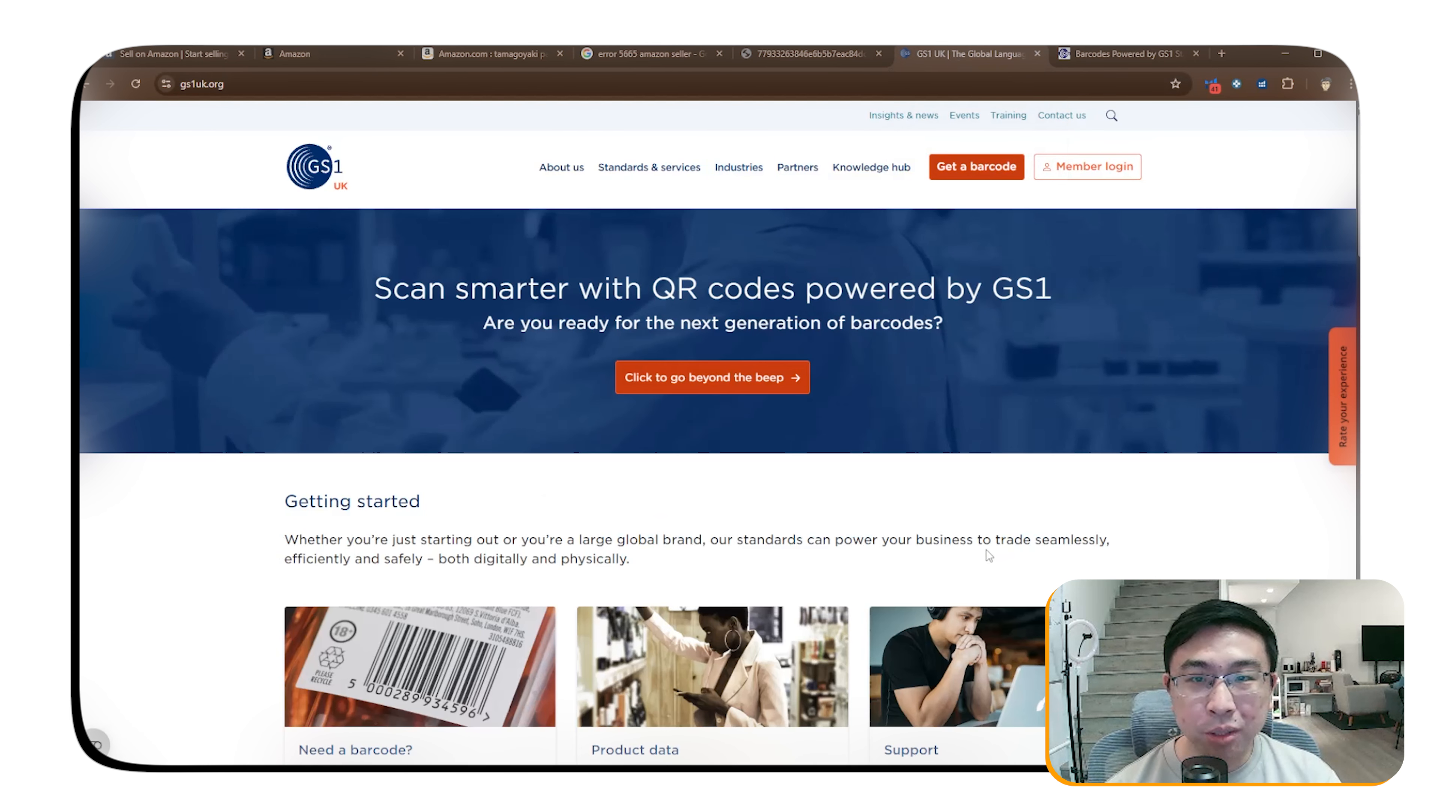
{"action": "scroll", "coordinate": [1052, 403], "scroll_direction": "down", "scroll_amount": 15}
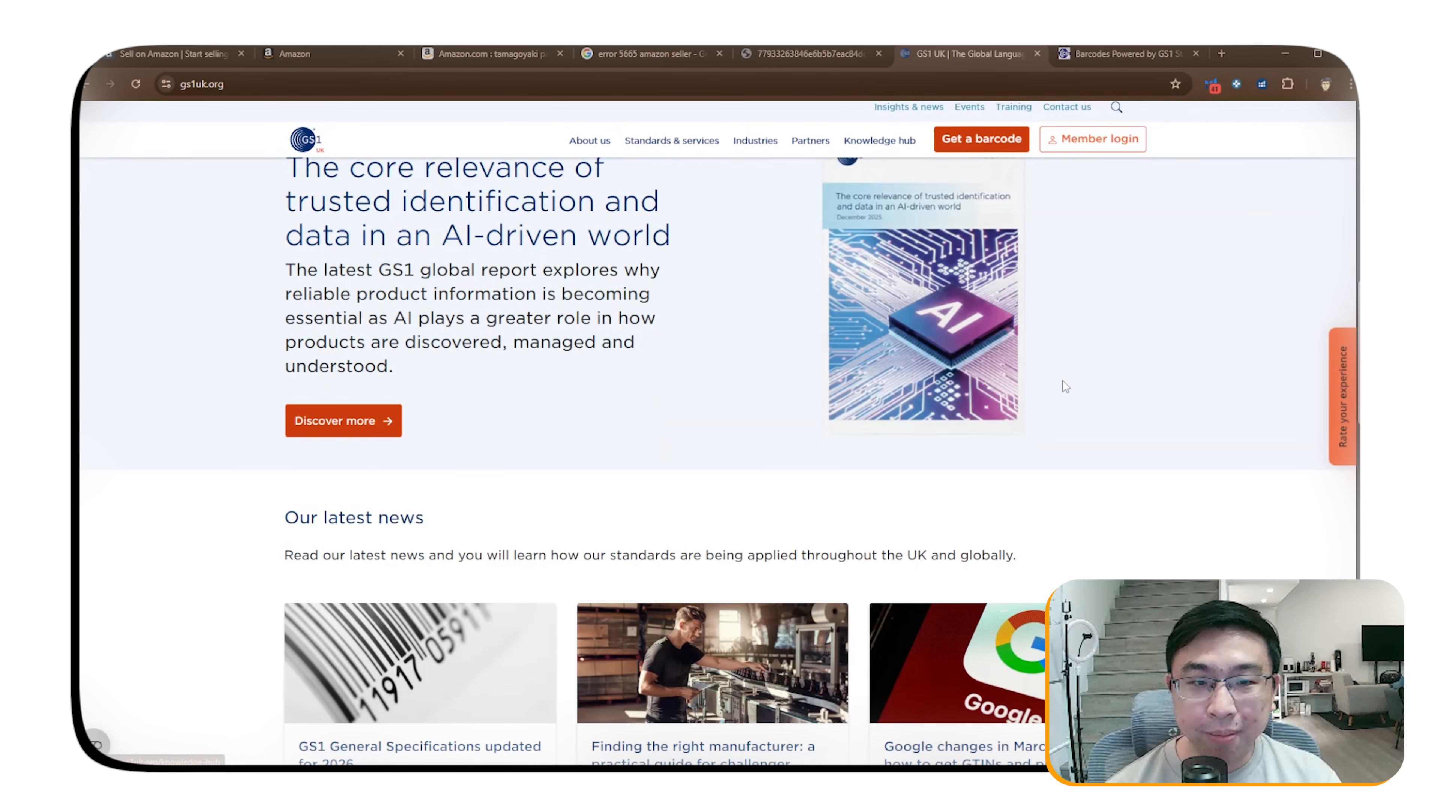
{"action": "scroll", "coordinate": [1083, 421], "scroll_direction": "down", "scroll_amount": 12}
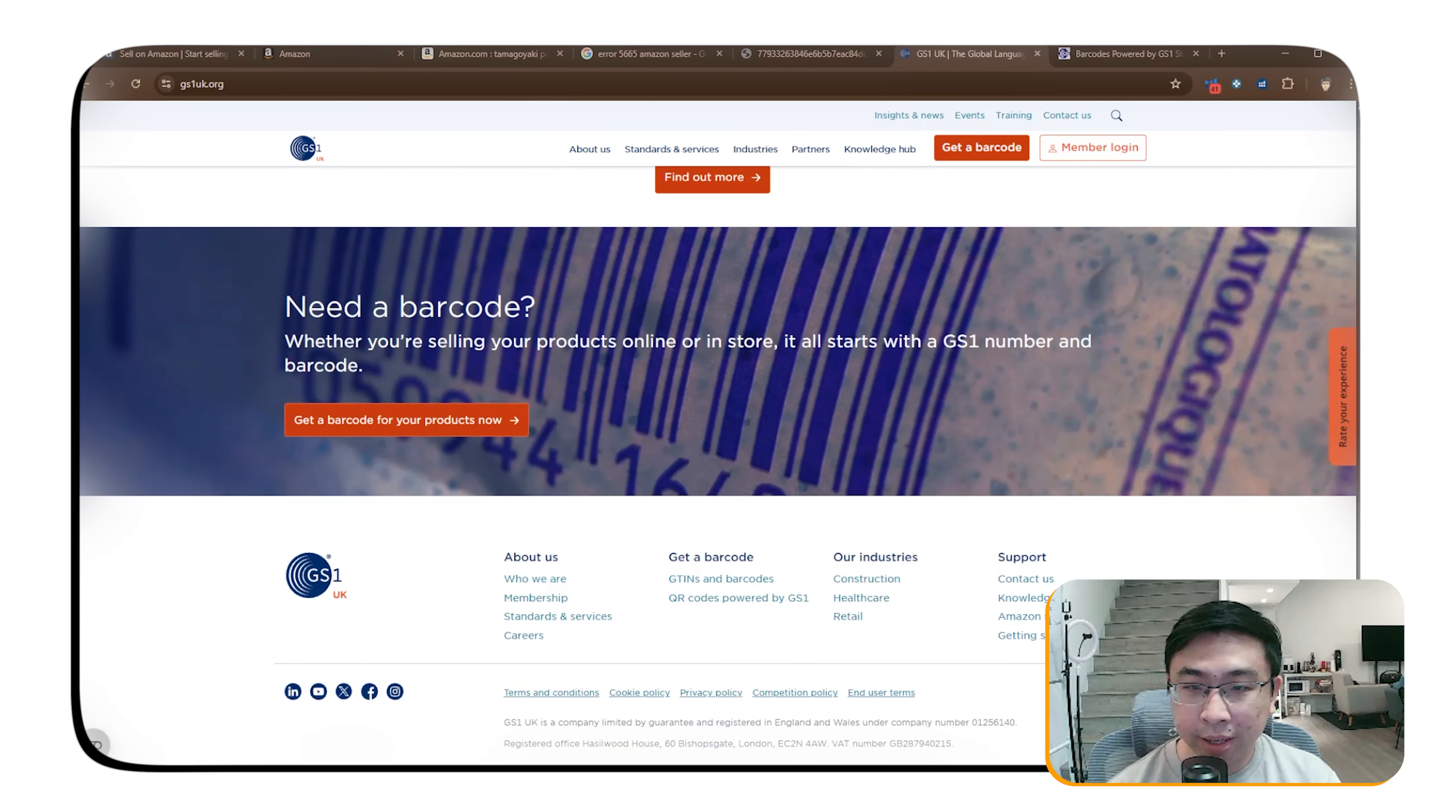
{"action": "scroll", "coordinate": [993, 283], "scroll_direction": "up", "scroll_amount": 20}
{"action": "left_click", "coordinate": [993, 169]}
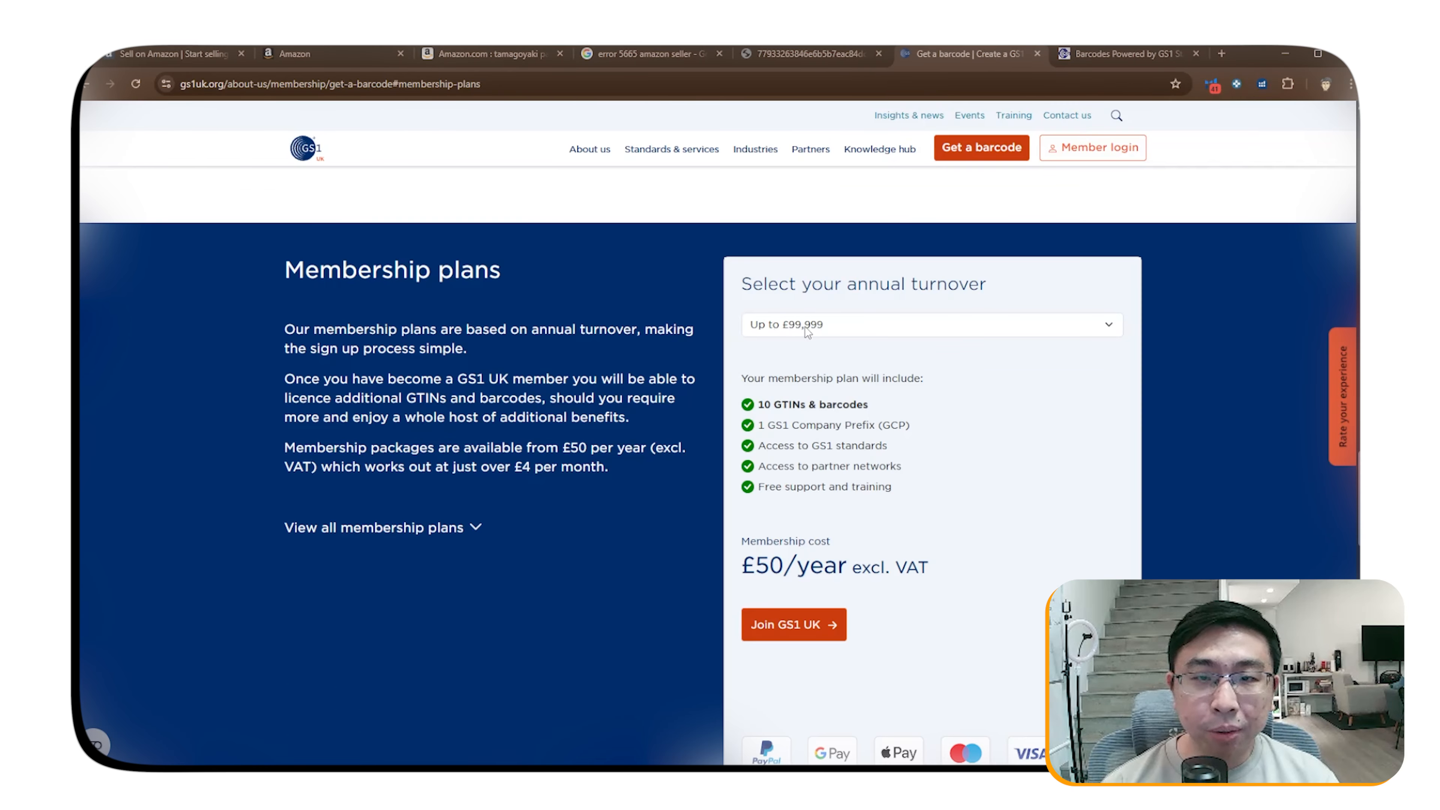
Select an annual turnover of up to £99,999 and review the membership's cost and what it includes.
{"action": "left_click", "coordinate": [804, 326]}
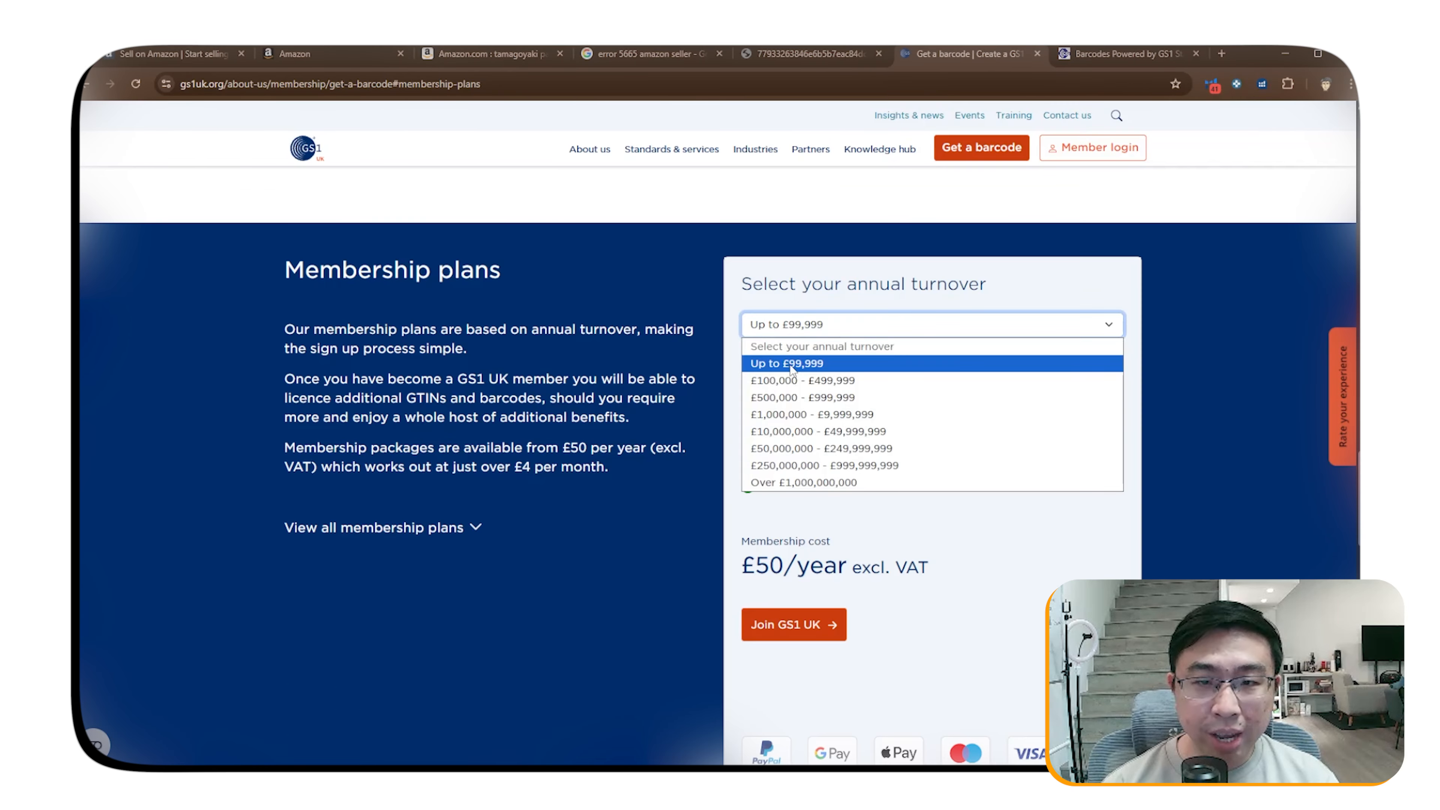
{"action": "left_click", "coordinate": [814, 366]}
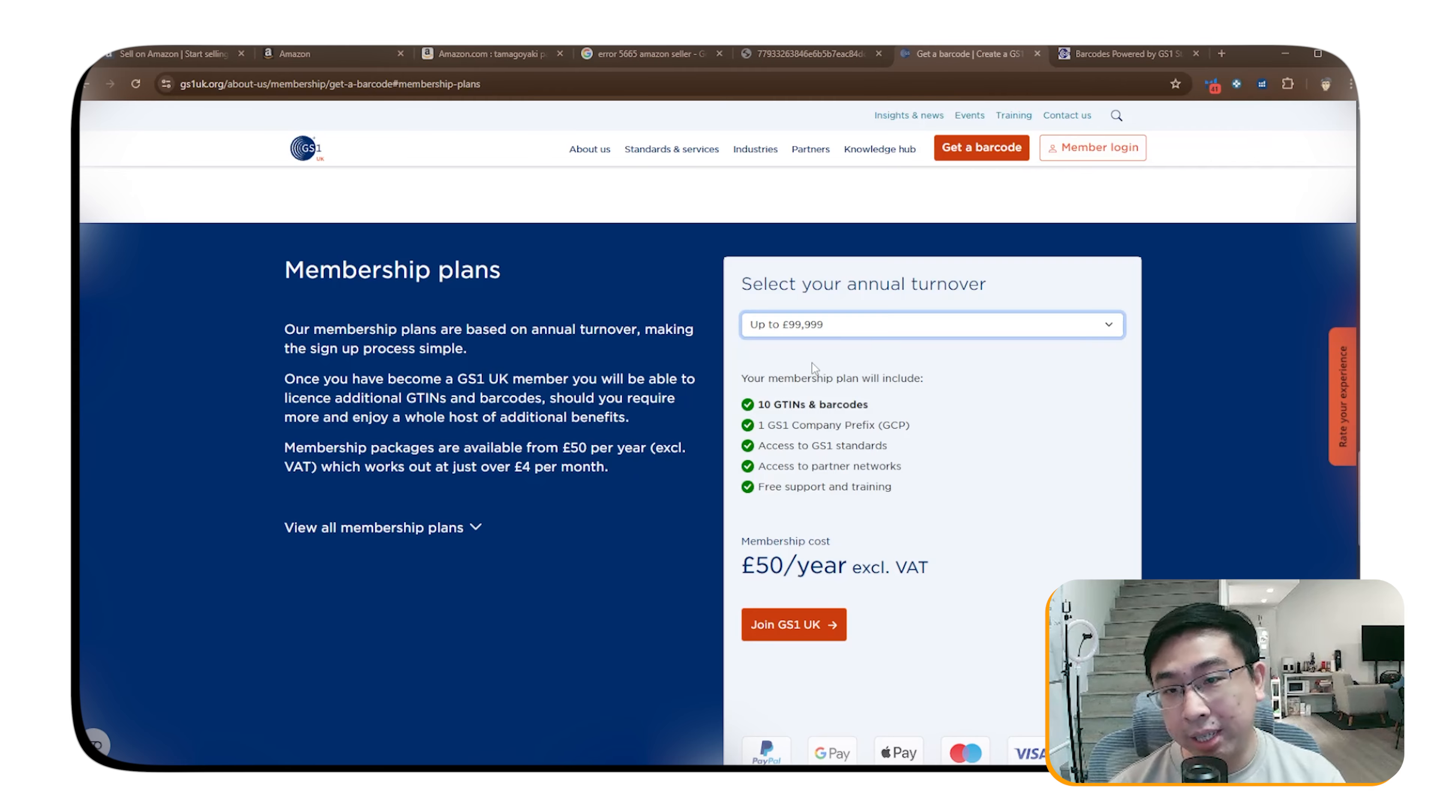
{"action": "scroll", "coordinate": [811, 363], "scroll_direction": "down", "scroll_amount": 1}
{"action": "left_click_drag", "start_coordinate": [739, 497], "coordinate": [984, 506]}
{"action": "left_click", "coordinate": [984, 506]}
{"action": "left_click_drag", "start_coordinate": [901, 395], "coordinate": [765, 334]}
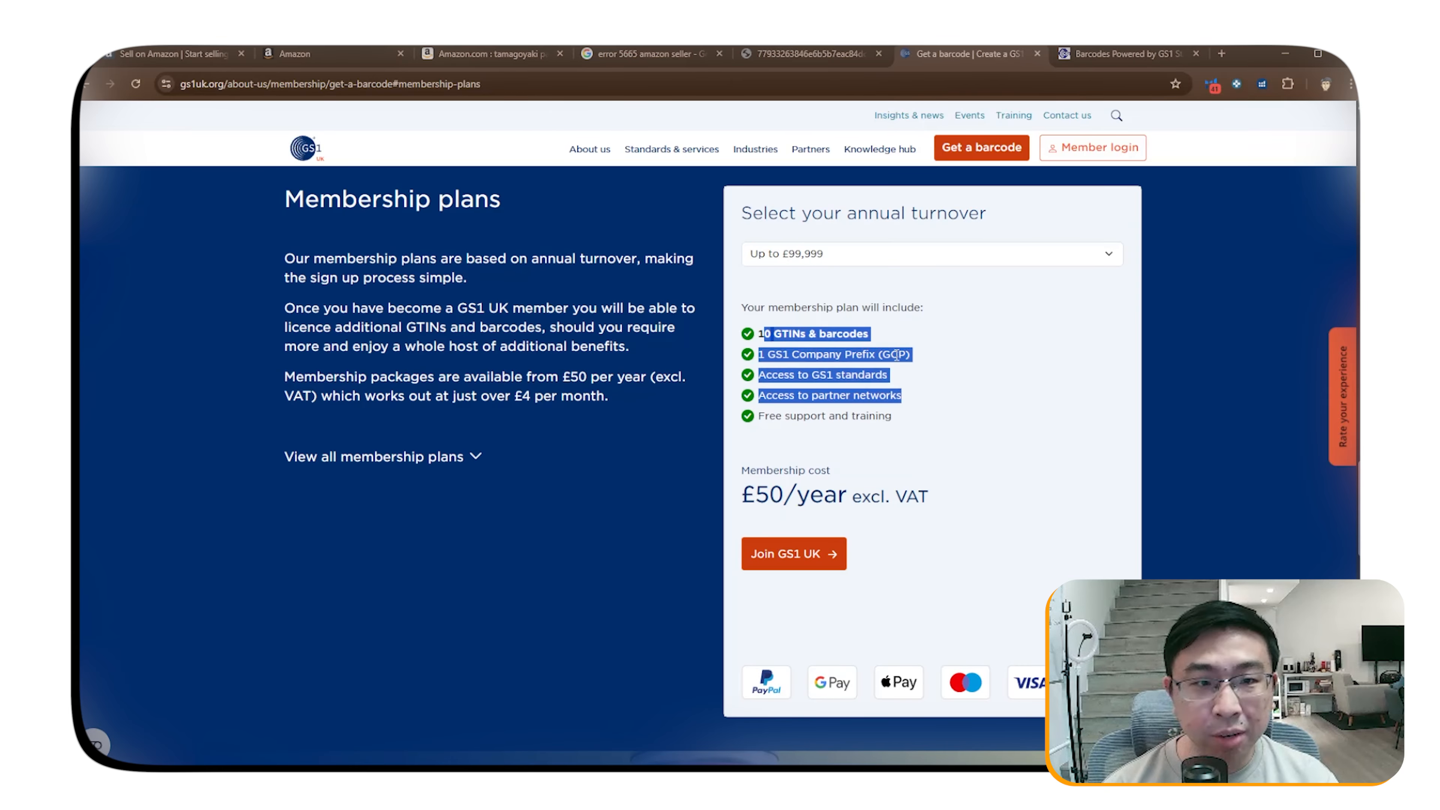
{"action": "left_click", "coordinate": [852, 376]}
{"action": "scroll", "coordinate": [856, 351], "scroll_direction": "down", "scroll_amount": 2}
{"action": "scroll", "coordinate": [822, 312], "scroll_direction": "up", "scroll_amount": 4}
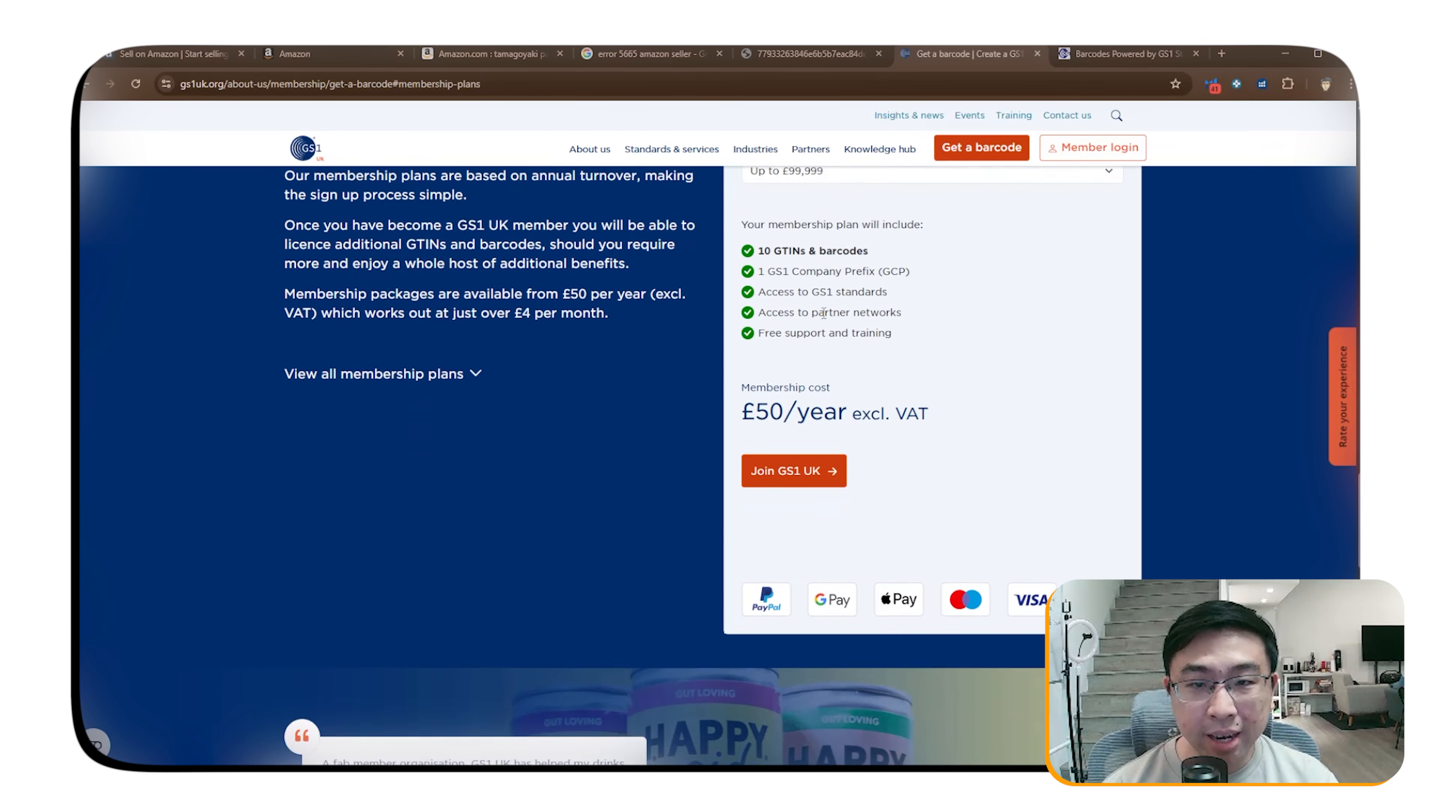
Expand the full list of GS1 UK membership plans and check the lowest turnover tier's price and number of barcodes.
{"action": "left_click", "coordinate": [406, 528]}
{"action": "scroll", "coordinate": [460, 439], "scroll_direction": "down", "scroll_amount": 3}
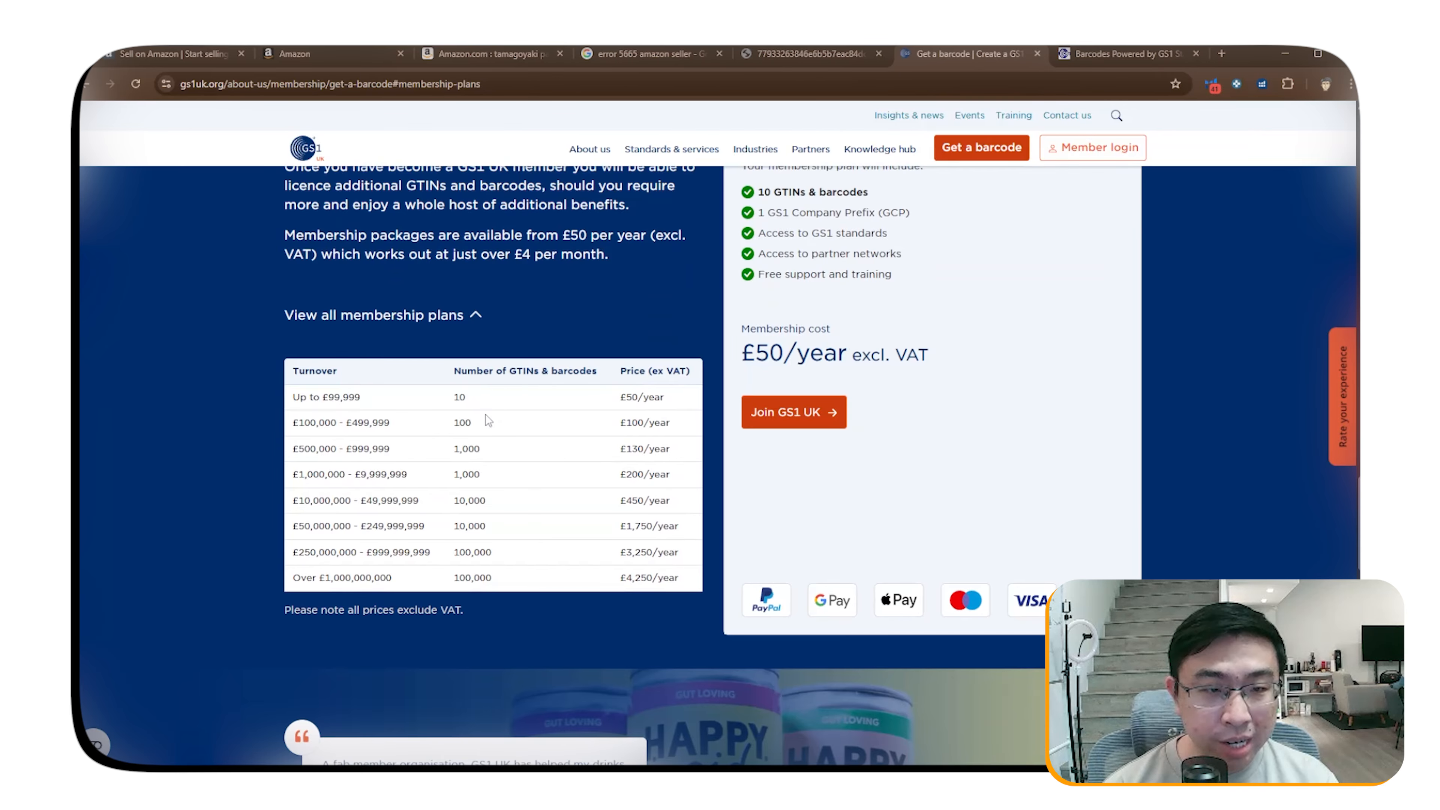
{"action": "left_click_drag", "start_coordinate": [626, 399], "coordinate": [669, 399]}
{"action": "left_click", "coordinate": [664, 398]}
{"action": "left_click_drag", "start_coordinate": [467, 398], "coordinate": [447, 400]}
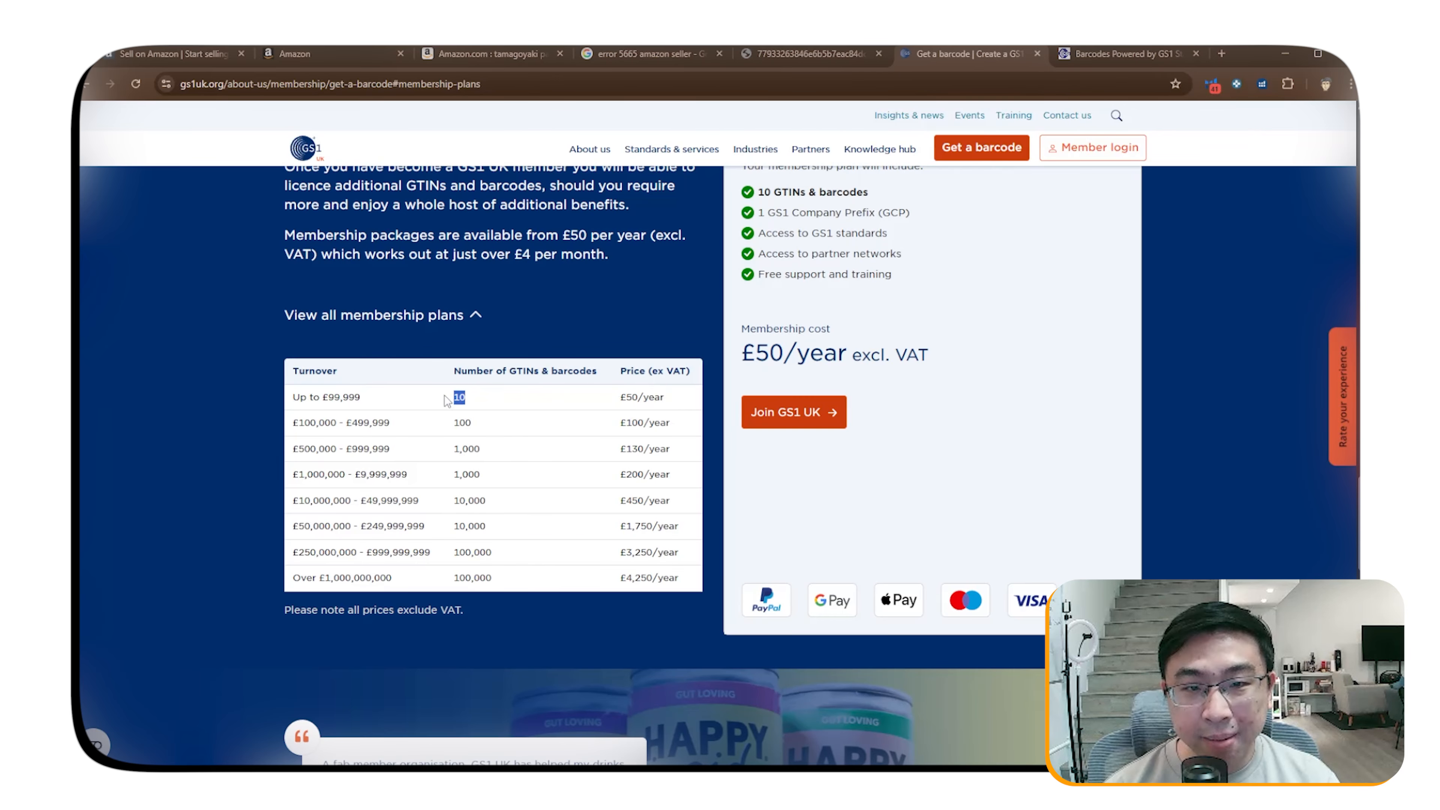
Revisit the GS1 US barcode page for comparison with the GS1 UK membership, and return to the GS1 UK plan list.
{"action": "left_click", "coordinate": [1112, 55]}
{"action": "left_click_drag", "start_coordinate": [801, 215], "coordinate": [878, 216]}
{"action": "left_click", "coordinate": [812, 171]}
{"action": "left_click_drag", "start_coordinate": [781, 194], "coordinate": [900, 190]}
{"action": "left_click", "coordinate": [901, 190]}
{"action": "left_click", "coordinate": [969, 54]}
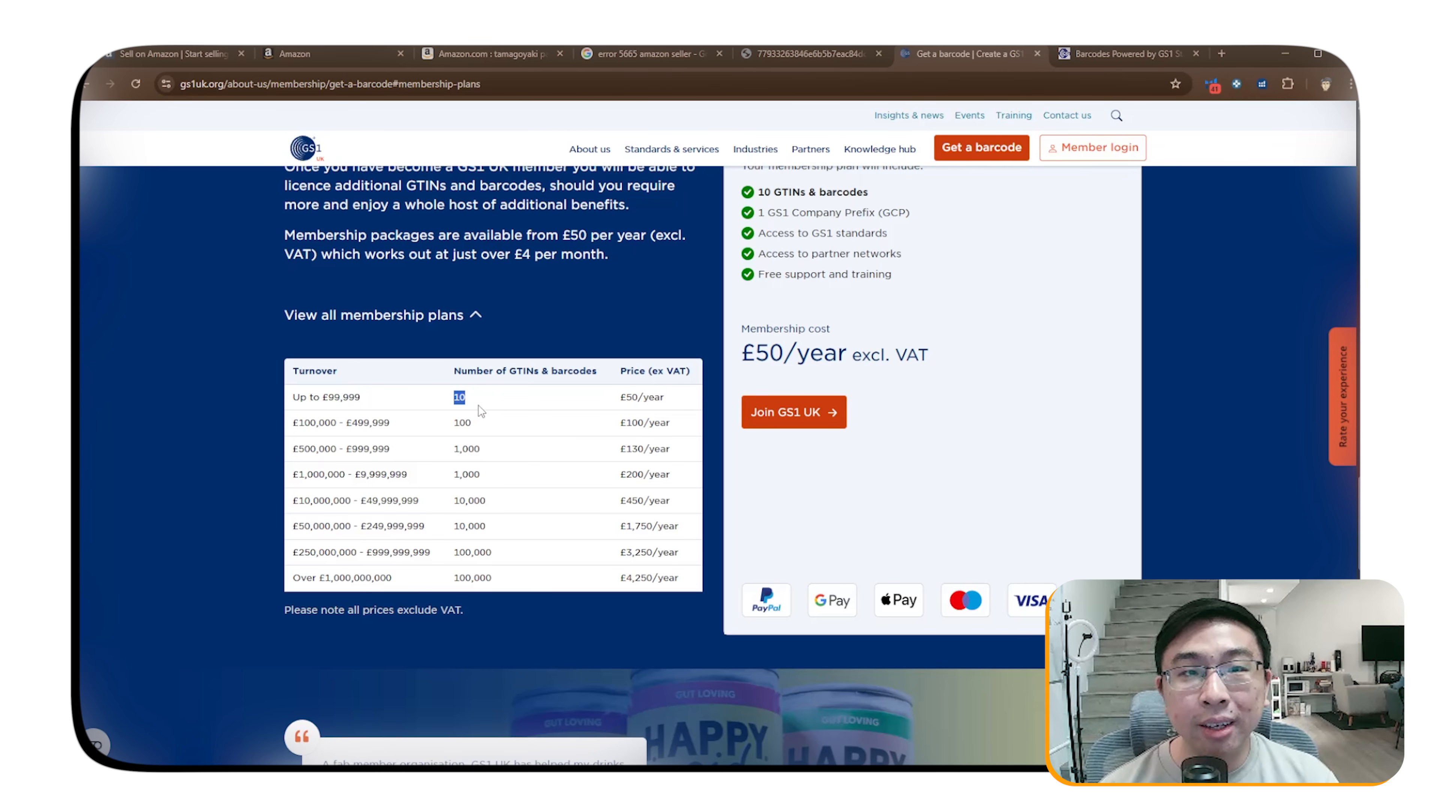
Return to the Seller Central listing, mark the product as having no Product ID and continue to the Description section.
{"action": "left_click", "coordinate": [318, 54]}
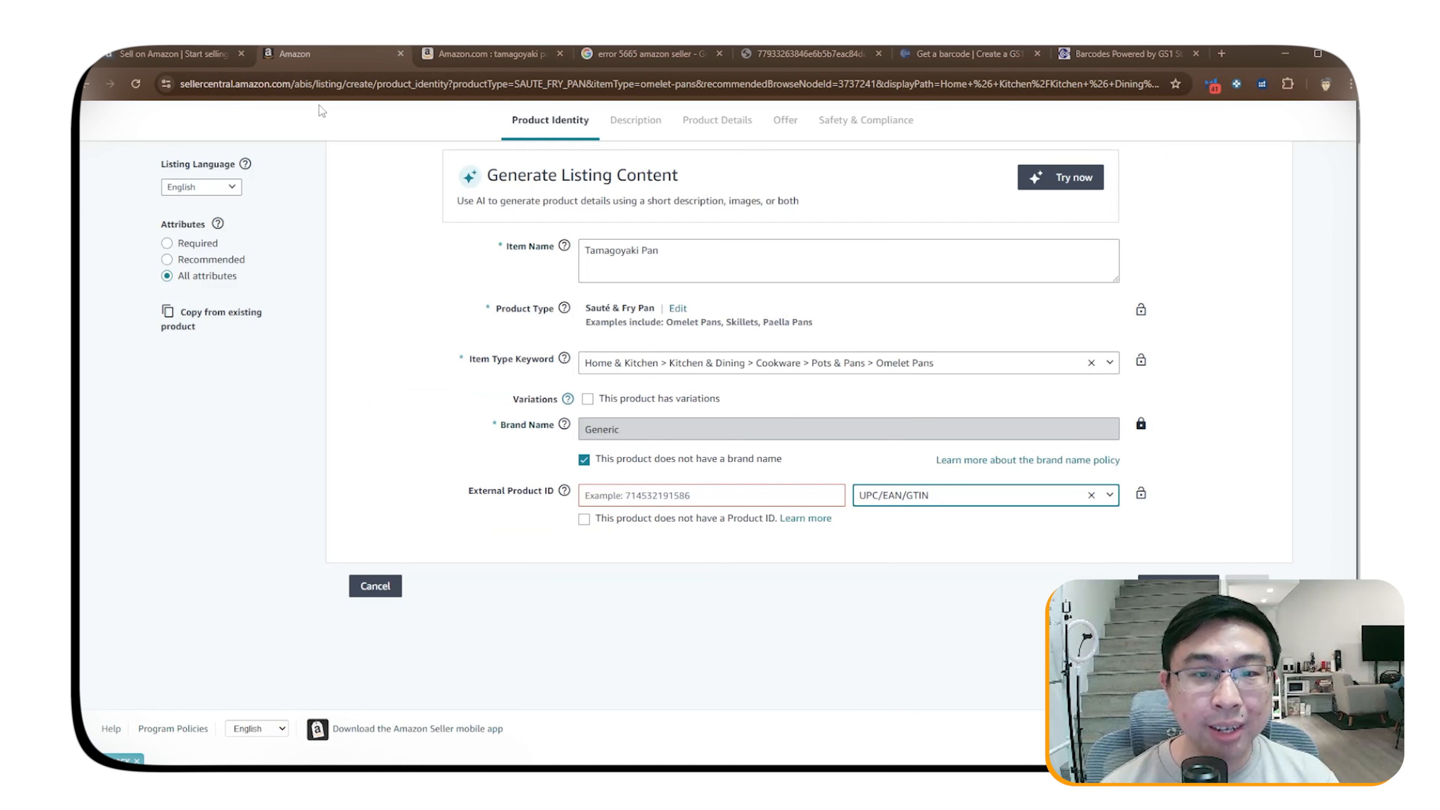
{"action": "left_click", "coordinate": [658, 500]}
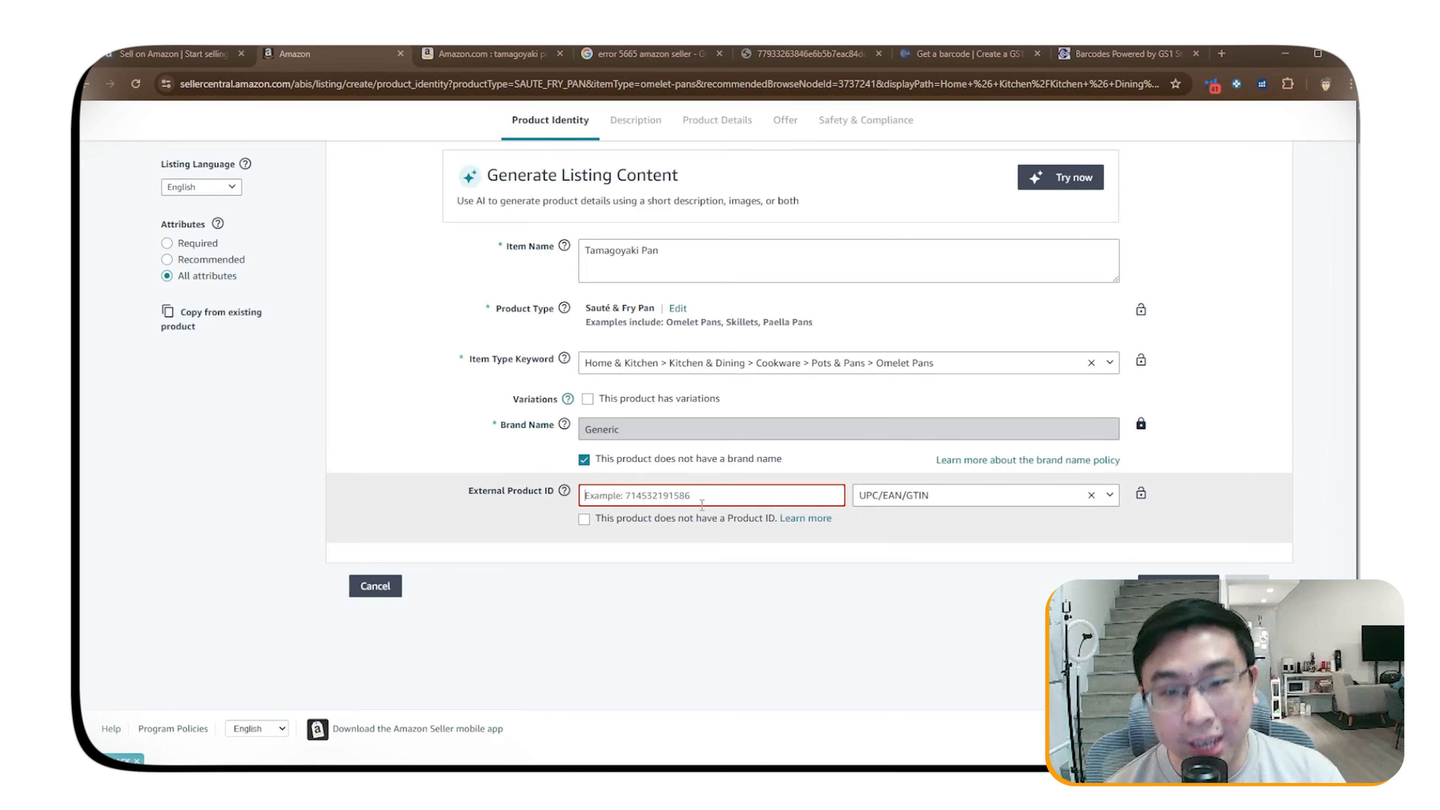
{"action": "left_click", "coordinate": [585, 520]}
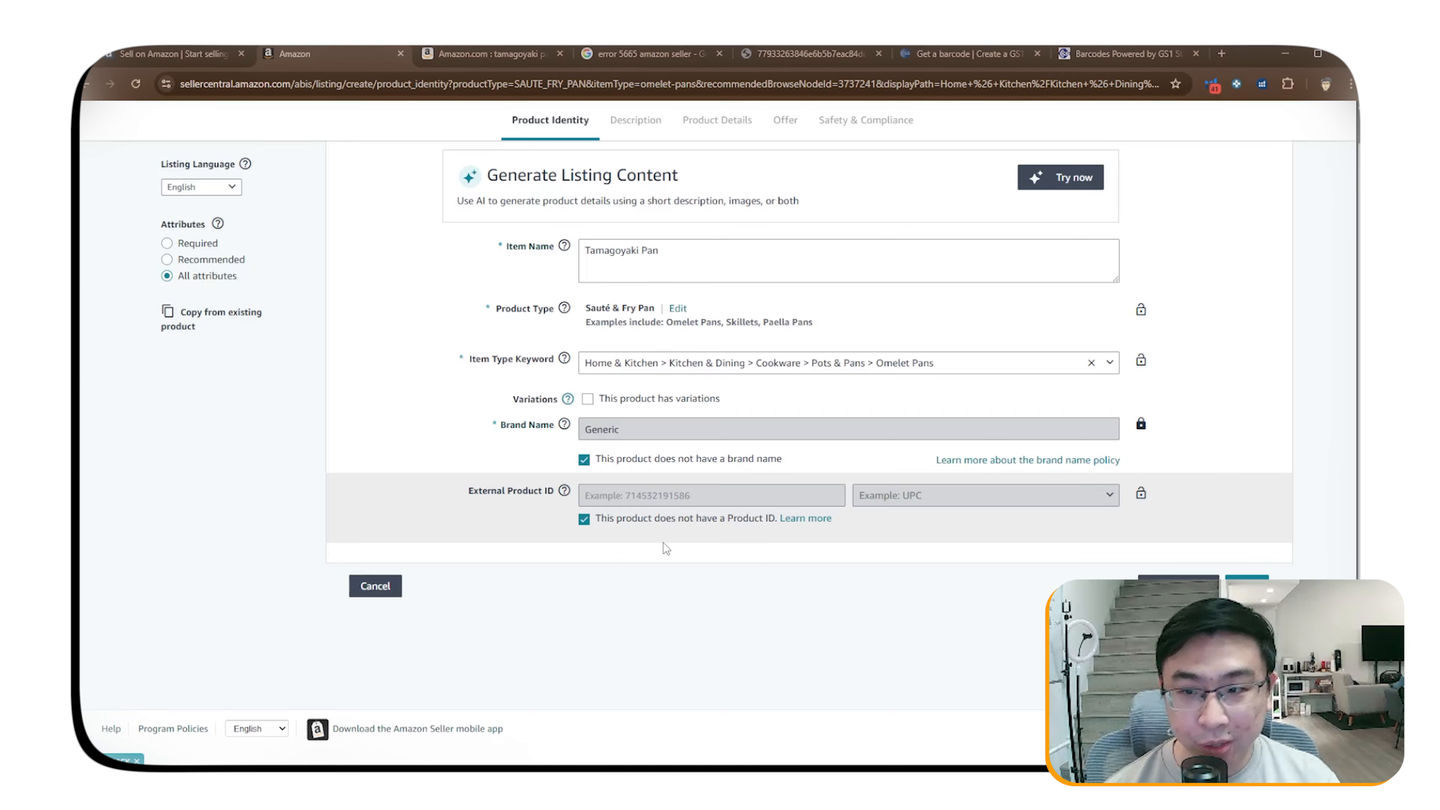
{"action": "scroll", "coordinate": [663, 543], "scroll_direction": "up", "scroll_amount": 1}
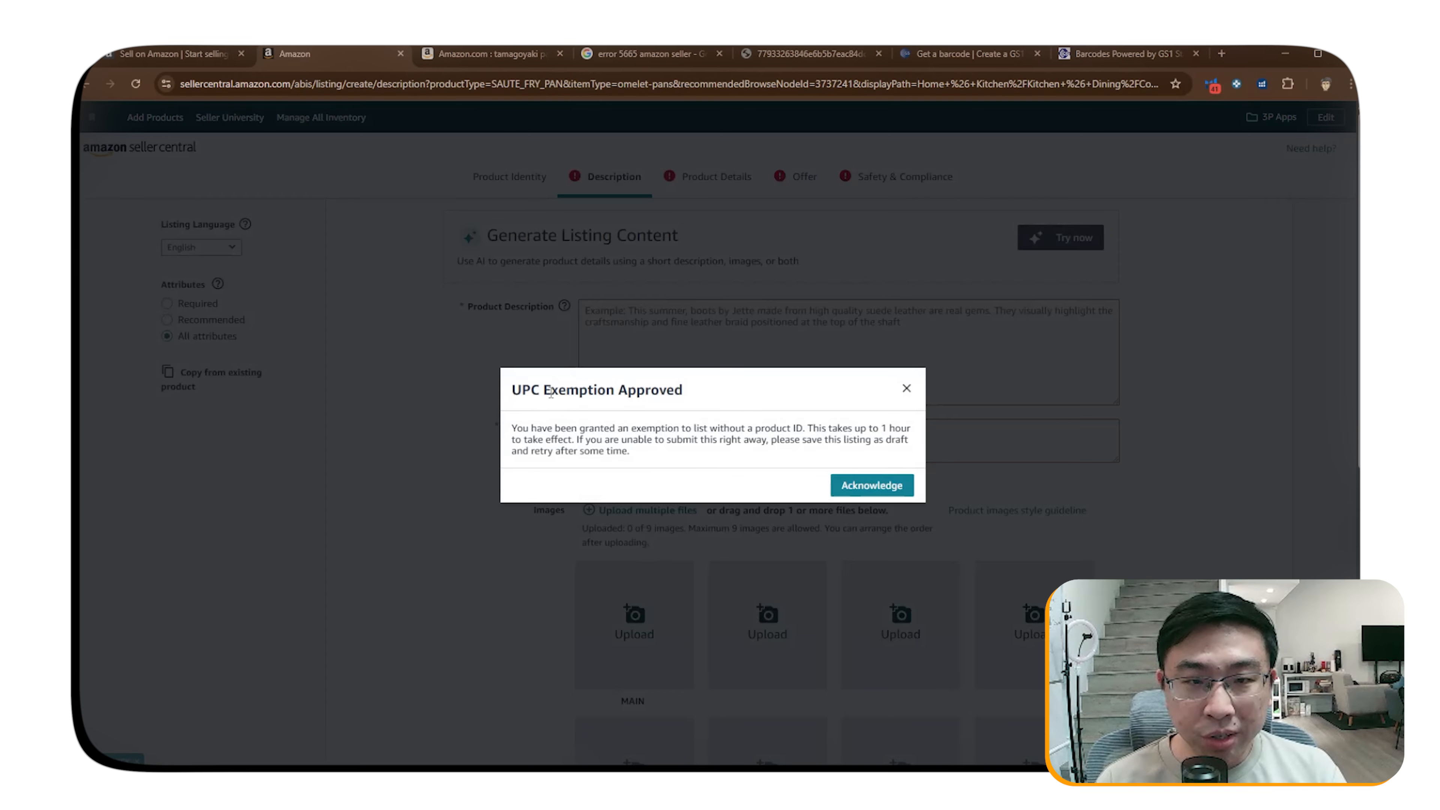
Read through the UPC exemption notice and acknowledge it.
{"action": "left_click_drag", "start_coordinate": [550, 392], "coordinate": [873, 429]}
{"action": "left_click", "coordinate": [676, 397]}
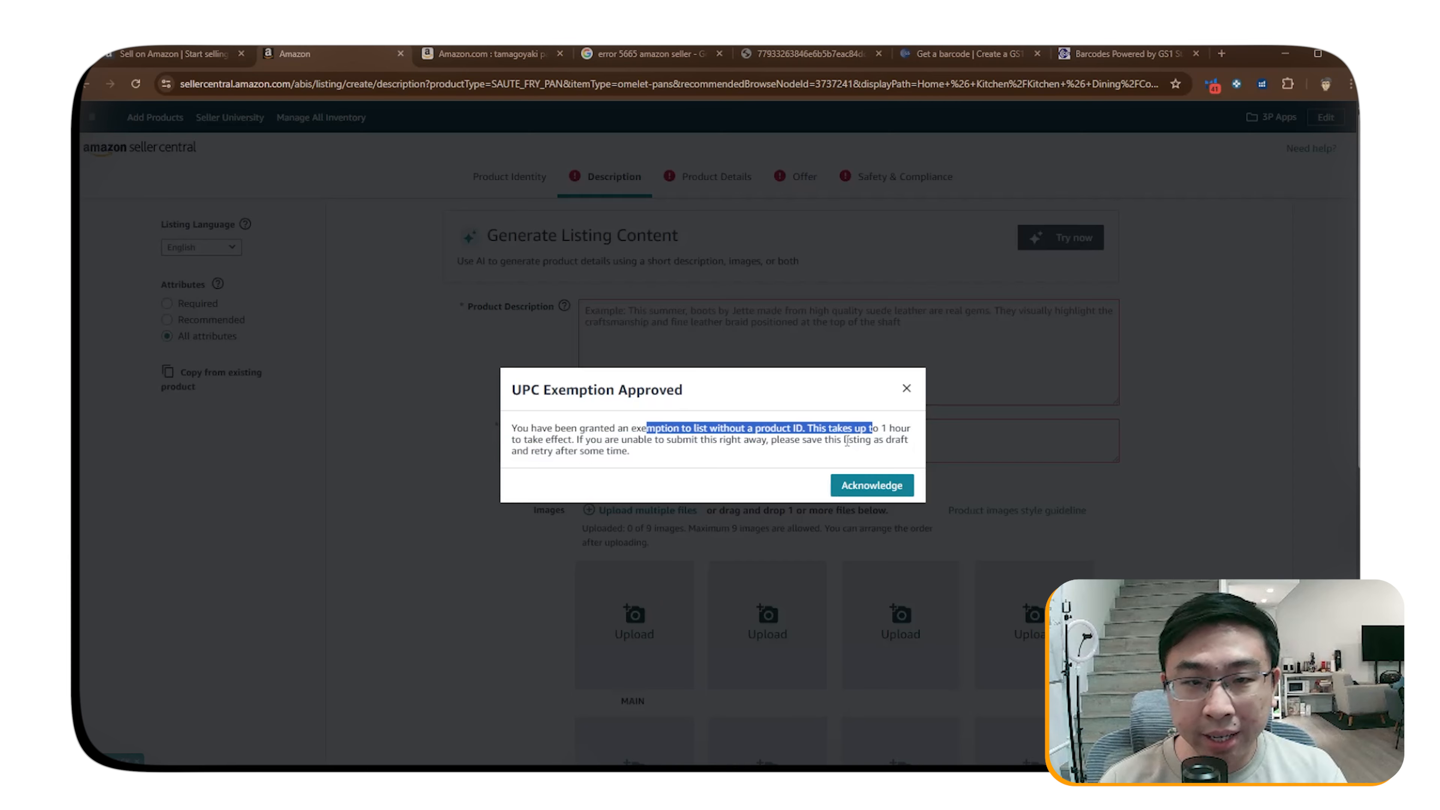
{"action": "left_click_drag", "start_coordinate": [585, 441], "coordinate": [788, 430]}
{"action": "left_click", "coordinate": [708, 456]}
{"action": "left_click", "coordinate": [805, 440]}
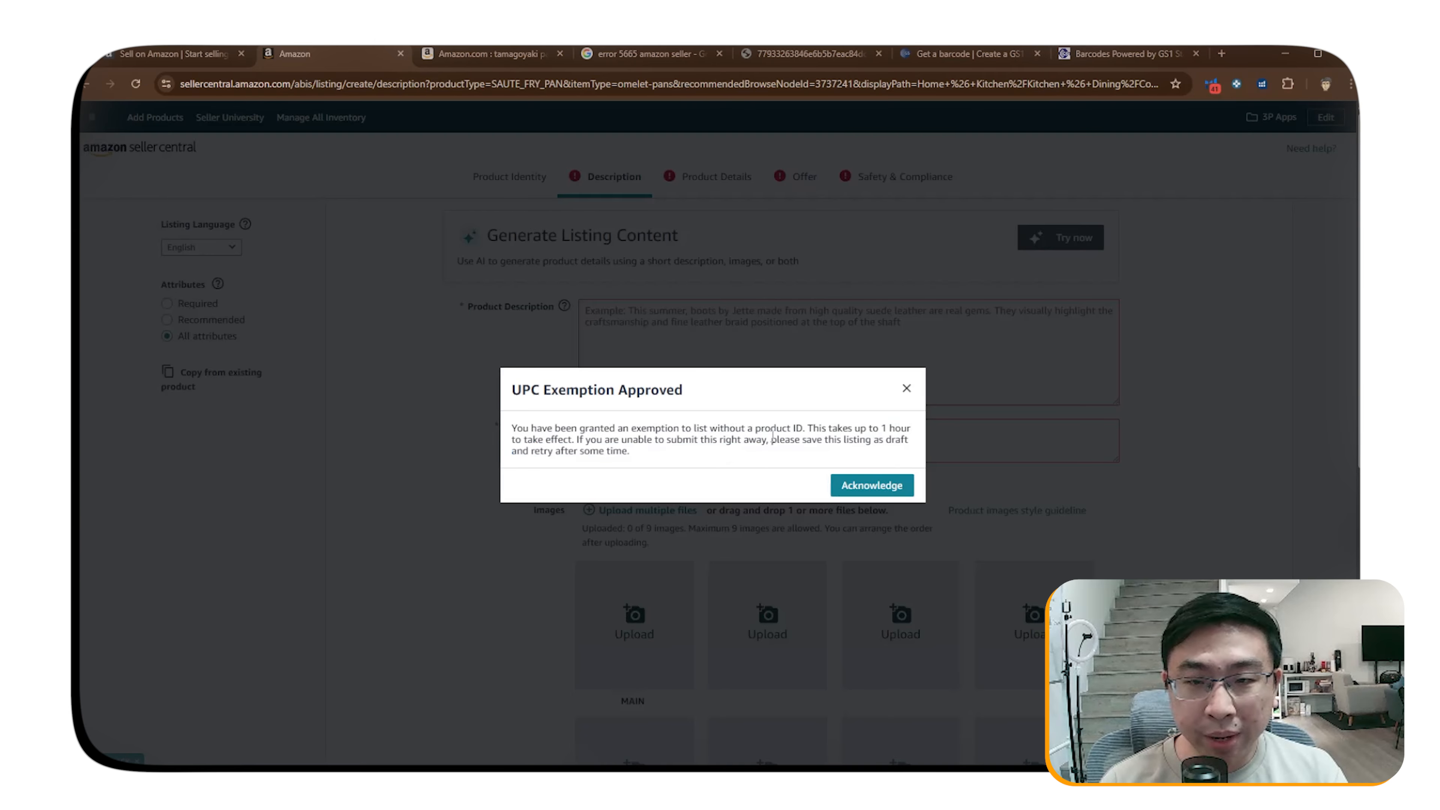
{"action": "left_click", "coordinate": [872, 485]}
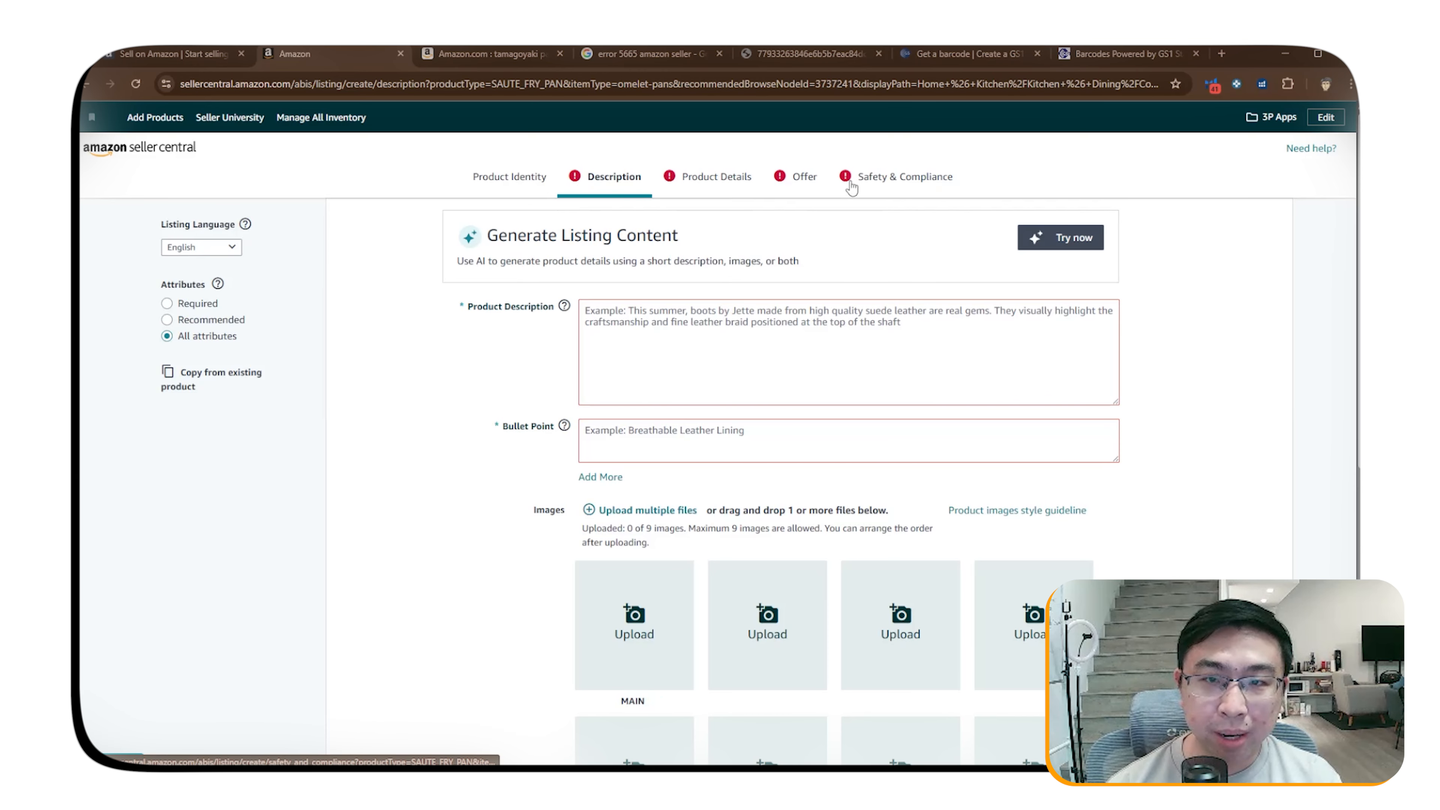
Enter "Non-stick aluminium Tamagoyaki Pan" as the product description.
{"action": "left_click", "coordinate": [692, 322]}
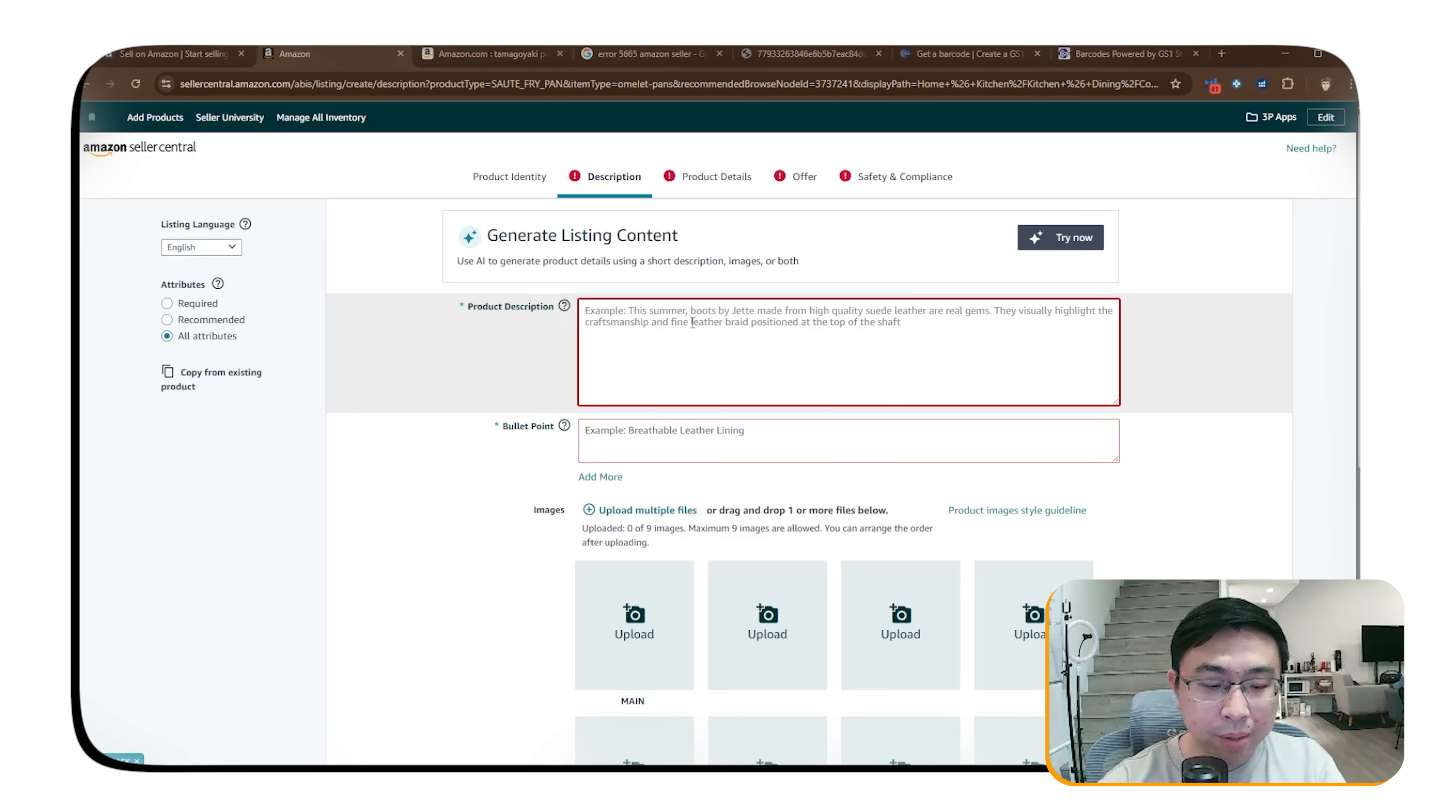
{"action": "type", "text": "Non-sti"}
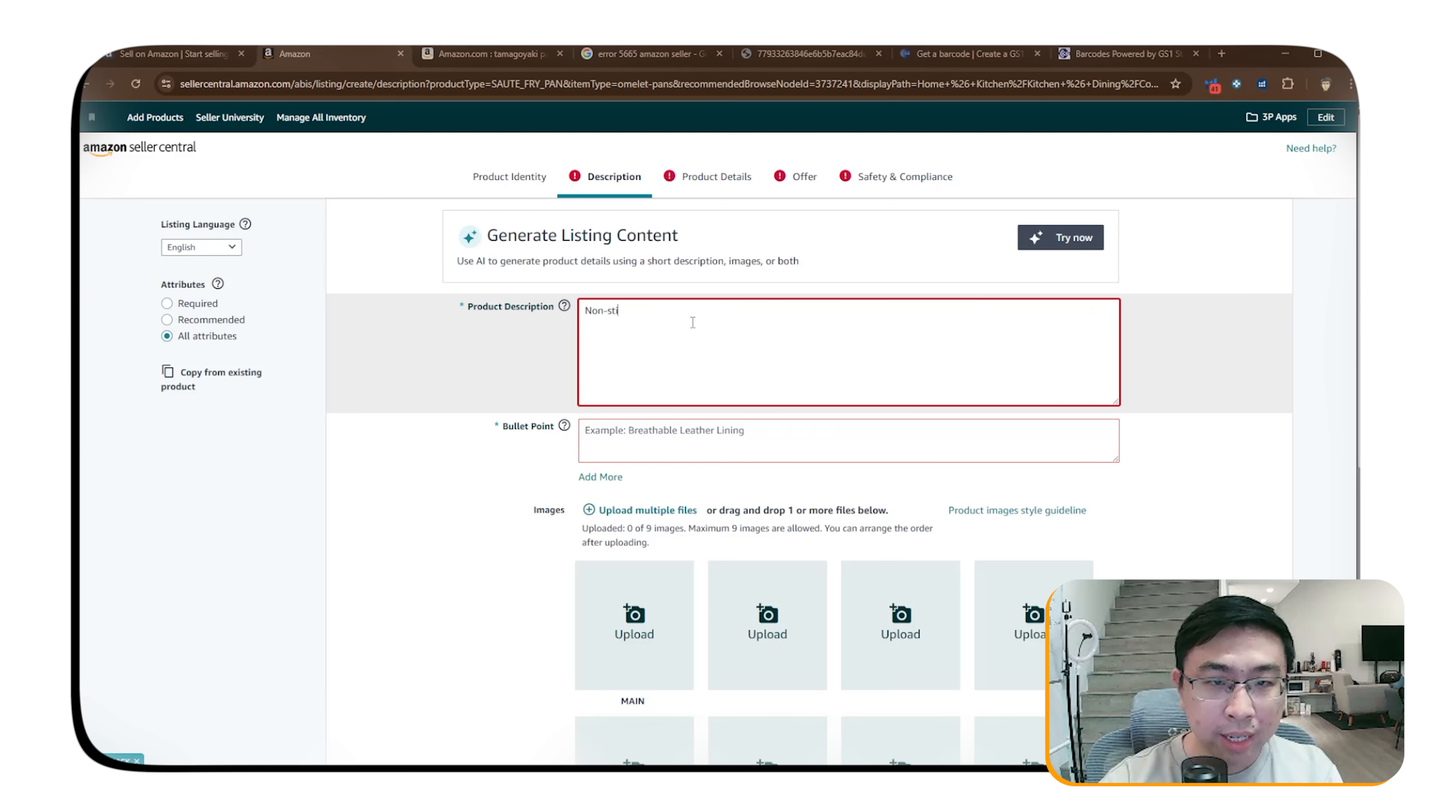
{"action": "type", "text": "ck aluminium Tam"}
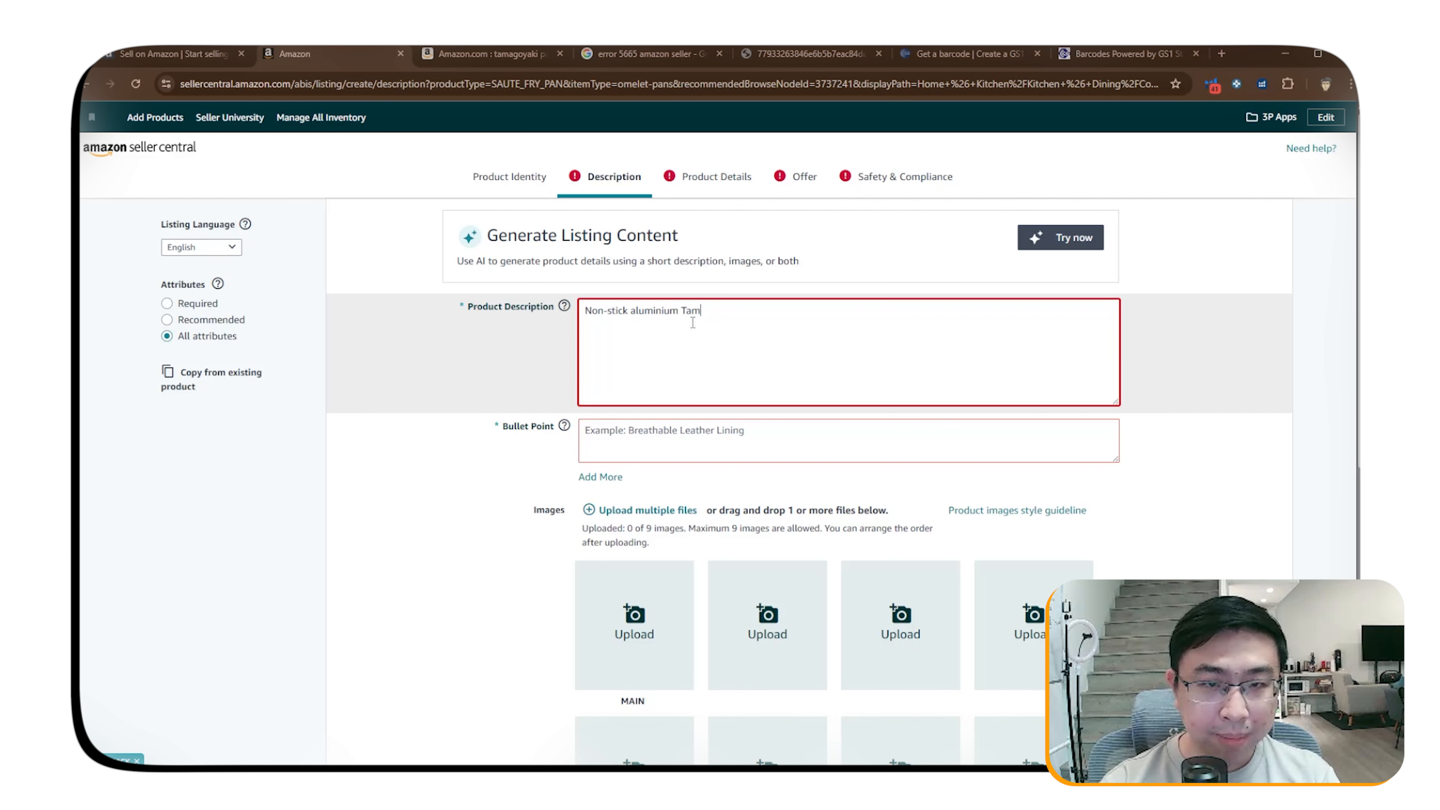
{"action": "type", "text": "agoyaki Pan"}
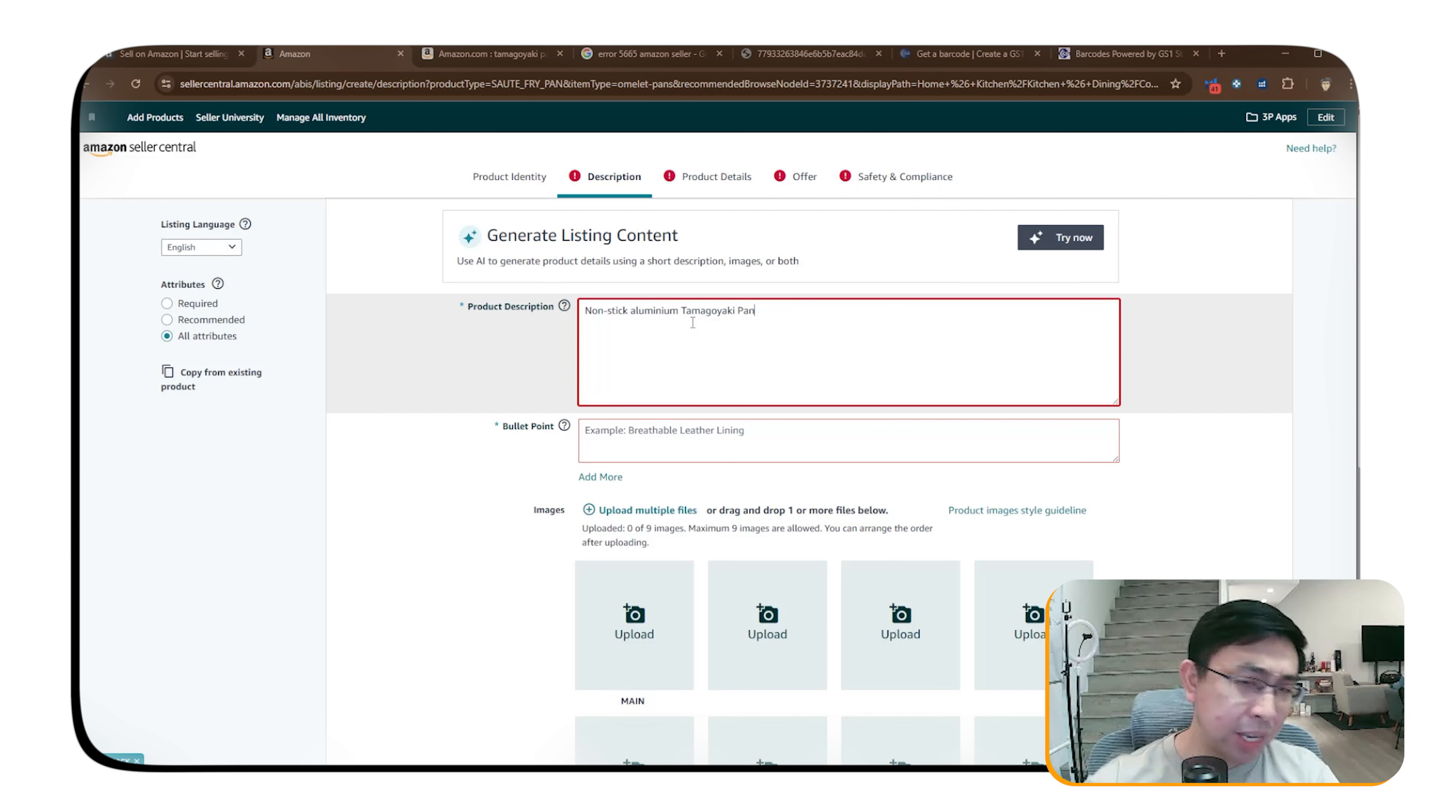
{"action": "left_click_drag", "start_coordinate": [762, 315], "coordinate": [644, 330]}
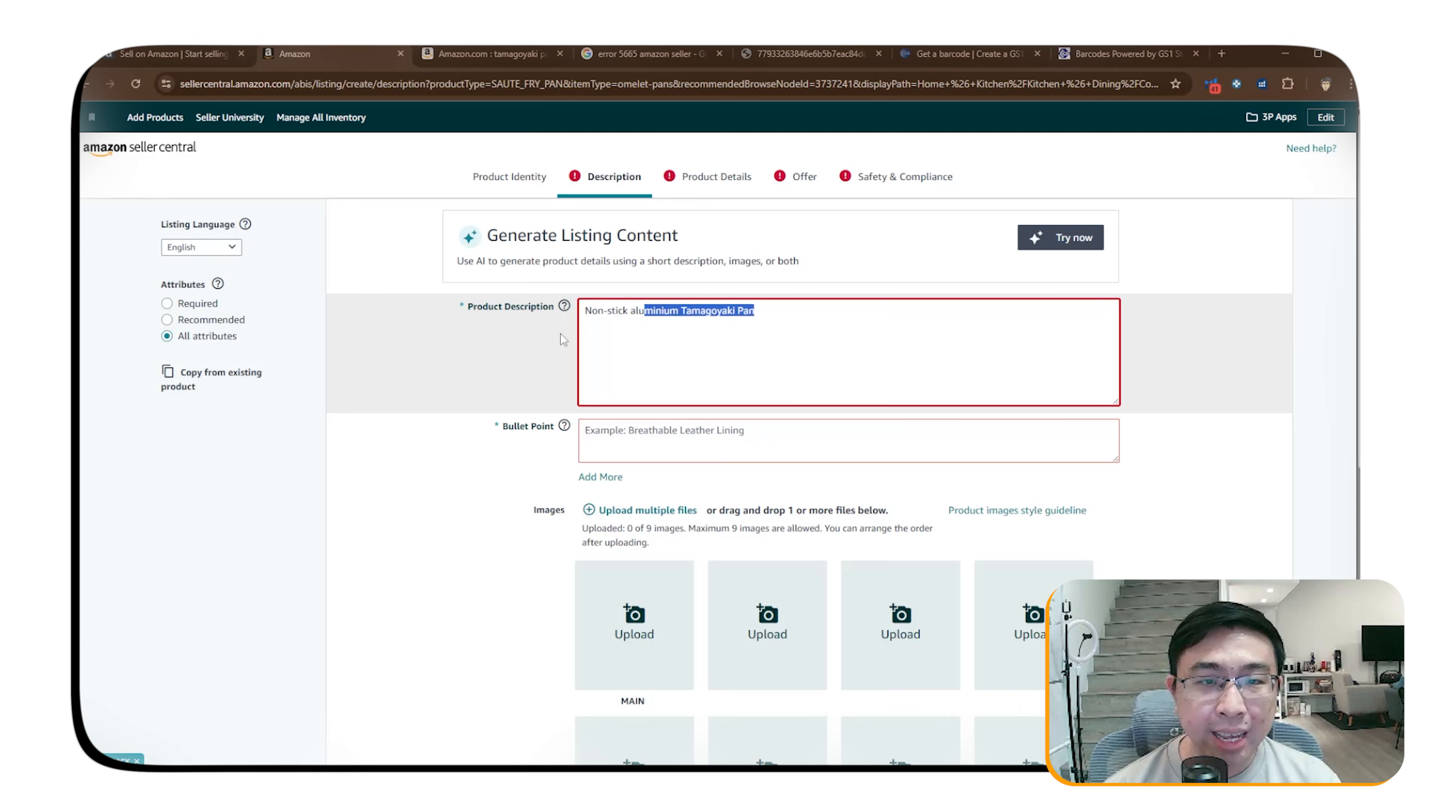
{"action": "left_click", "coordinate": [461, 522]}
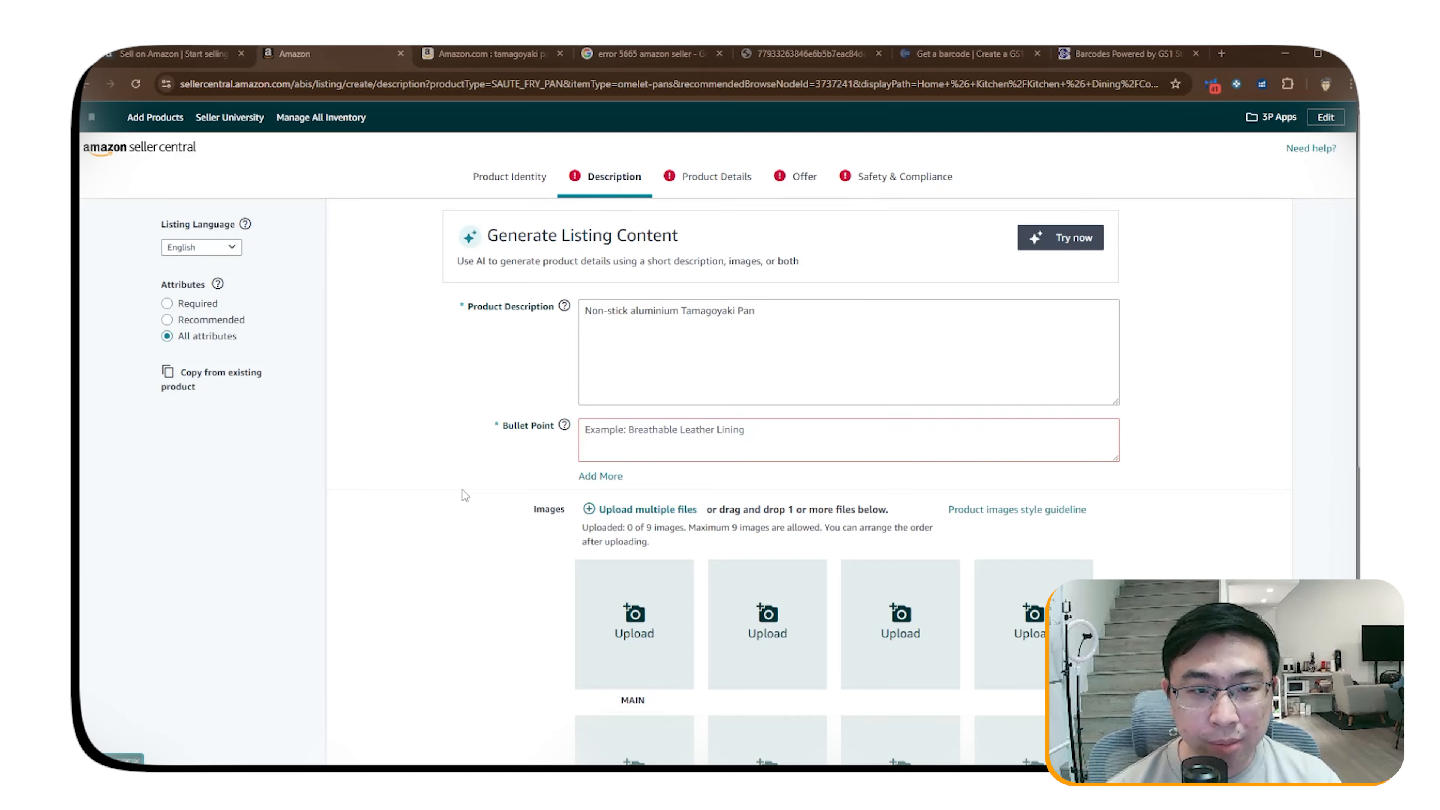
Enter "Non-stick Aluminium material" as the first bullet point.
{"action": "scroll", "coordinate": [595, 369], "scroll_direction": "down", "scroll_amount": 2}
{"action": "left_click", "coordinate": [617, 331]}
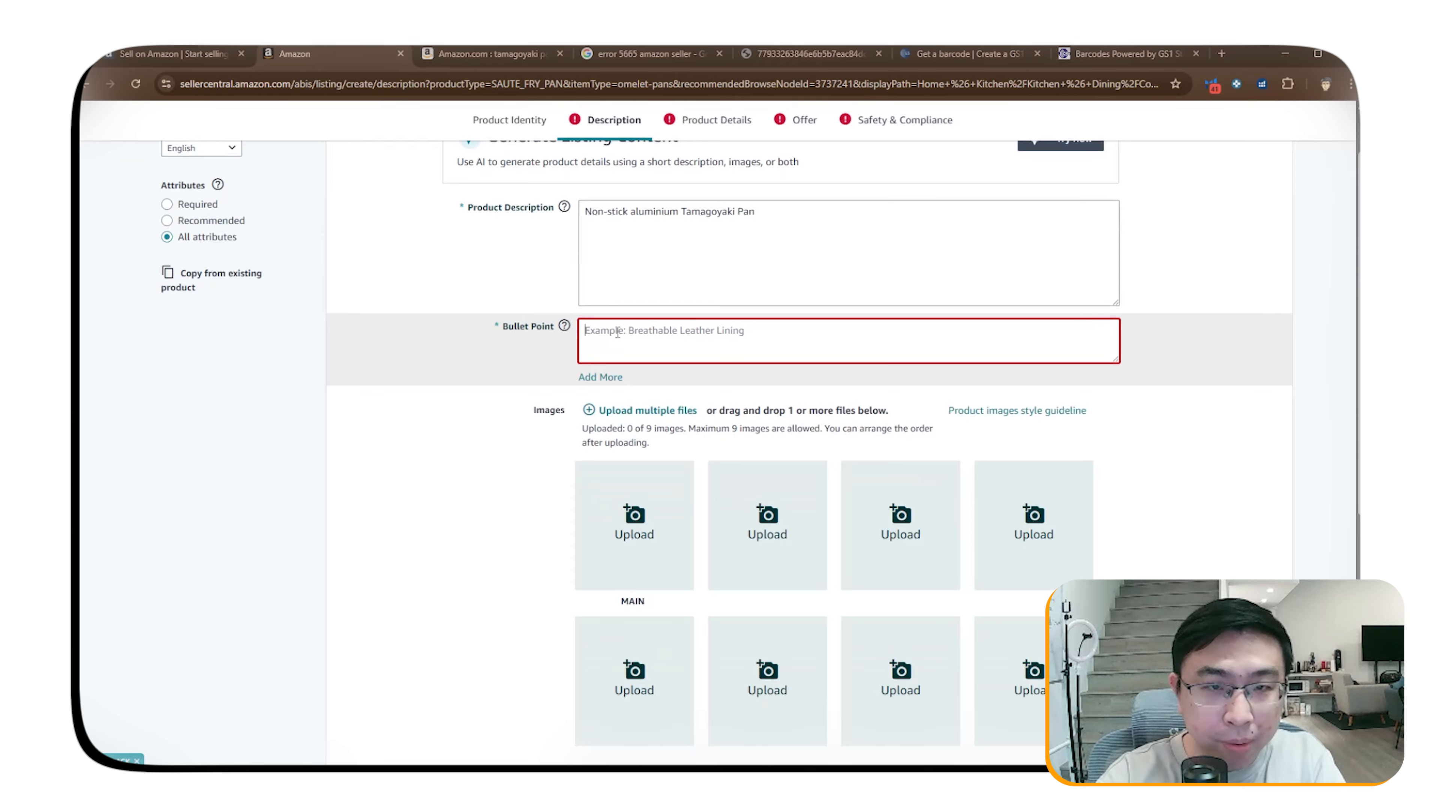
{"action": "type", "text": "Non-stick A"}
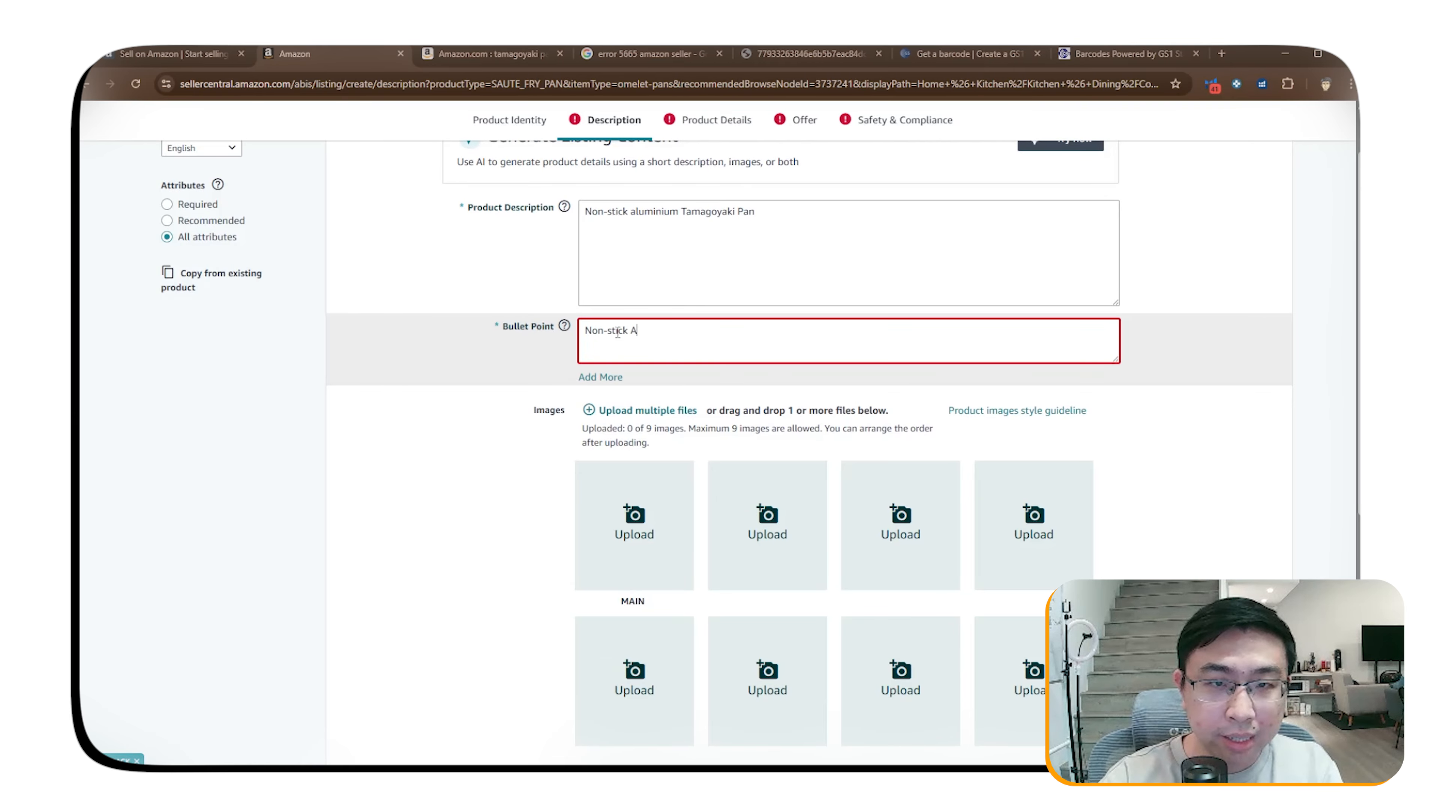
{"action": "type", "text": "luminium material"}
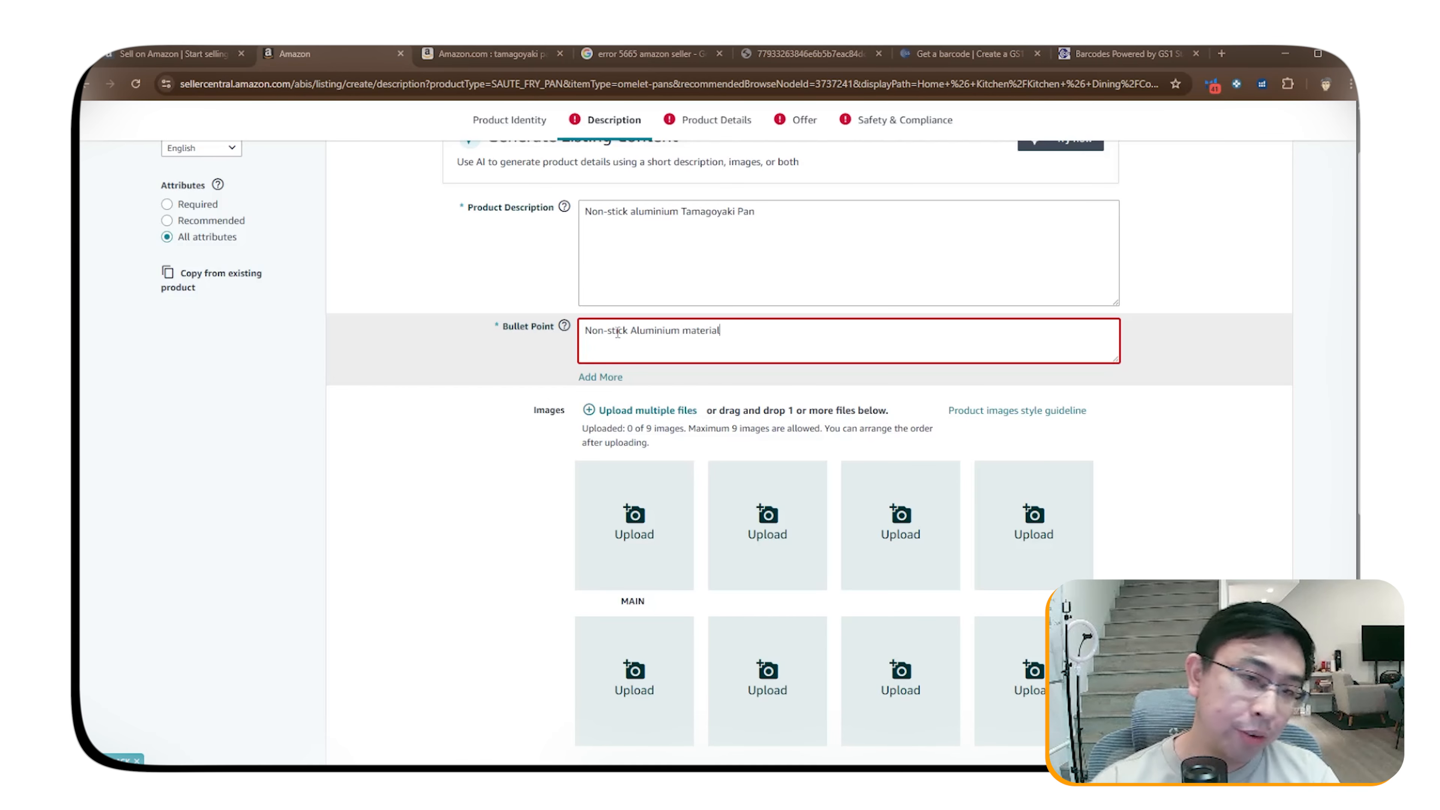
{"action": "left_click", "coordinate": [542, 302]}
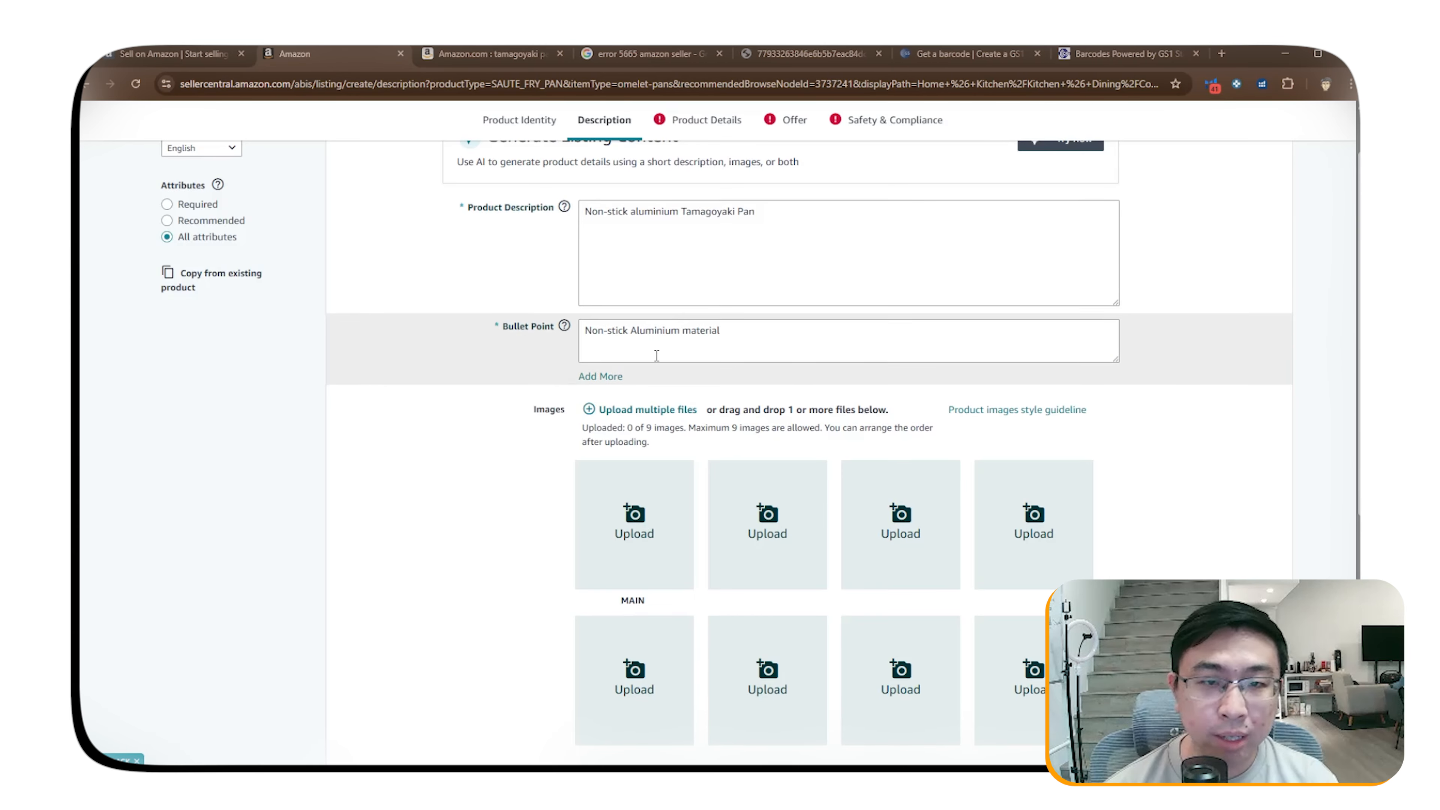
Add a series of extra empty bullet point fields below the first one.
{"action": "left_click", "coordinate": [600, 376]}
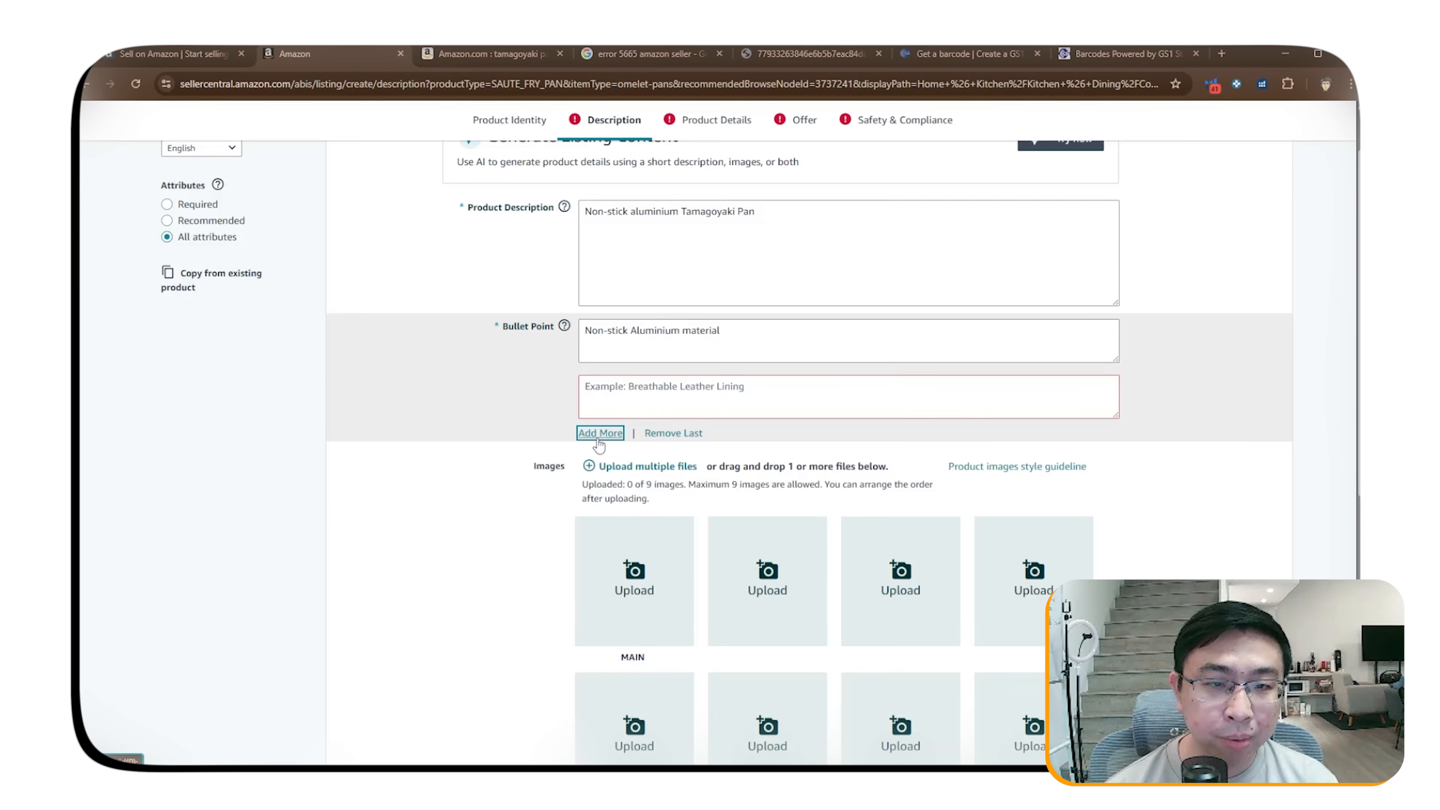
{"action": "left_click", "coordinate": [600, 433]}
{"action": "left_click", "coordinate": [599, 489]}
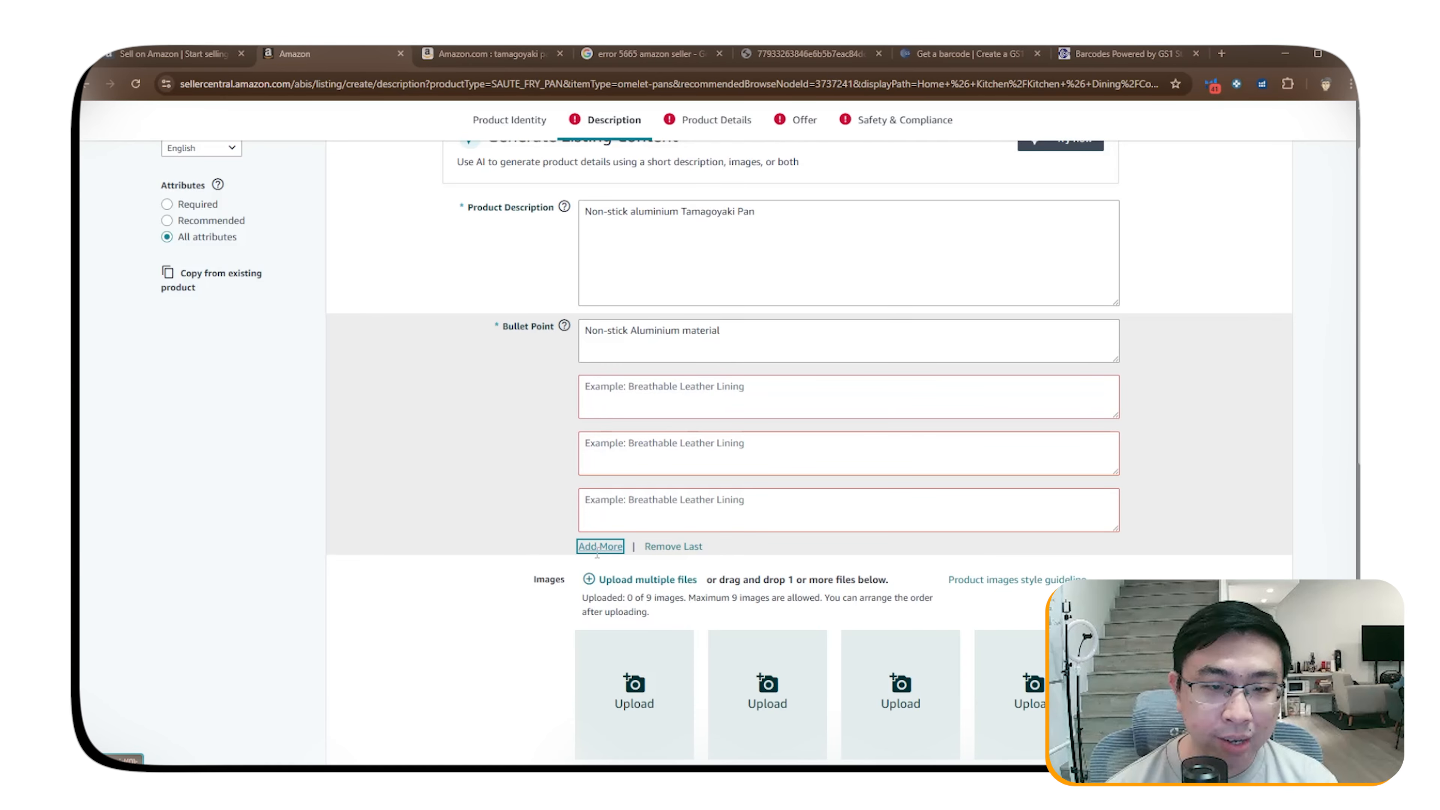
{"action": "left_click", "coordinate": [600, 546]}
{"action": "left_click", "coordinate": [600, 603]}
{"action": "scroll", "coordinate": [459, 470], "scroll_direction": "down", "scroll_amount": 3}
{"action": "left_click", "coordinate": [601, 518]}
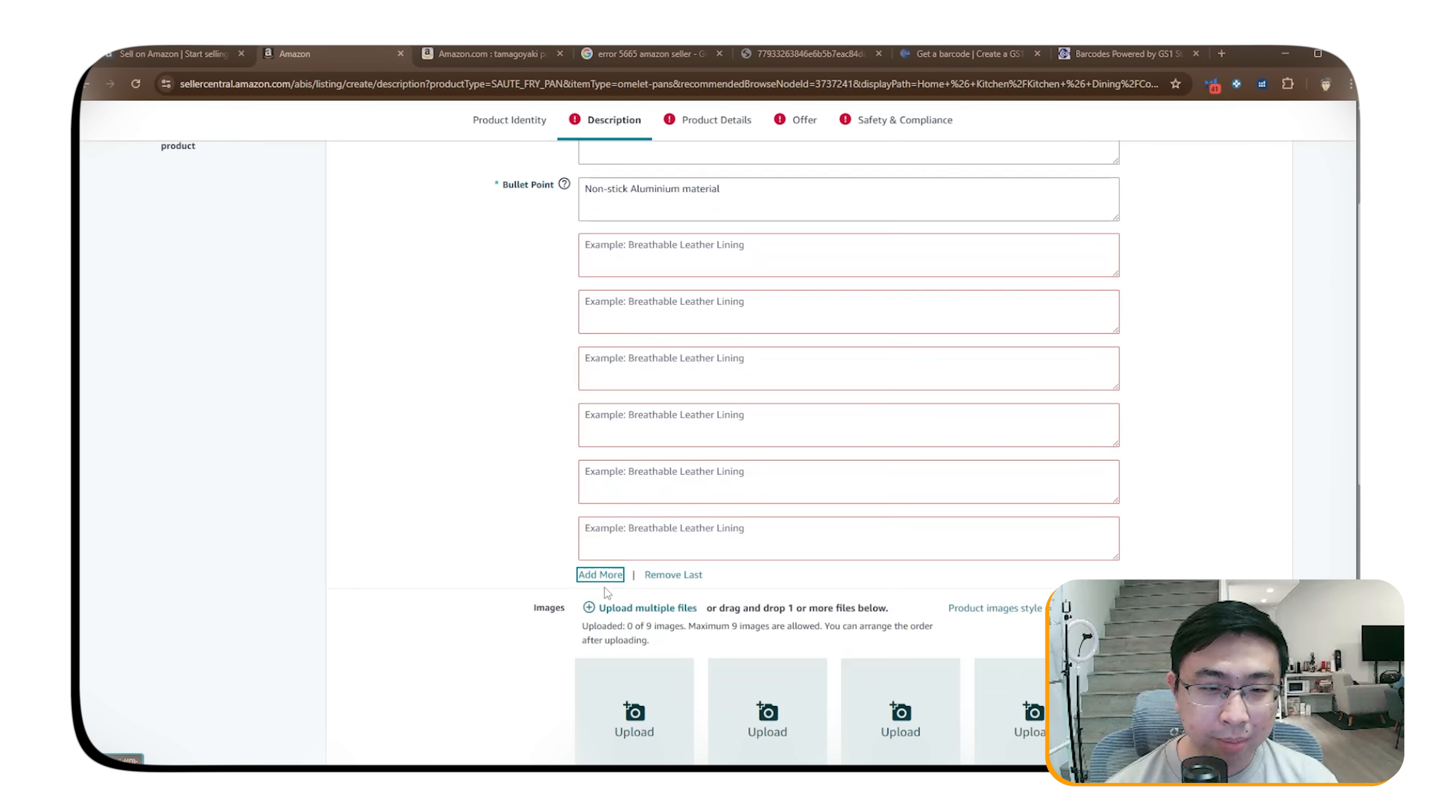
{"action": "left_click", "coordinate": [602, 575]}
{"action": "left_click", "coordinate": [602, 633]}
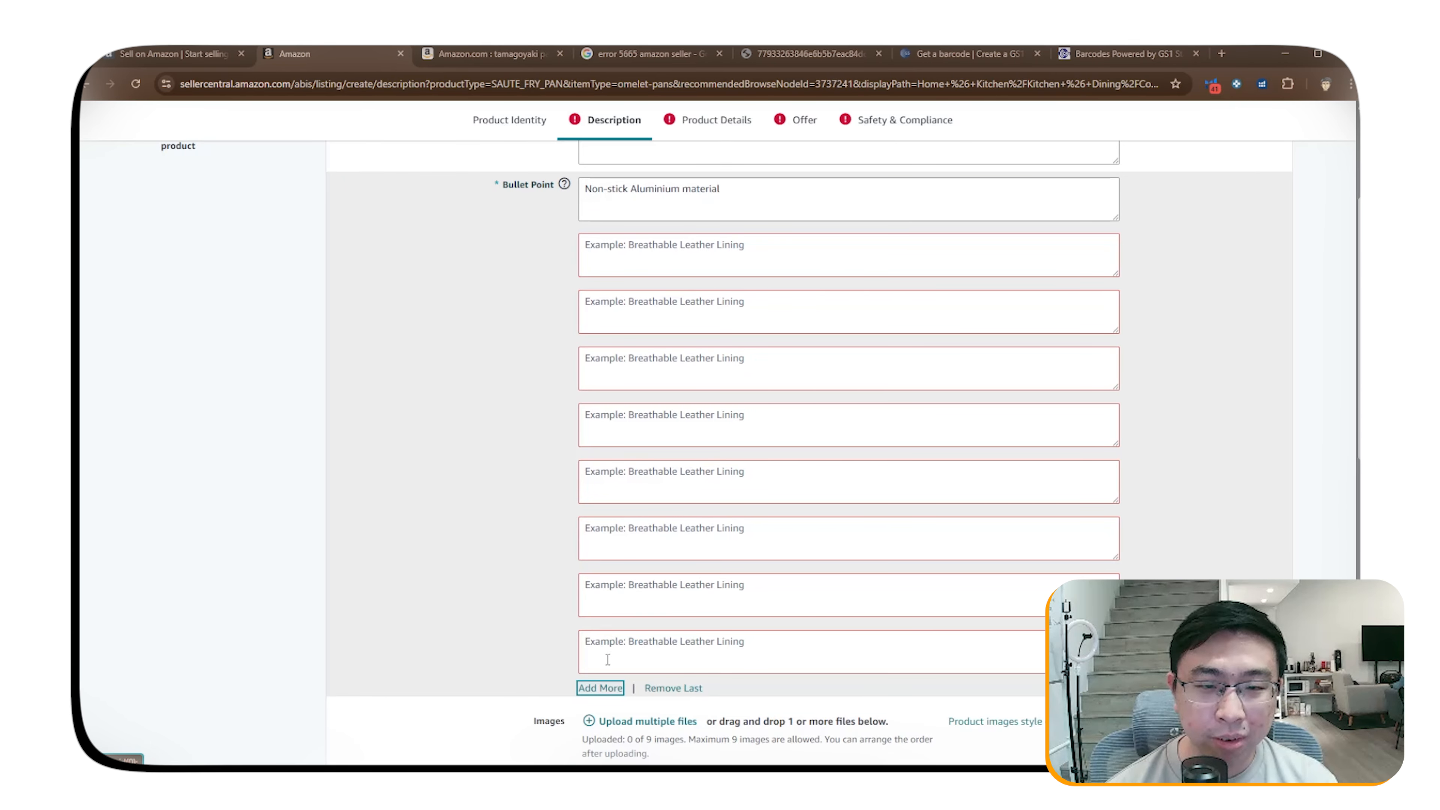
{"action": "left_click", "coordinate": [609, 688]}
Remove the extra empty bullet point fields, keeping only the filled one.
{"action": "scroll", "coordinate": [473, 450], "scroll_direction": "down", "scroll_amount": 1}
{"action": "scroll", "coordinate": [473, 450], "scroll_direction": "up", "scroll_amount": 1}
{"action": "scroll", "coordinate": [646, 611], "scroll_direction": "down", "scroll_amount": 1}
{"action": "left_click", "coordinate": [656, 673]}
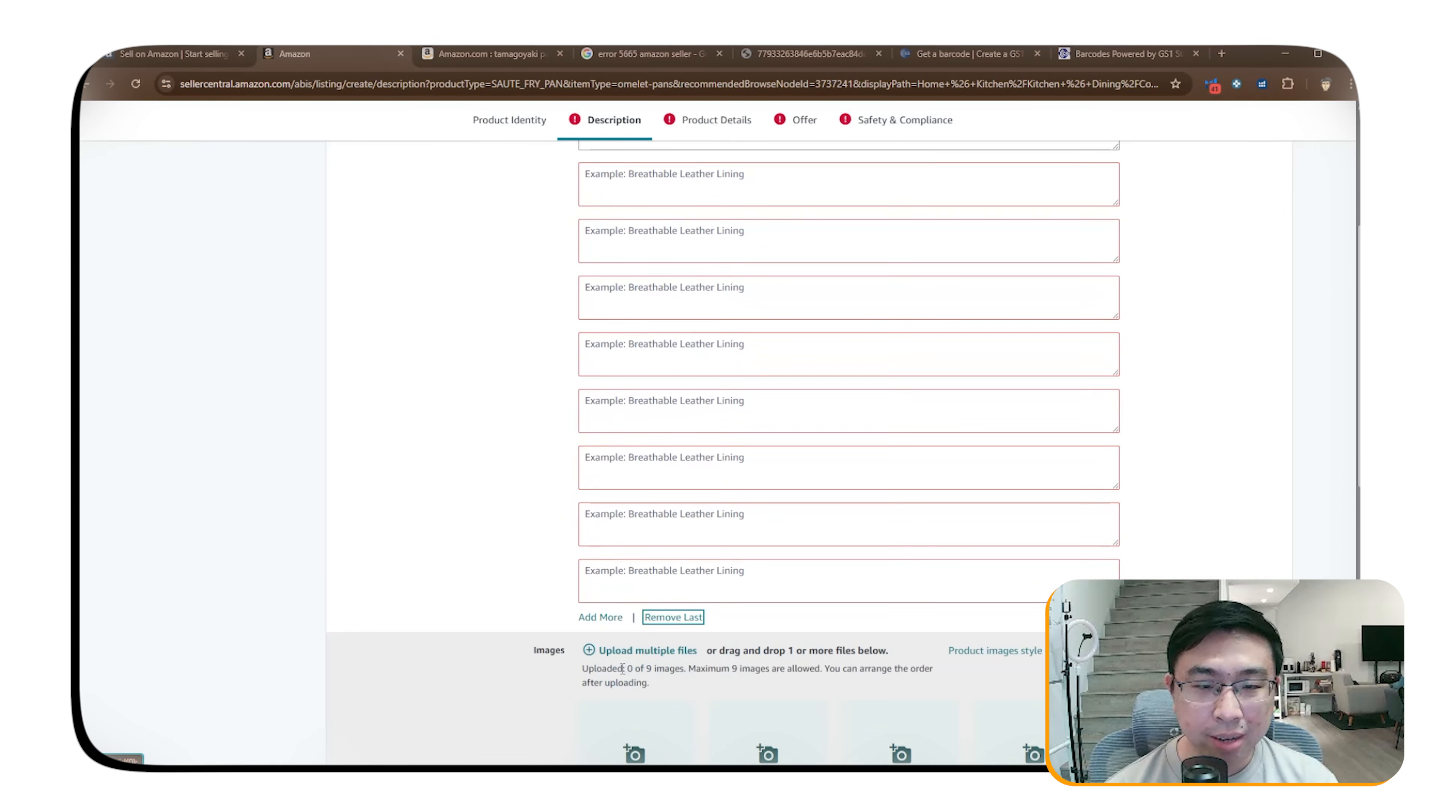
{"action": "left_click", "coordinate": [678, 616]}
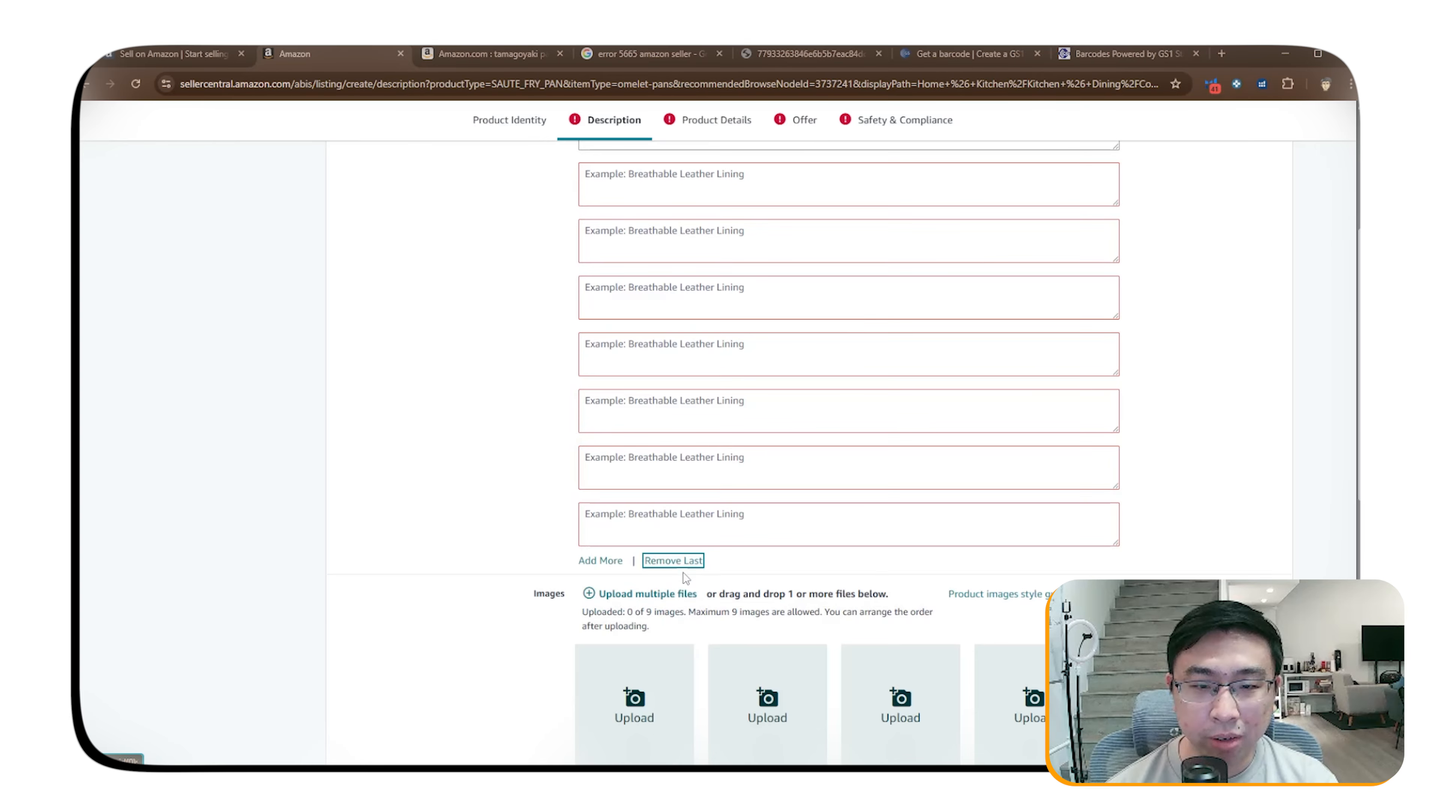
{"action": "left_click", "coordinate": [685, 562]}
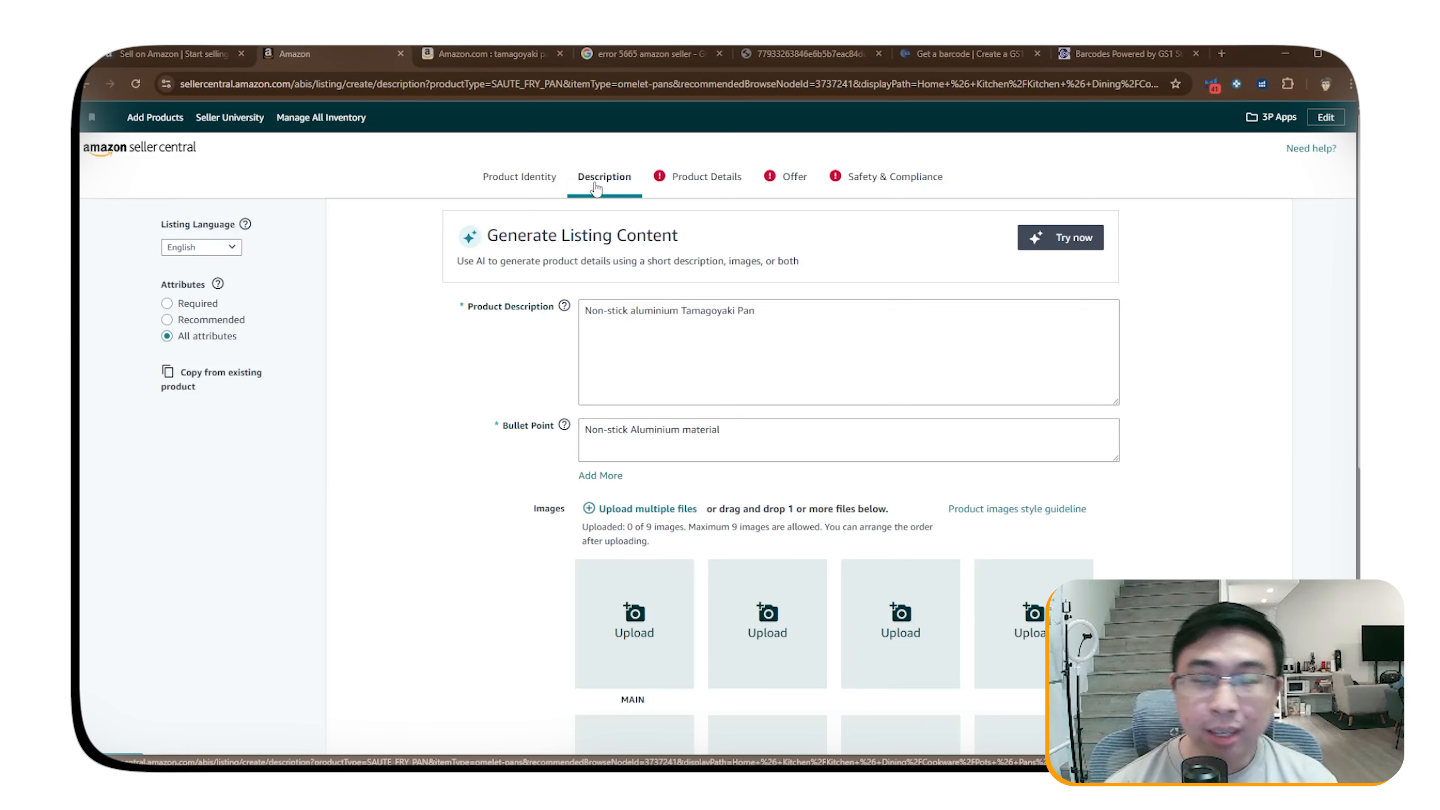
In the Product Details section, set the model number to TP01 and the model name to Tamagoyaki.
{"action": "scroll", "coordinate": [778, 389], "scroll_direction": "down", "scroll_amount": 8}
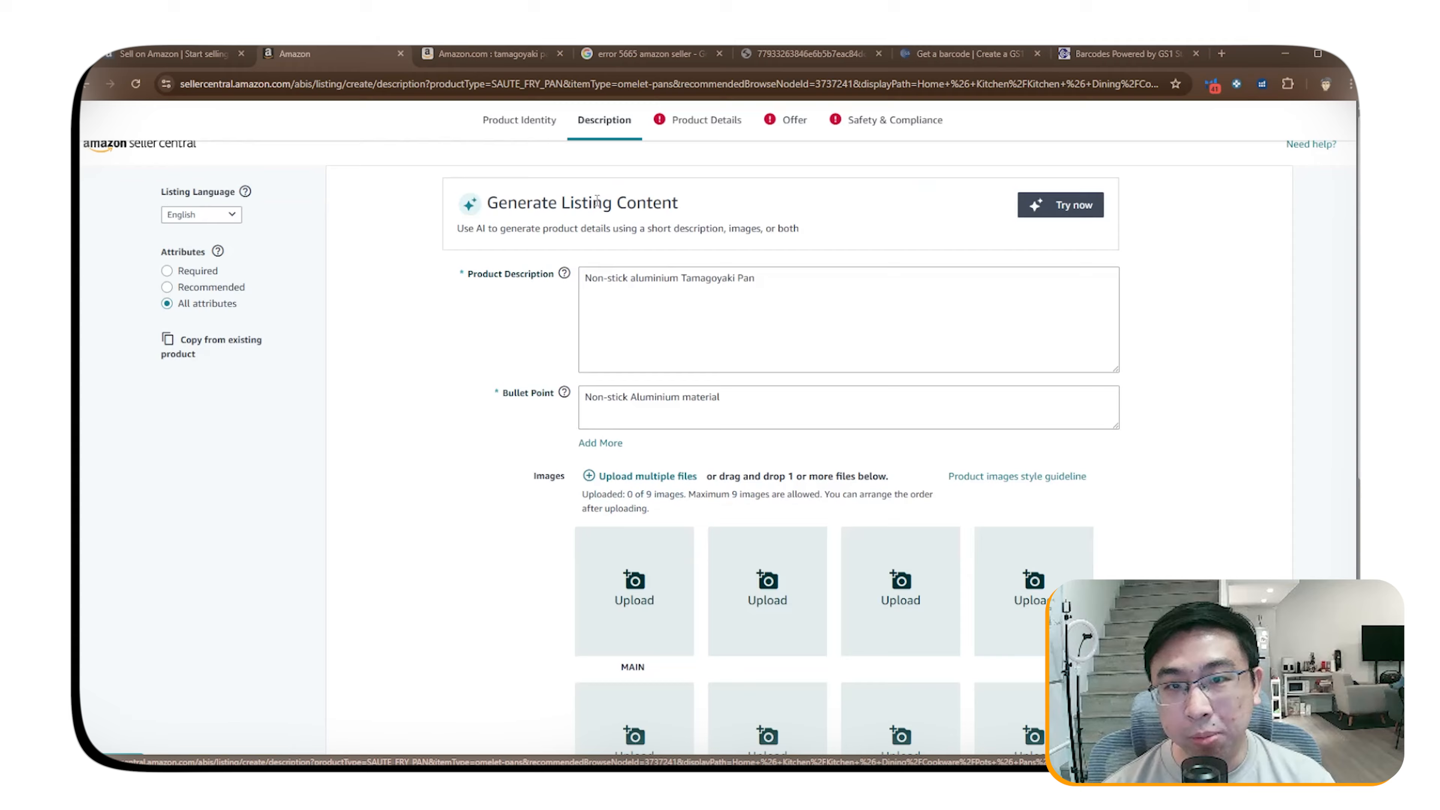
{"action": "scroll", "coordinate": [777, 389], "scroll_direction": "up", "scroll_amount": 10}
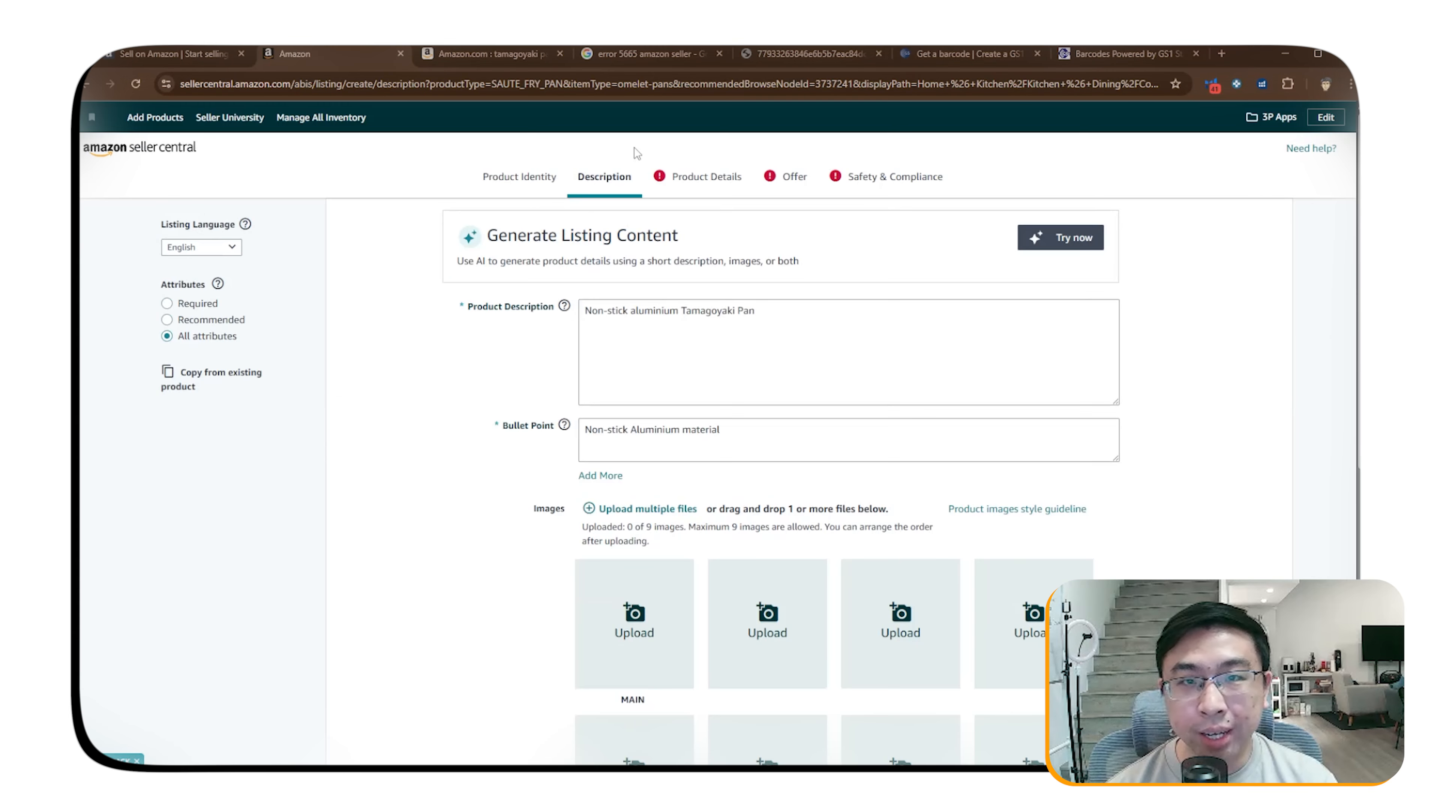
{"action": "left_click", "coordinate": [697, 188]}
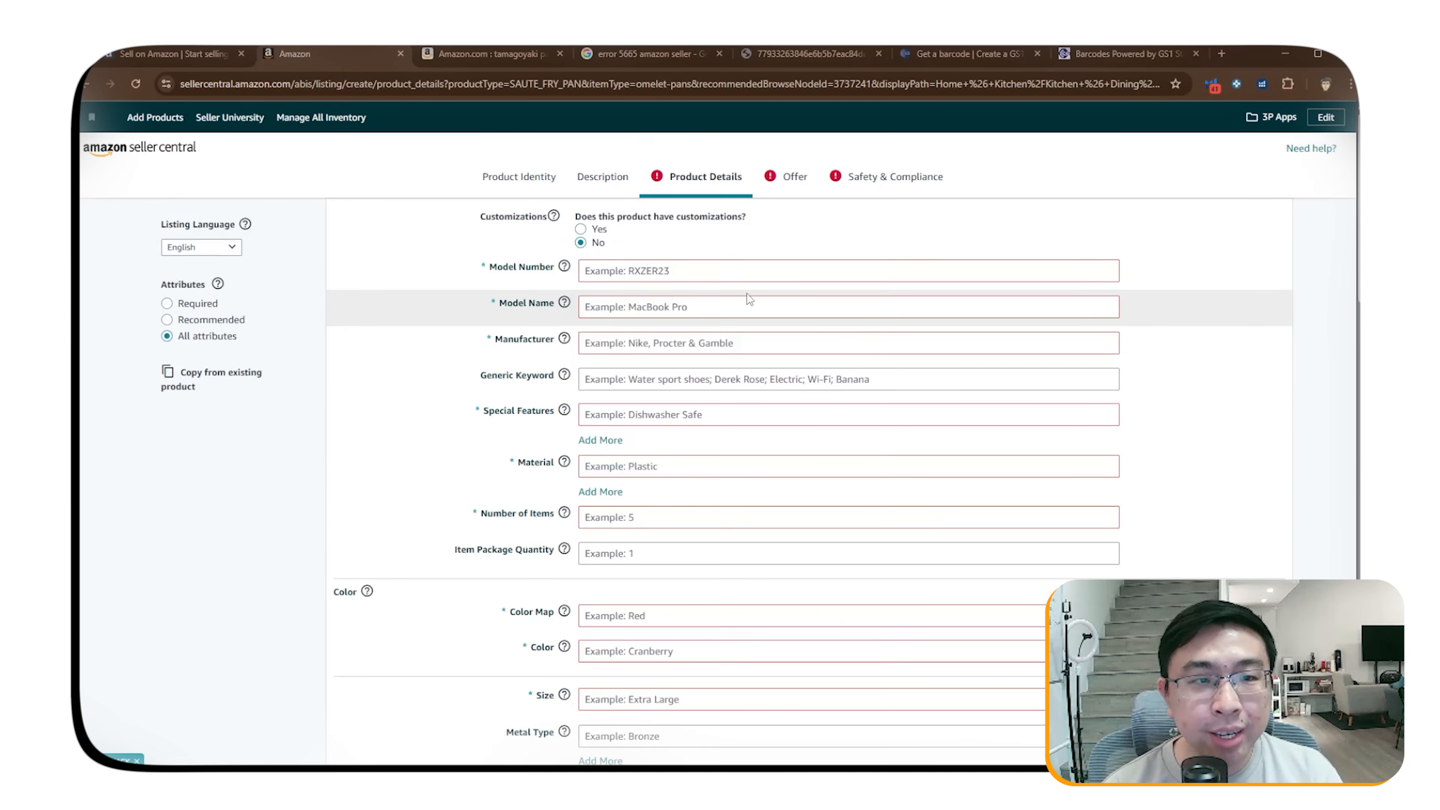
{"action": "scroll", "coordinate": [679, 484], "scroll_direction": "down", "scroll_amount": 10}
{"action": "scroll", "coordinate": [680, 490], "scroll_direction": "up", "scroll_amount": 10}
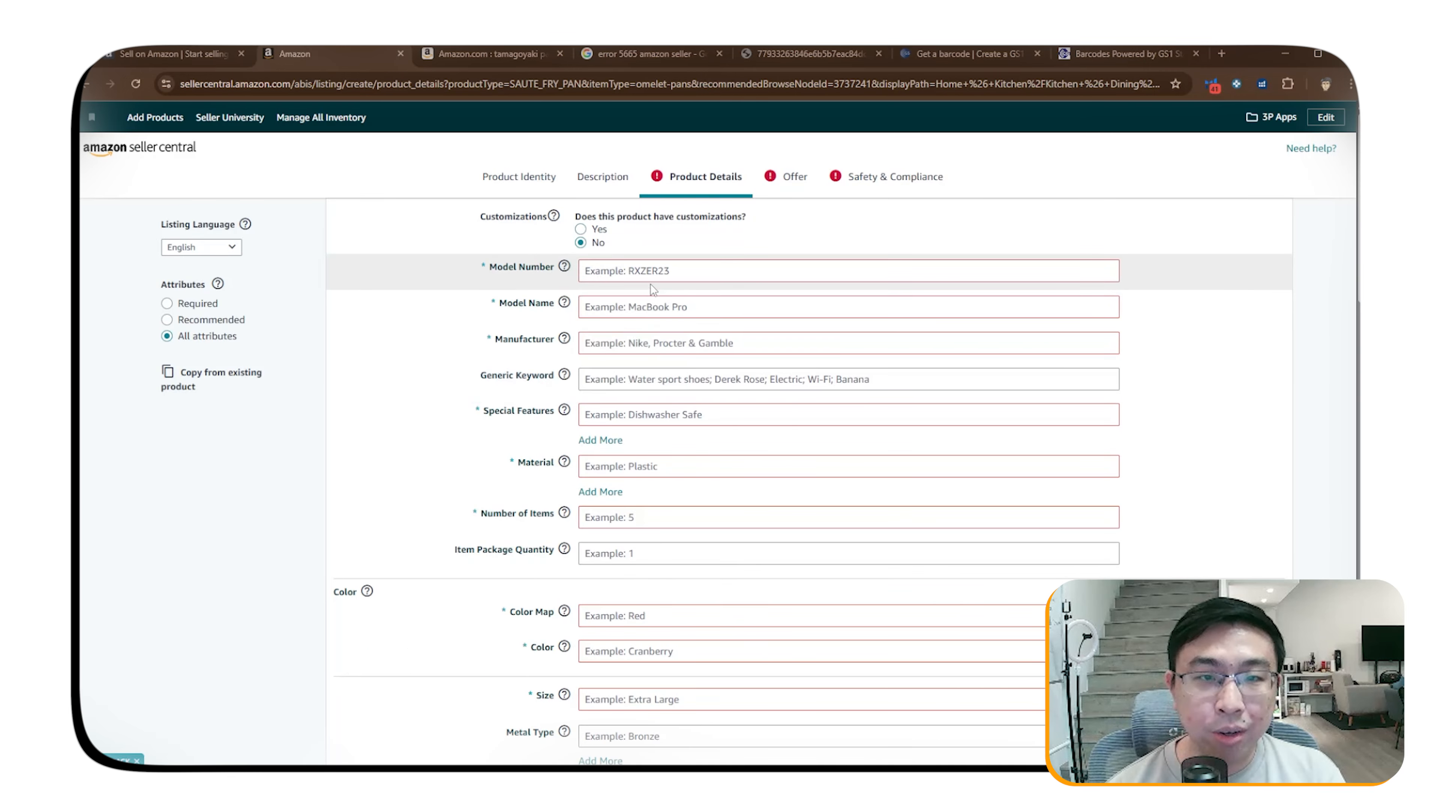
{"action": "left_click", "coordinate": [657, 276]}
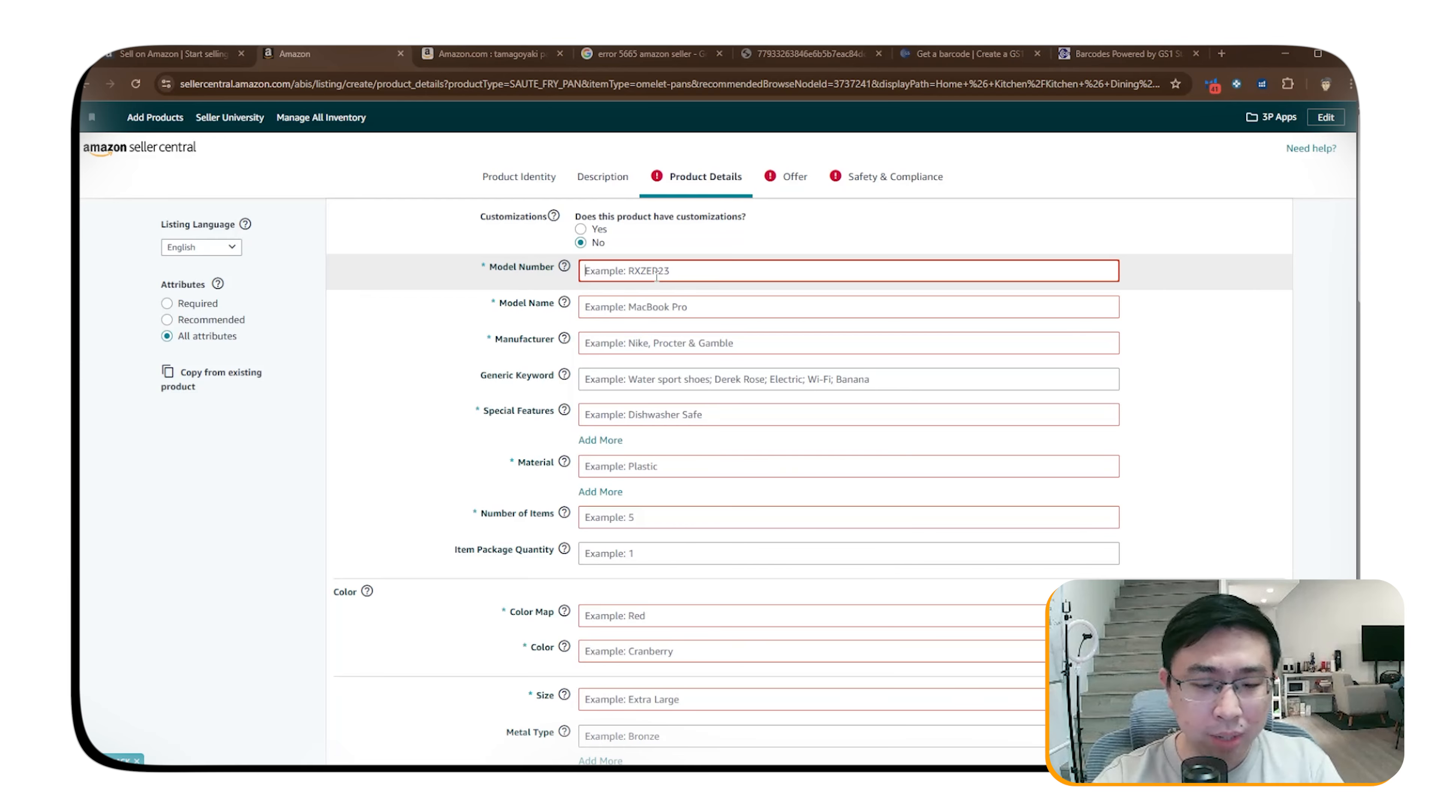
{"action": "type", "text": "TP"}
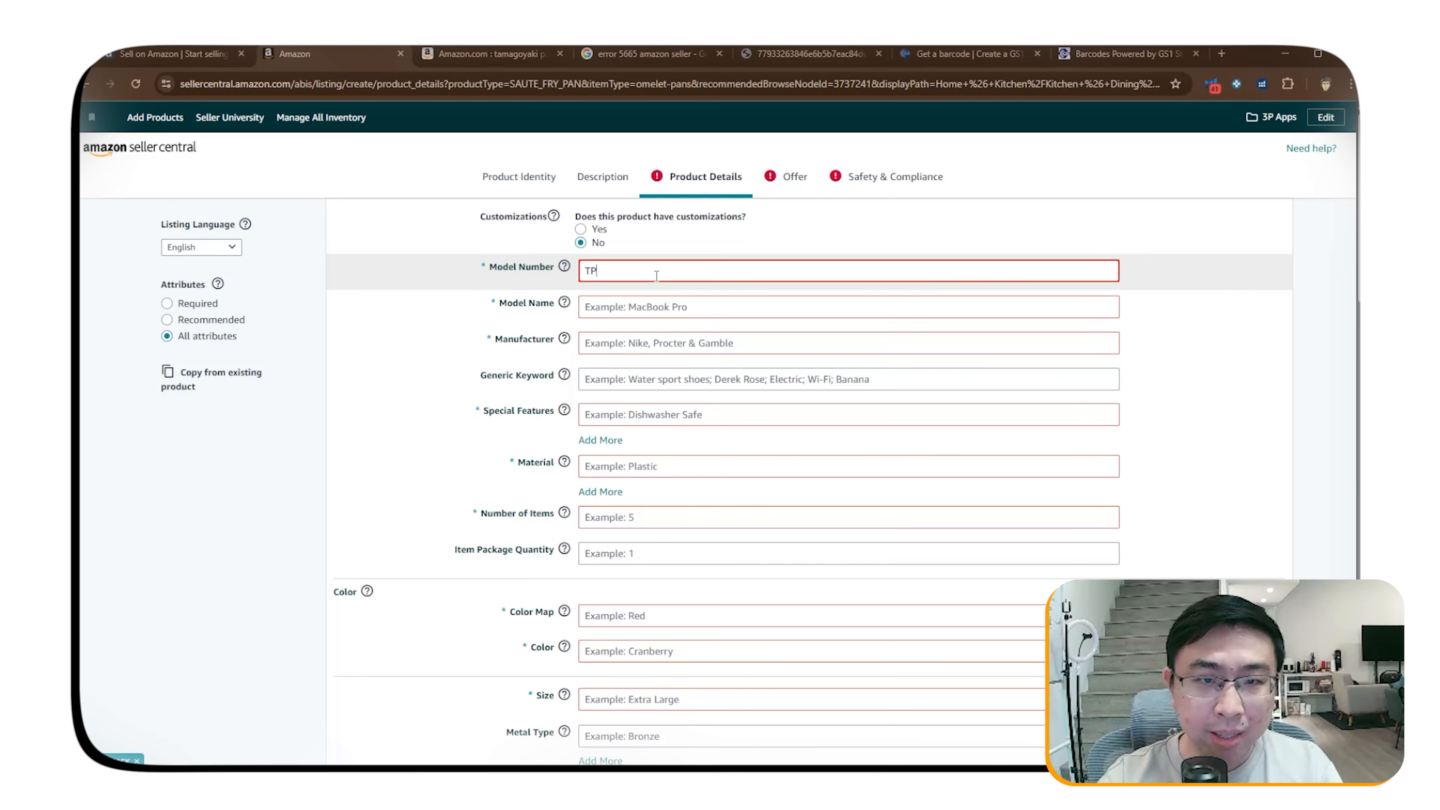
{"action": "type", "text": "01"}
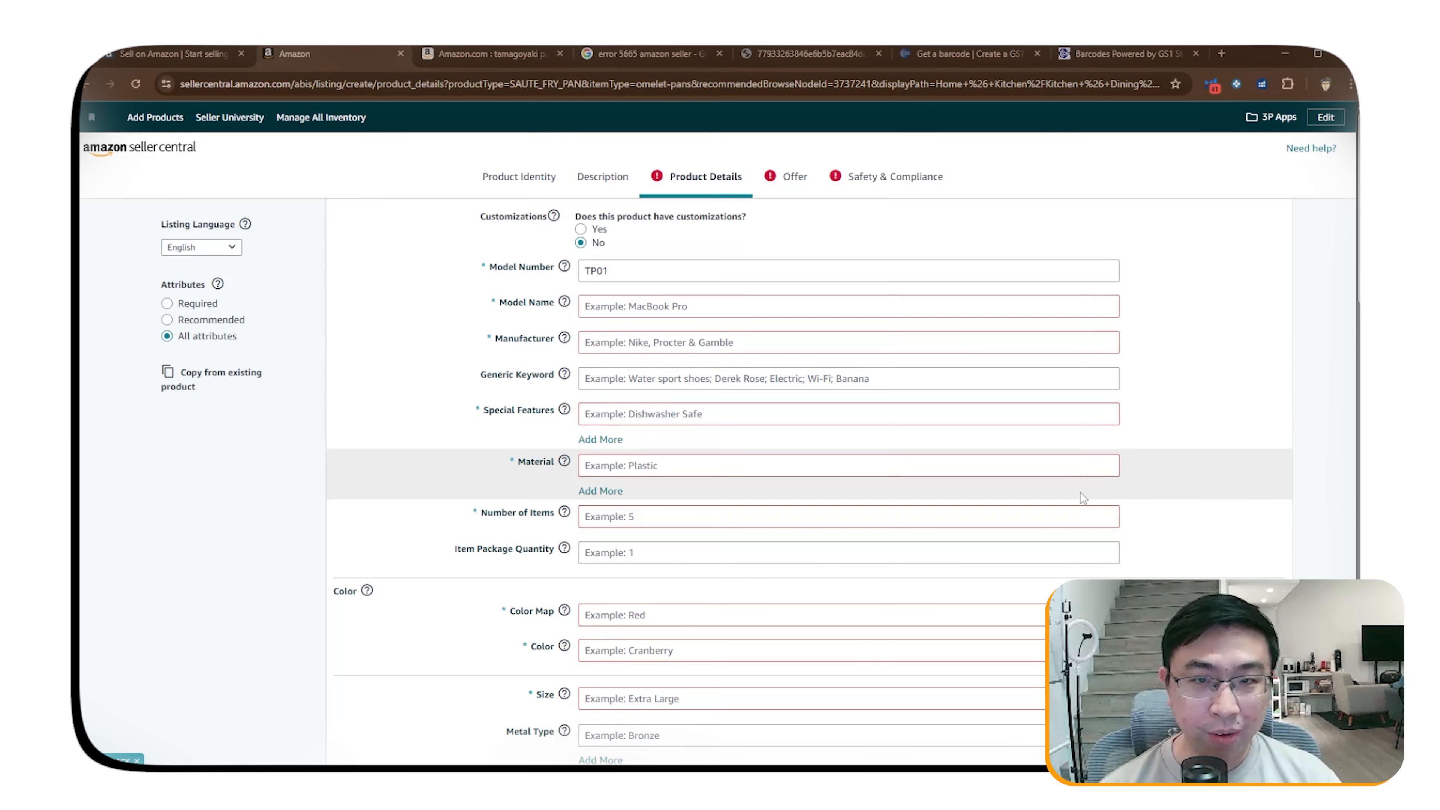
{"action": "left_click", "coordinate": [628, 308]}
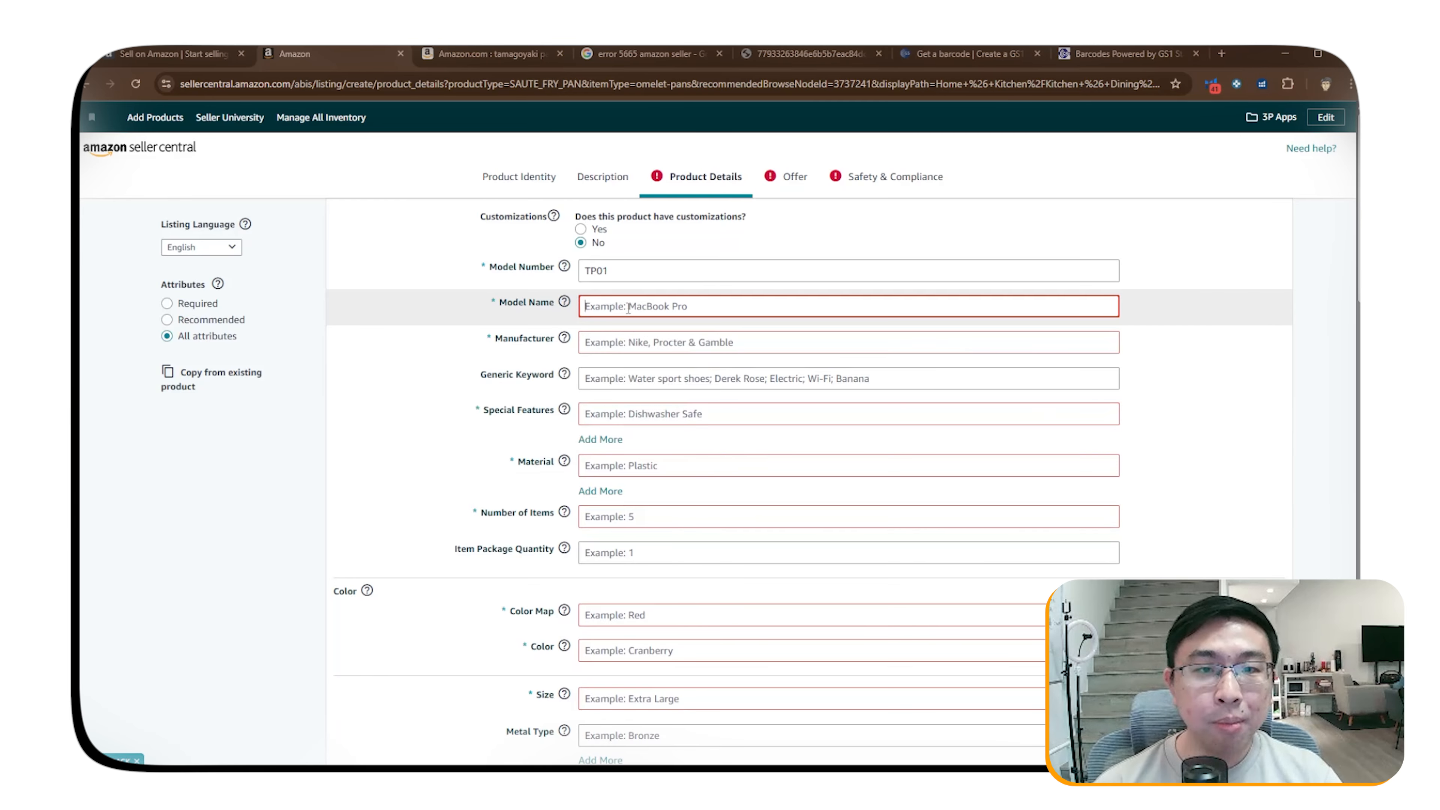
{"action": "type", "text": "Tama"}
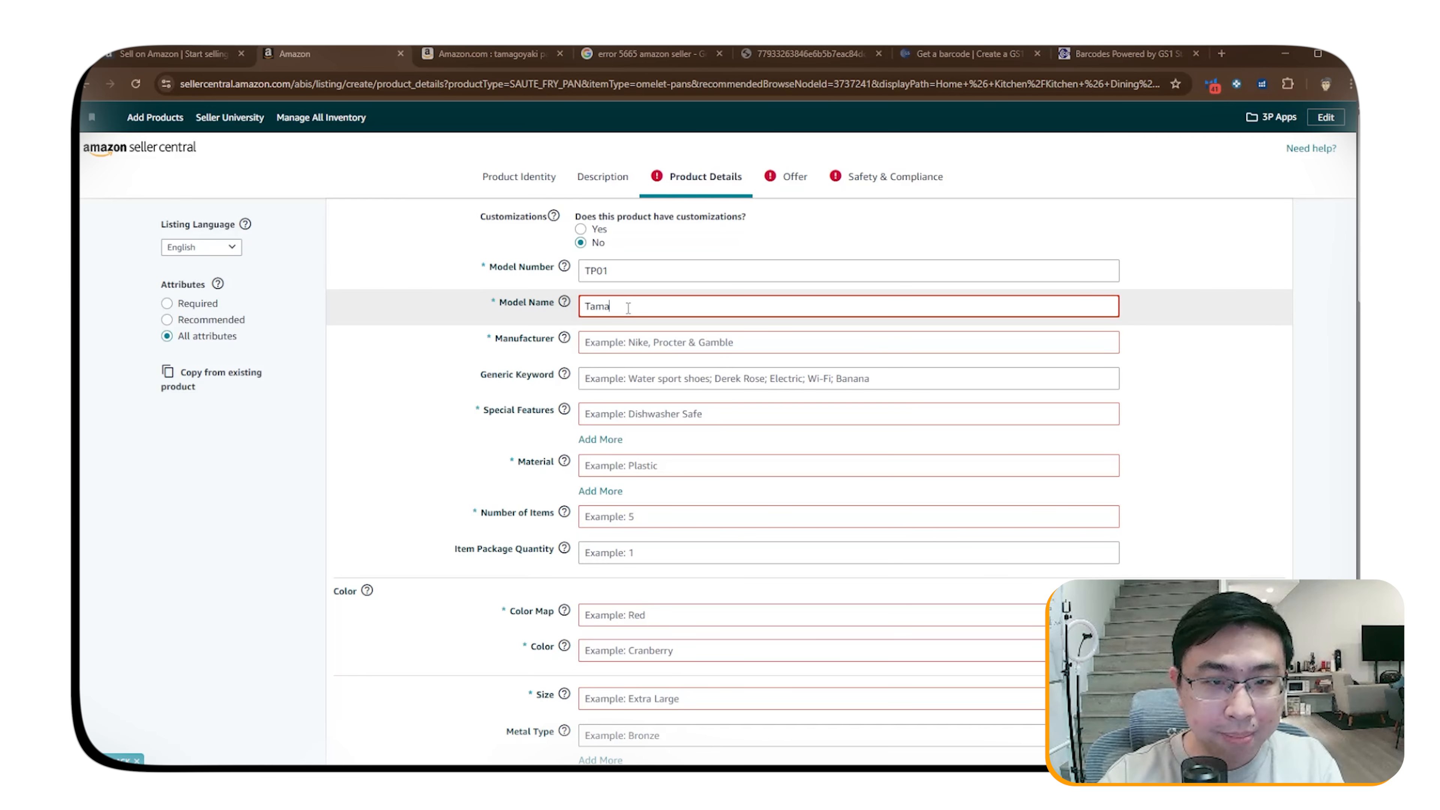
{"action": "type", "text": "goyaki"}
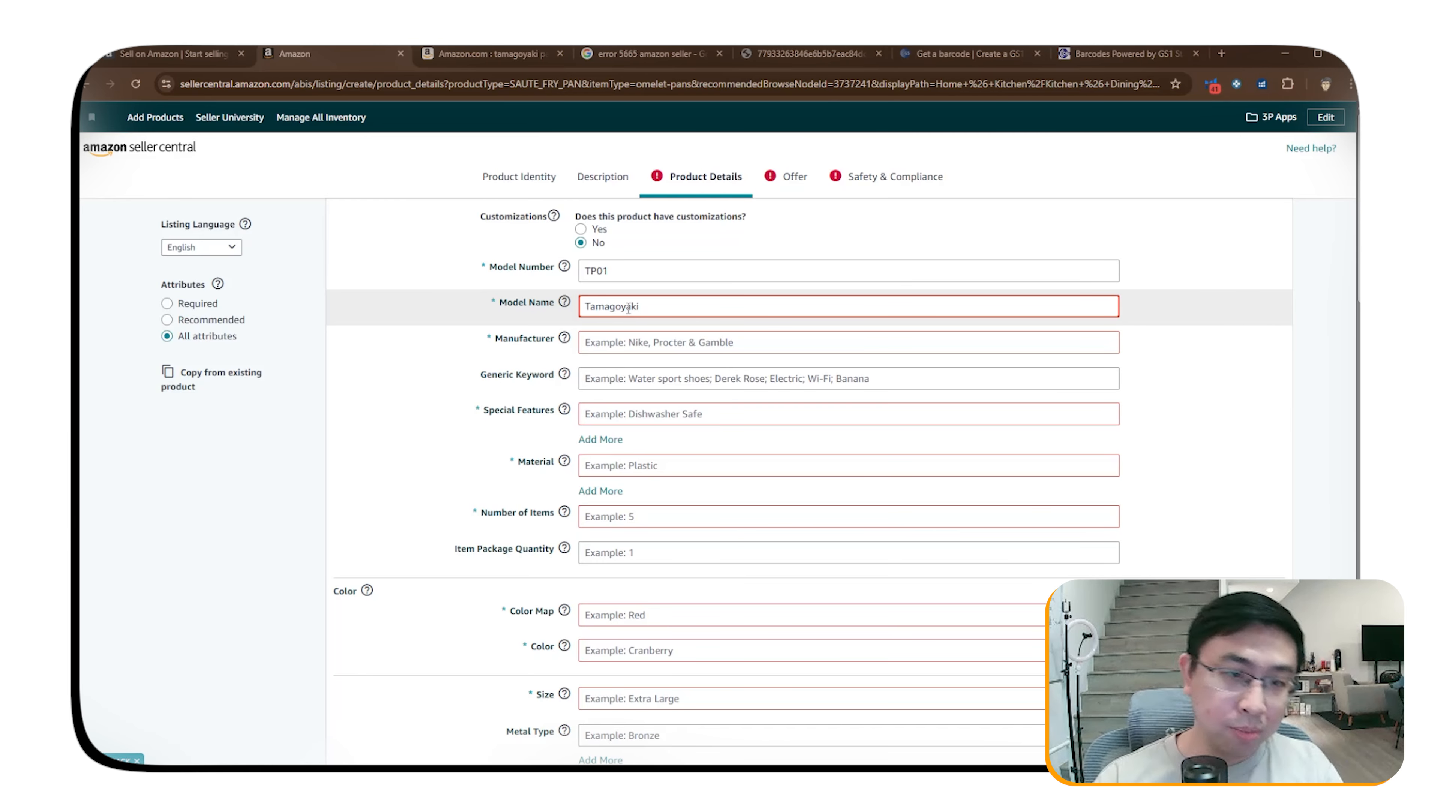
Enter "Your Company" as the manufacturer in the Product Details section.
{"action": "left_click", "coordinate": [608, 341]}
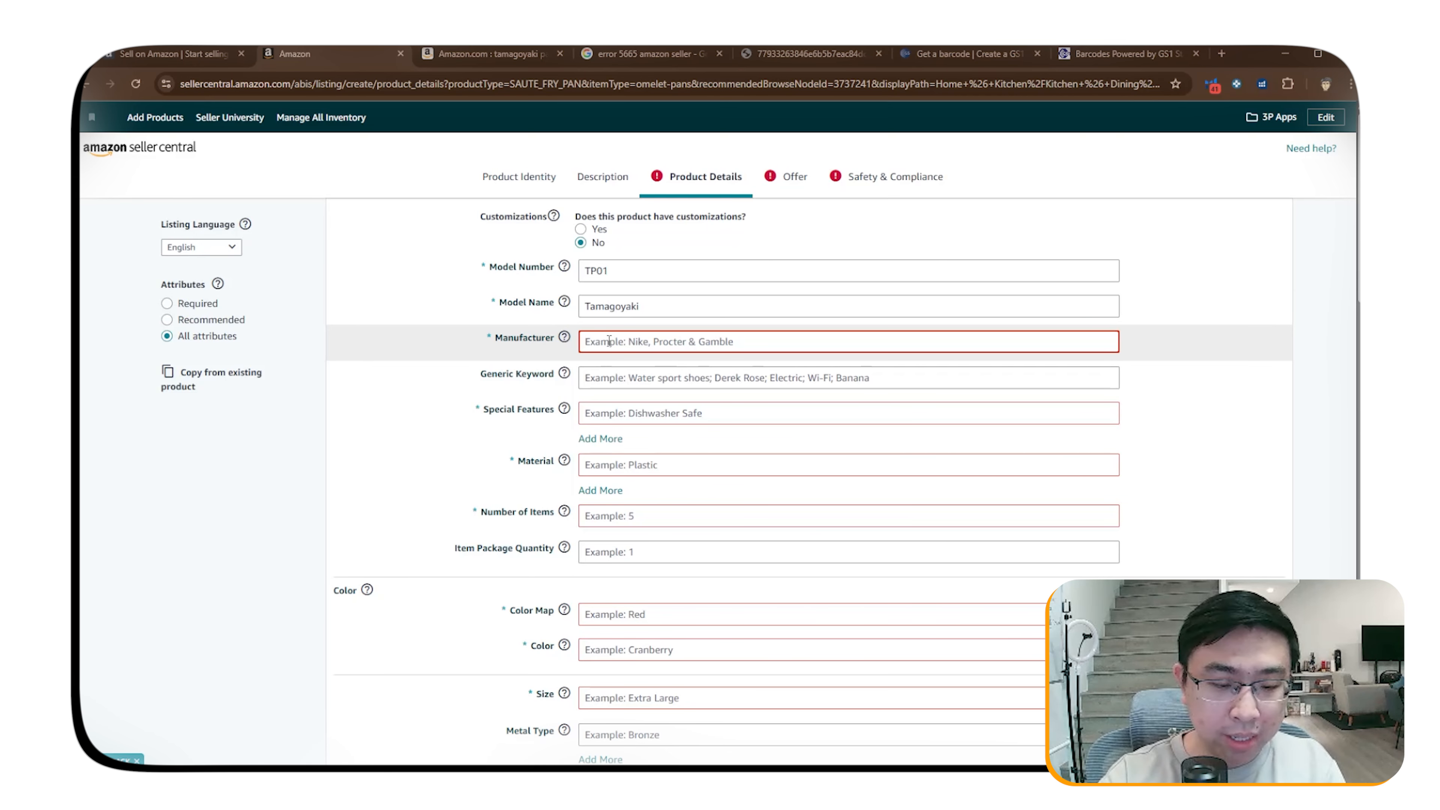
{"action": "type", "text": "Your Company"}
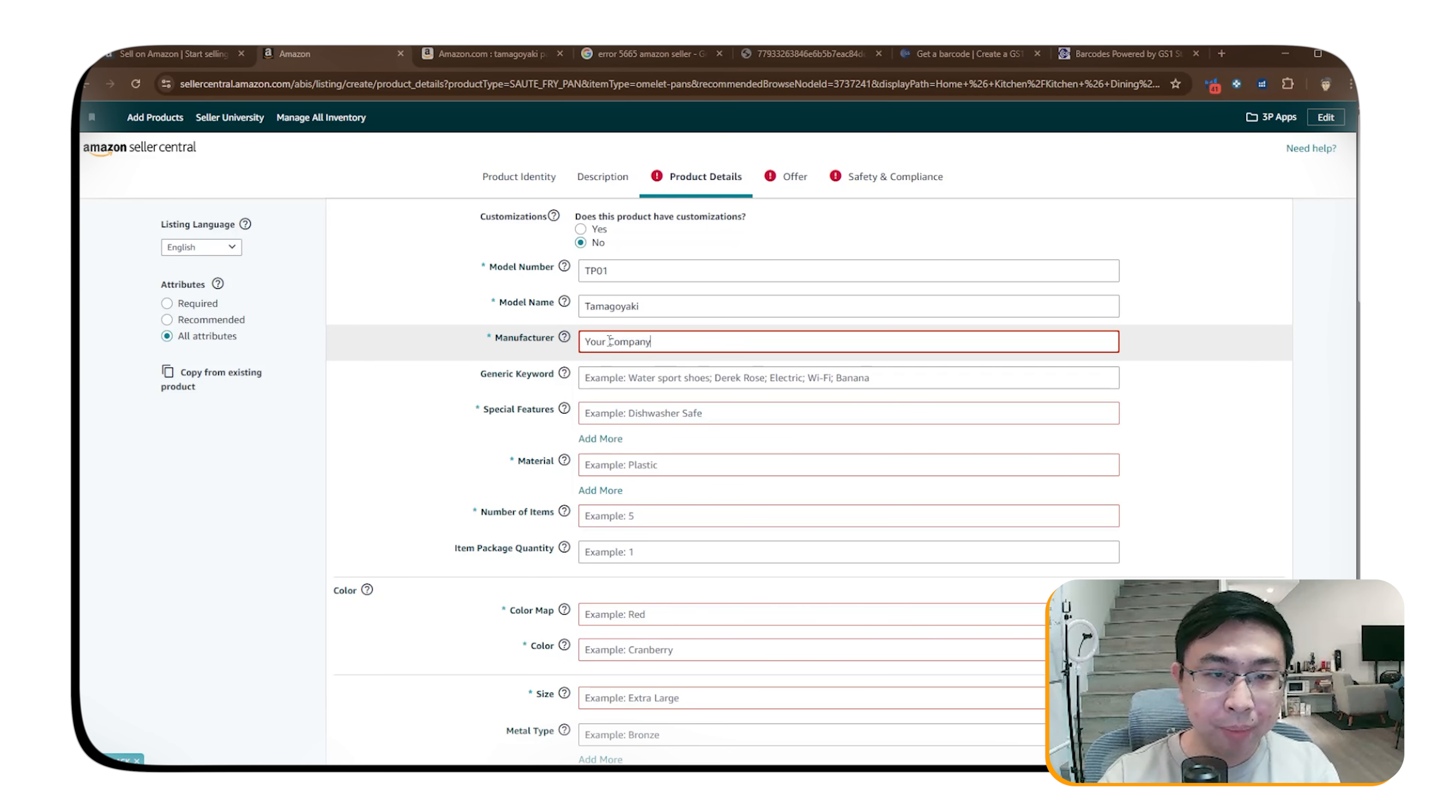
{"action": "left_click", "coordinate": [551, 390]}
{"action": "left_click_drag", "start_coordinate": [476, 372], "coordinate": [545, 376]}
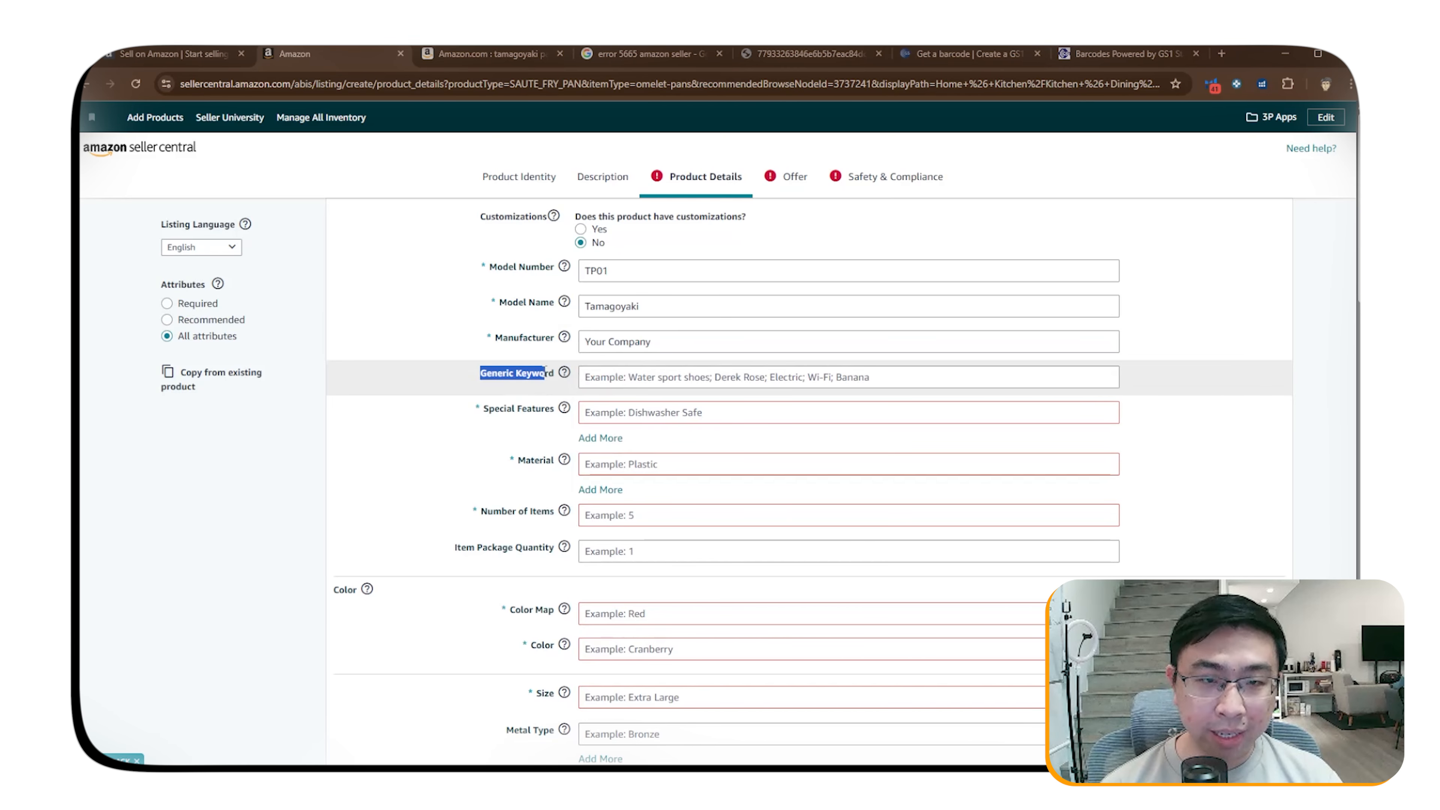
{"action": "left_click", "coordinate": [547, 379]}
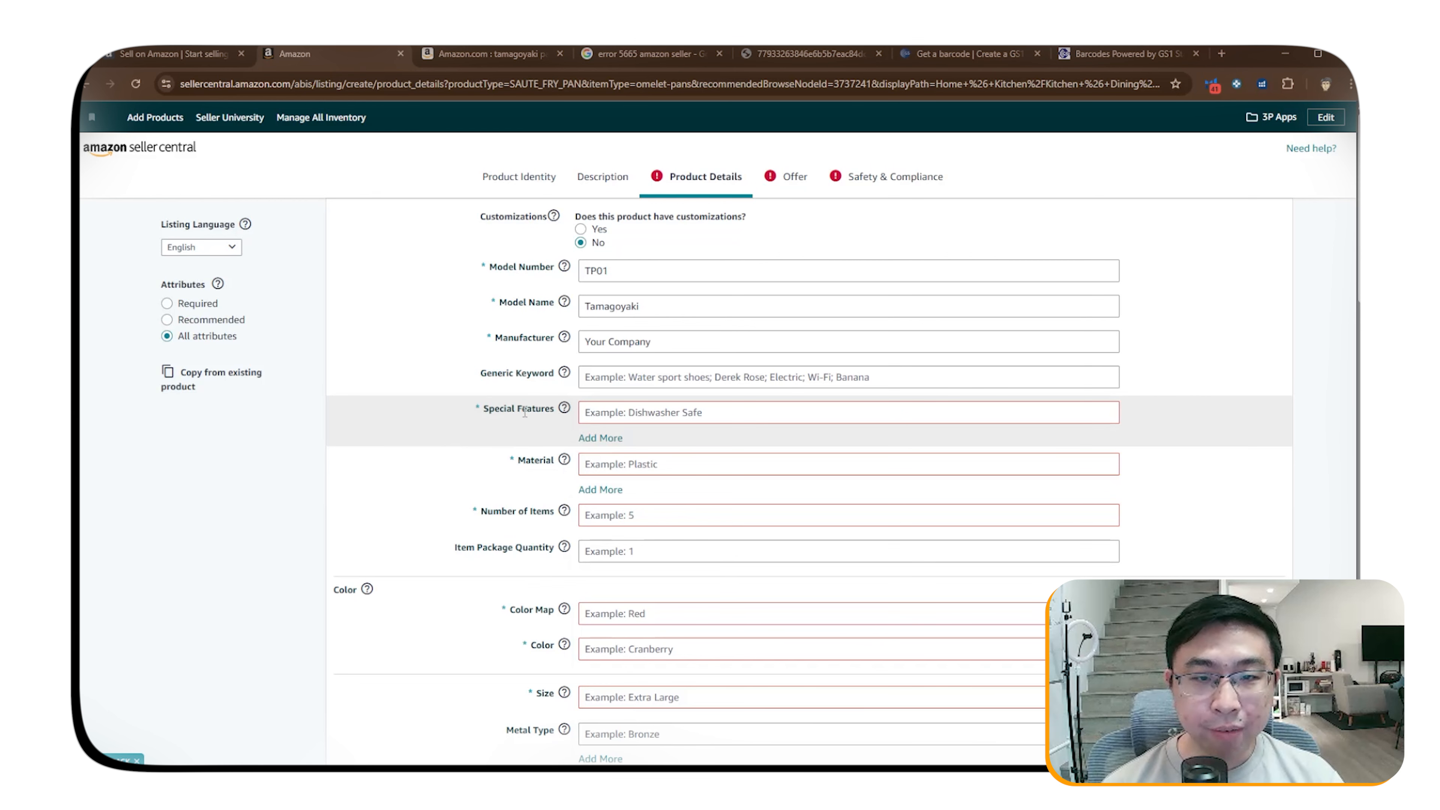
Add two special features for the pan: Dishwasher Safe and Electric Stovetop Compatible.
{"action": "left_click", "coordinate": [633, 413]}
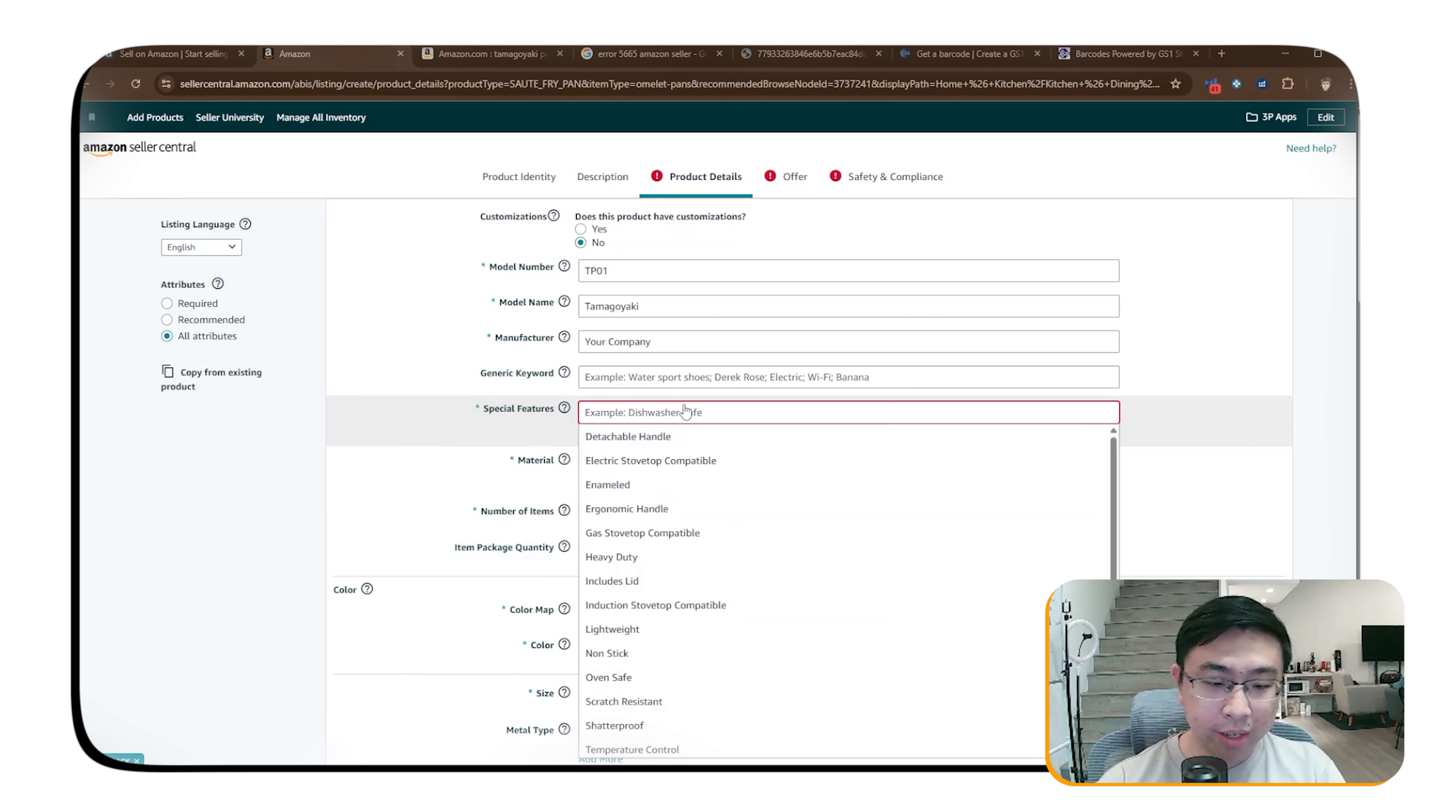
{"action": "type", "text": "Dishwasher Saf"}
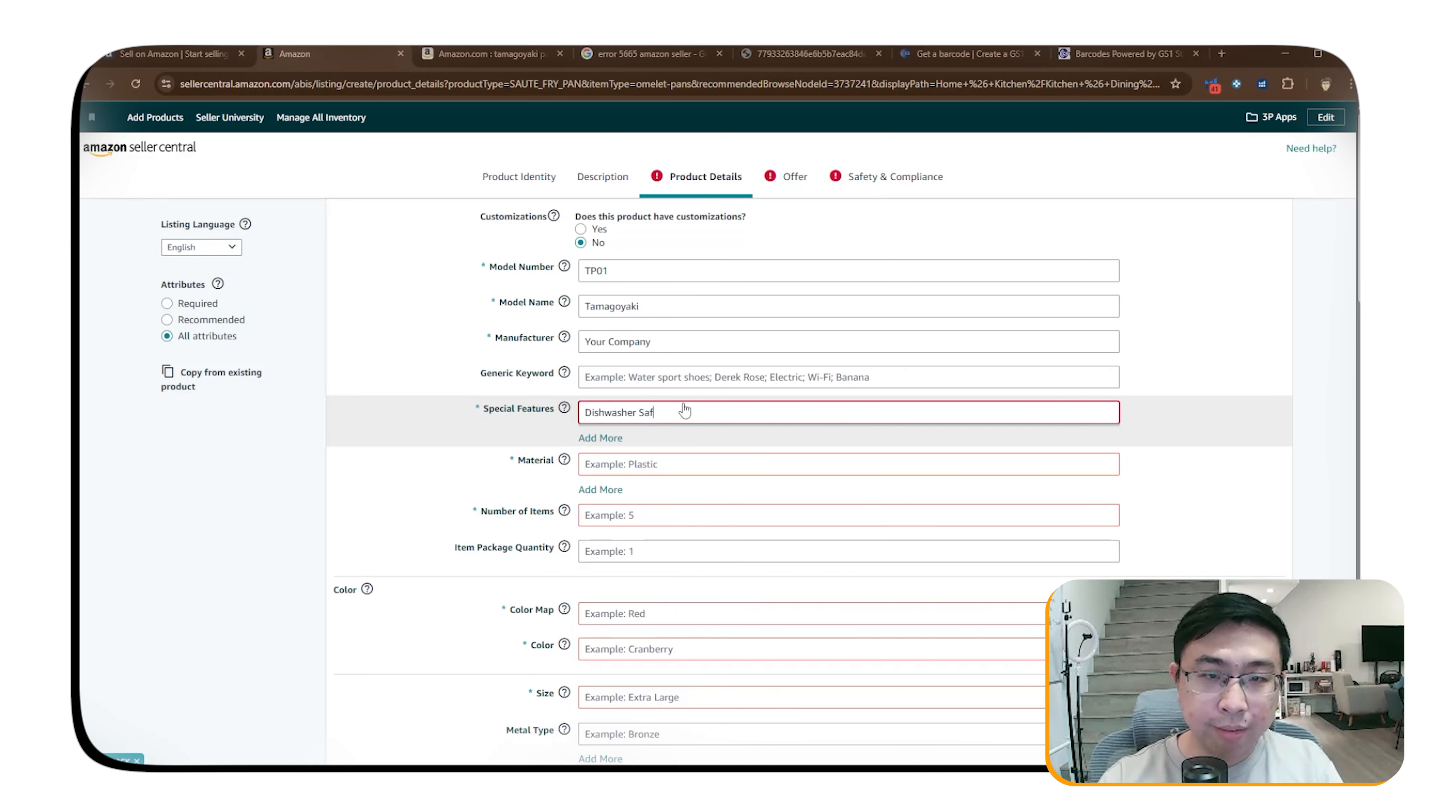
{"action": "type", "text": "e"}
{"action": "left_click", "coordinate": [602, 438]}
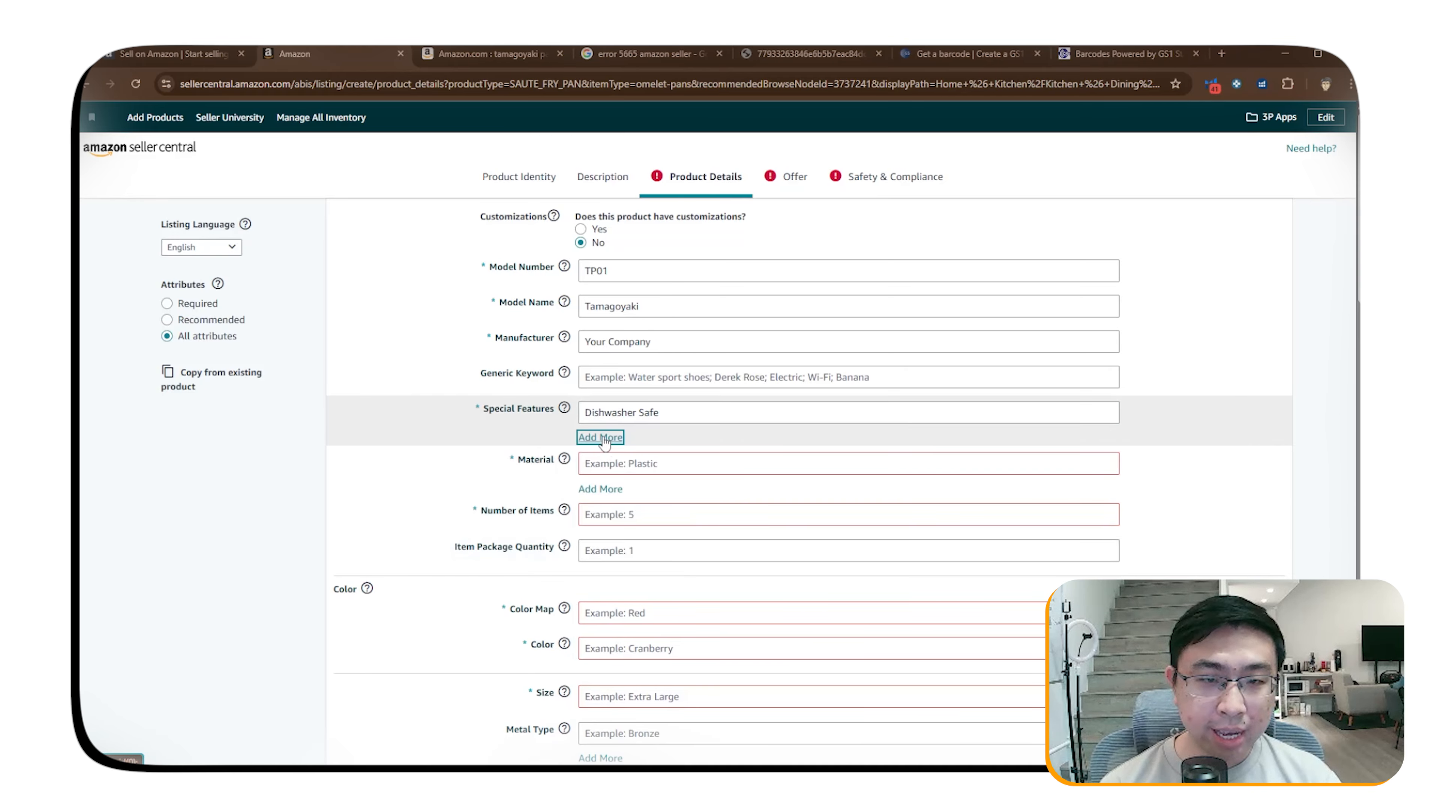
{"action": "left_click", "coordinate": [604, 446]}
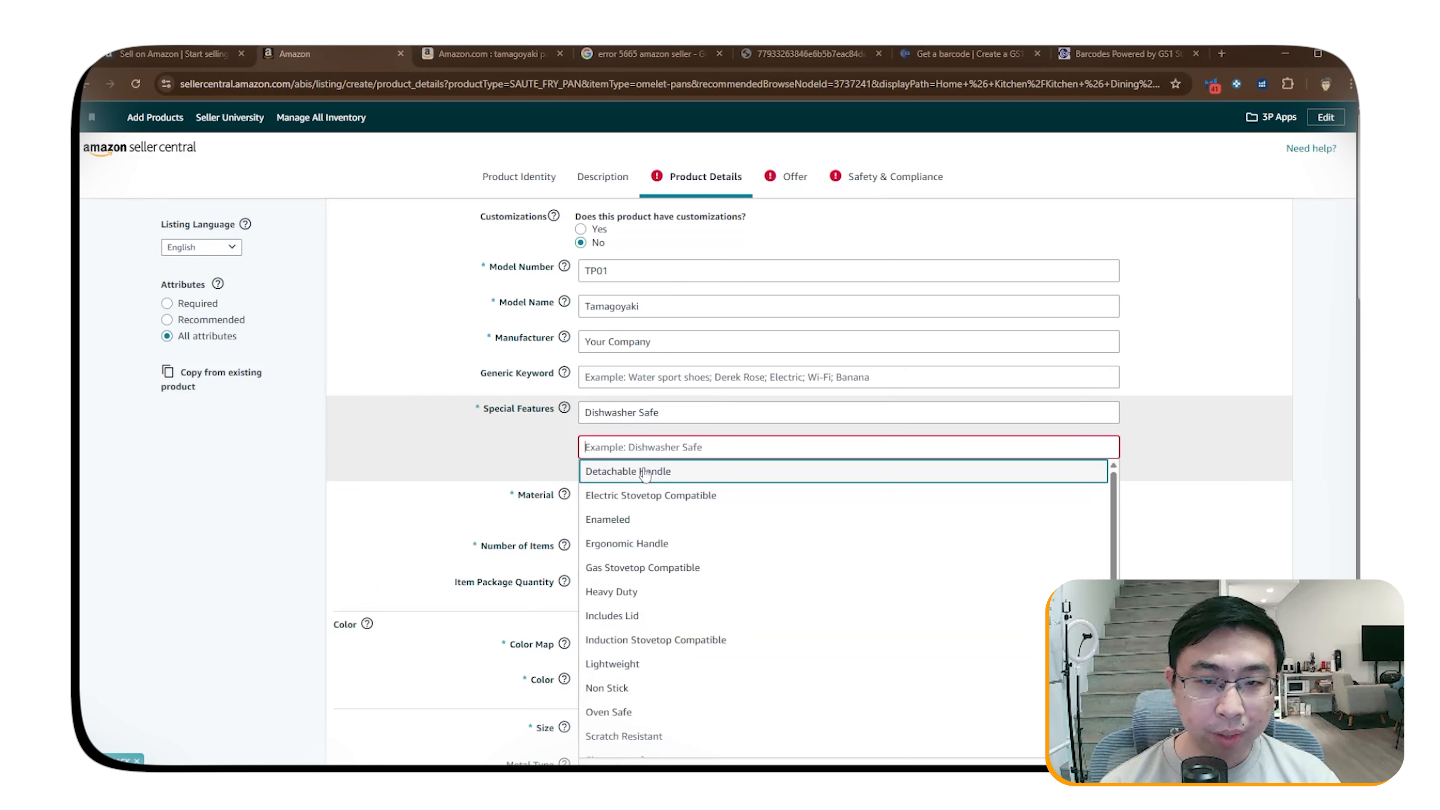
{"action": "left_click", "coordinate": [689, 499]}
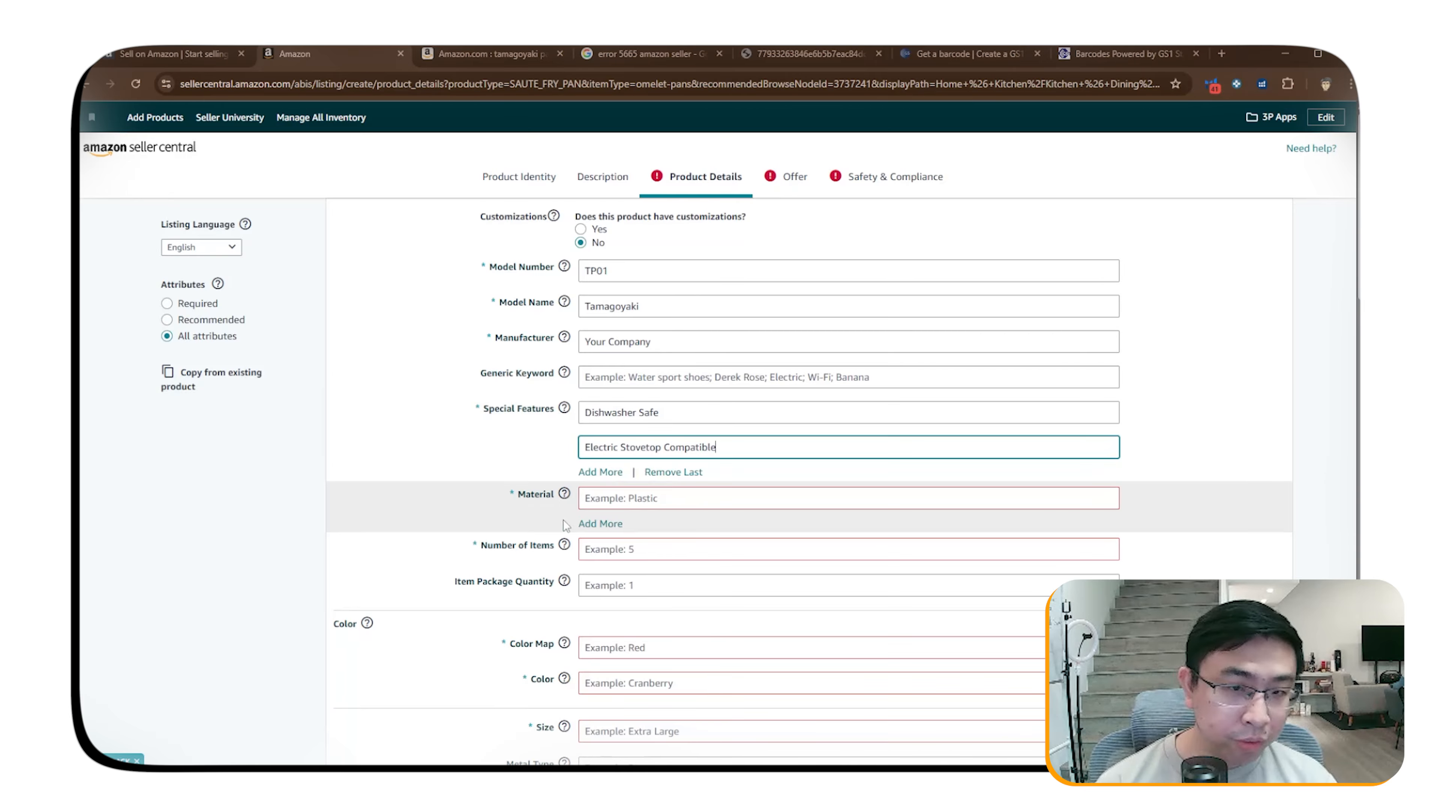
Set the product's material to Aluminum.
{"action": "scroll", "coordinate": [565, 525], "scroll_direction": "down", "scroll_amount": 3}
{"action": "left_click", "coordinate": [655, 332]}
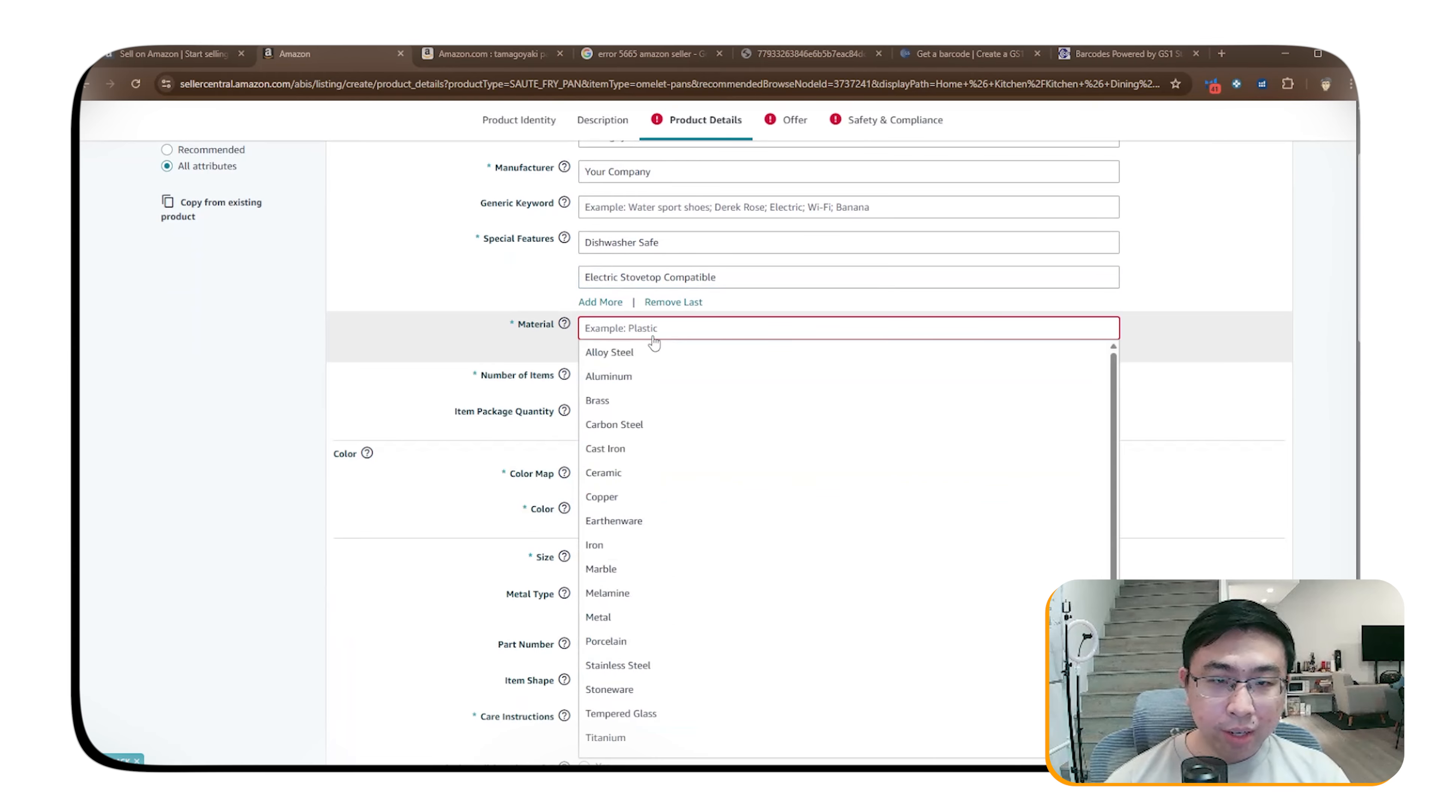
{"action": "left_click", "coordinate": [625, 376]}
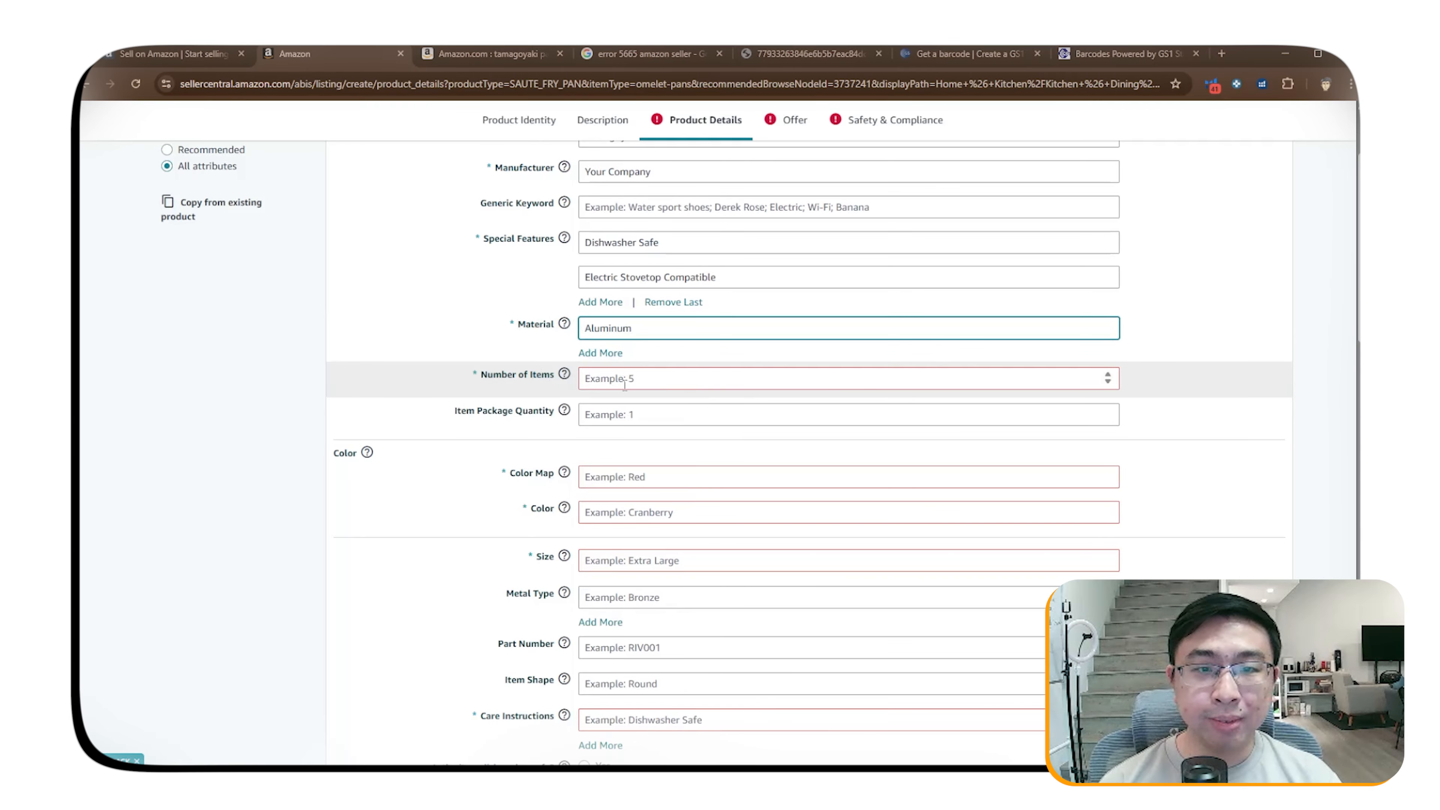
Set both the Number of Items and the Item Package Quantity to 1.
{"action": "left_click", "coordinate": [628, 379]}
{"action": "type", "text": "1"}
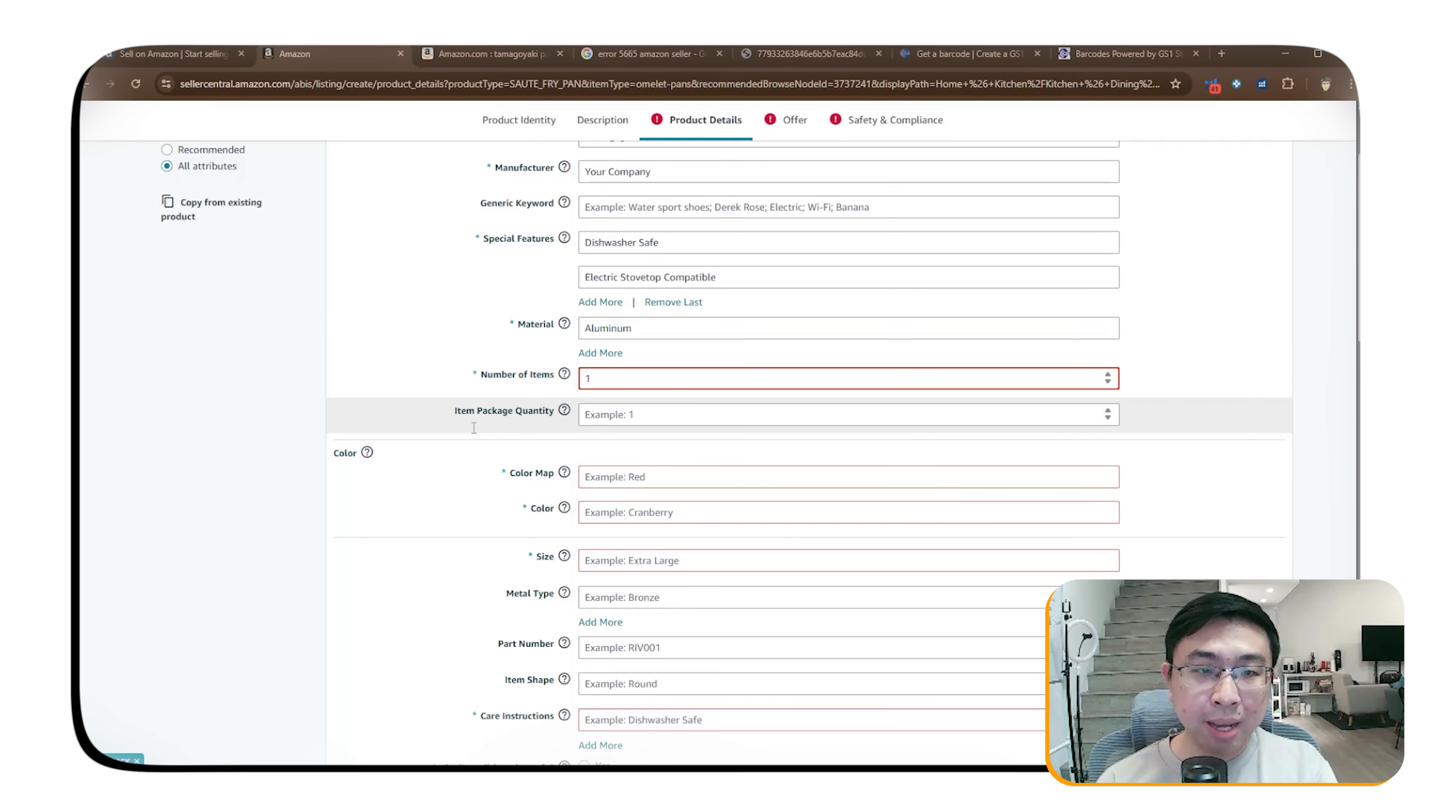
{"action": "key", "text": "Tab"}
{"action": "type", "text": "1"}
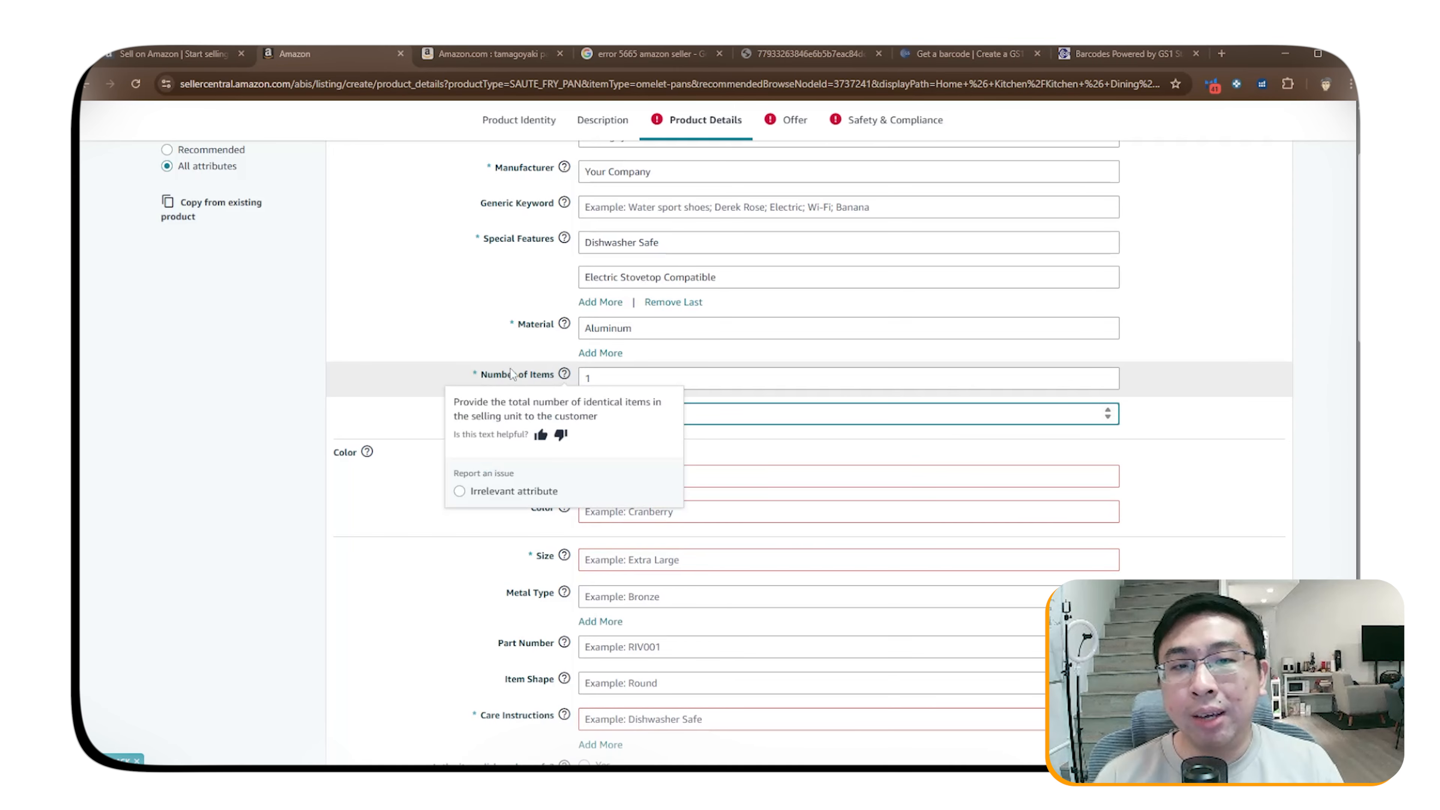
{"action": "left_click_drag", "start_coordinate": [544, 376], "coordinate": [501, 375]}
{"action": "left_click", "coordinate": [547, 381]}
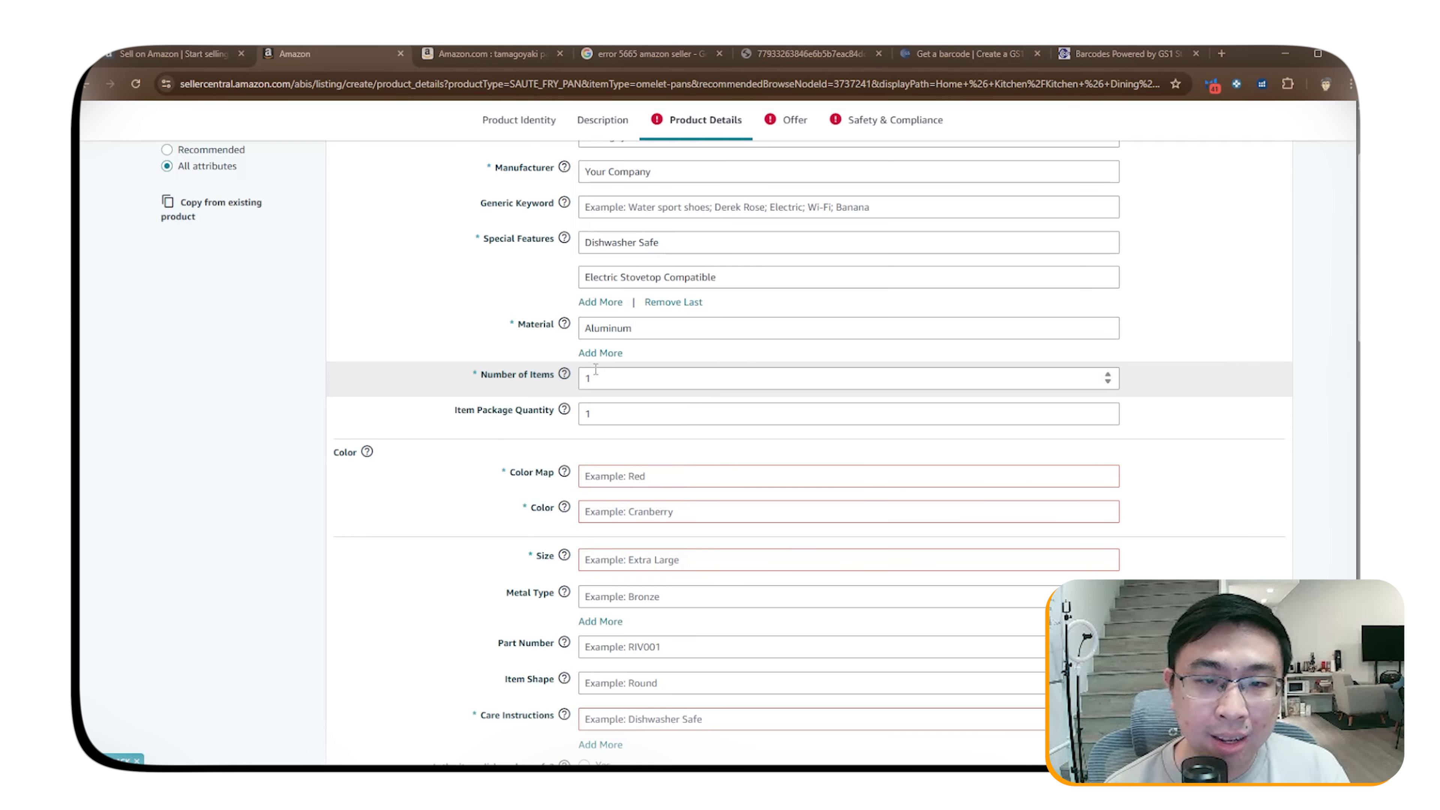
Change the Number of Items to 5.
{"action": "double_click", "coordinate": [577, 379]}
{"action": "type", "text": "45"}
{"action": "key", "text": "BackSpace"}
{"action": "key", "text": "BackSpace"}
{"action": "type", "text": "5"}
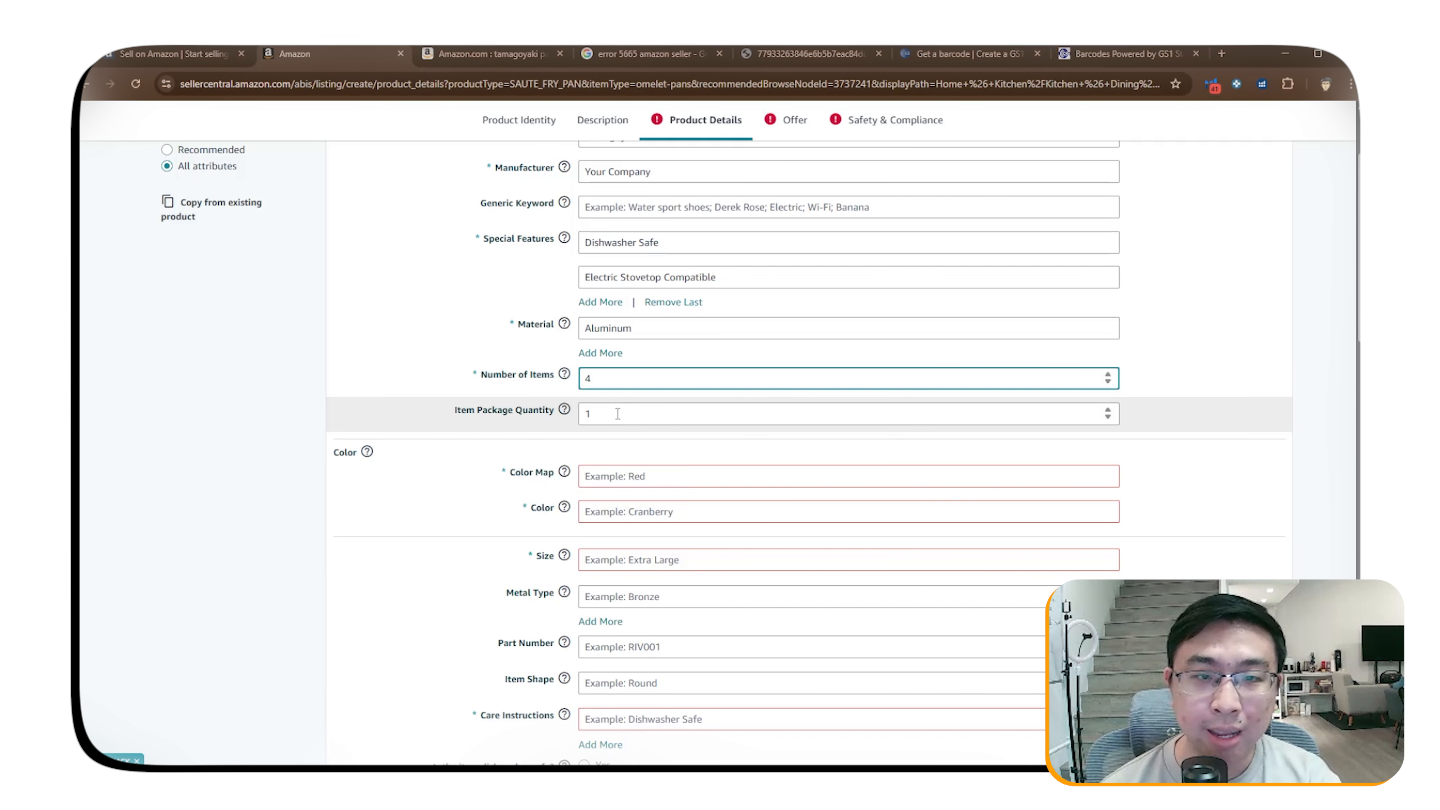
{"action": "left_click_drag", "start_coordinate": [609, 382], "coordinate": [560, 382]}
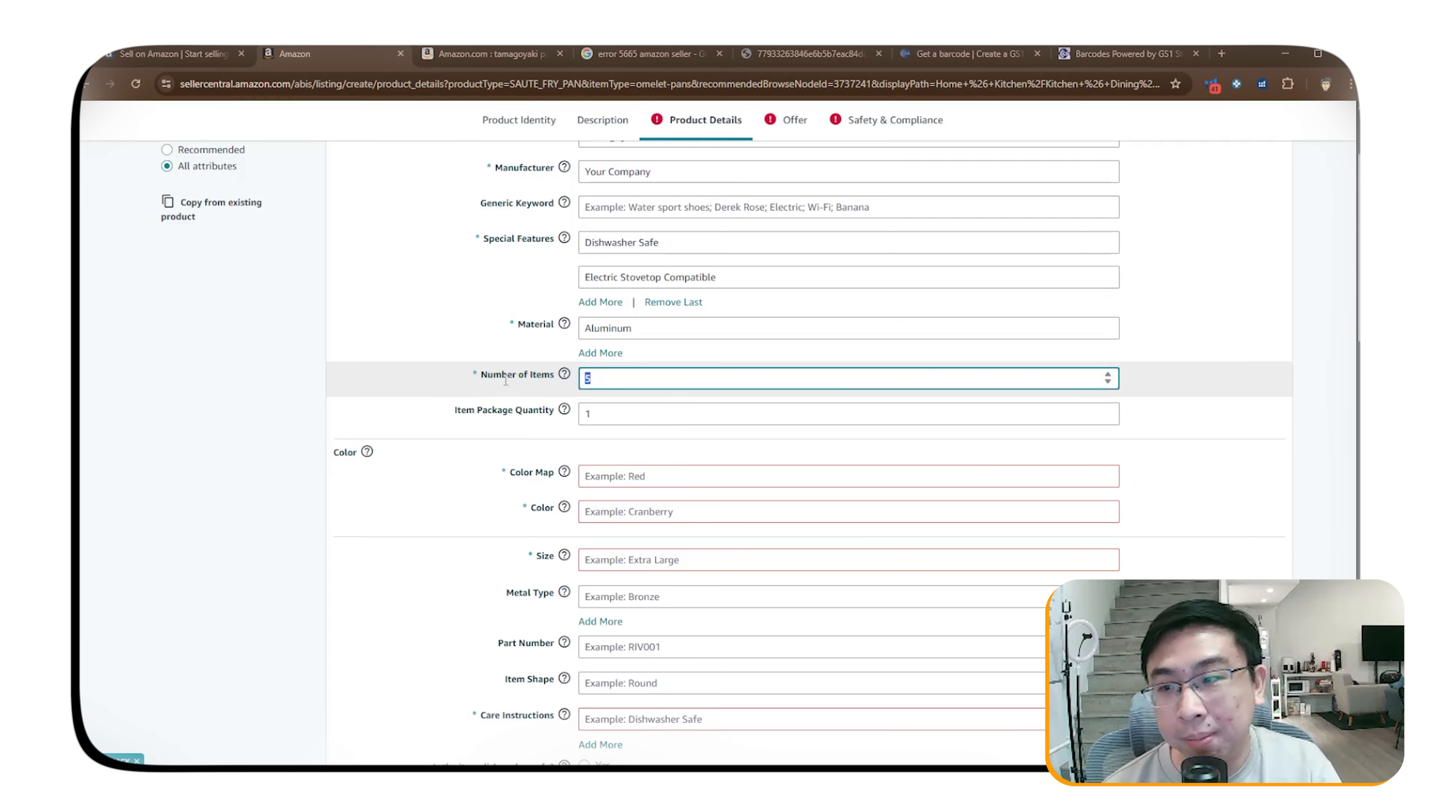
{"action": "left_click", "coordinate": [594, 380]}
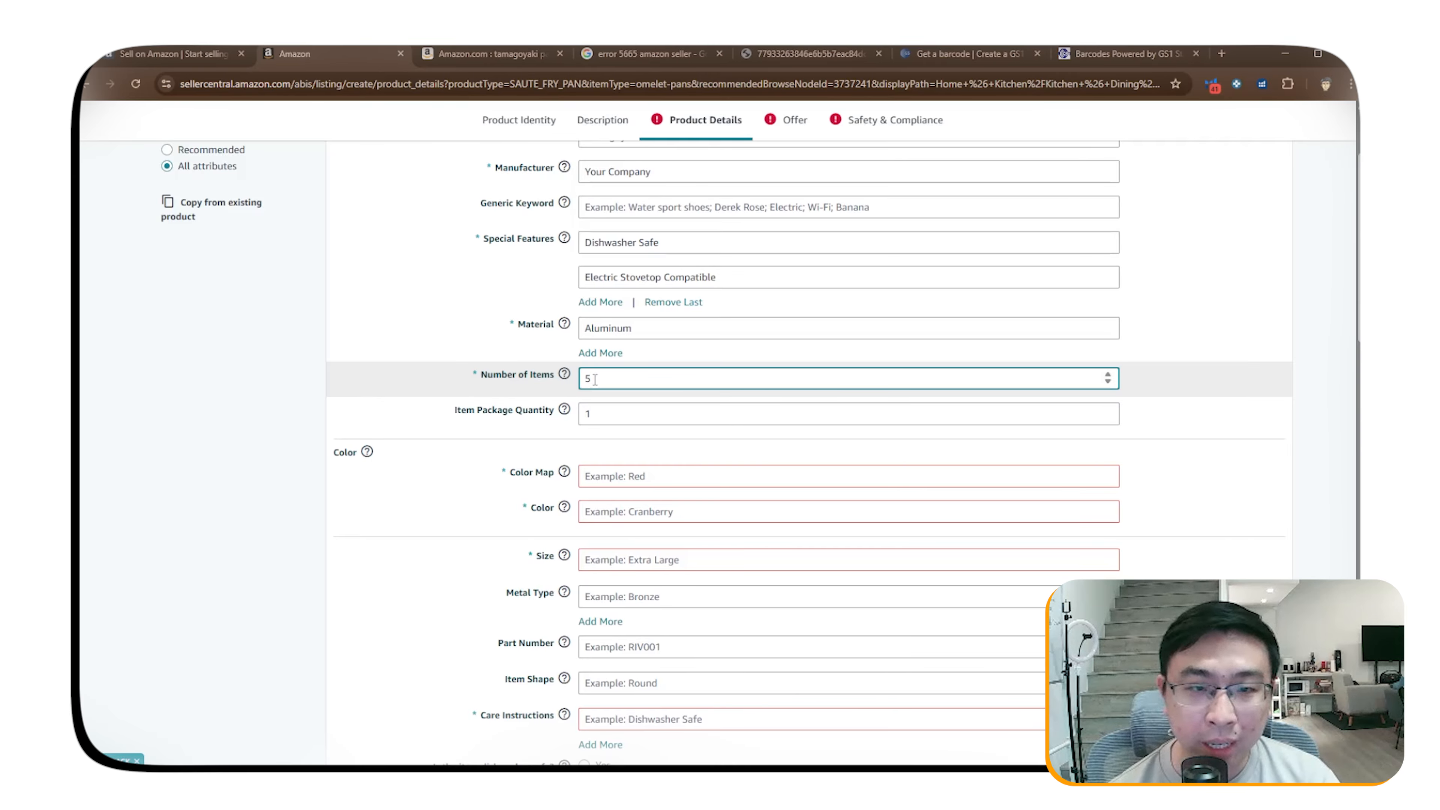
{"action": "left_click", "coordinate": [461, 322]}
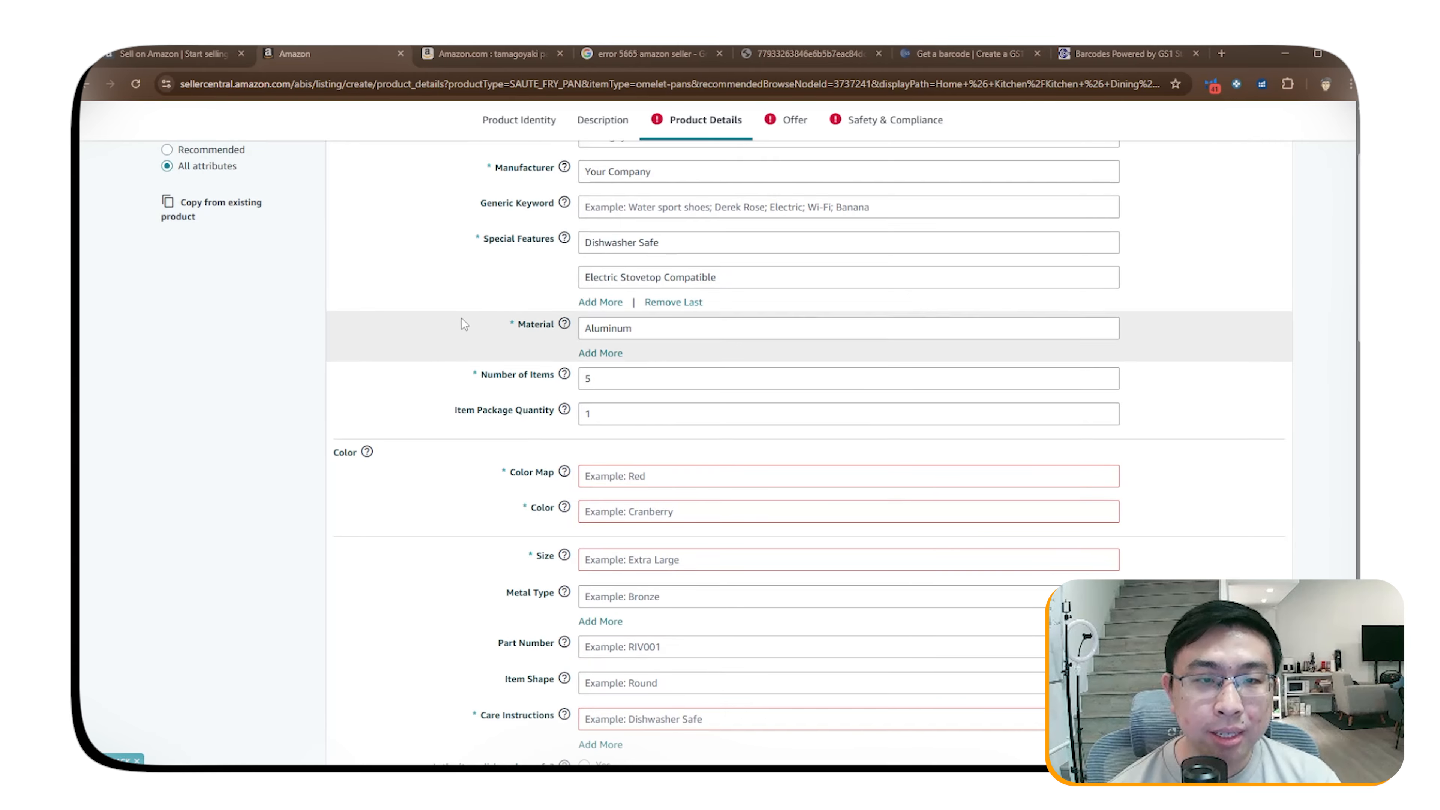
{"action": "triple_click", "coordinate": [457, 408]}
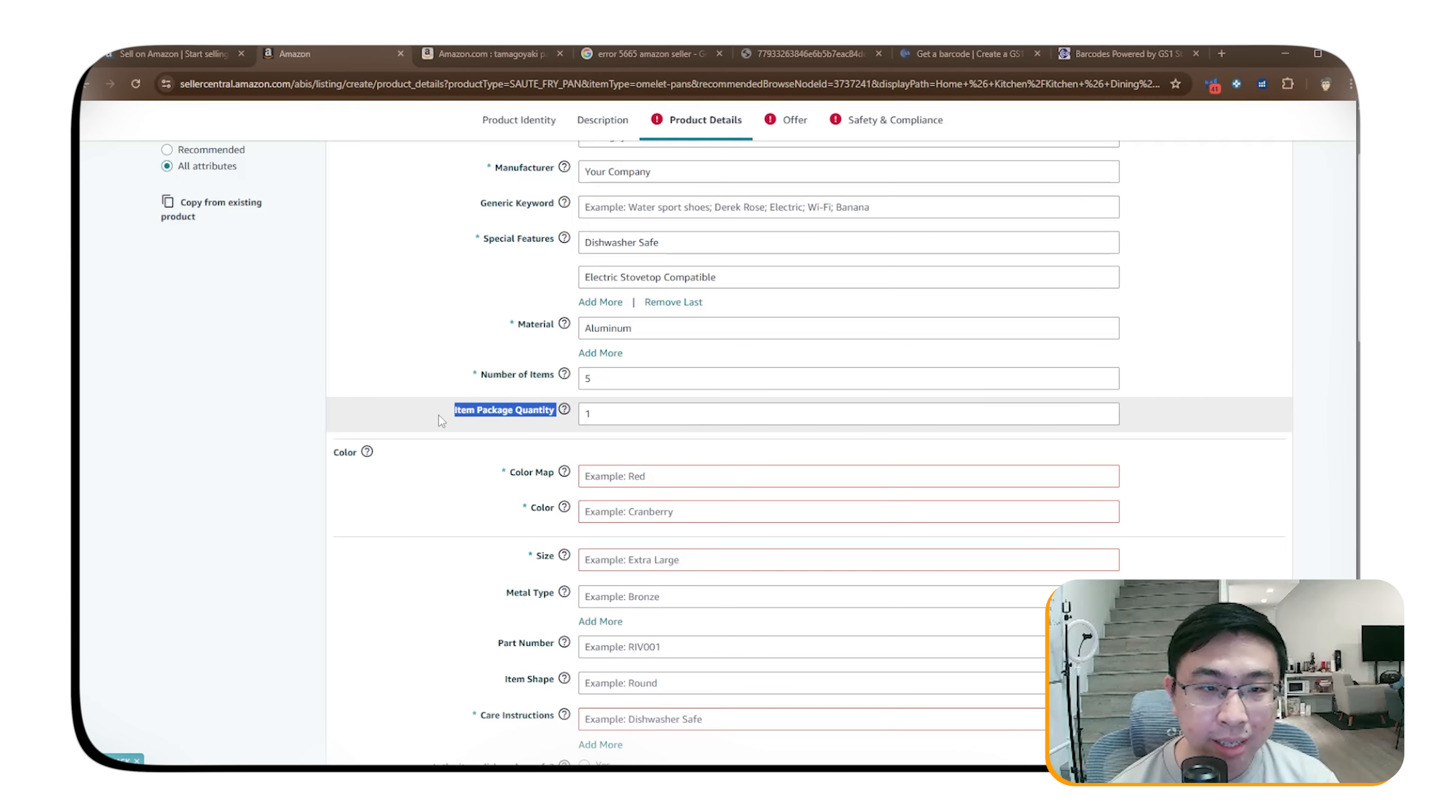
{"action": "left_click", "coordinate": [426, 418]}
Set both the Color Map and Color to Black, and enter Large as the size.
{"action": "scroll", "coordinate": [663, 272], "scroll_direction": "down", "scroll_amount": 3}
{"action": "left_click", "coordinate": [656, 266]}
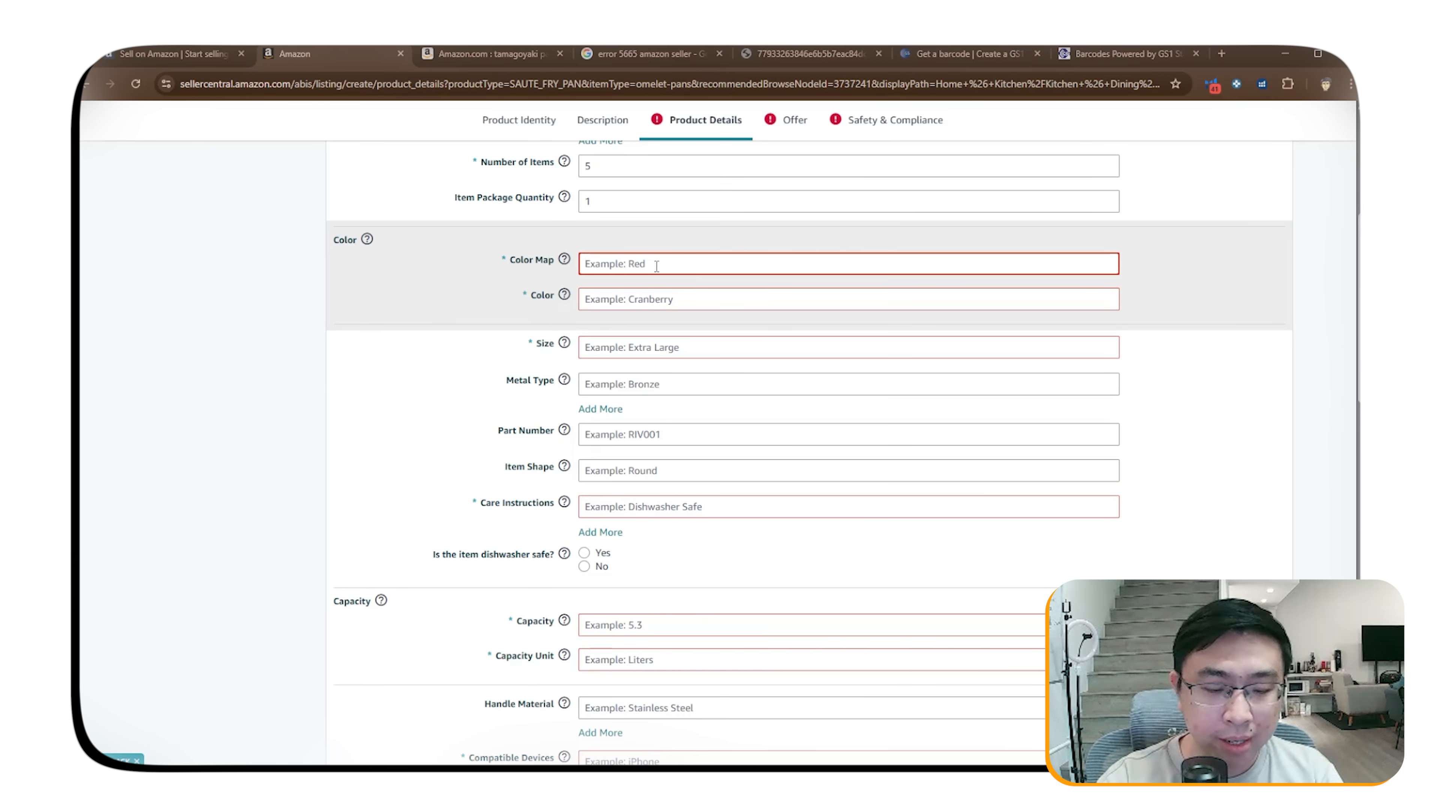
{"action": "type", "text": "Black"}
{"action": "left_click", "coordinate": [676, 301]}
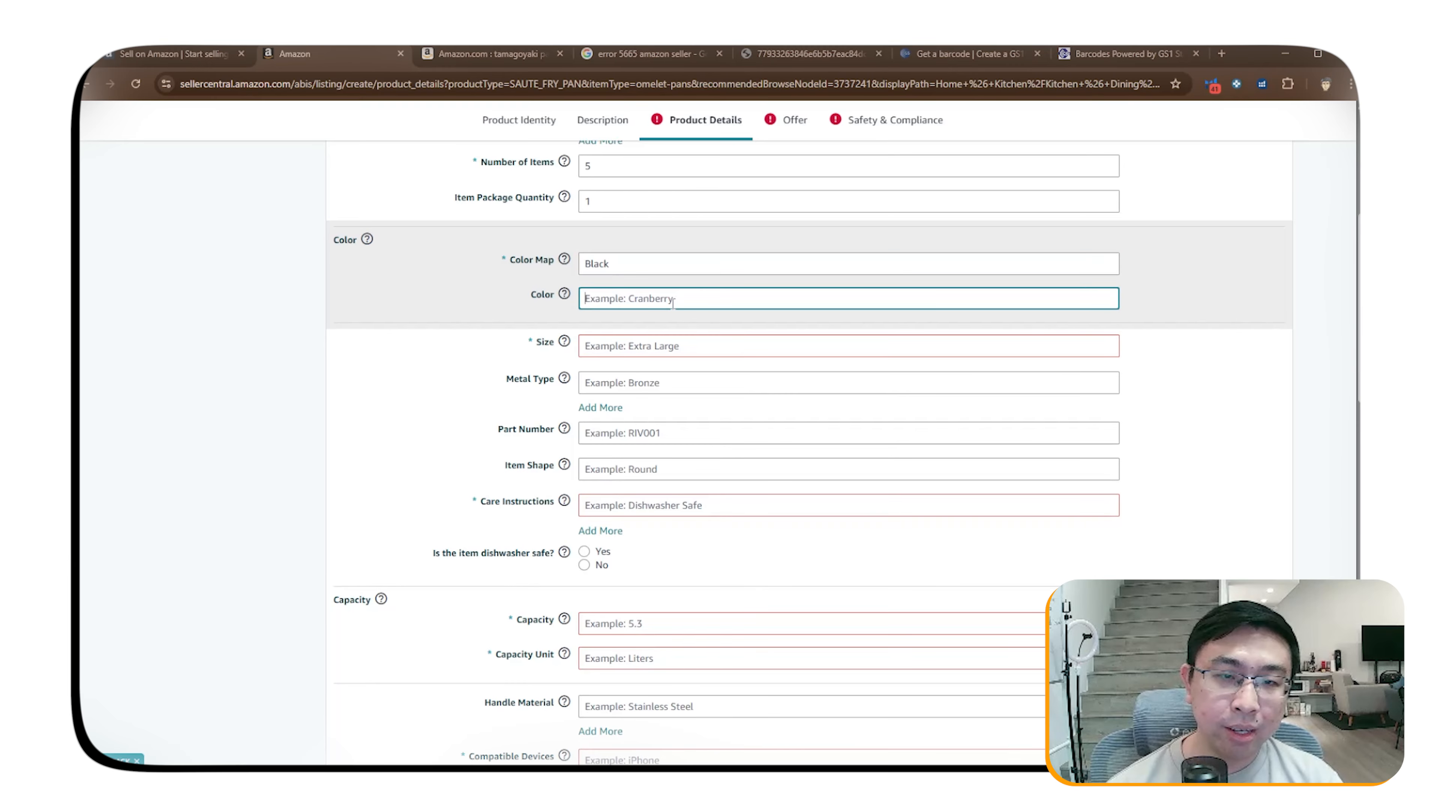
{"action": "type", "text": "Black"}
{"action": "left_click", "coordinate": [609, 346]}
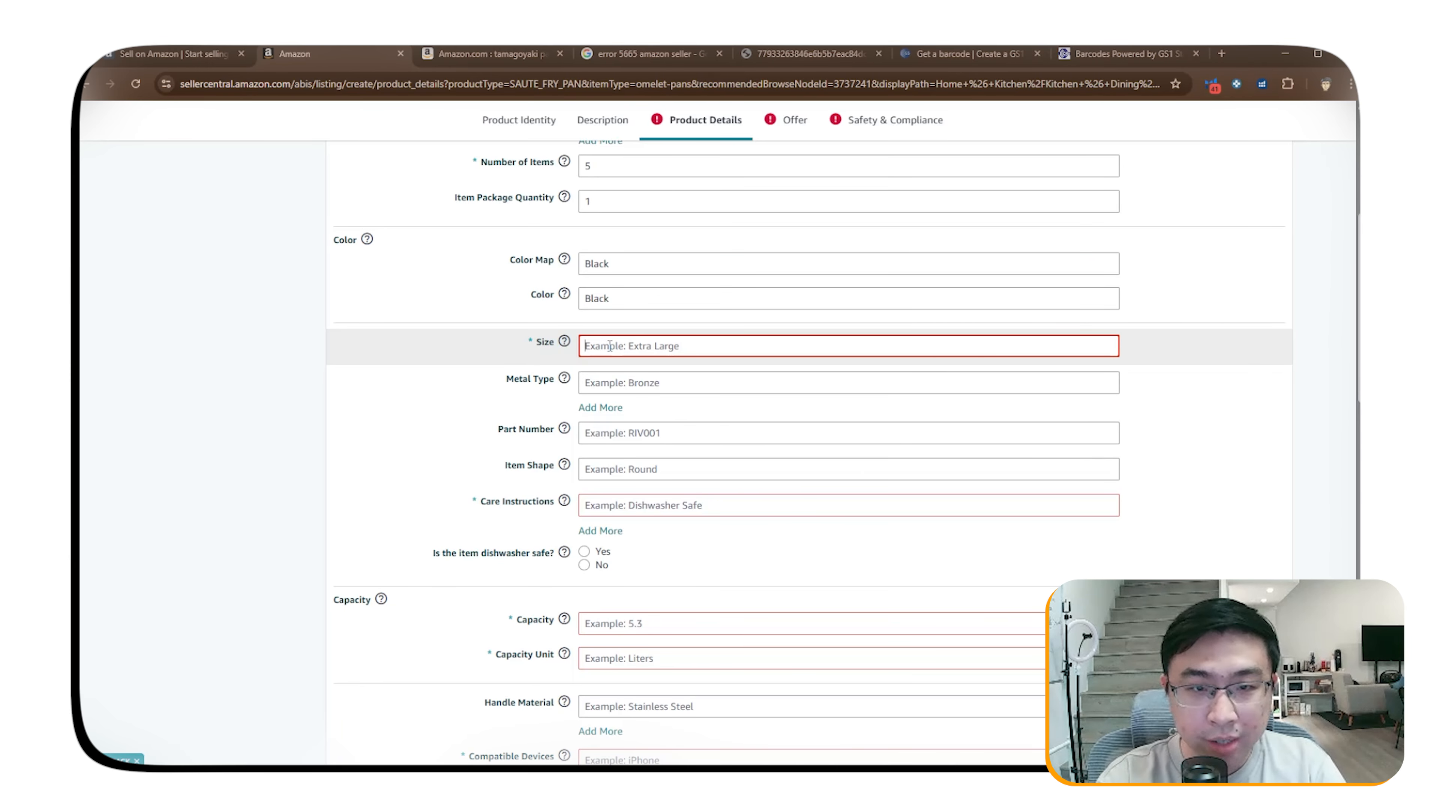
{"action": "type", "text": "Large"}
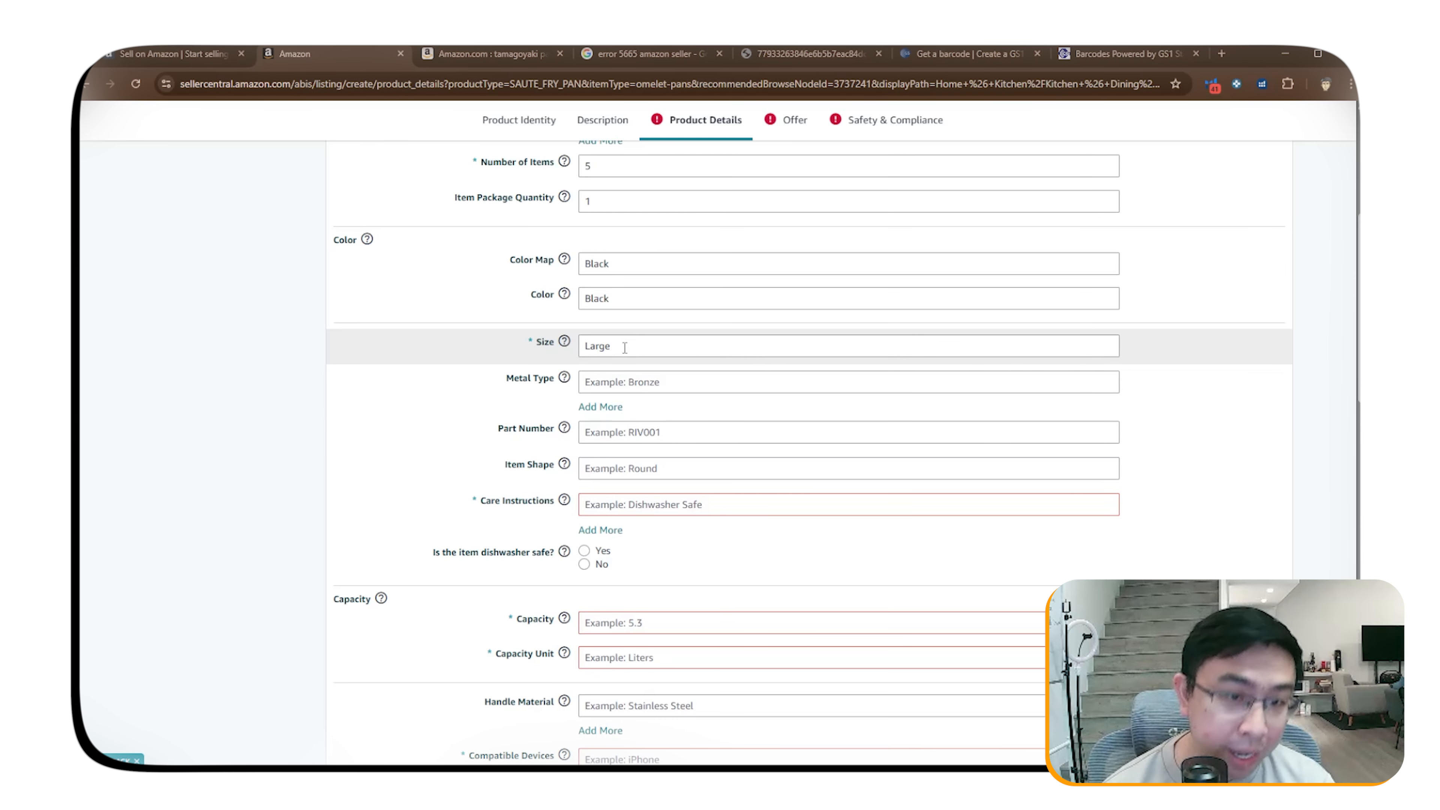
Choose Dishwasher Safe as the care instruction.
{"action": "scroll", "coordinate": [589, 348], "scroll_direction": "down", "scroll_amount": 3}
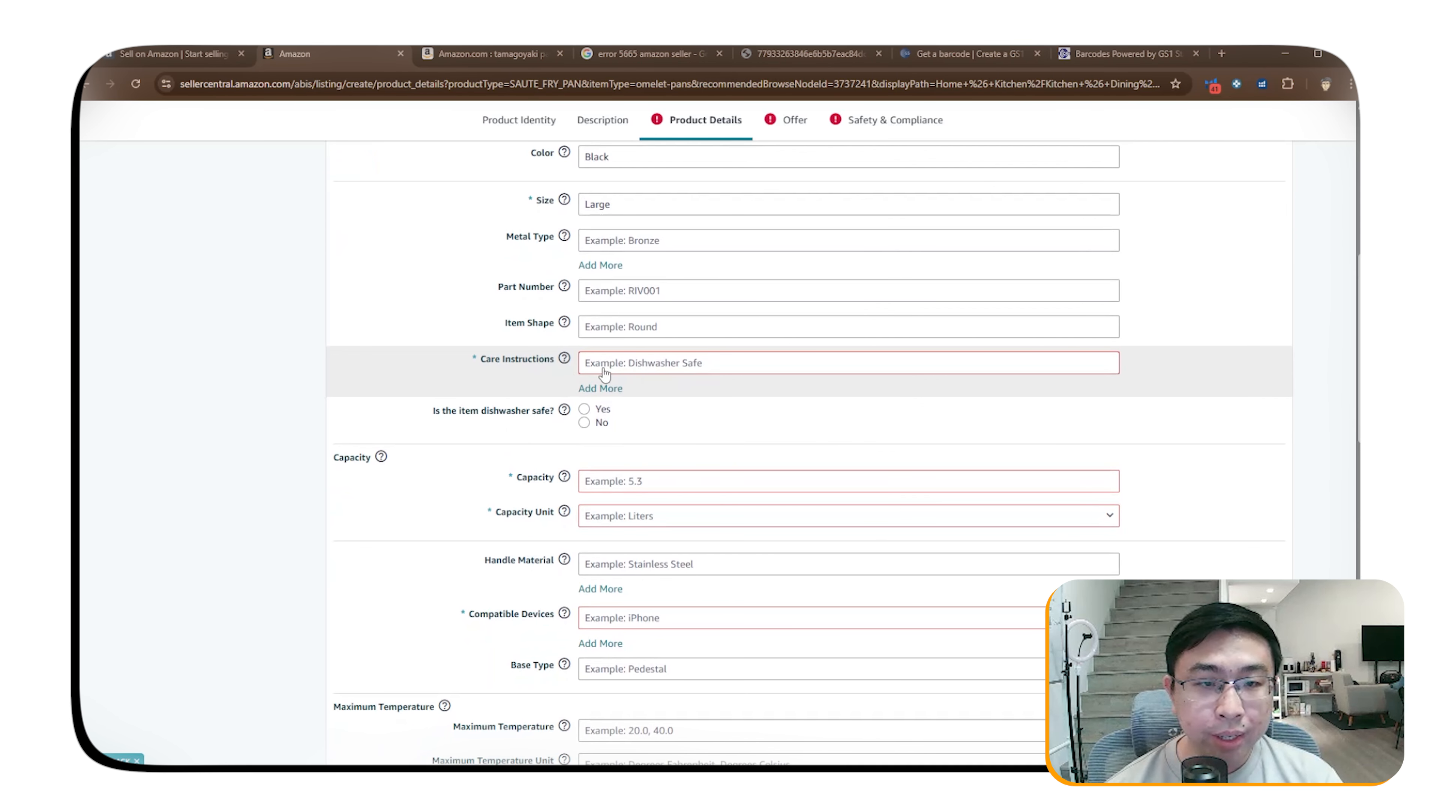
{"action": "left_click", "coordinate": [625, 367]}
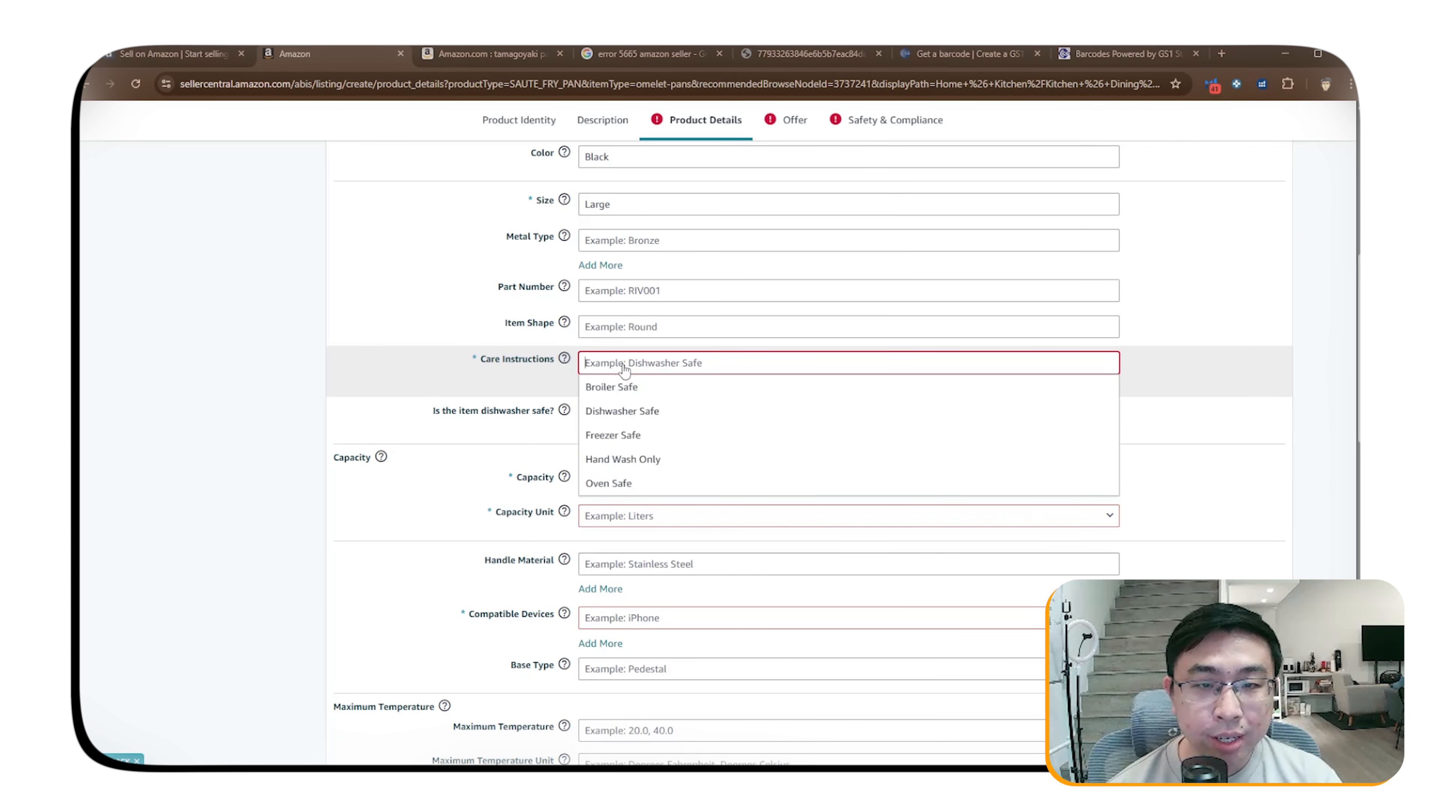
{"action": "left_click", "coordinate": [669, 410]}
Set the pan's capacity to 2 with Fluid Ounces as the capacity unit.
{"action": "scroll", "coordinate": [635, 391], "scroll_direction": "down", "scroll_amount": 3}
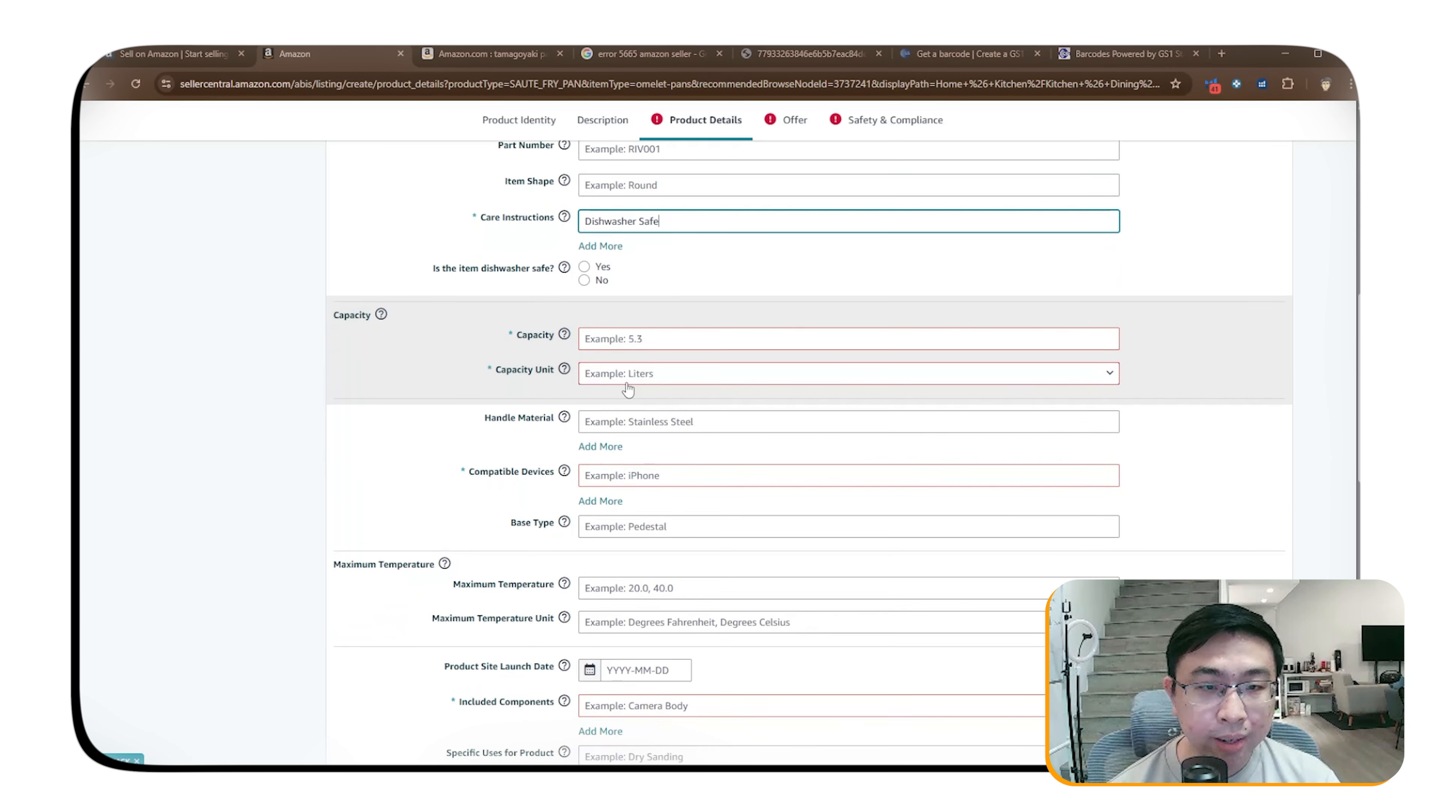
{"action": "left_click", "coordinate": [627, 377]}
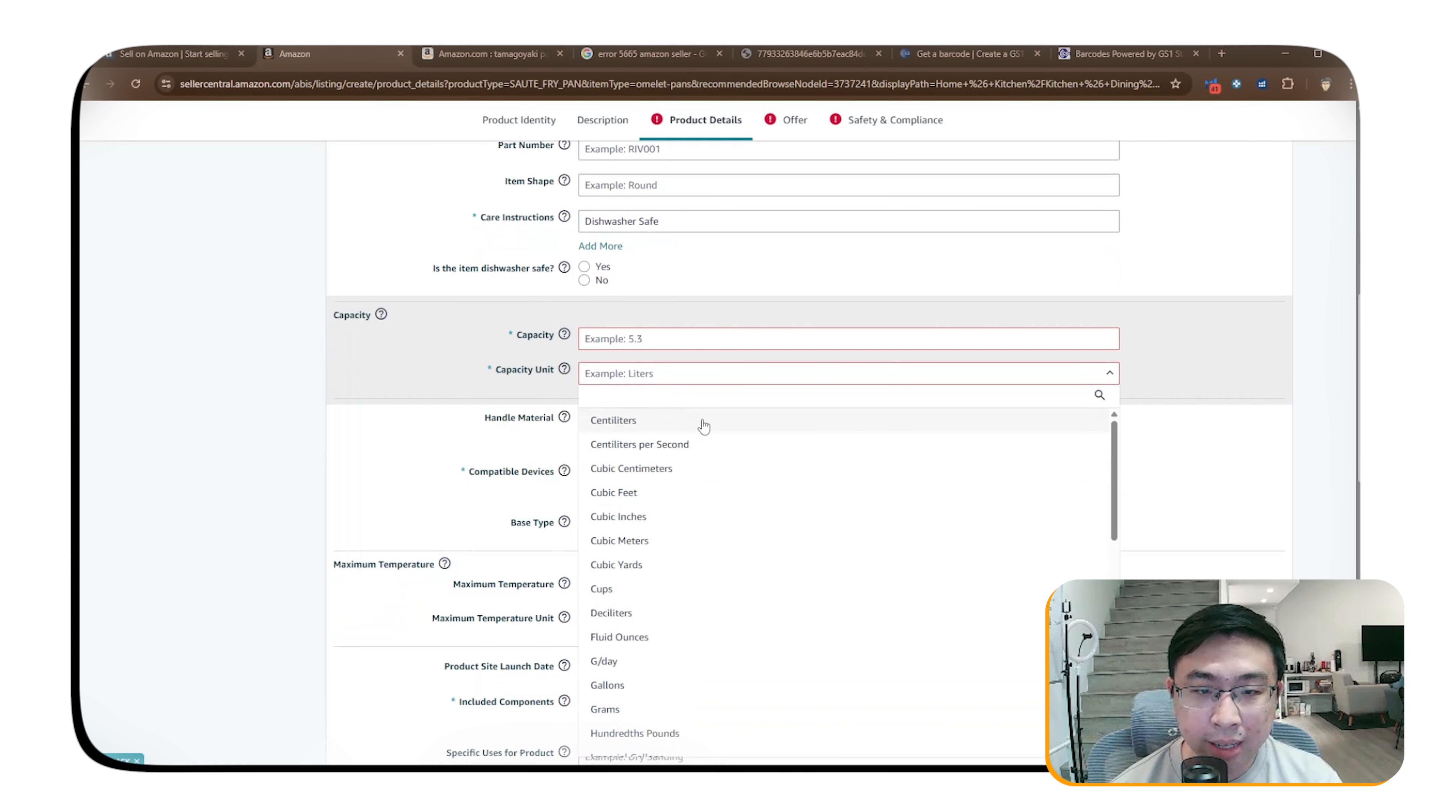
{"action": "scroll", "coordinate": [692, 516], "scroll_direction": "down", "scroll_amount": 1}
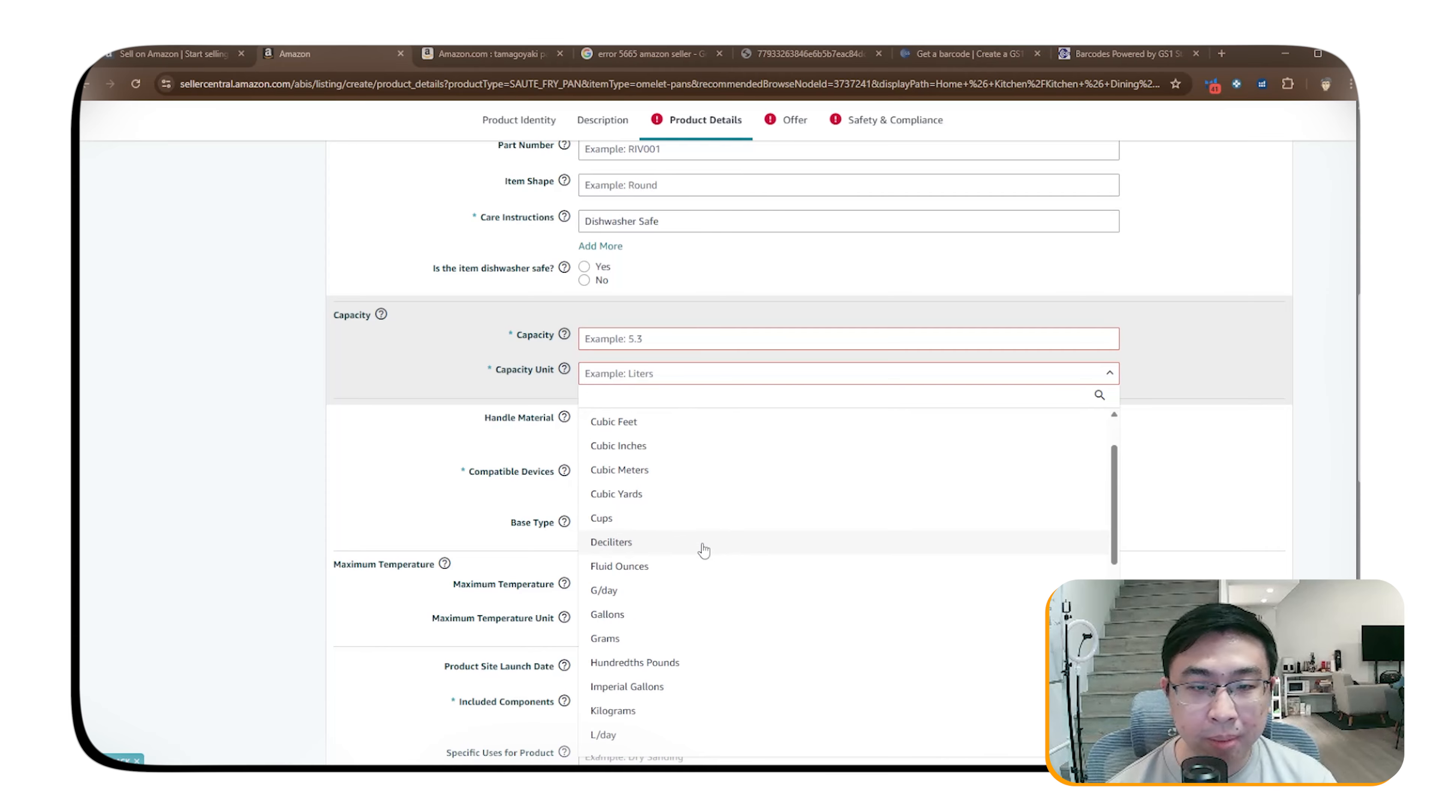
{"action": "left_click", "coordinate": [675, 567]}
{"action": "left_click", "coordinate": [650, 338]}
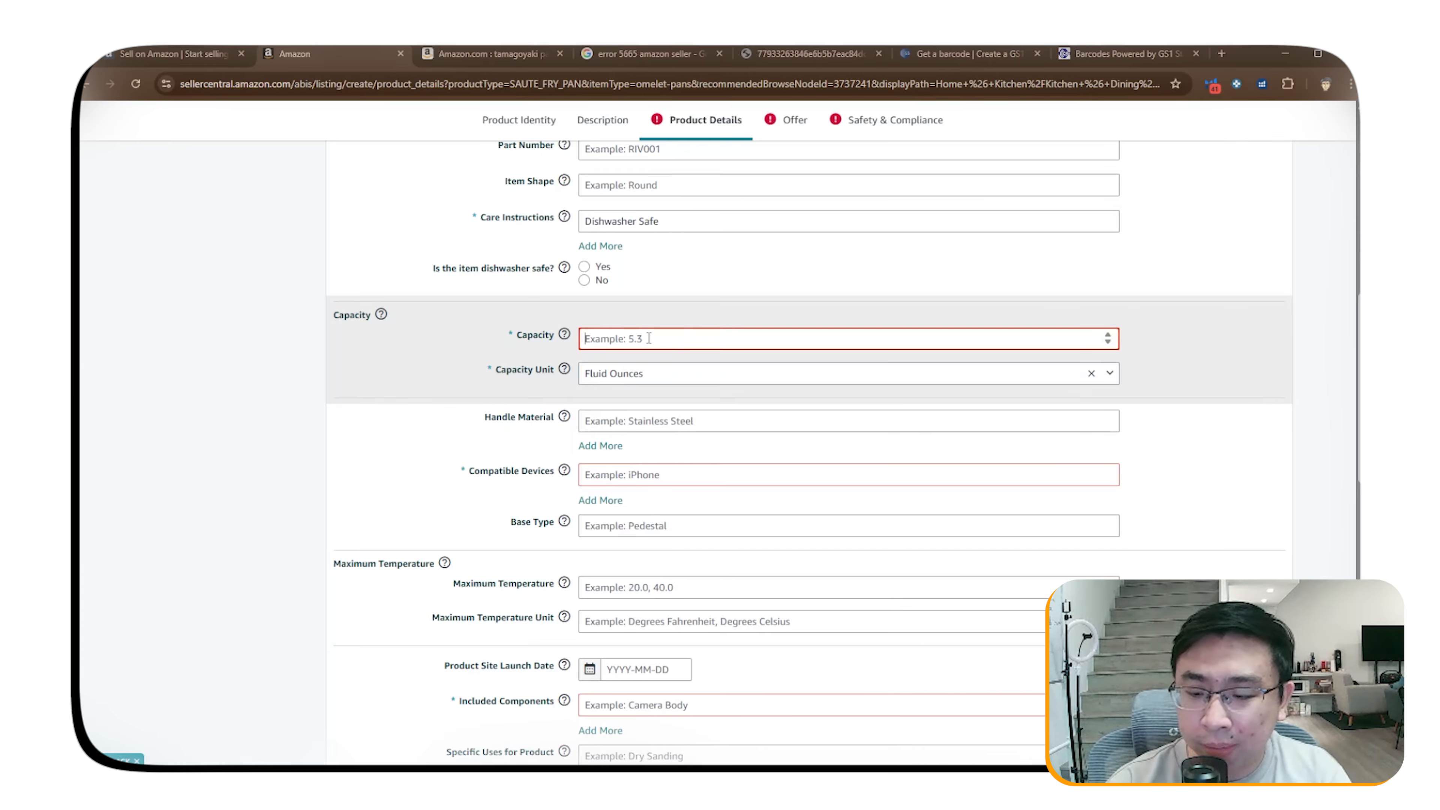
{"action": "type", "text": "2"}
{"action": "left_click", "coordinate": [439, 326]}
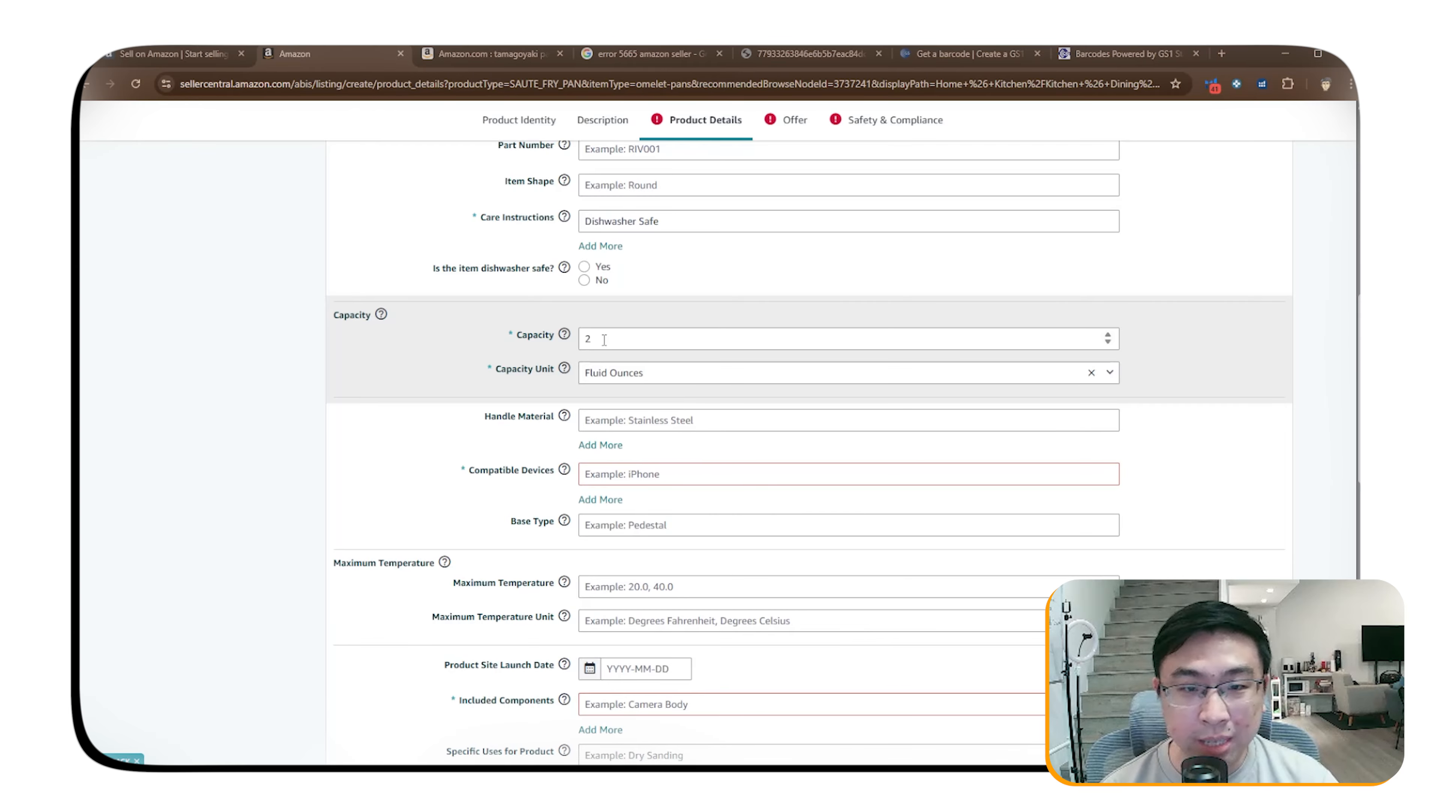
Open the Compatible Devices choices and set the Product Site Launch Date to 2026-01-01.
{"action": "scroll", "coordinate": [589, 329], "scroll_direction": "down", "scroll_amount": 2}
{"action": "left_click", "coordinate": [654, 343]}
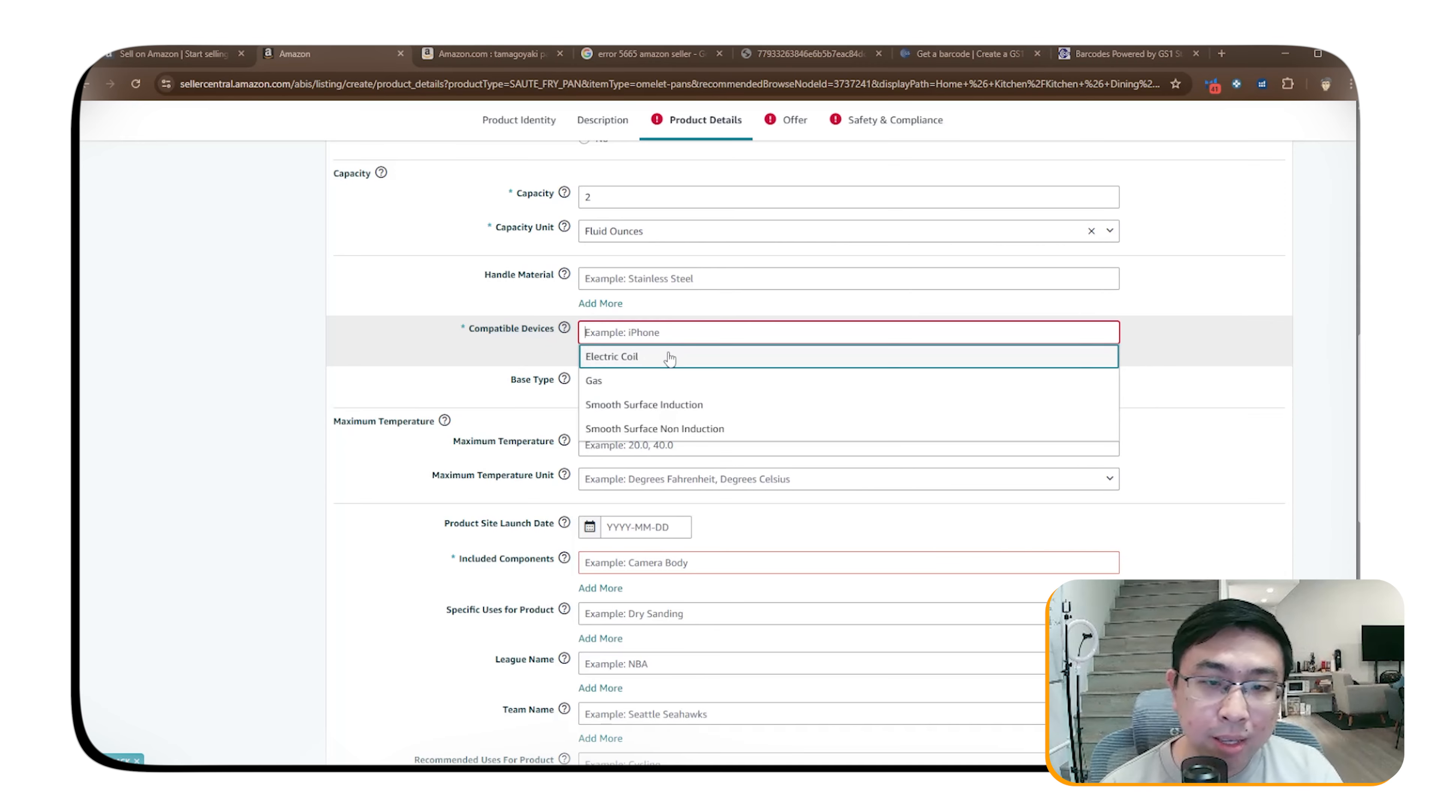
{"action": "scroll", "coordinate": [678, 412], "scroll_direction": "down", "scroll_amount": 3}
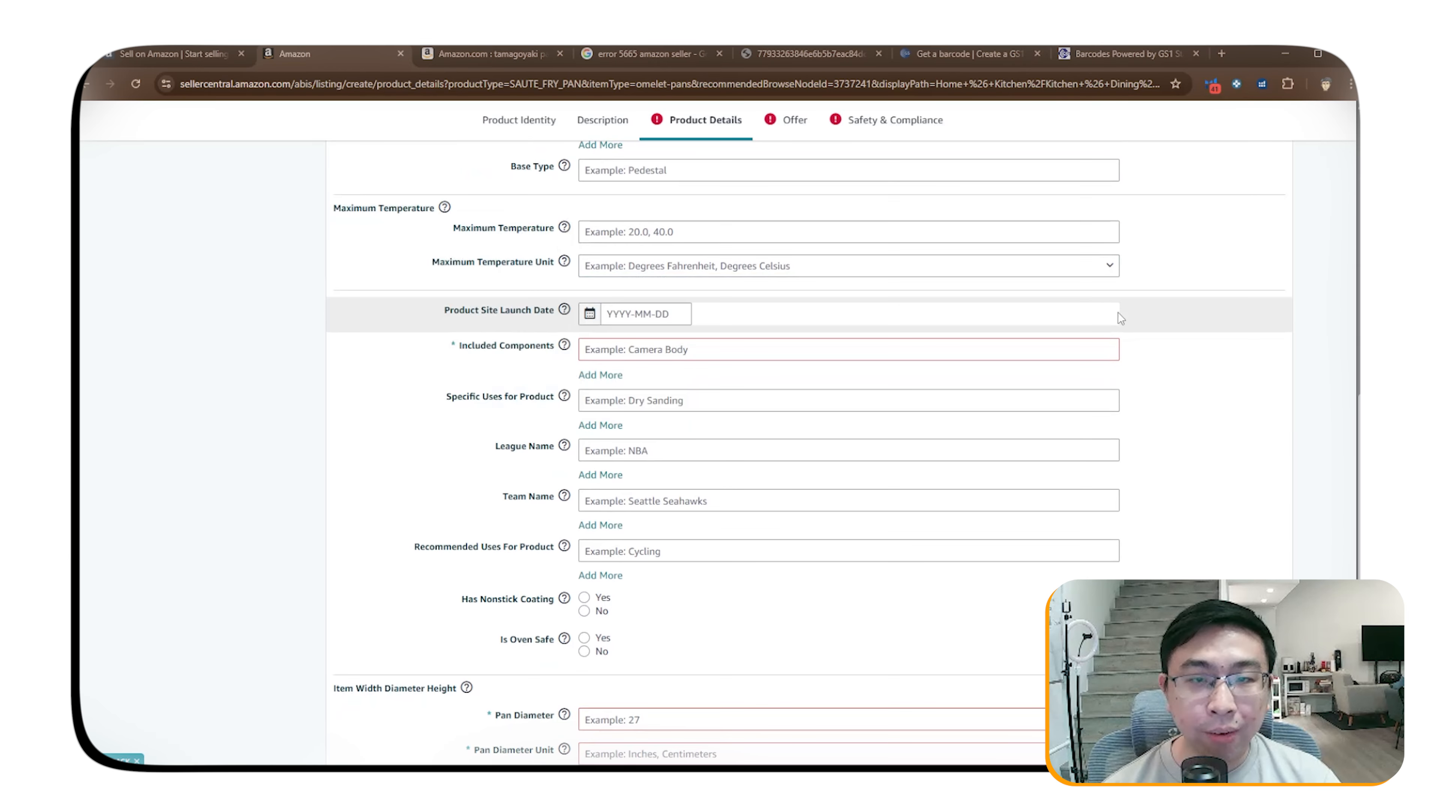
{"action": "left_click", "coordinate": [589, 314]}
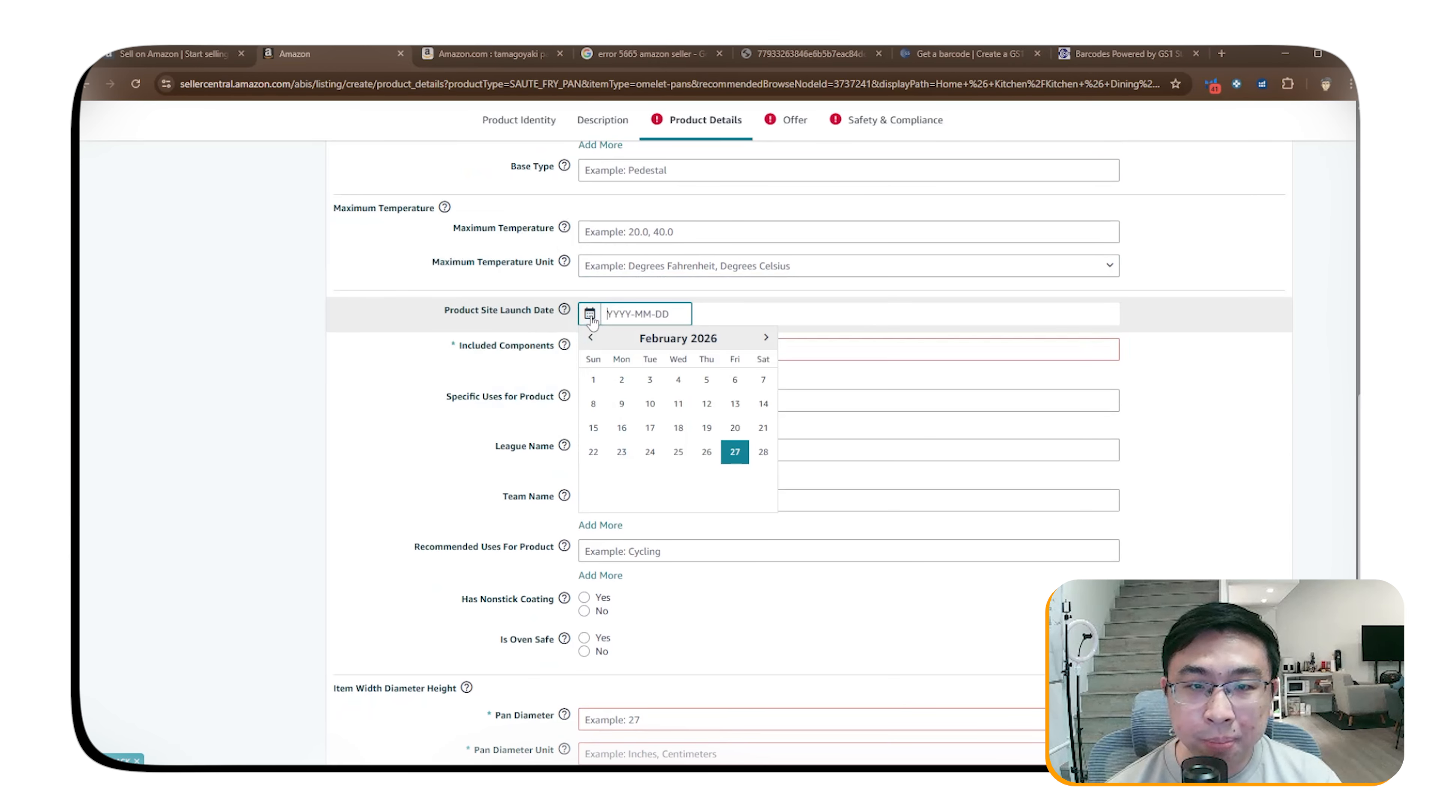
{"action": "left_click", "coordinate": [590, 337]}
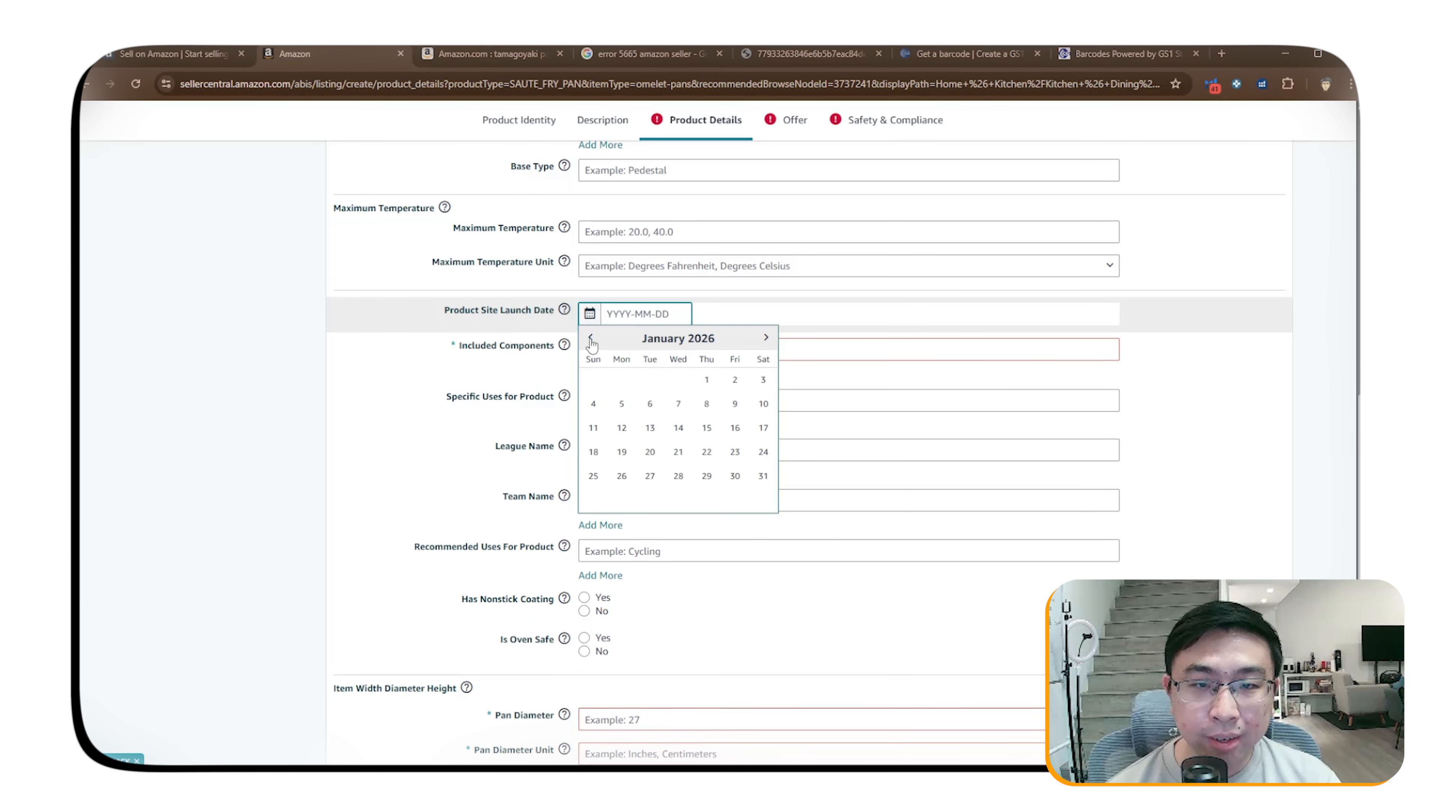
{"action": "left_click", "coordinate": [707, 380]}
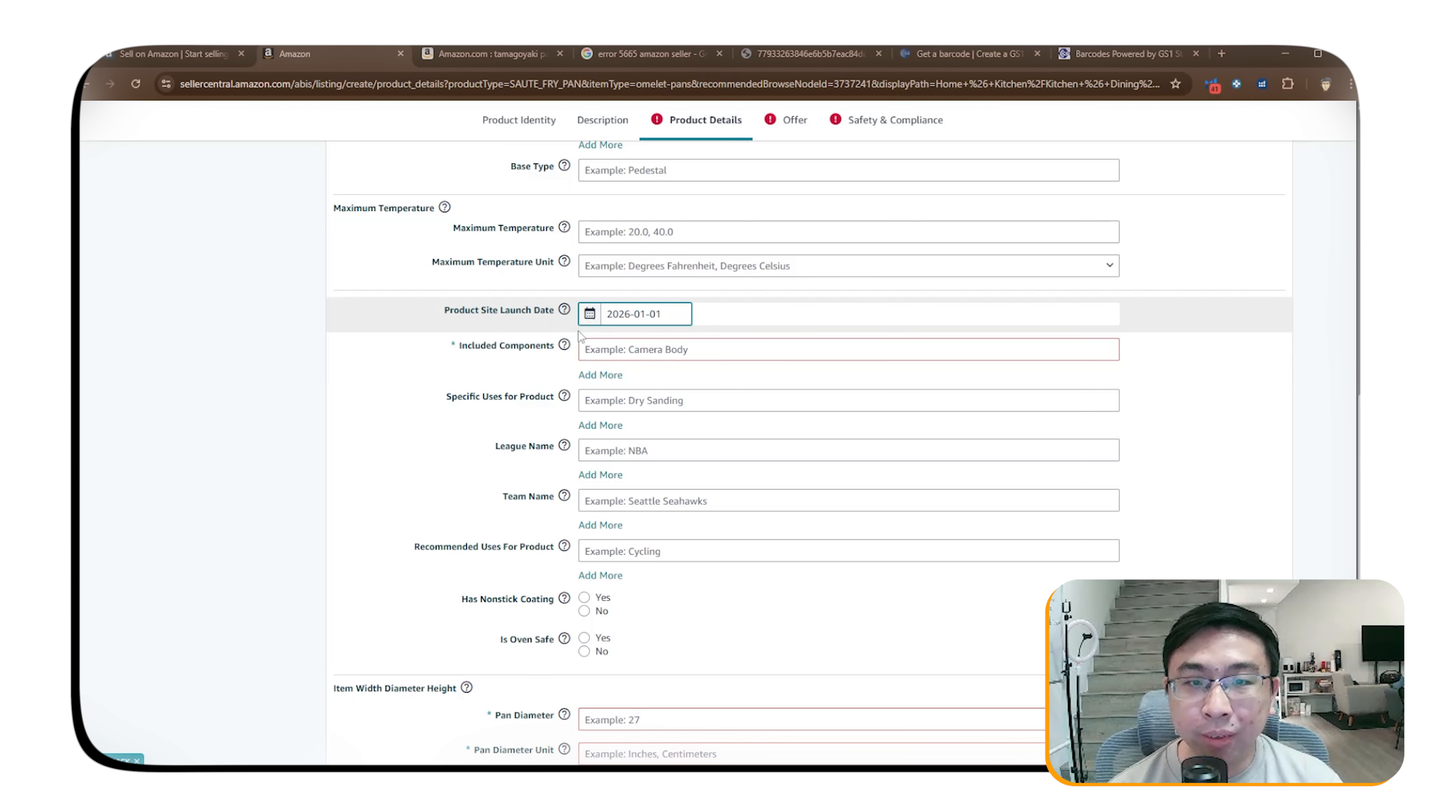
{"action": "left_click", "coordinate": [590, 313]}
{"action": "left_click", "coordinate": [765, 337]}
{"action": "left_click", "coordinate": [765, 338]}
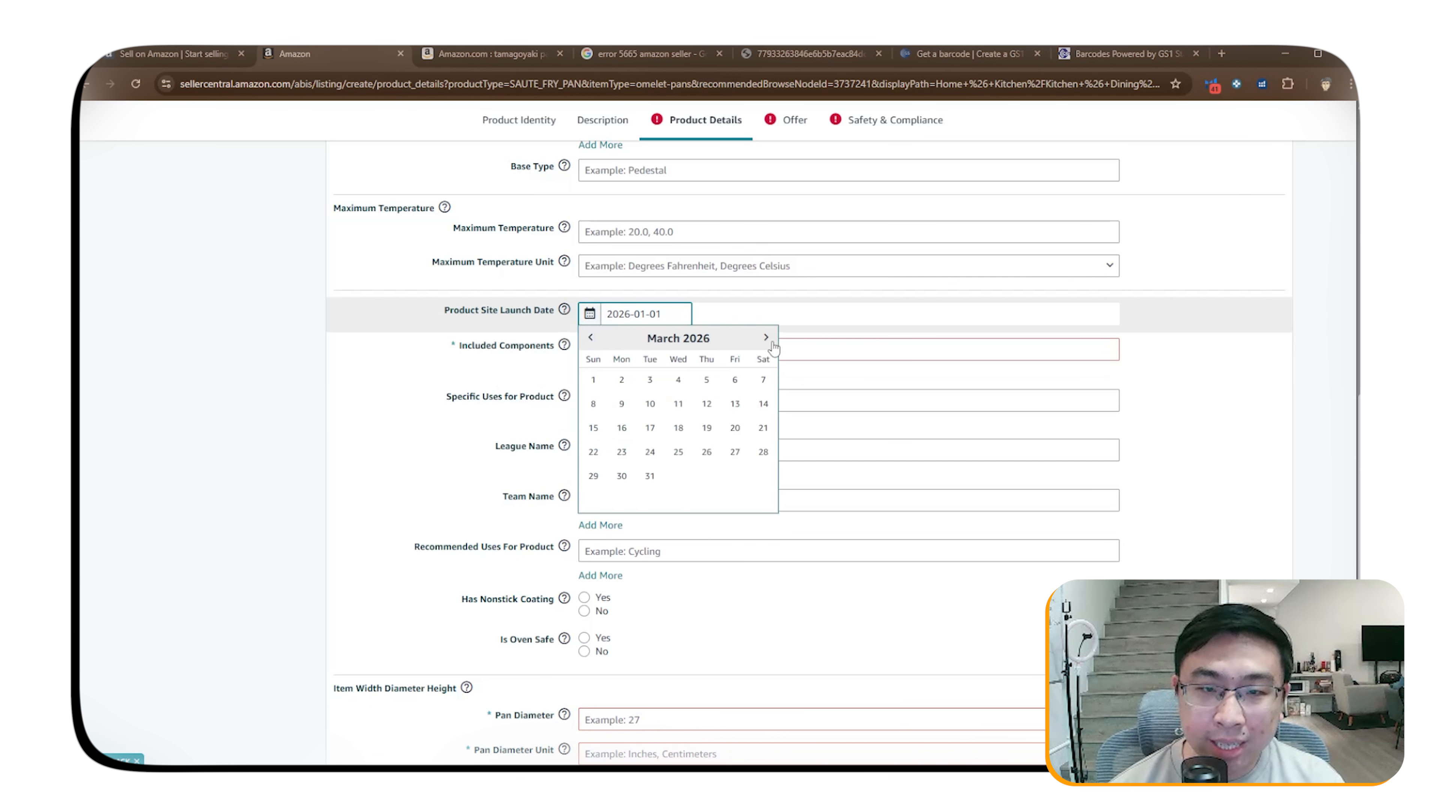
{"action": "left_click", "coordinate": [766, 339]}
{"action": "left_click", "coordinate": [766, 338]}
{"action": "left_click", "coordinate": [766, 338]}
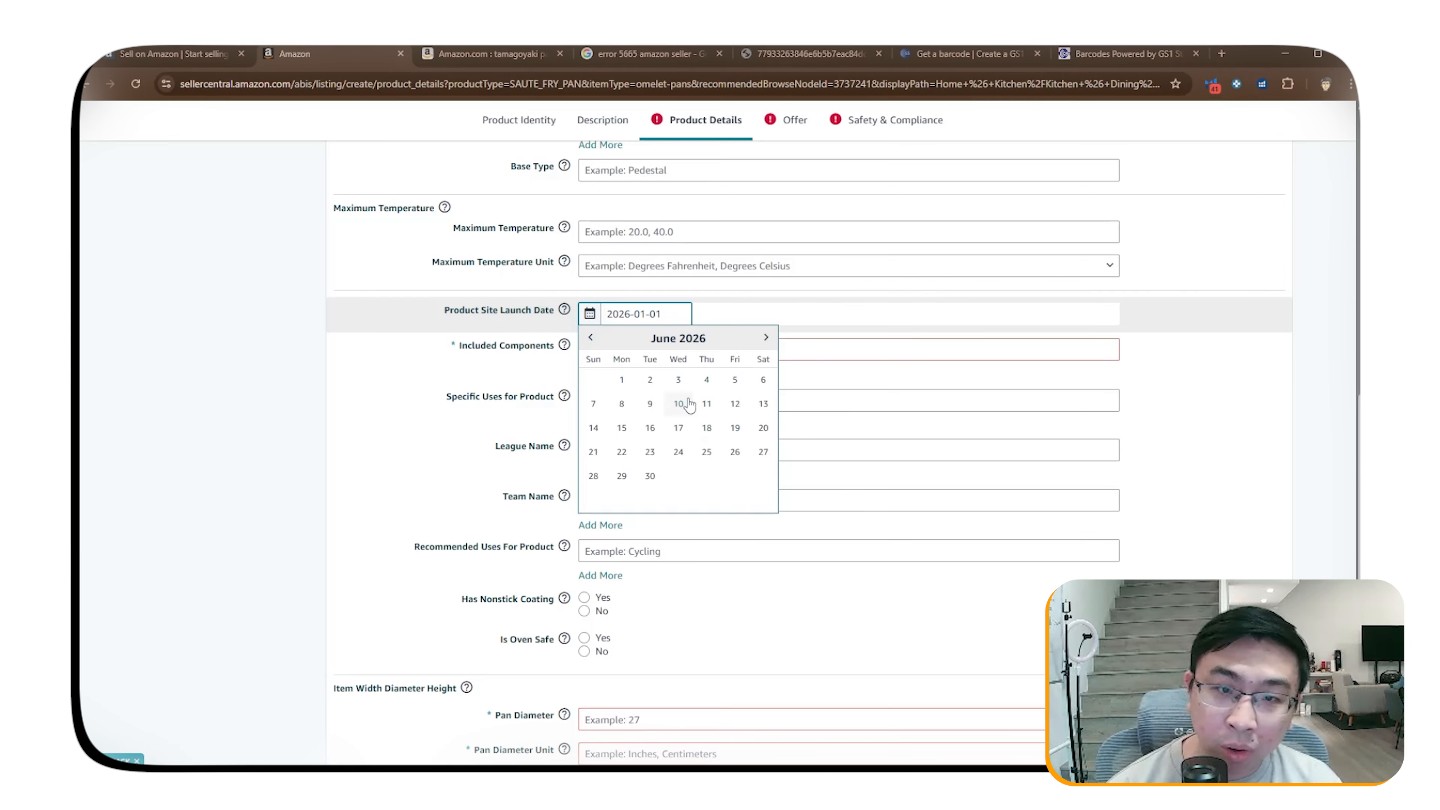
{"action": "left_click", "coordinate": [405, 319]}
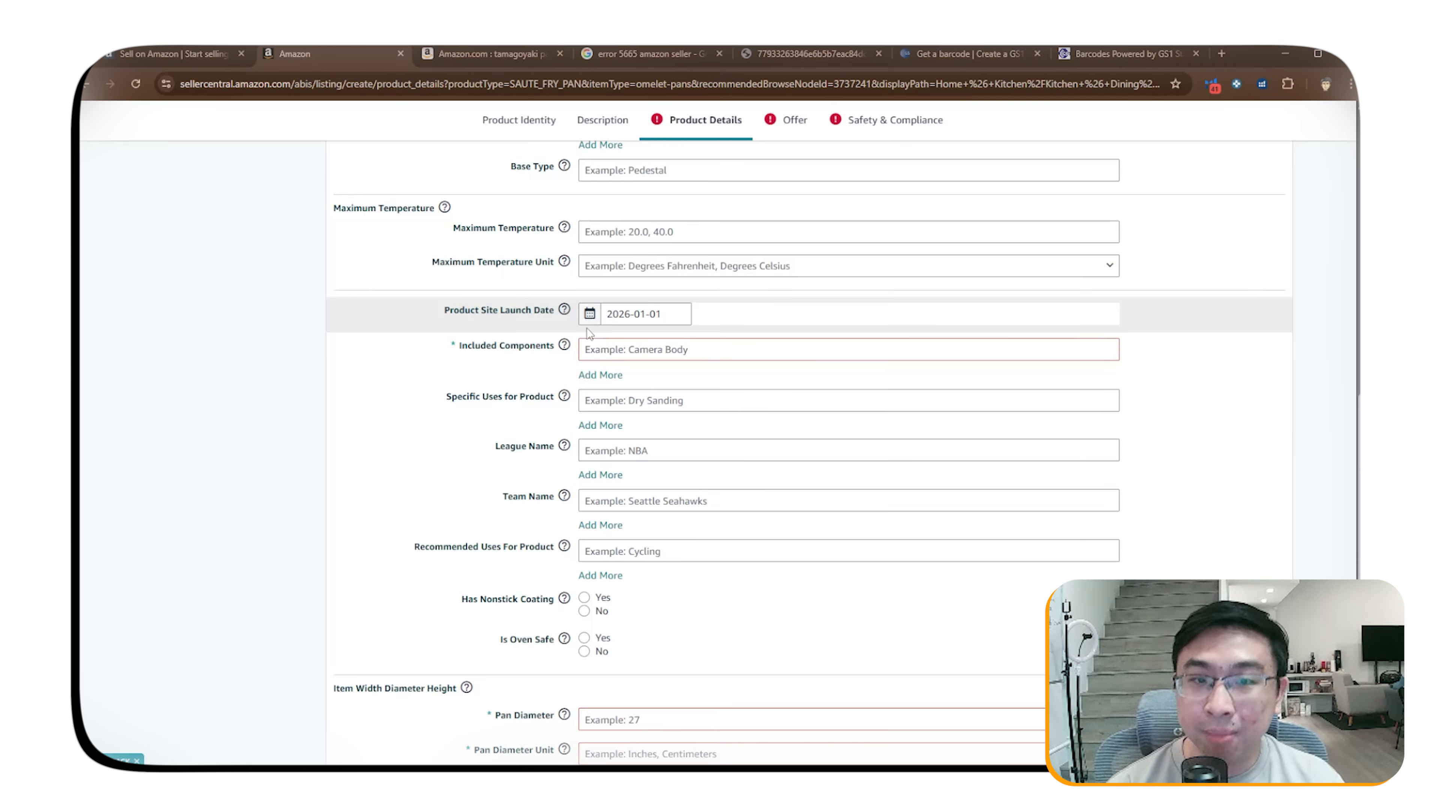
{"action": "left_click_drag", "start_coordinate": [555, 315], "coordinate": [467, 312]}
{"action": "left_click", "coordinate": [467, 312]}
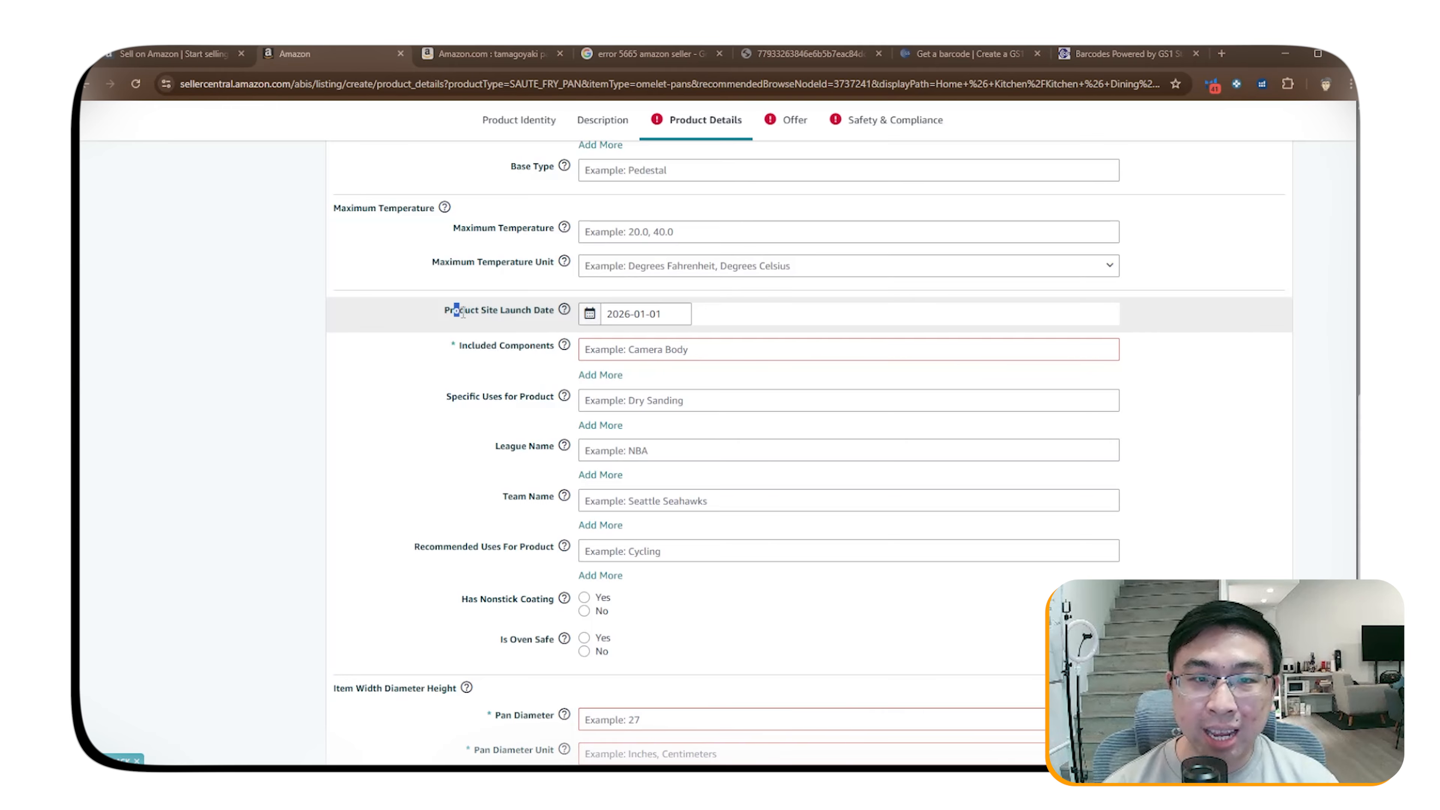
{"action": "left_click_drag", "start_coordinate": [463, 313], "coordinate": [546, 311]}
{"action": "left_click", "coordinate": [545, 312]}
Enter Plastic Handle as the included component of the pan.
{"action": "scroll", "coordinate": [466, 362], "scroll_direction": "down", "scroll_amount": 1}
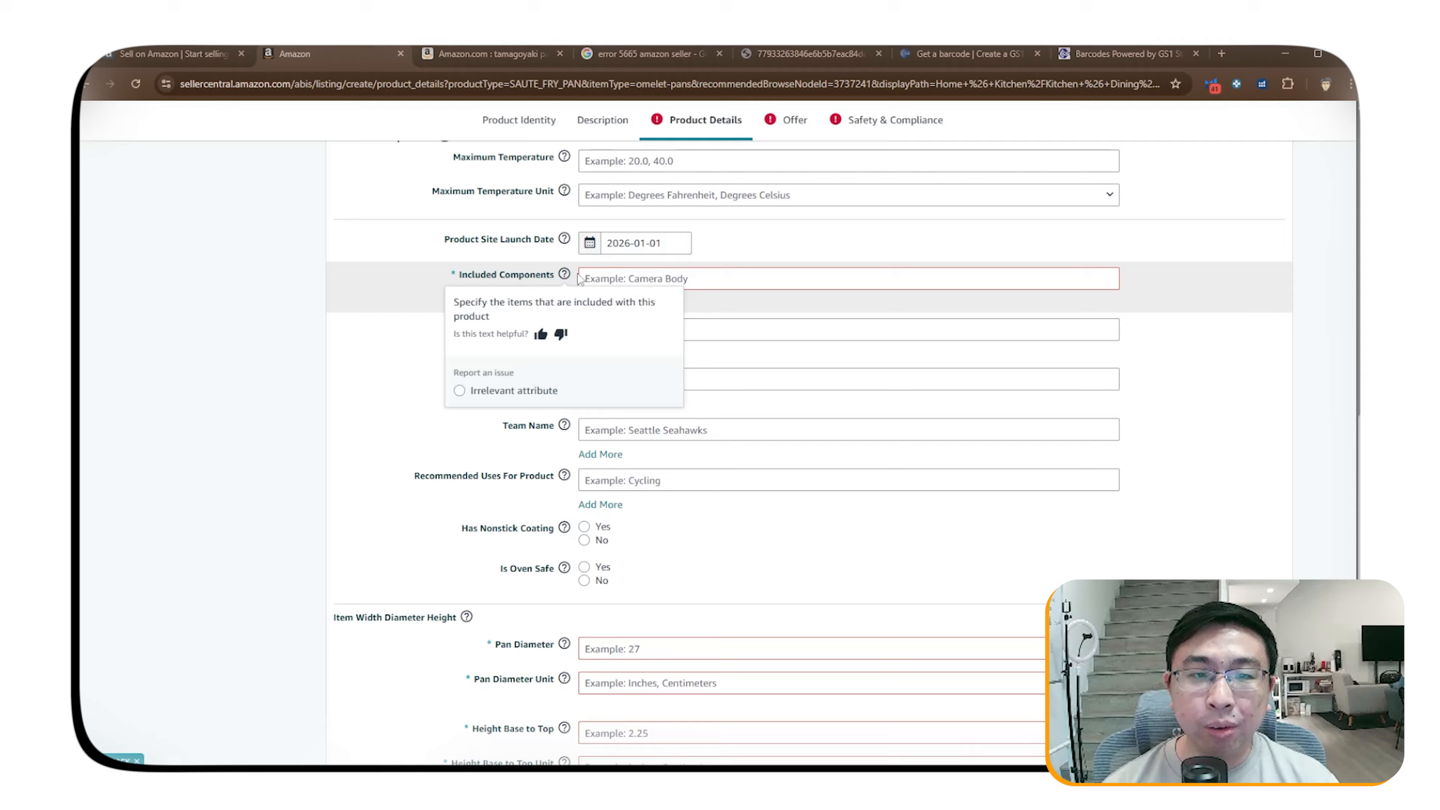
{"action": "left_click", "coordinate": [660, 284]}
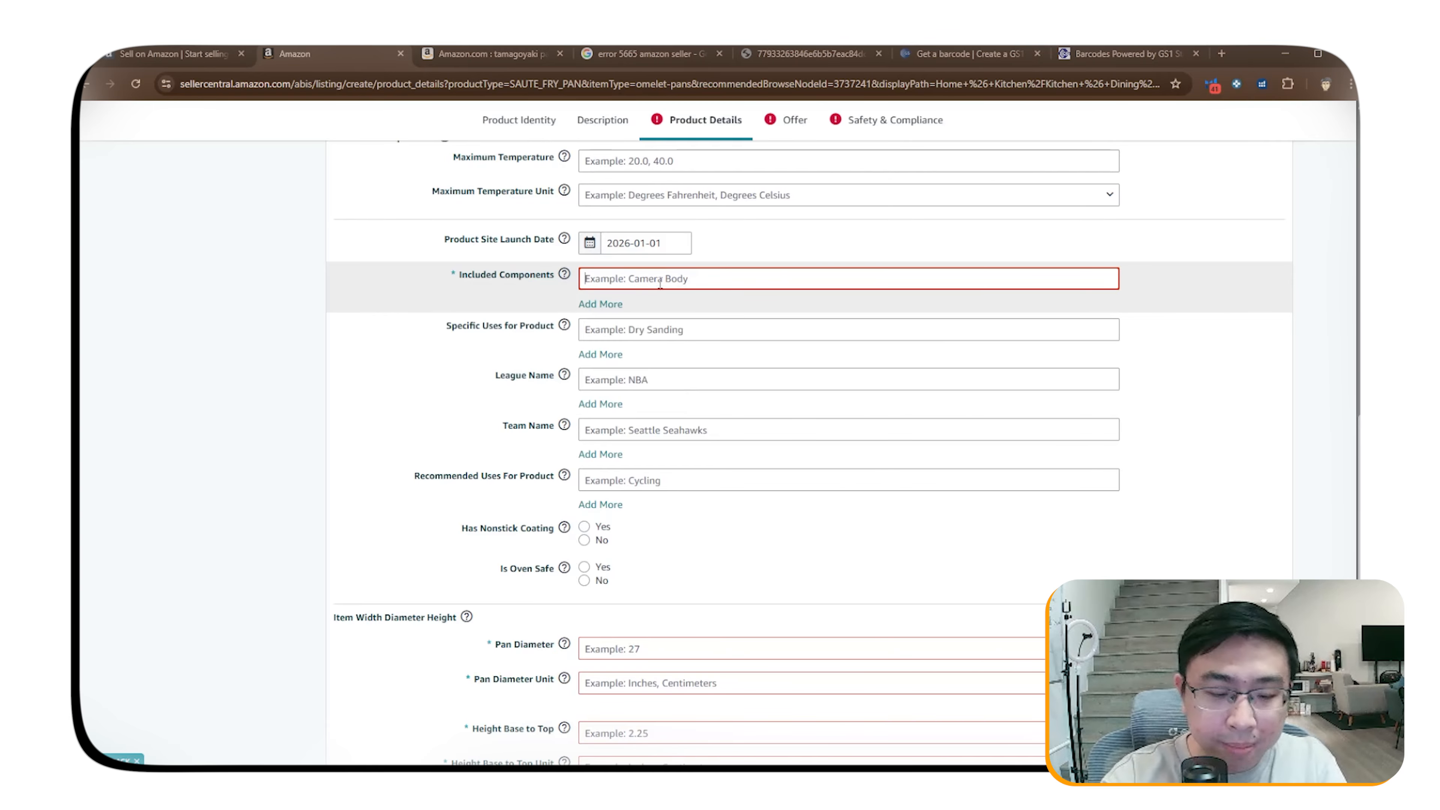
{"action": "type", "text": "Plast"}
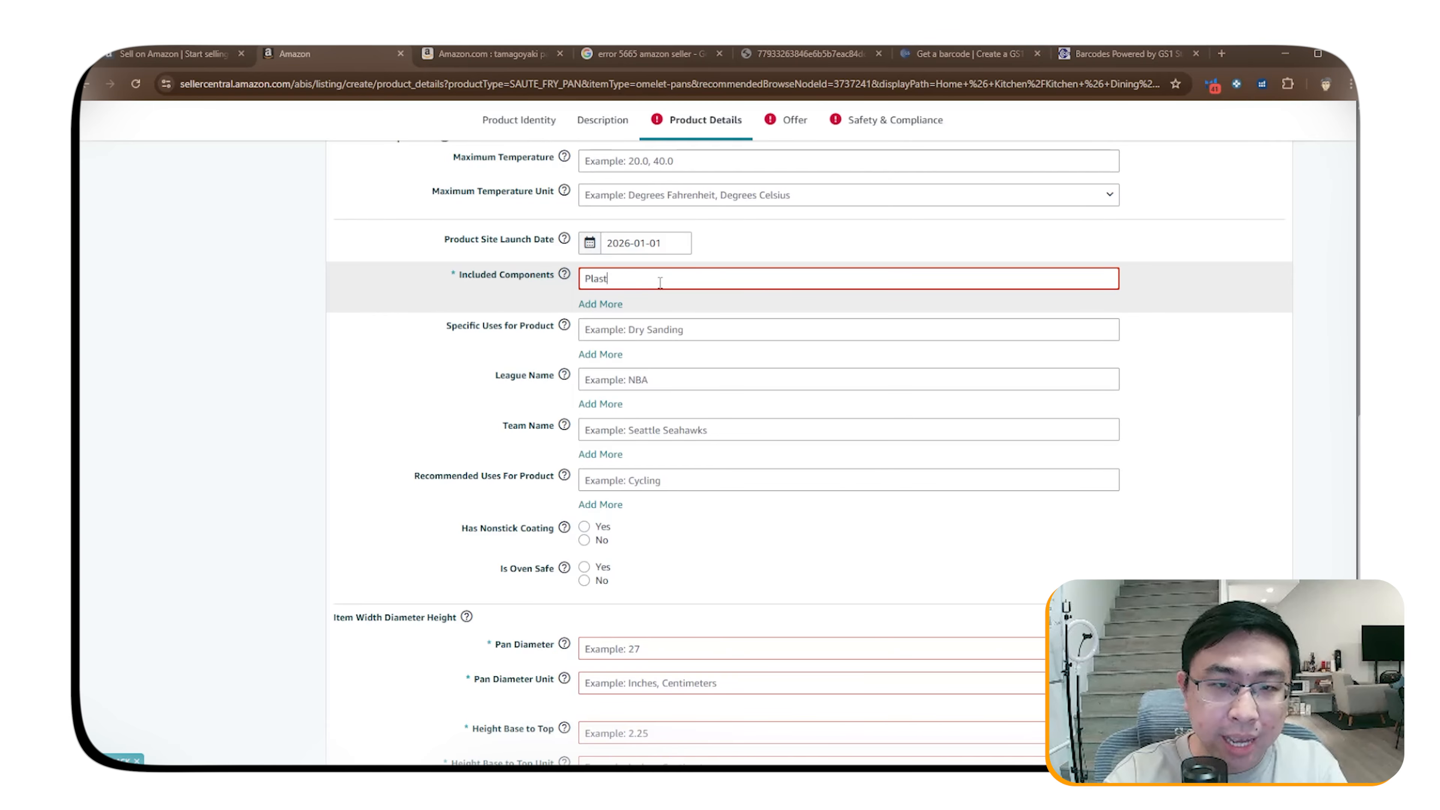
{"action": "type", "text": "ic Handle"}
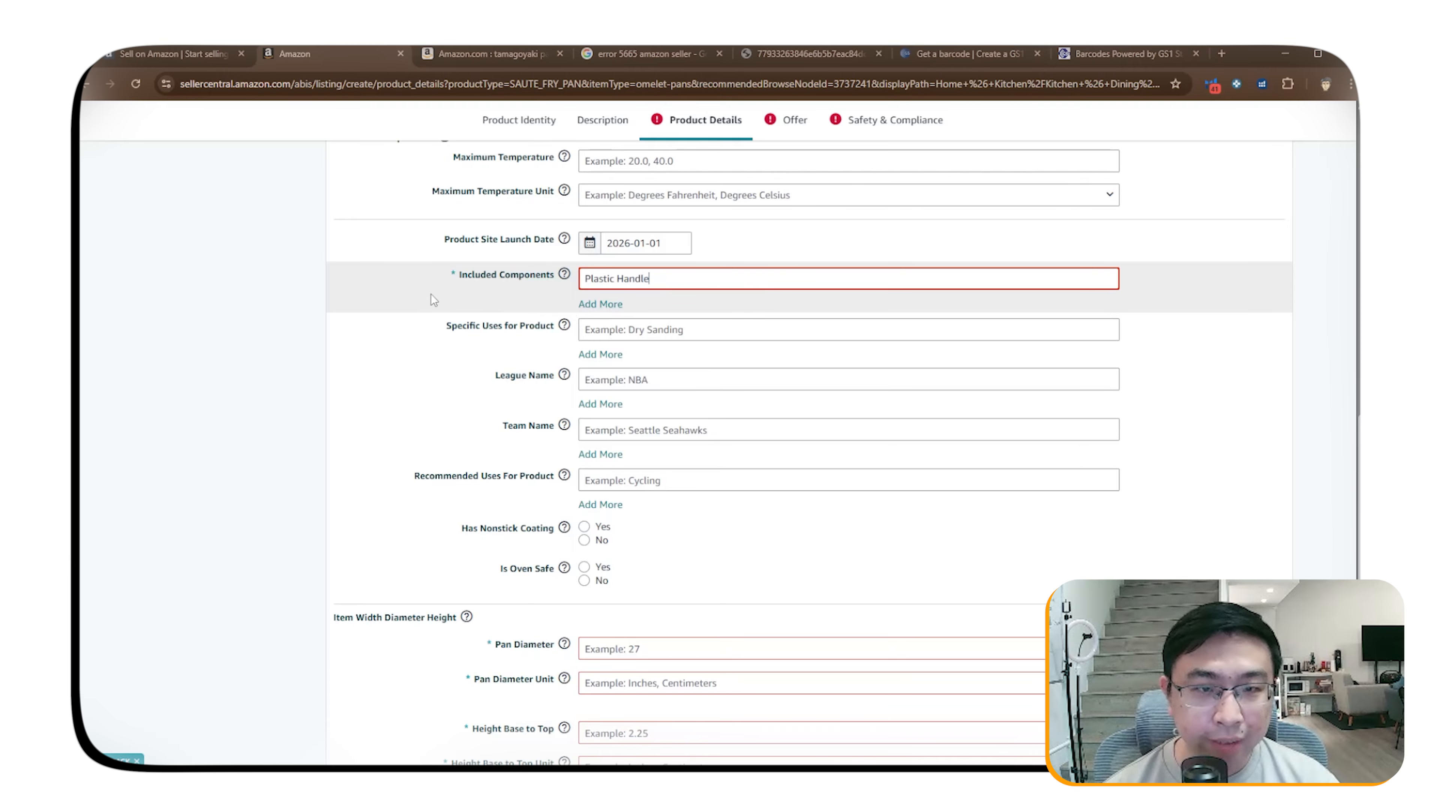
{"action": "left_click", "coordinate": [590, 290]}
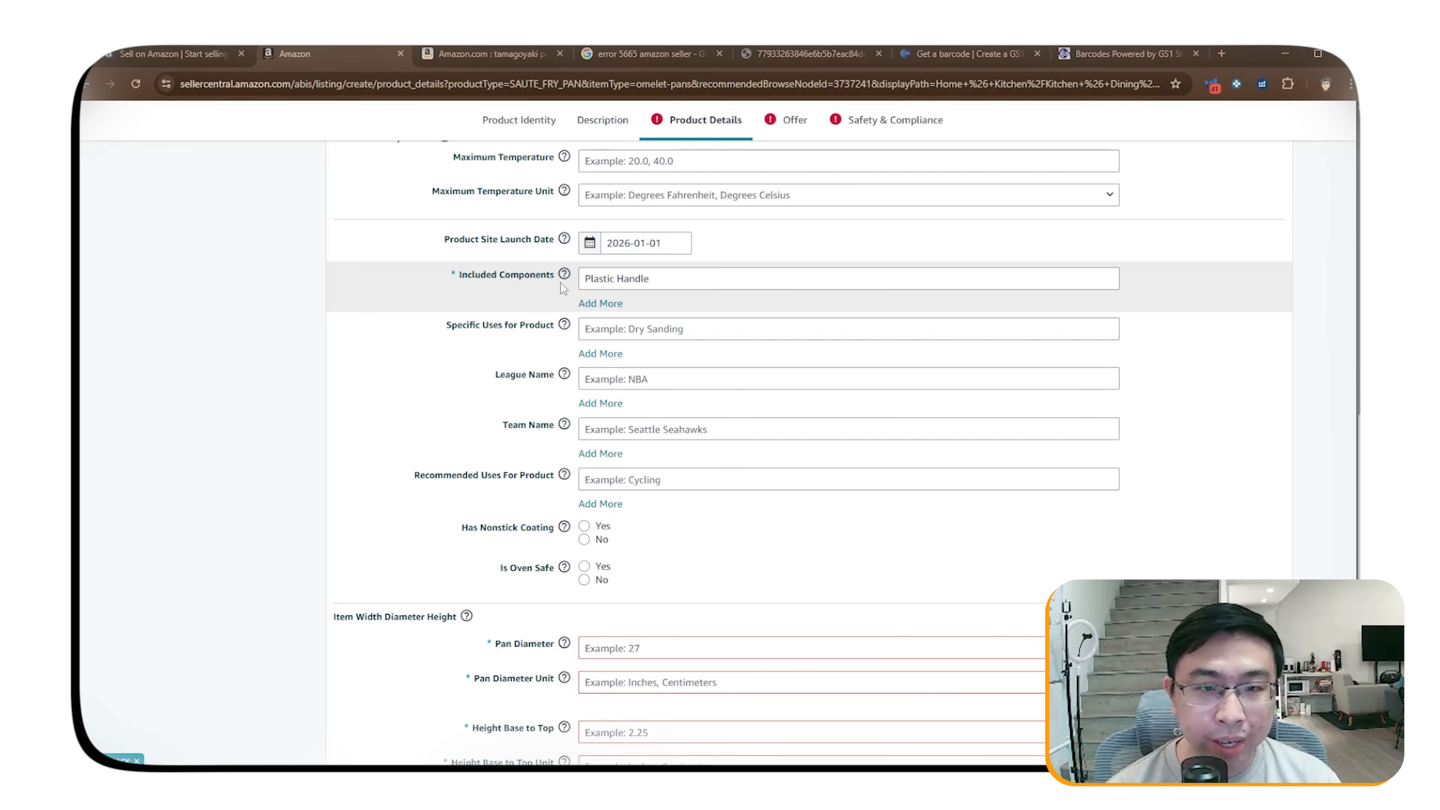
Mark the pan as having a nonstick coating and as not oven safe.
{"action": "scroll", "coordinate": [590, 291], "scroll_direction": "down", "scroll_amount": 6}
{"action": "scroll", "coordinate": [589, 290], "scroll_direction": "up", "scroll_amount": 5}
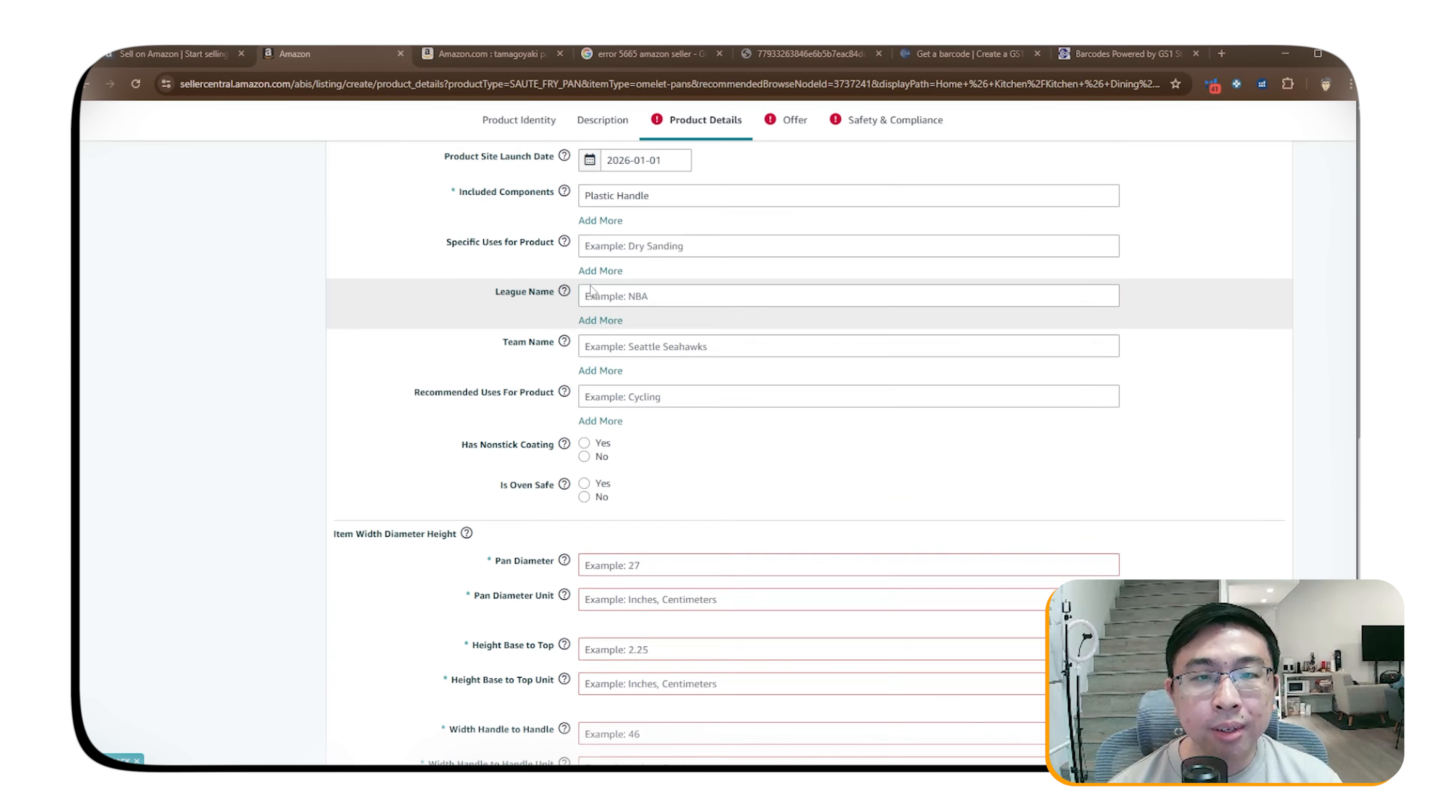
{"action": "scroll", "coordinate": [589, 291], "scroll_direction": "up", "scroll_amount": 1}
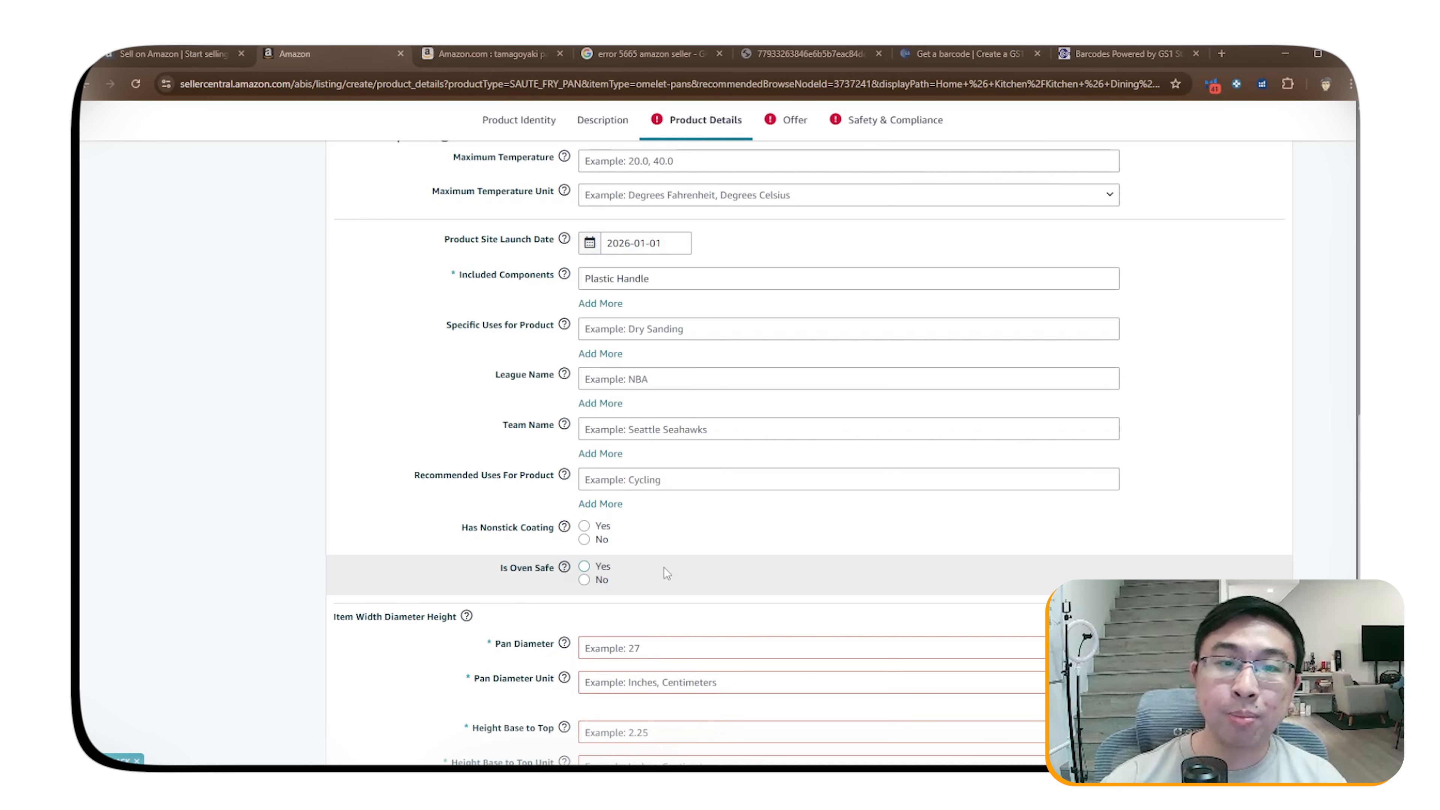
{"action": "scroll", "coordinate": [663, 567], "scroll_direction": "down", "scroll_amount": 3}
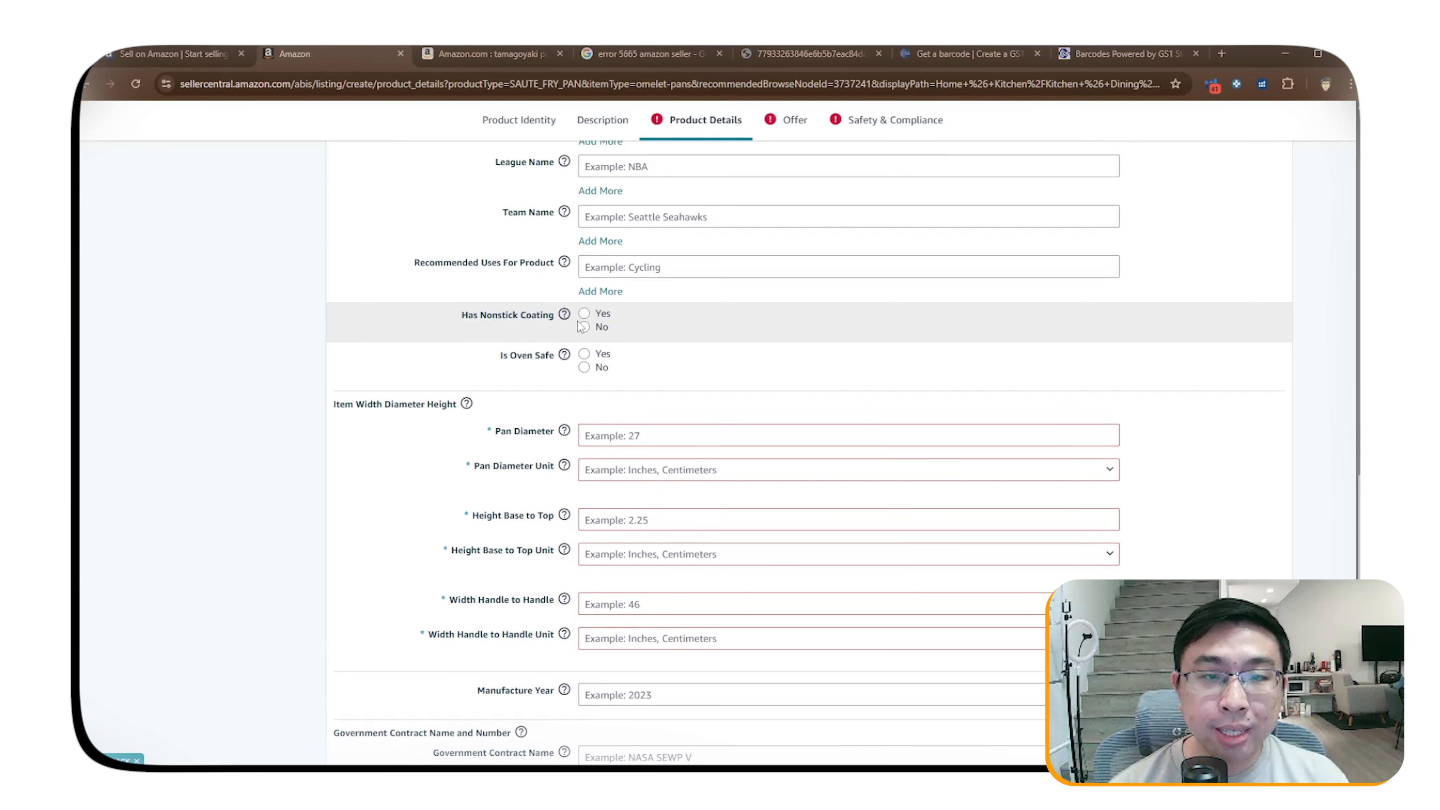
{"action": "left_click", "coordinate": [583, 313]}
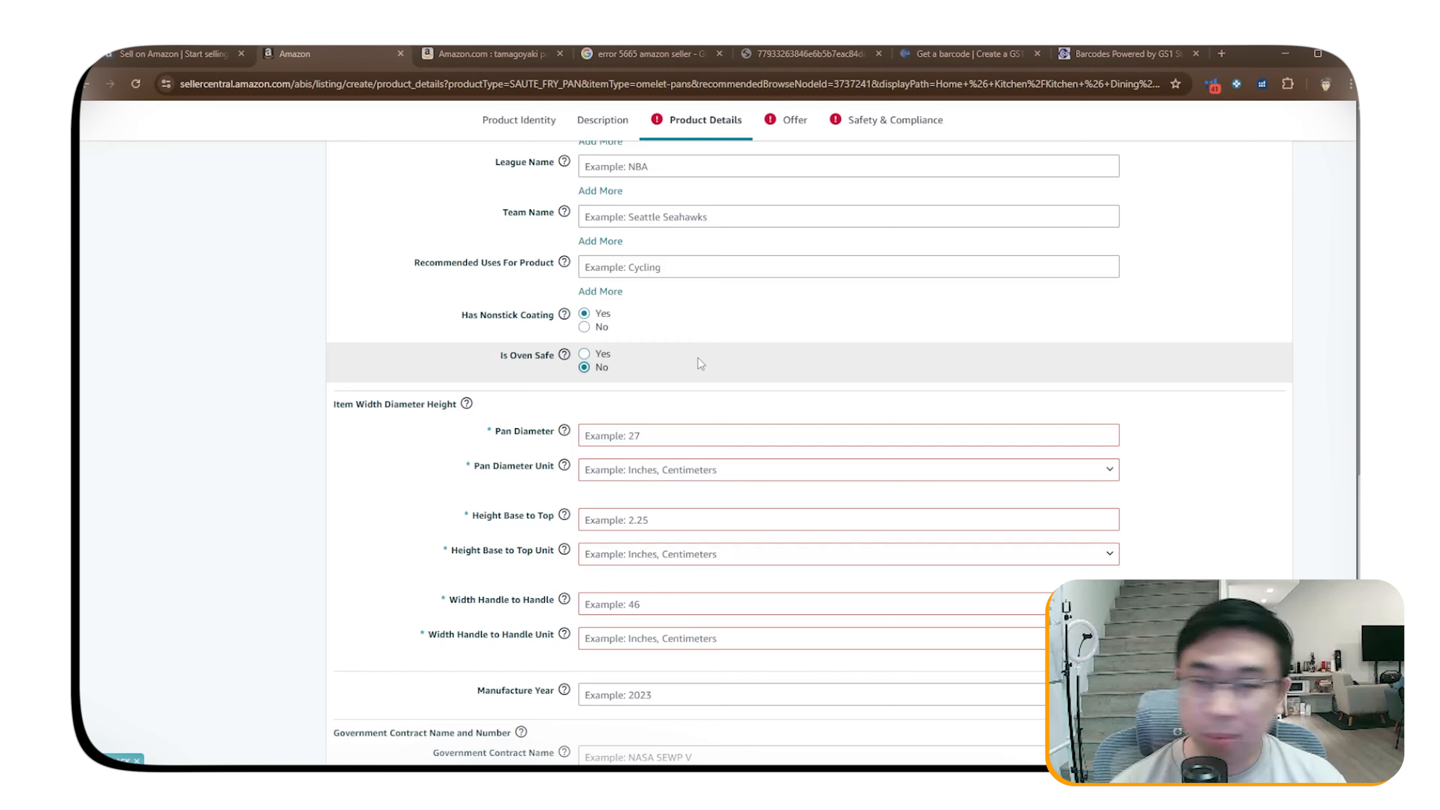
Set the Pan Diameter to 15 with Inches as its unit.
{"action": "scroll", "coordinate": [701, 344], "scroll_direction": "down", "scroll_amount": 2}
{"action": "left_click", "coordinate": [740, 292]}
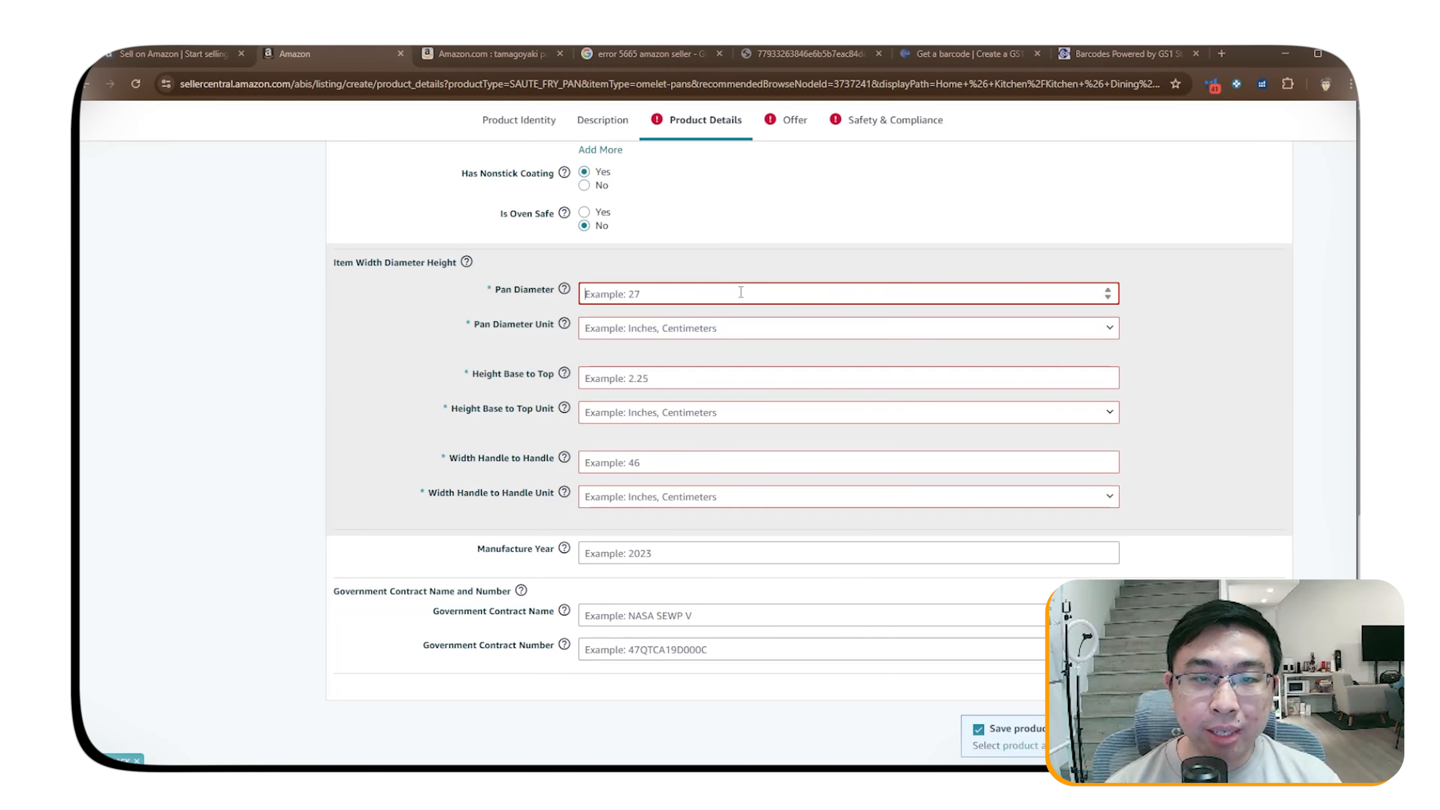
{"action": "left_click", "coordinate": [684, 334]}
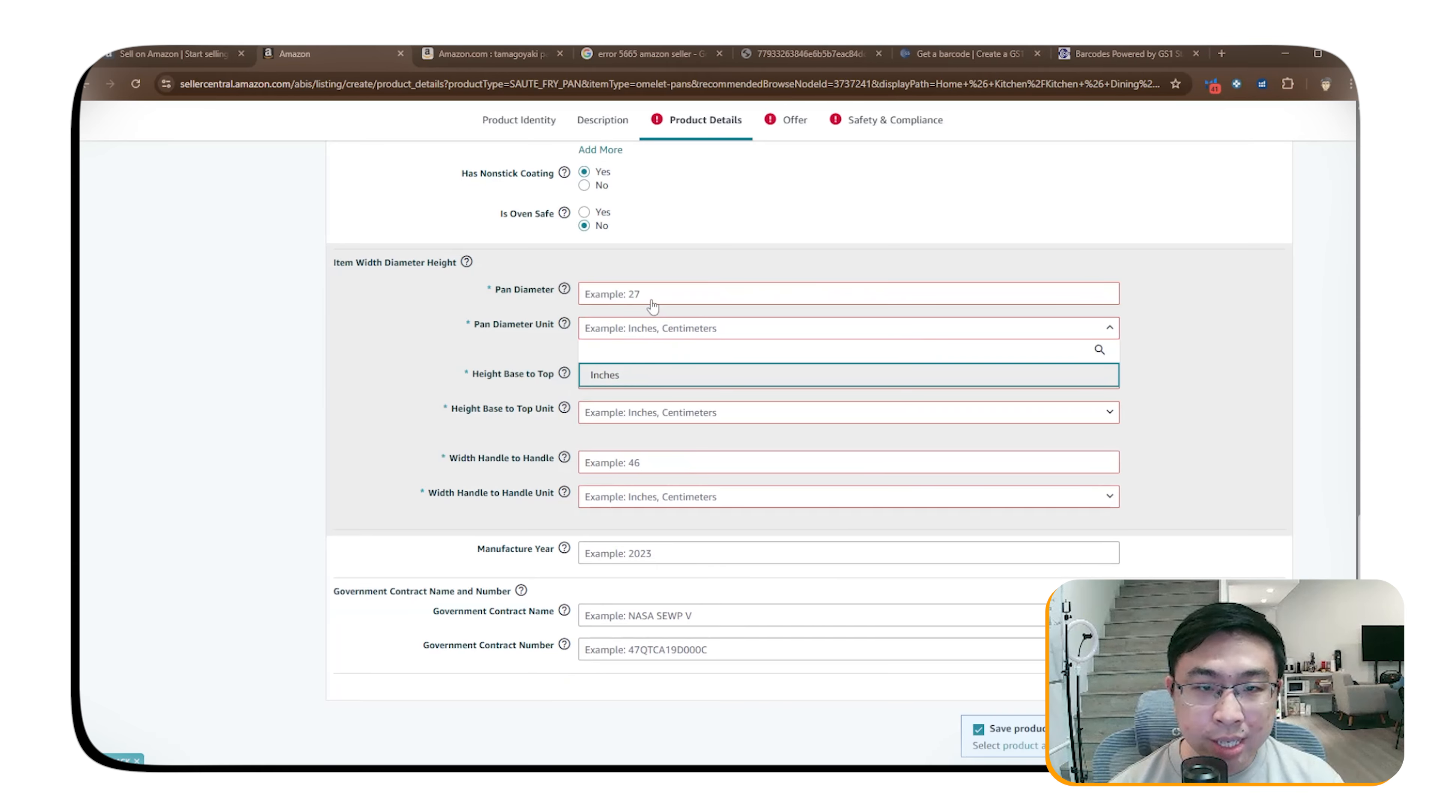
{"action": "left_click", "coordinate": [605, 374]}
{"action": "left_click", "coordinate": [655, 294]}
{"action": "type", "text": "15"}
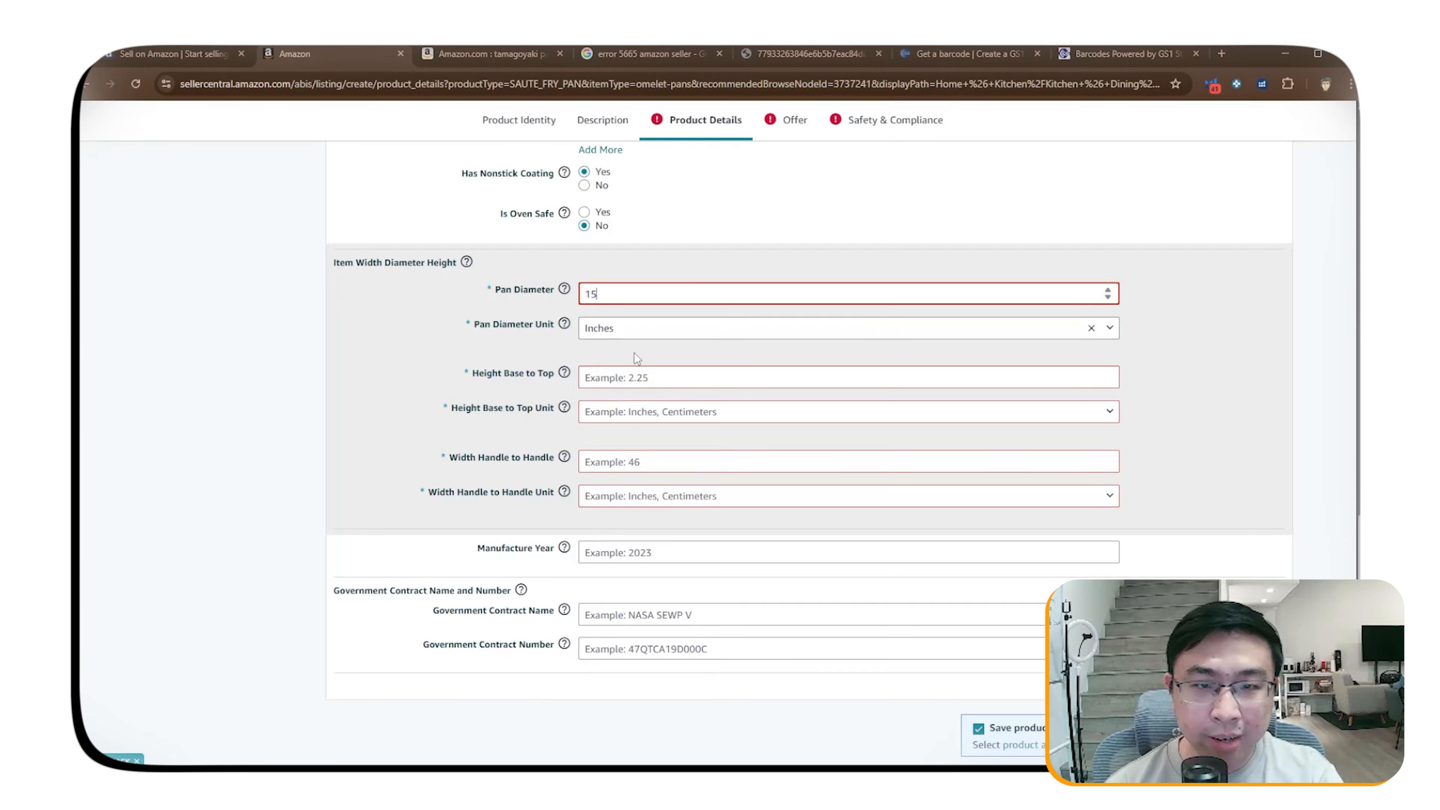
Set the Height Base to Top to 25 with Inches as its unit.
{"action": "left_click", "coordinate": [633, 416]}
{"action": "left_click", "coordinate": [627, 460]}
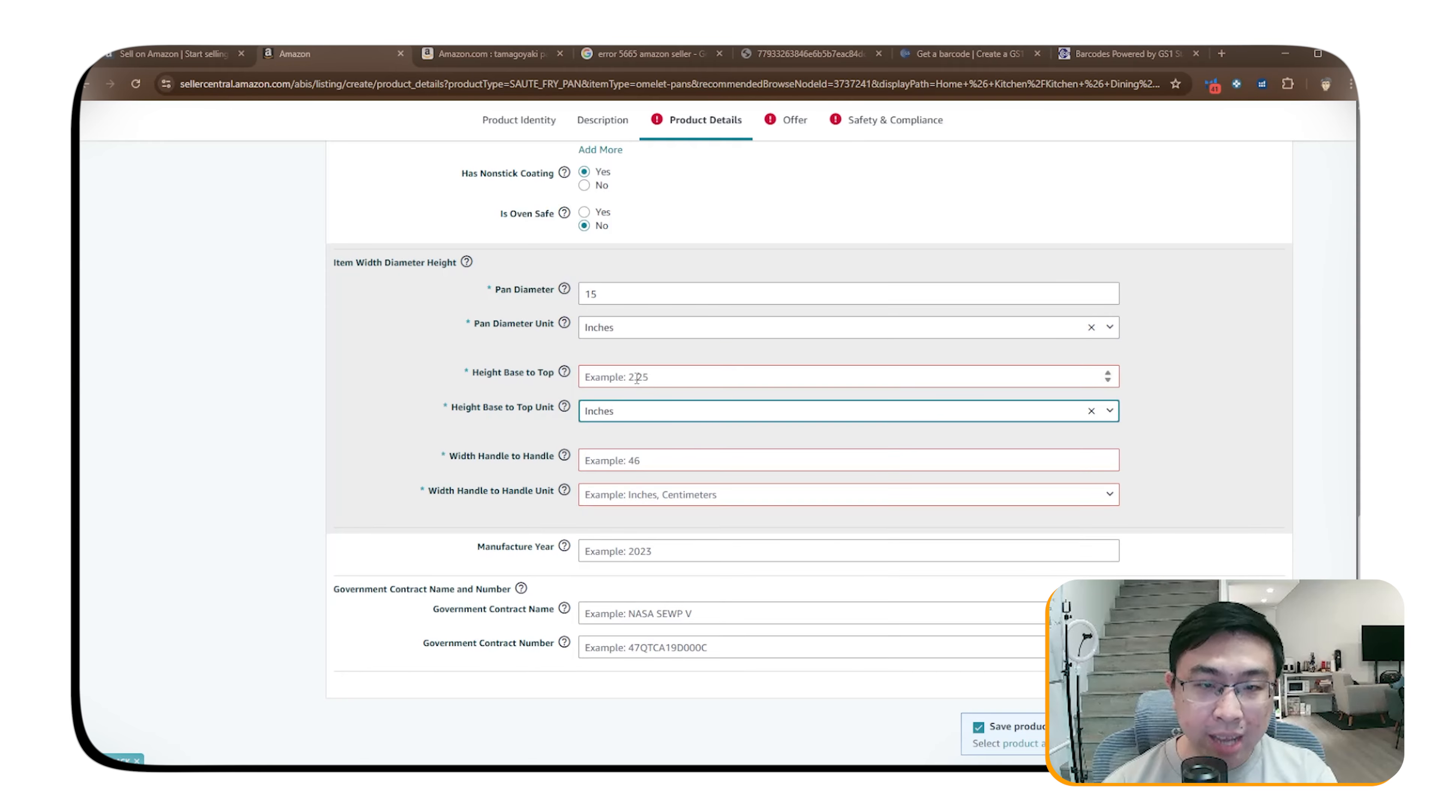
{"action": "left_click", "coordinate": [637, 377]}
{"action": "type", "text": "25"}
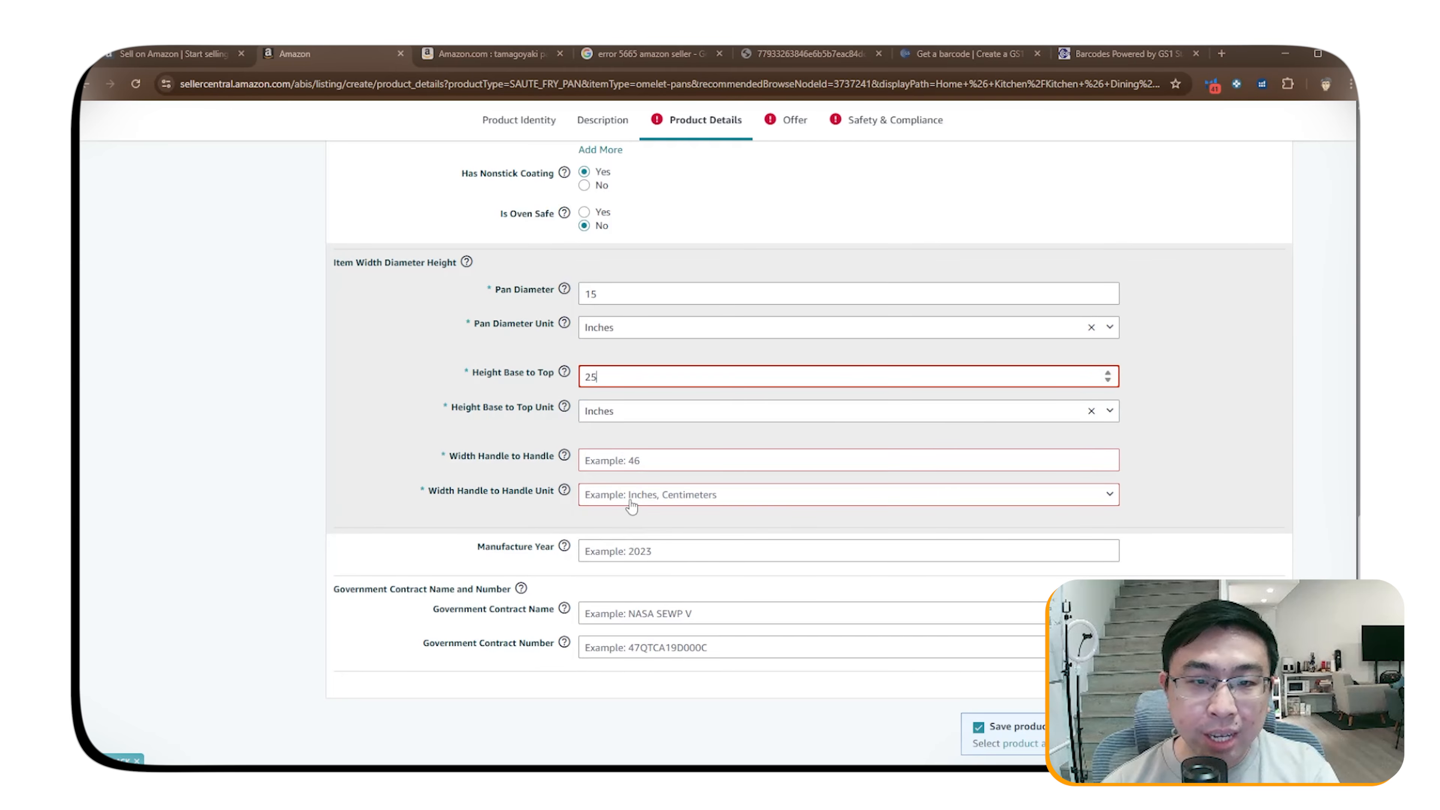
Set the Width Handle to Handle to 10 with Inches as its unit.
{"action": "left_click", "coordinate": [631, 504]}
{"action": "left_click", "coordinate": [626, 534]}
{"action": "left_click", "coordinate": [635, 464]}
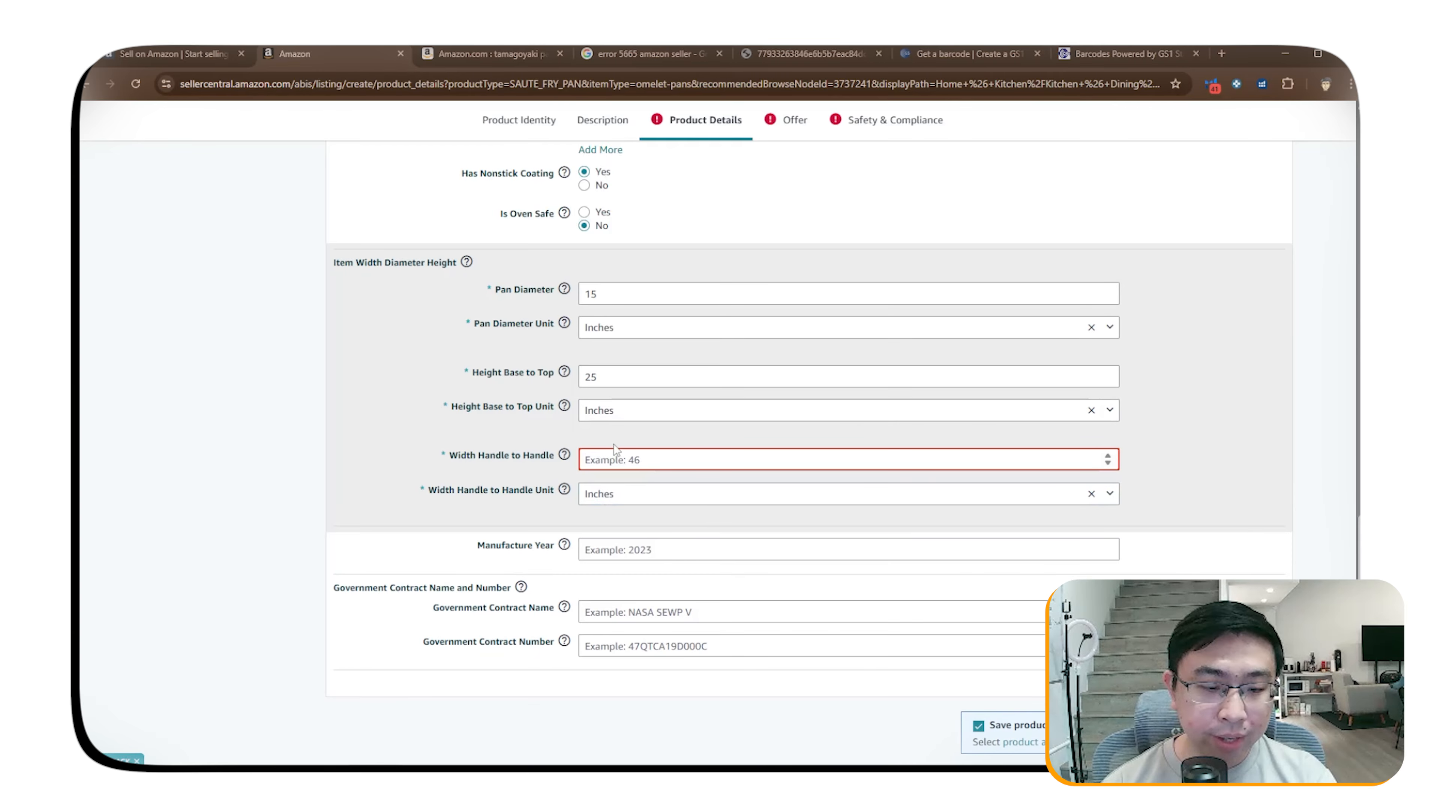
{"action": "type", "text": "10"}
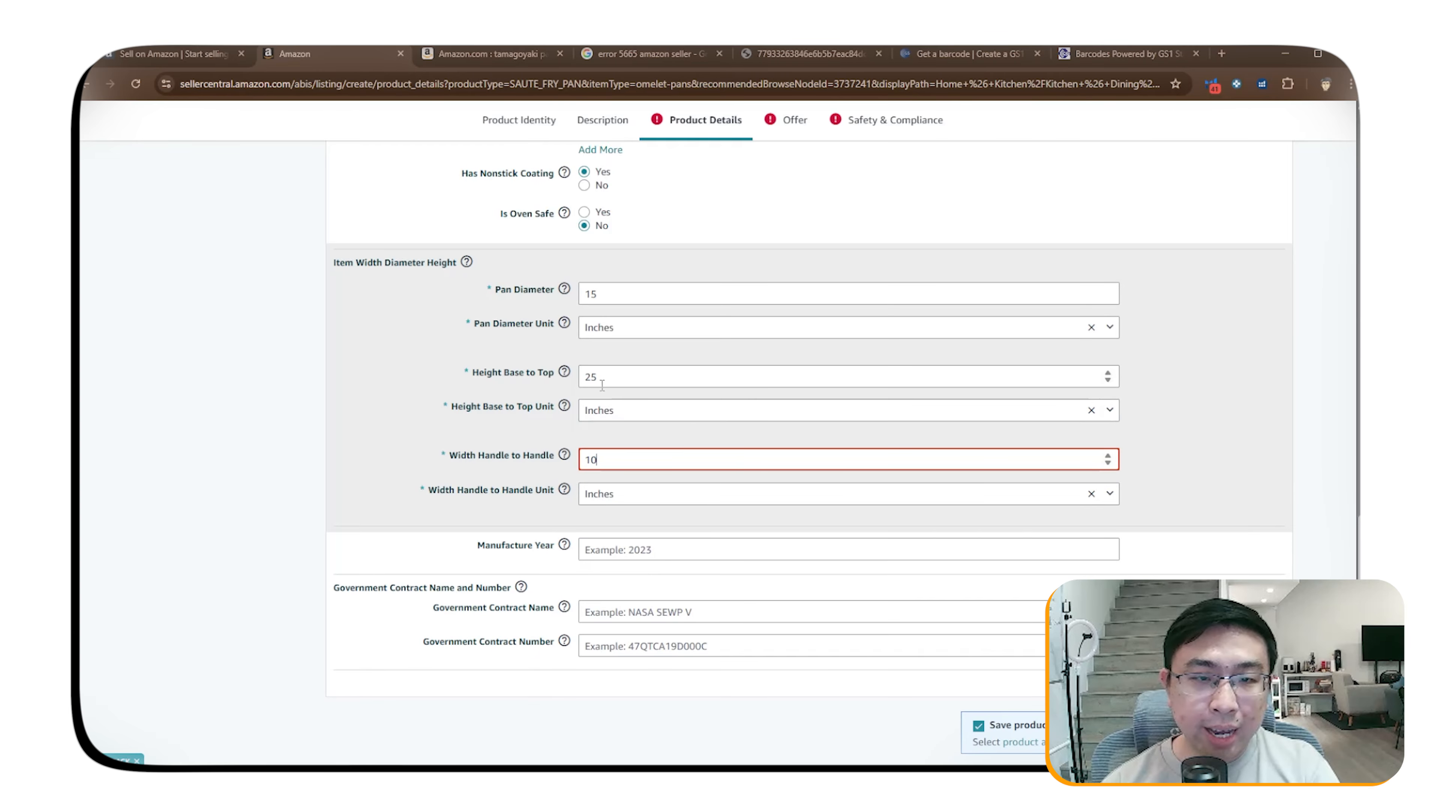
Change the Height Base to Top to 5 and set the Manufacture Year to 2026.
{"action": "left_click_drag", "start_coordinate": [602, 384], "coordinate": [581, 378]}
{"action": "type", "text": "5"}
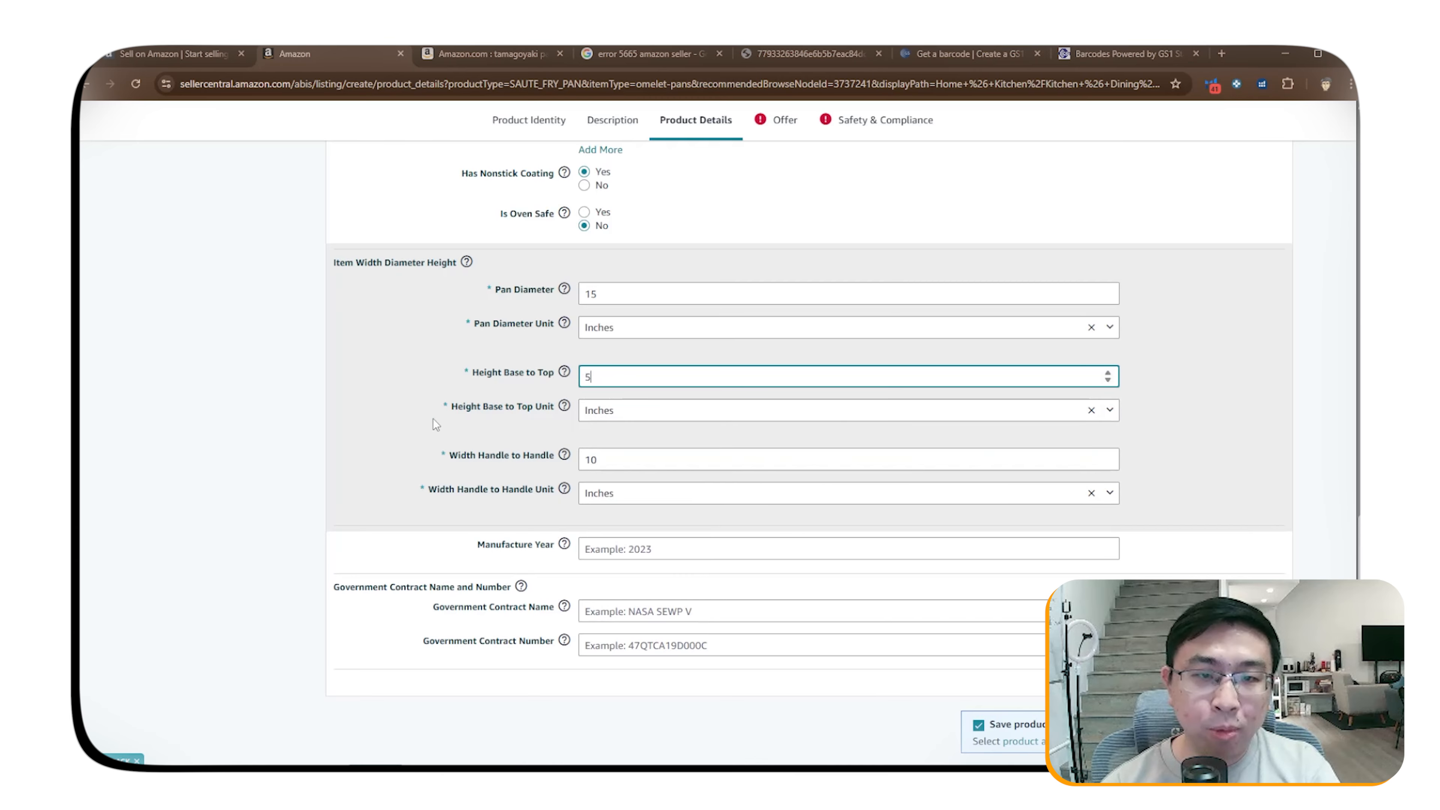
{"action": "scroll", "coordinate": [396, 465], "scroll_direction": "down", "scroll_amount": 1}
{"action": "left_click", "coordinate": [643, 479]}
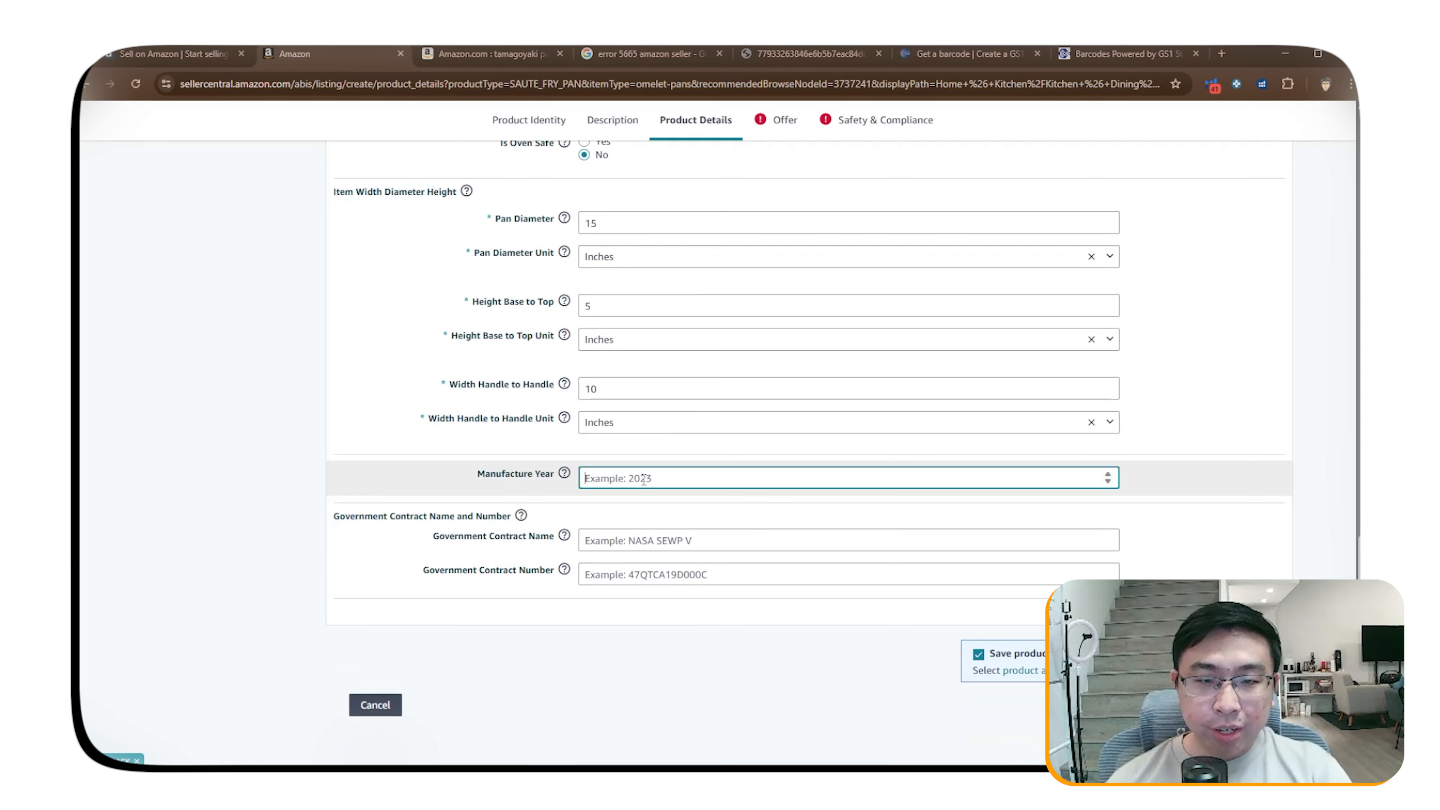
{"action": "type", "text": "2026"}
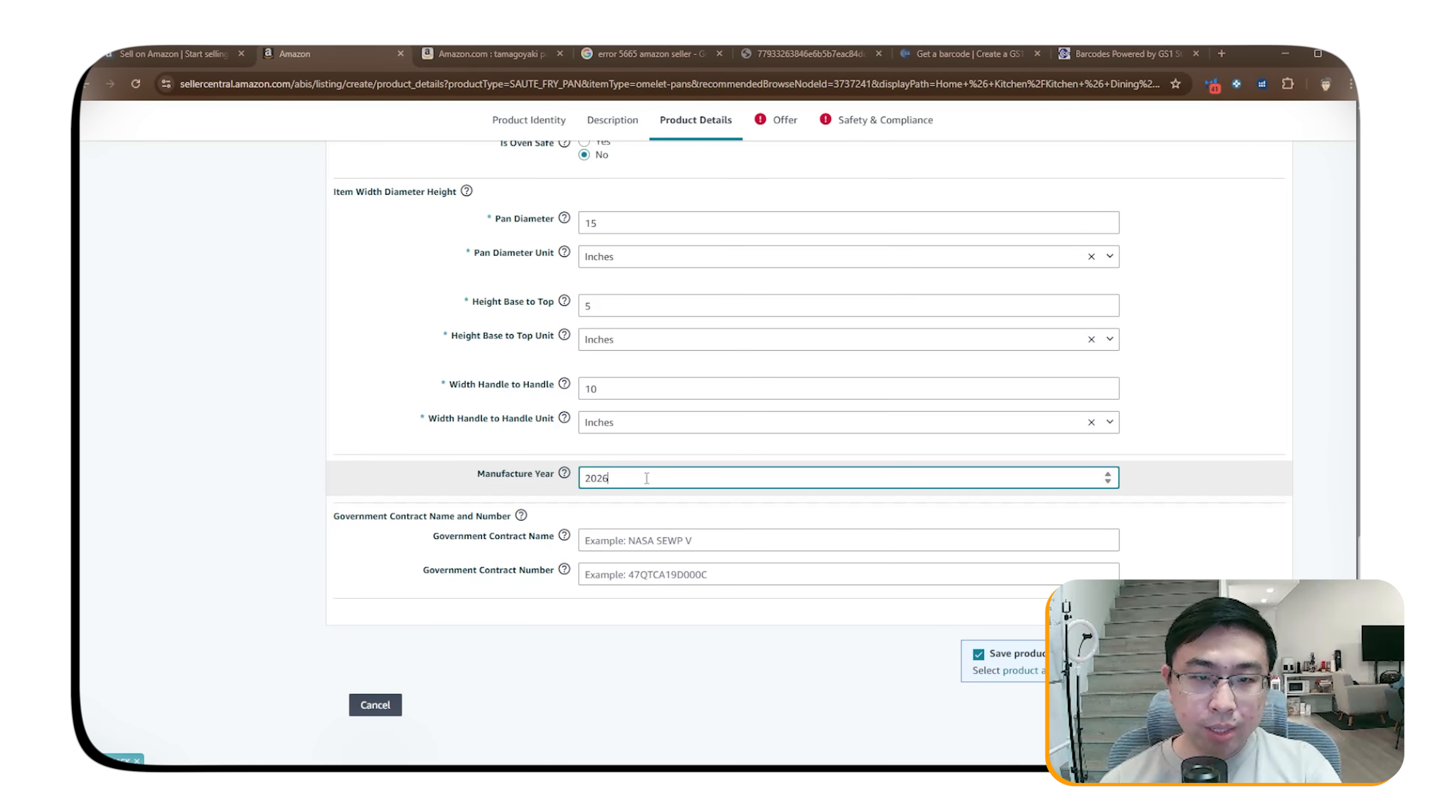
{"action": "left_click", "coordinate": [731, 519]}
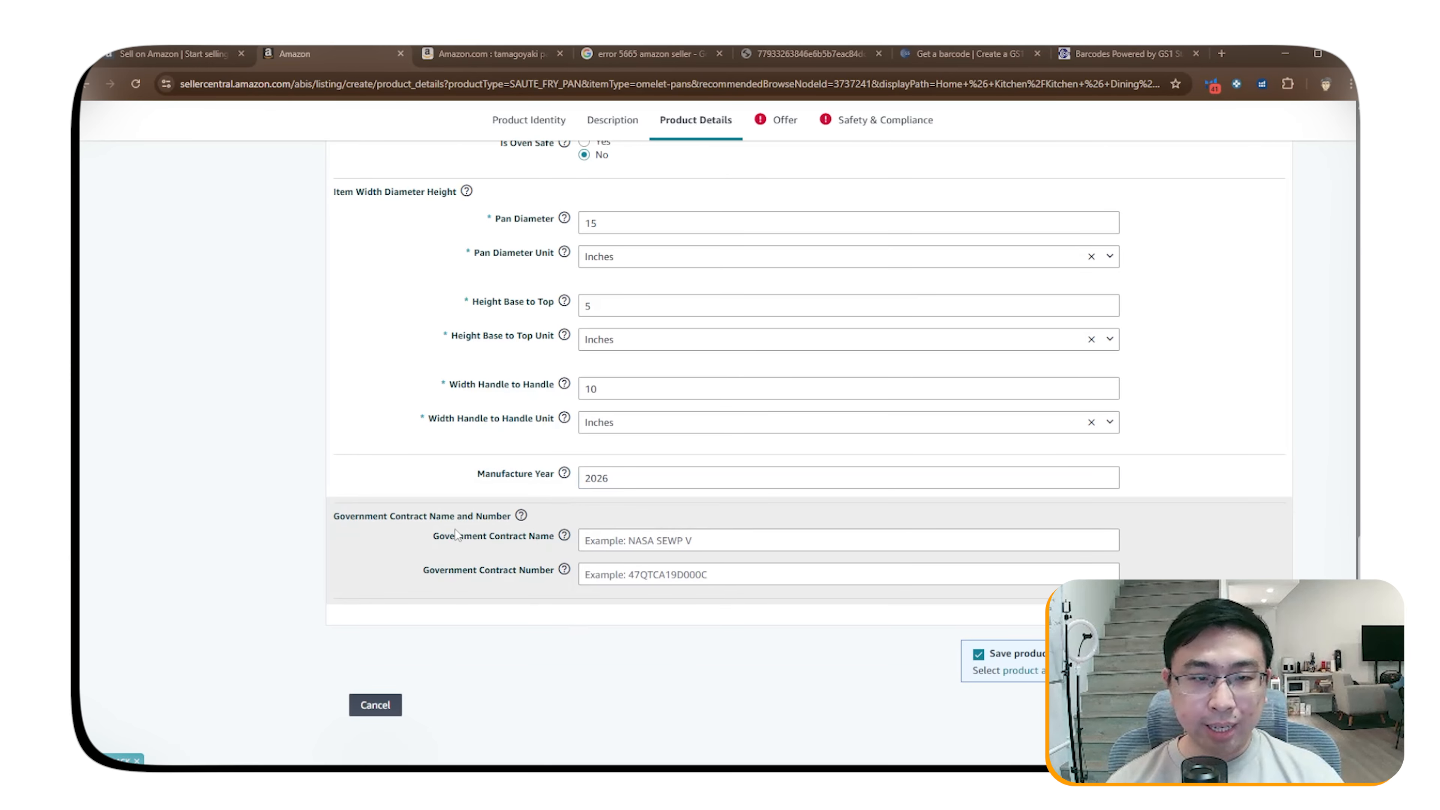
Go to the Offer section of the listing and opt to skip the offer data.
{"action": "scroll", "coordinate": [771, 205], "scroll_direction": "up", "scroll_amount": 15}
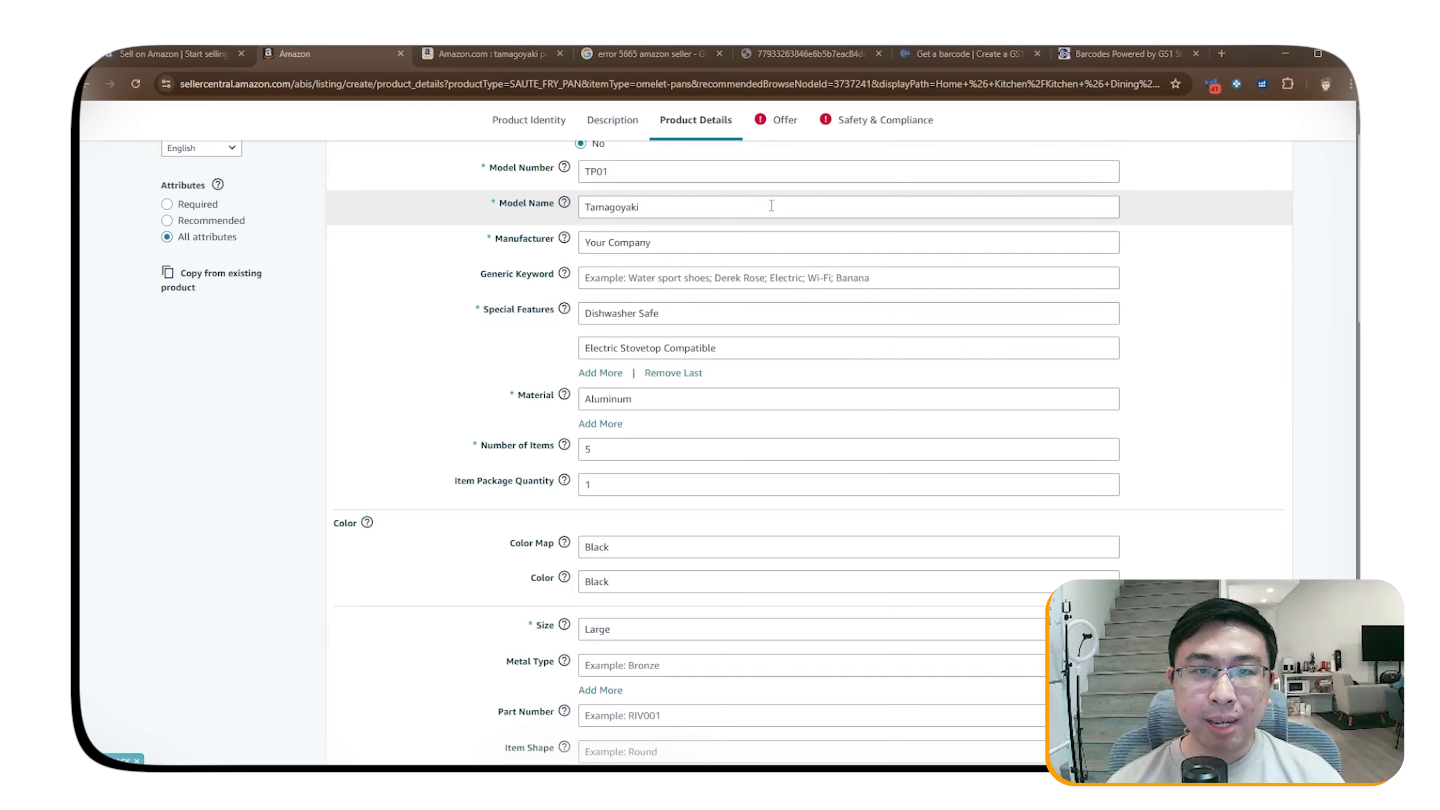
{"action": "scroll", "coordinate": [771, 206], "scroll_direction": "up", "scroll_amount": 3}
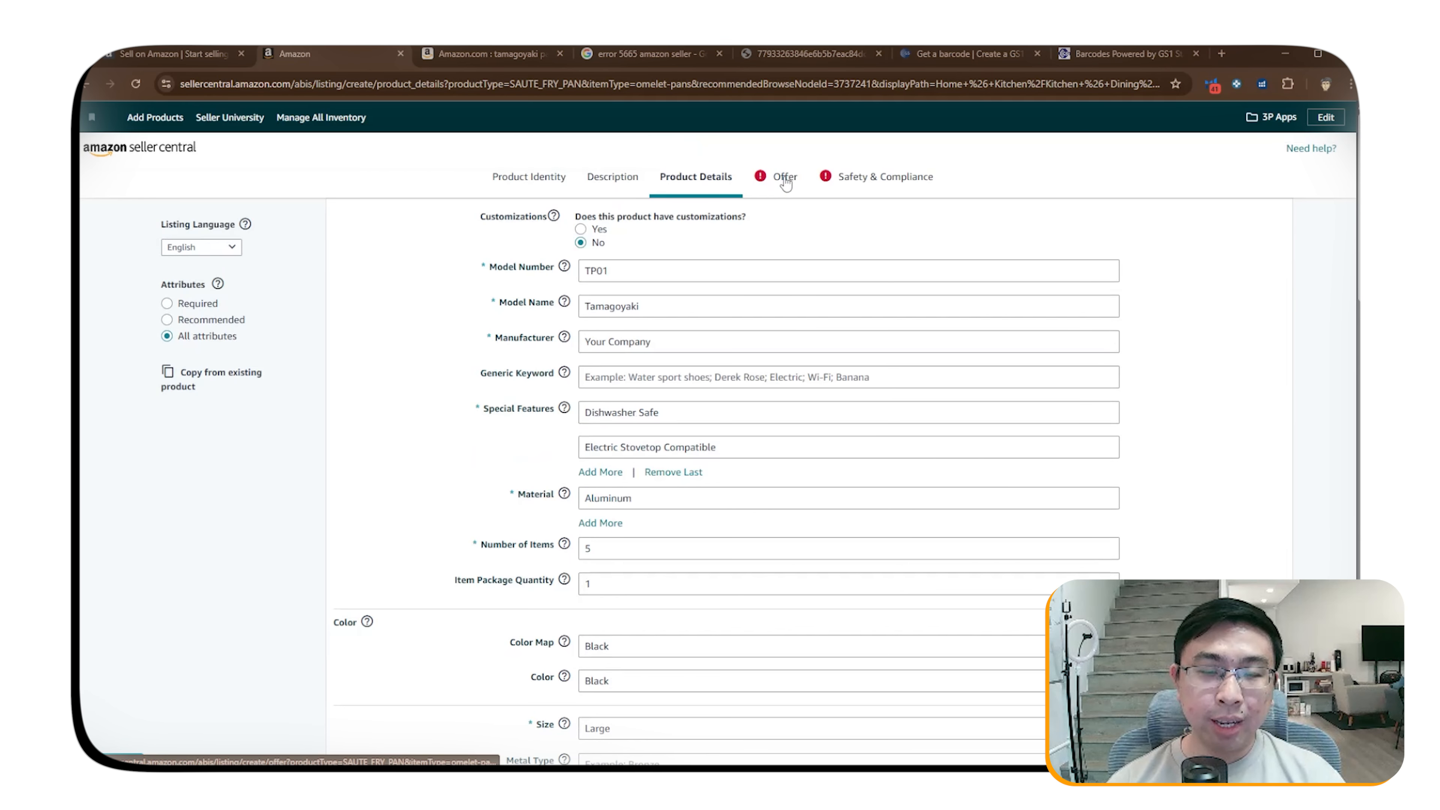
{"action": "left_click", "coordinate": [784, 178]}
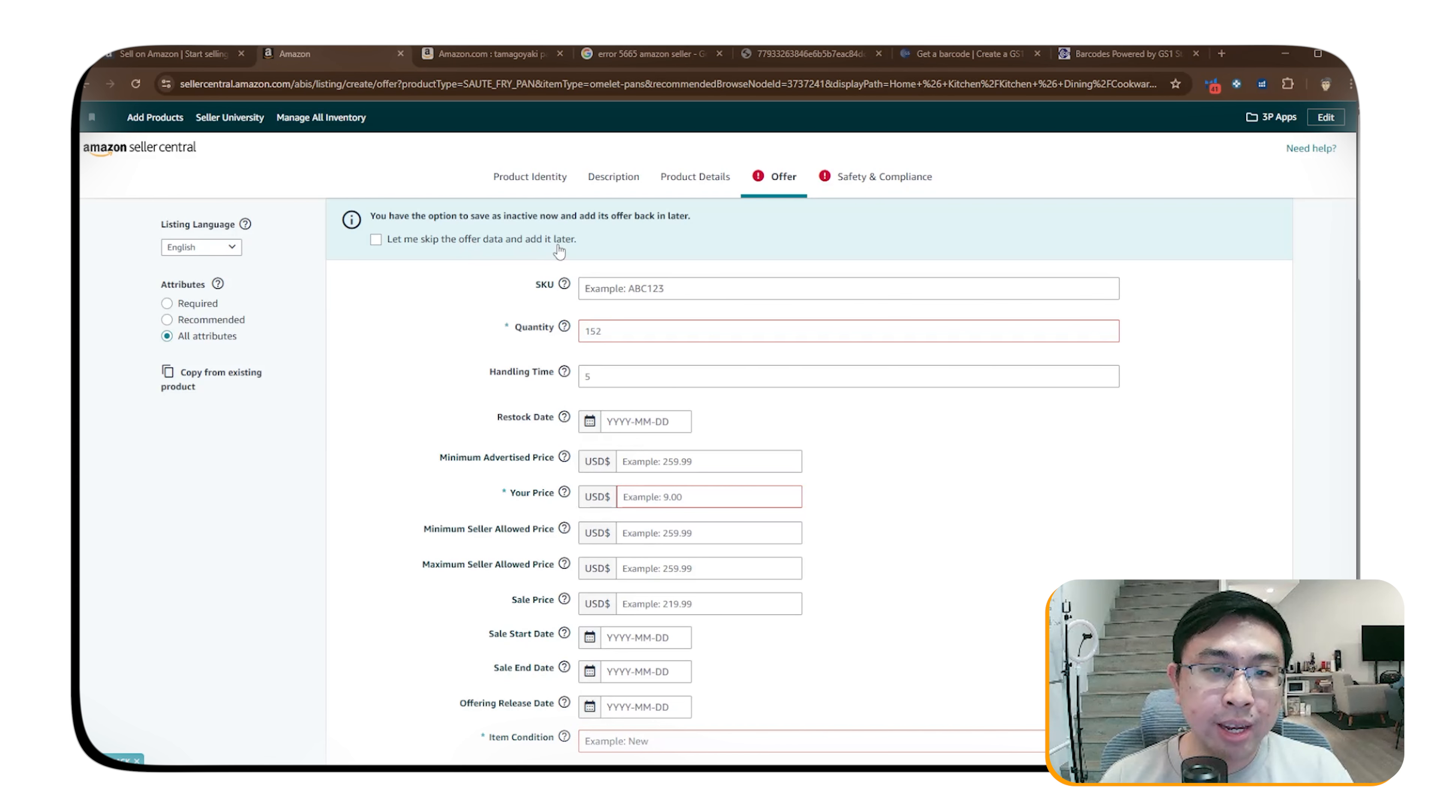
{"action": "scroll", "coordinate": [465, 298], "scroll_direction": "down", "scroll_amount": 3}
{"action": "scroll", "coordinate": [466, 353], "scroll_direction": "up", "scroll_amount": 3}
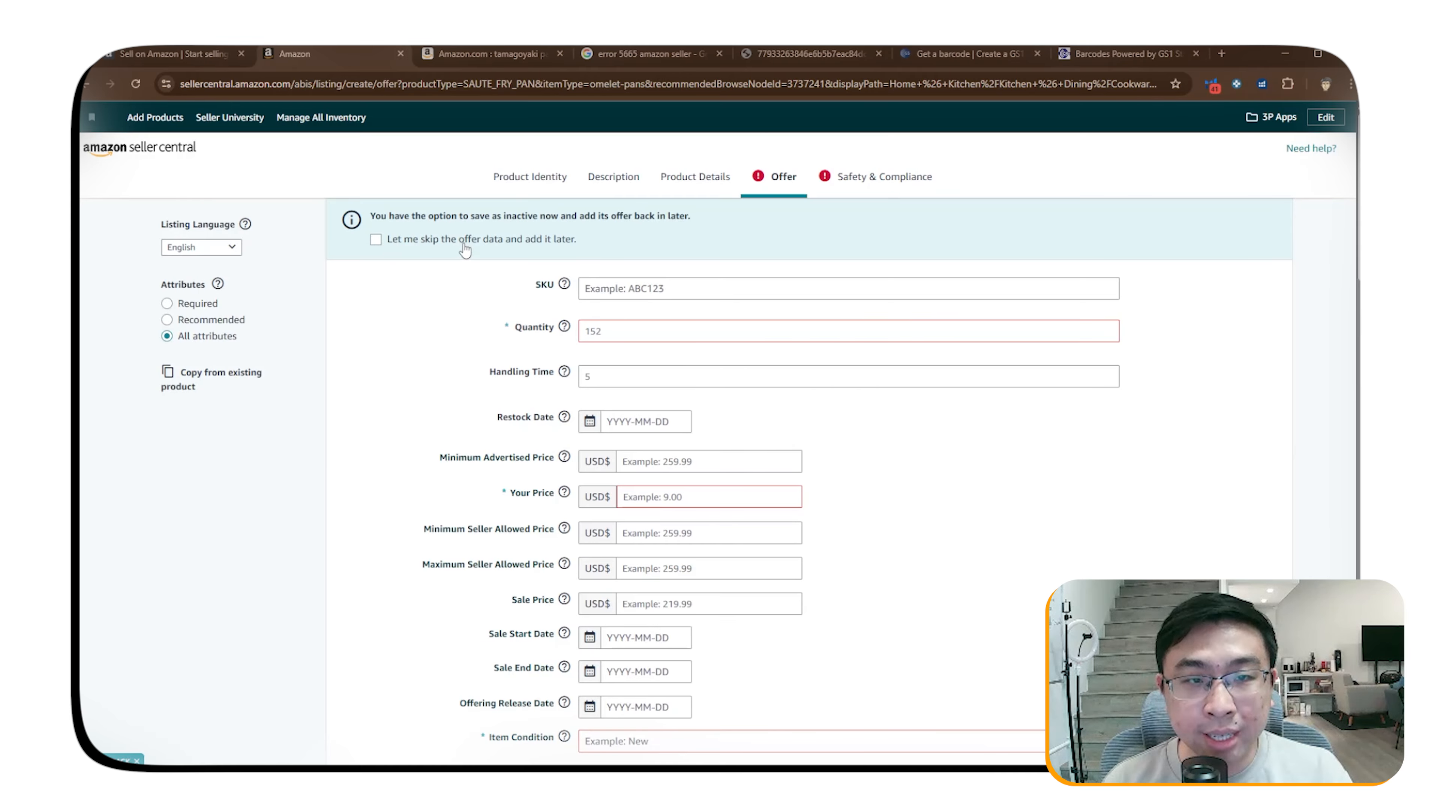
{"action": "left_click", "coordinate": [377, 240]}
{"action": "scroll", "coordinate": [428, 399], "scroll_direction": "down", "scroll_amount": 3}
{"action": "scroll", "coordinate": [420, 363], "scroll_direction": "up", "scroll_amount": 3}
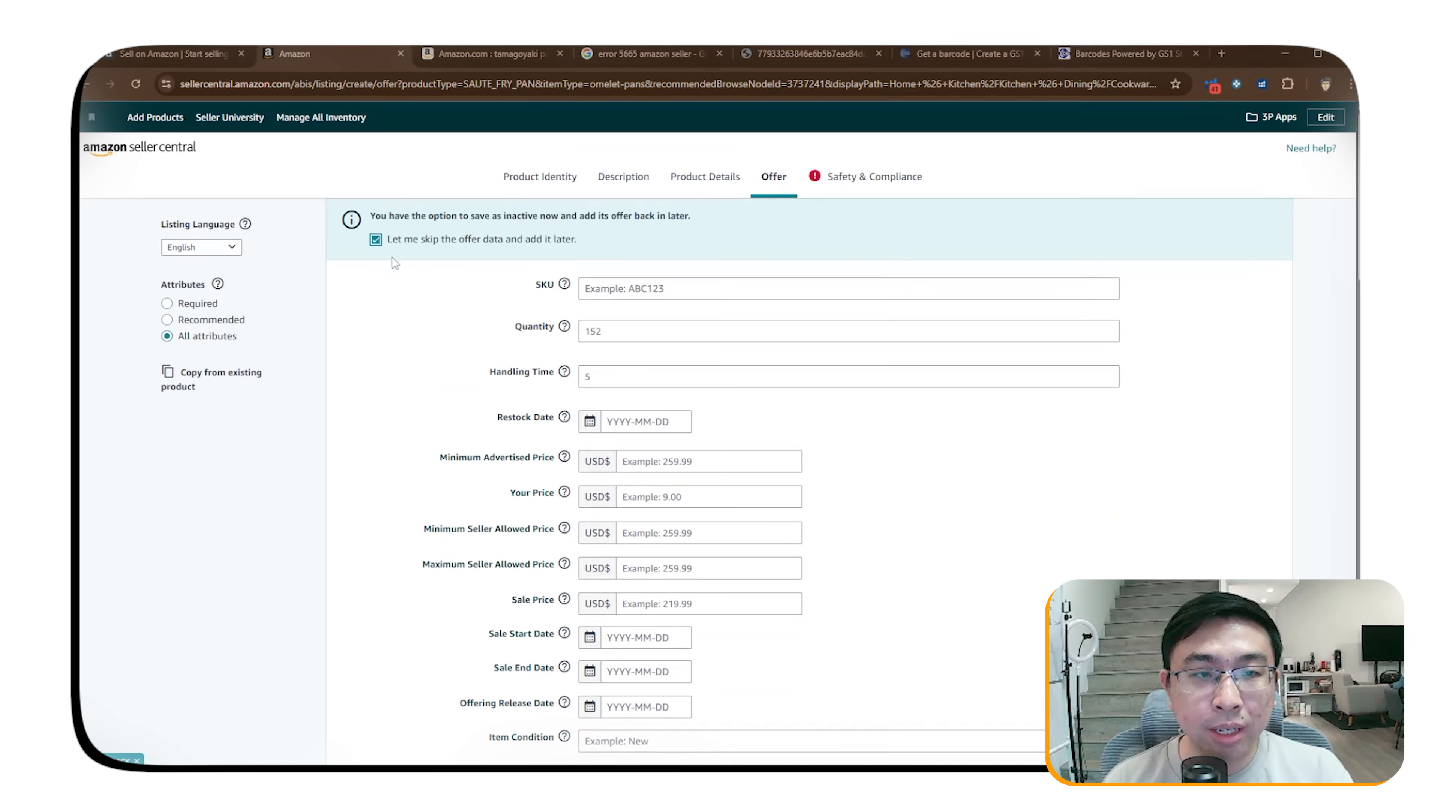
Examine the optional offer fields, including the Fulfillment Channel choices between merchant fulfilment and FBA.
{"action": "scroll", "coordinate": [765, 391], "scroll_direction": "down", "scroll_amount": 15}
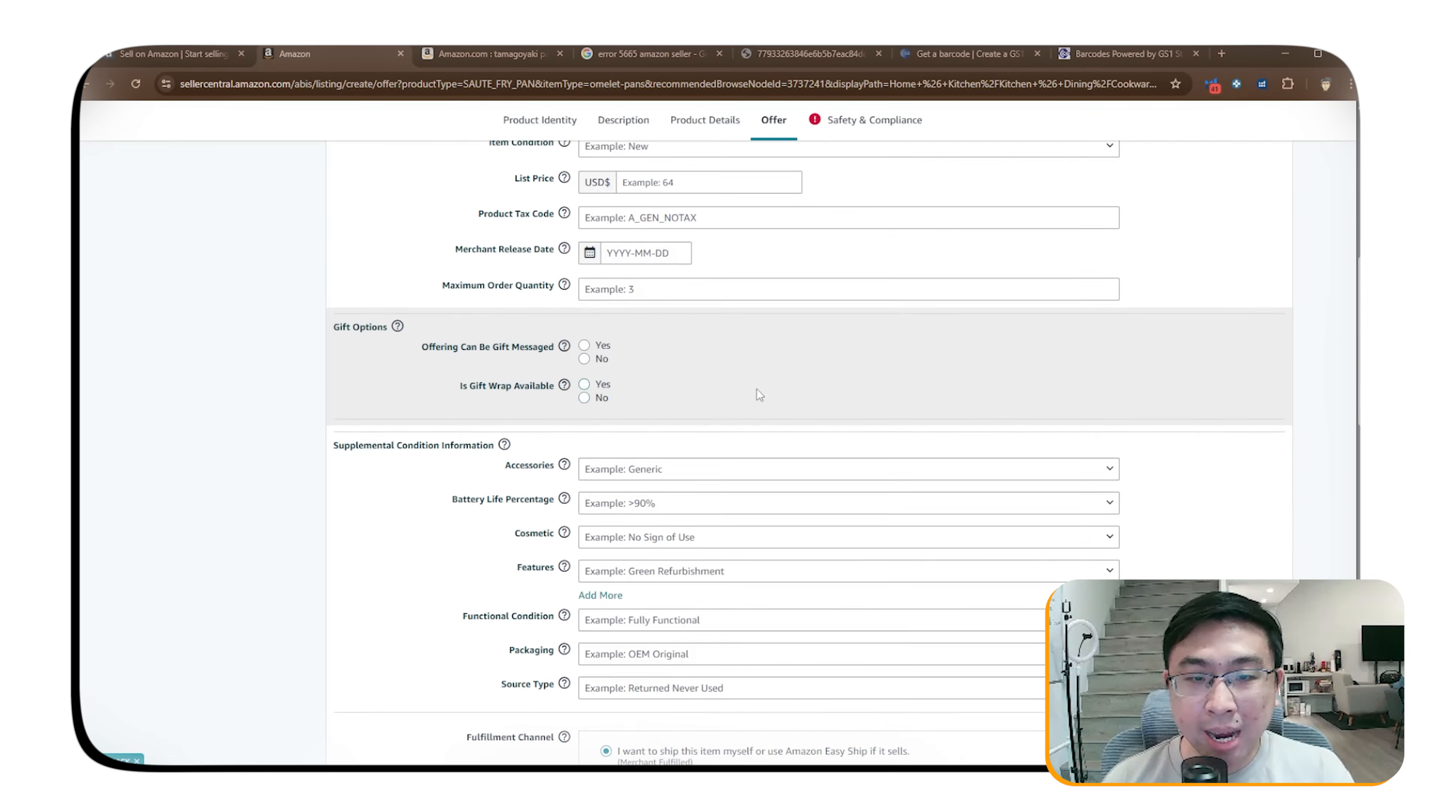
{"action": "scroll", "coordinate": [747, 443], "scroll_direction": "down", "scroll_amount": 7}
{"action": "scroll", "coordinate": [750, 470], "scroll_direction": "up", "scroll_amount": 12}
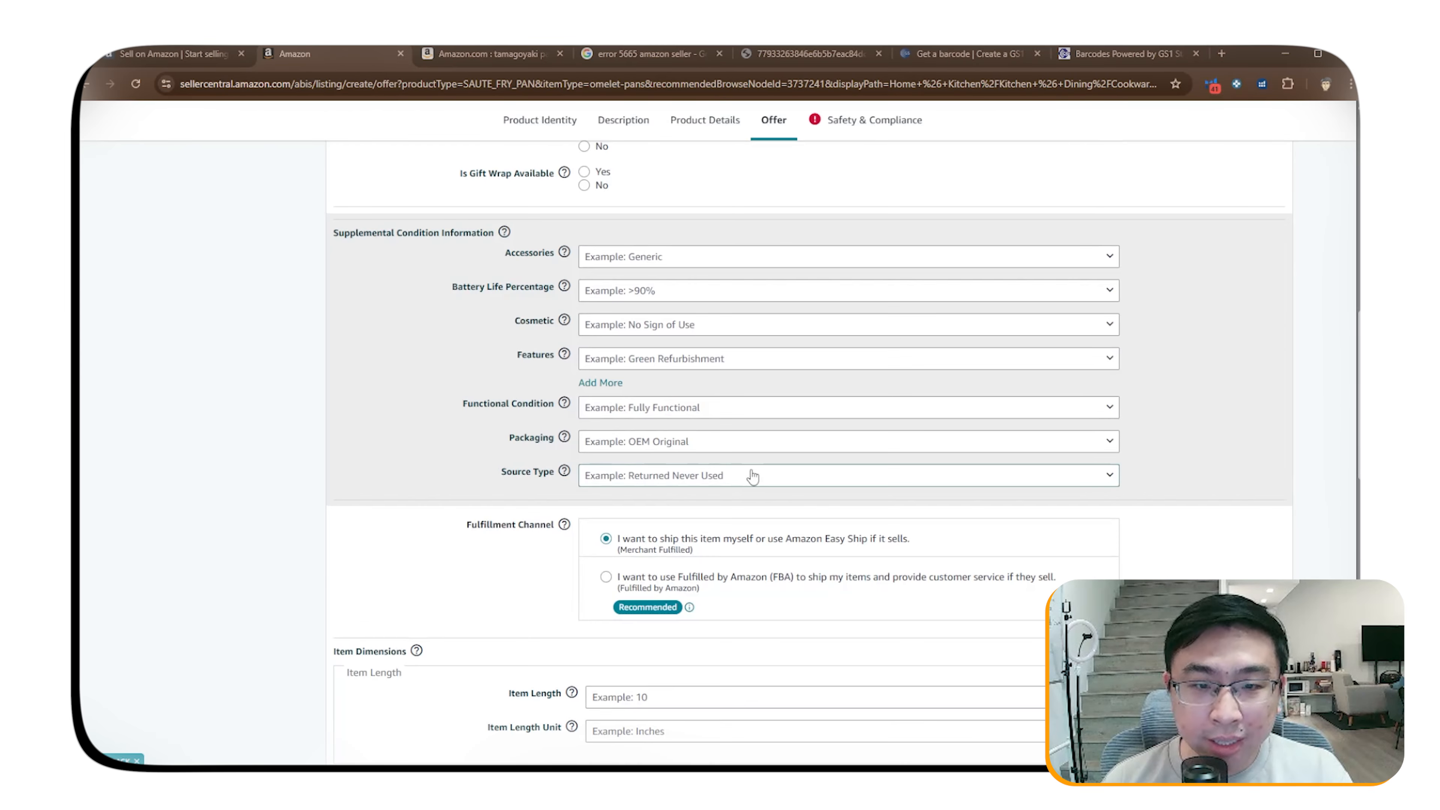
{"action": "scroll", "coordinate": [752, 474], "scroll_direction": "up", "scroll_amount": 15}
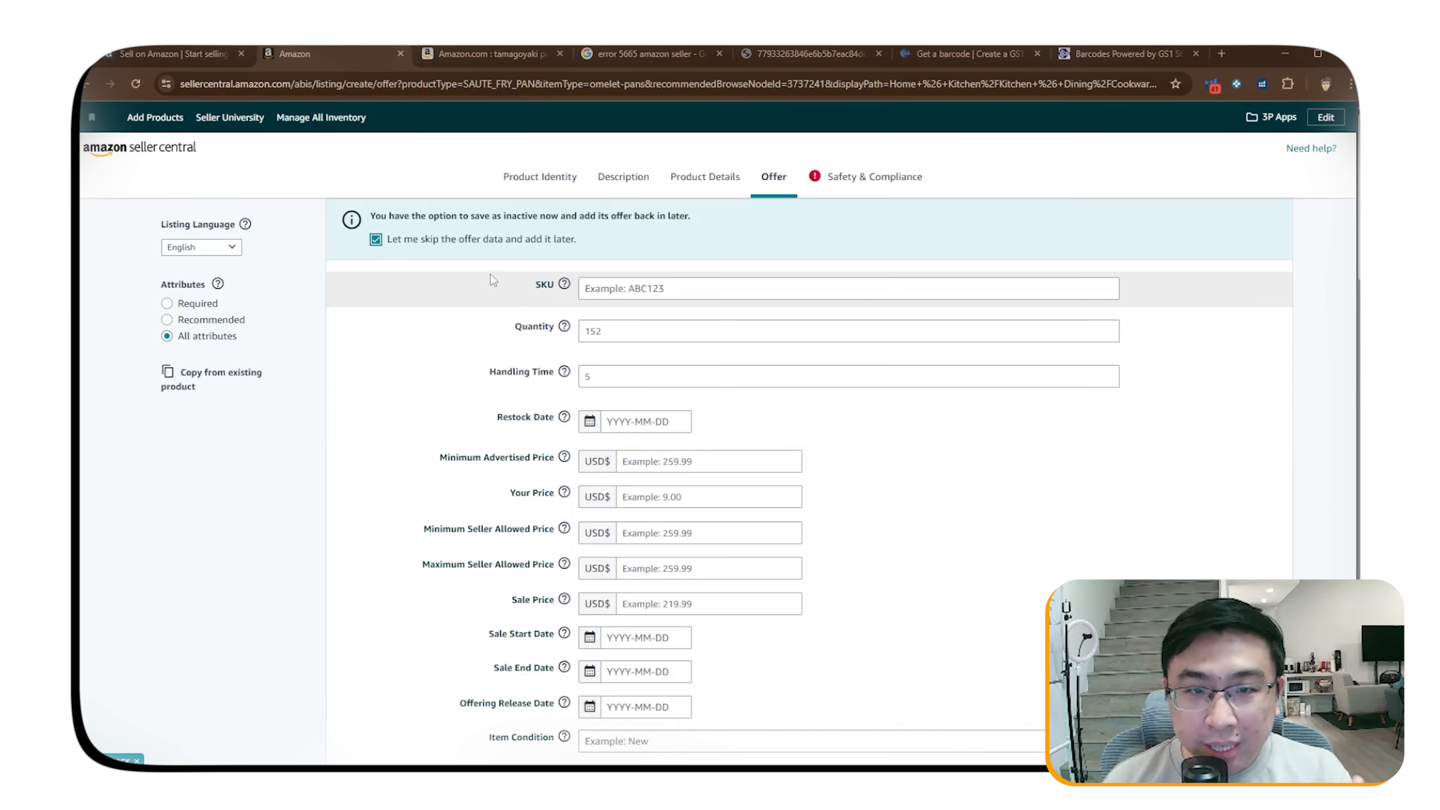
{"action": "scroll", "coordinate": [492, 283], "scroll_direction": "down", "scroll_amount": 18}
{"action": "scroll", "coordinate": [494, 296], "scroll_direction": "up", "scroll_amount": 5}
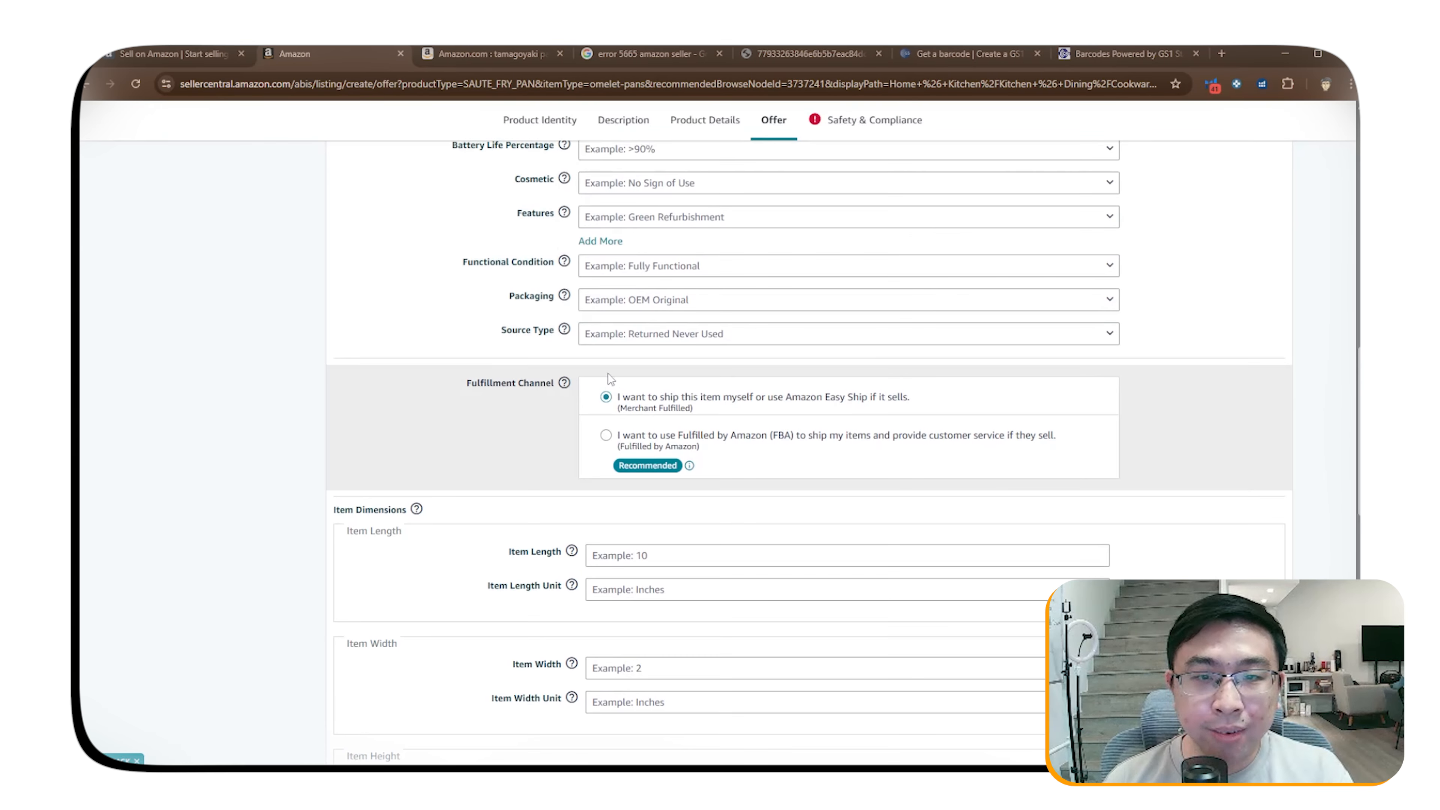
{"action": "left_click_drag", "start_coordinate": [467, 383], "coordinate": [560, 391]}
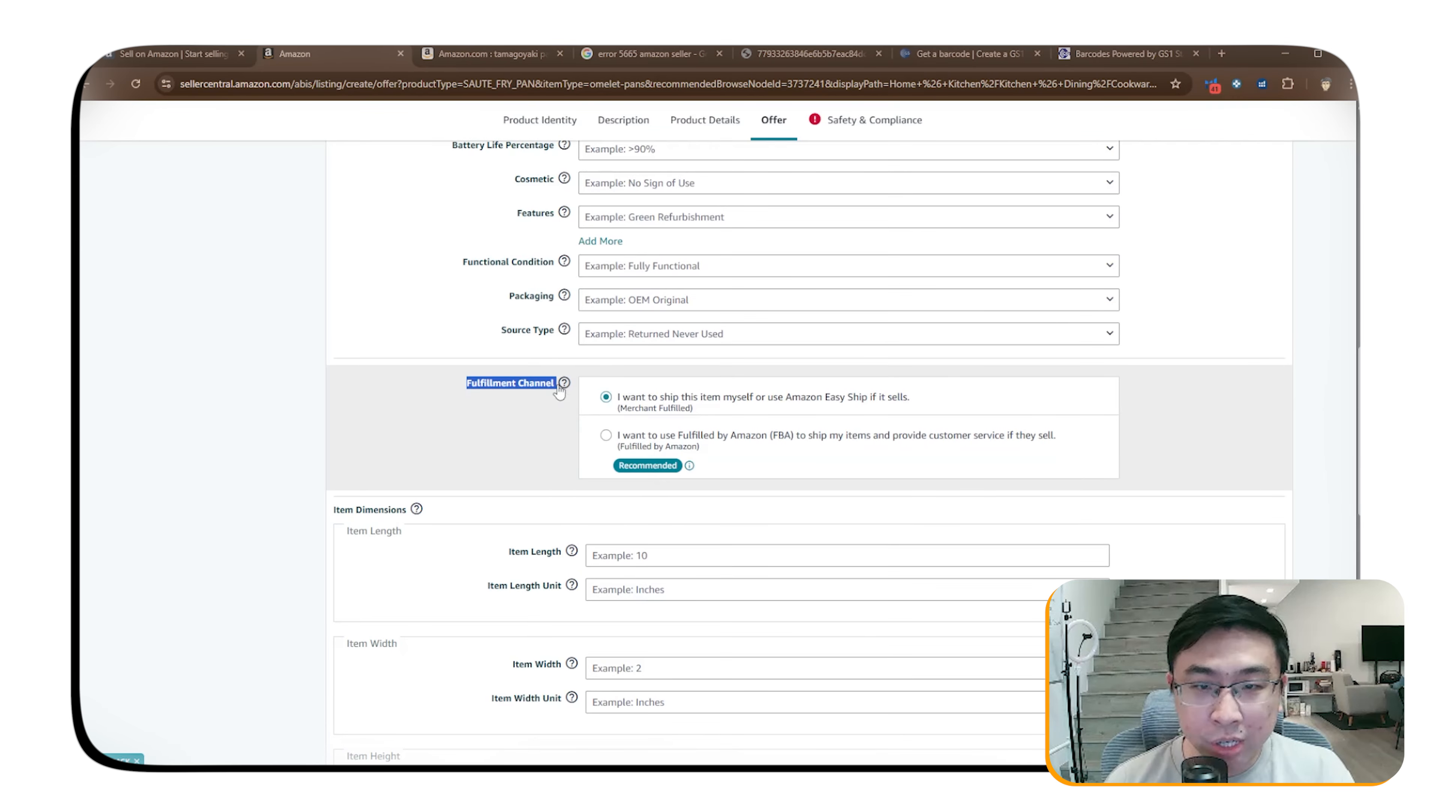
{"action": "left_click", "coordinate": [537, 381]}
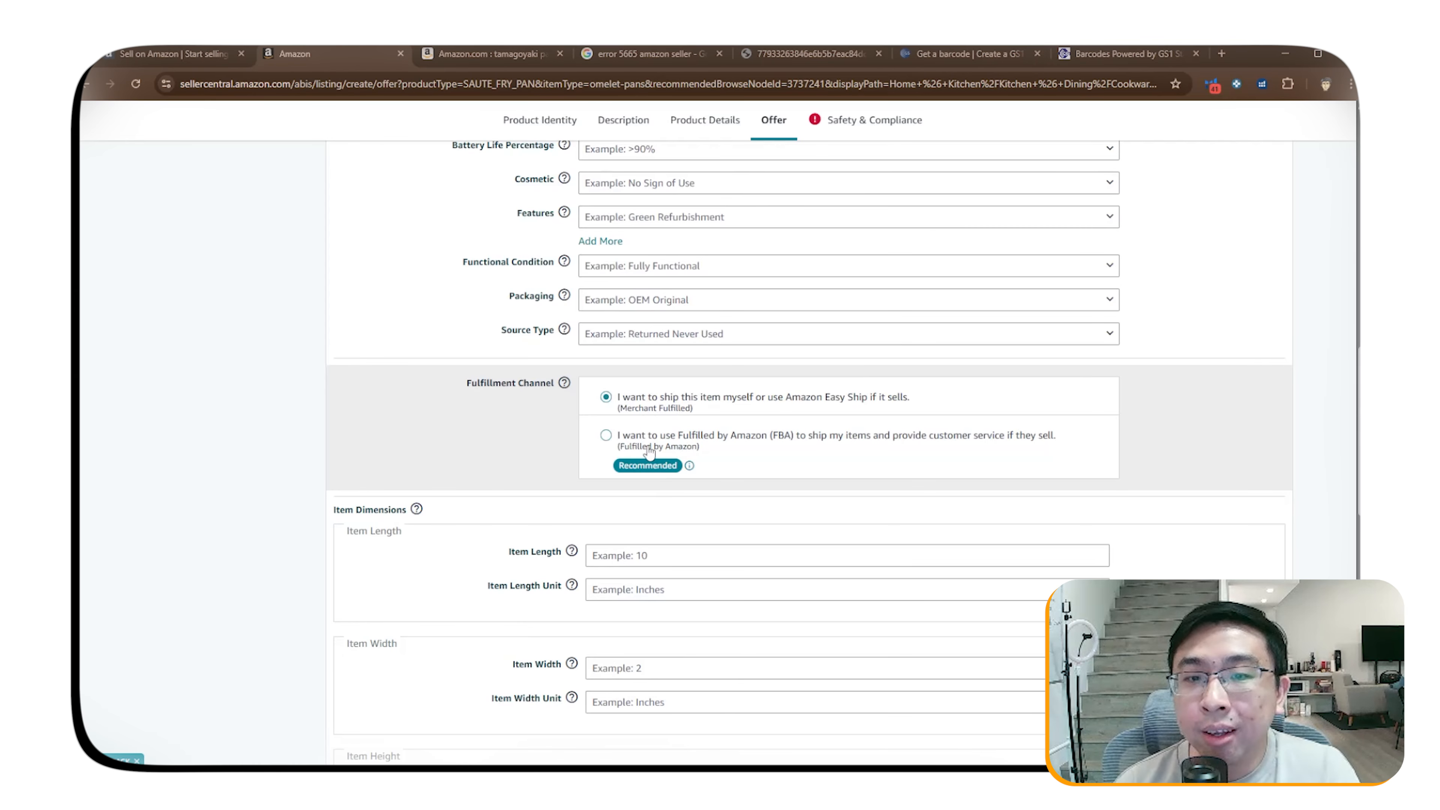
Choose Fulfilled by Amazon (FBA) as the Fulfillment Channel and review the offer fields.
{"action": "left_click", "coordinate": [606, 435]}
{"action": "scroll", "coordinate": [608, 437], "scroll_direction": "down", "scroll_amount": 2}
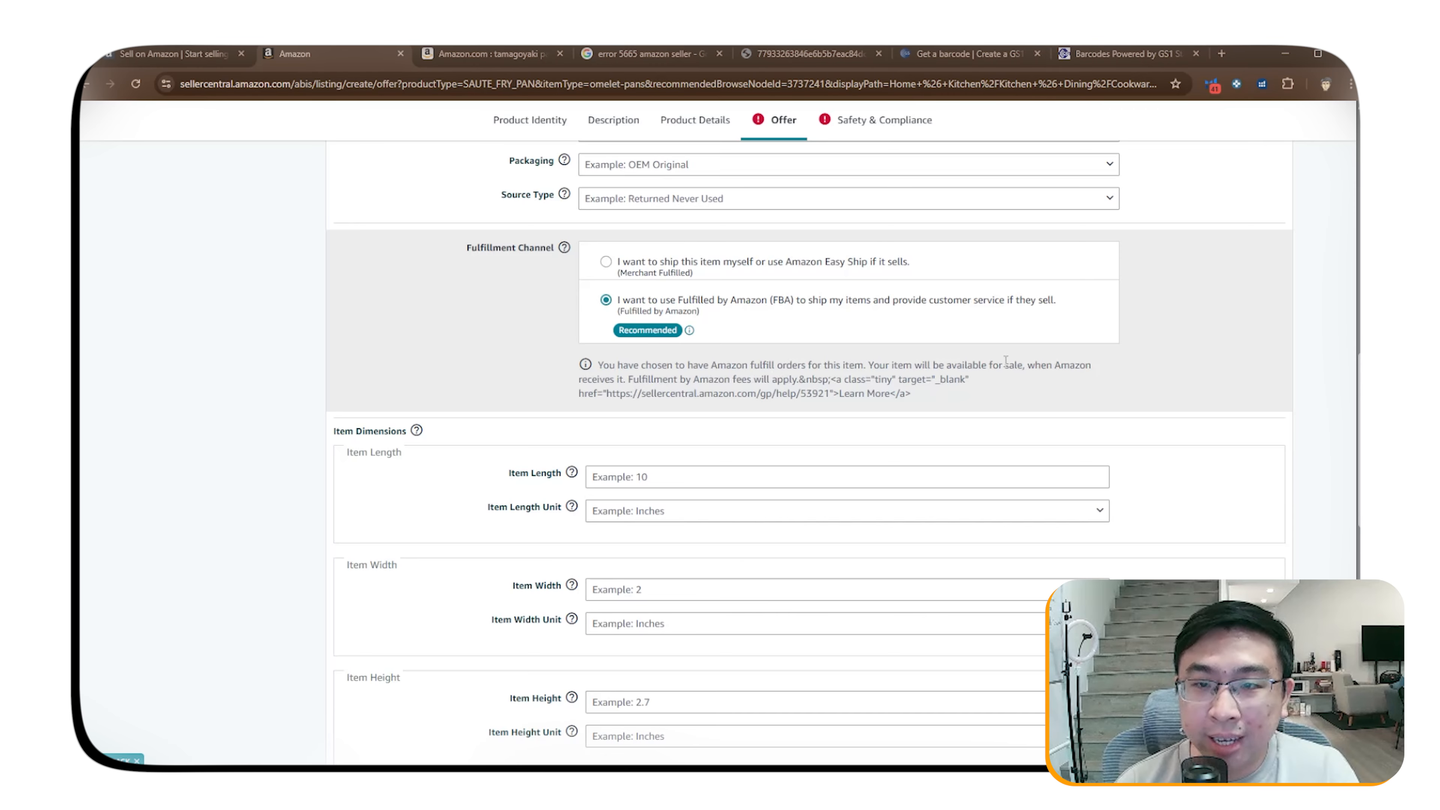
{"action": "left_click_drag", "start_coordinate": [922, 364], "coordinate": [1025, 365]}
{"action": "left_click", "coordinate": [1025, 365]}
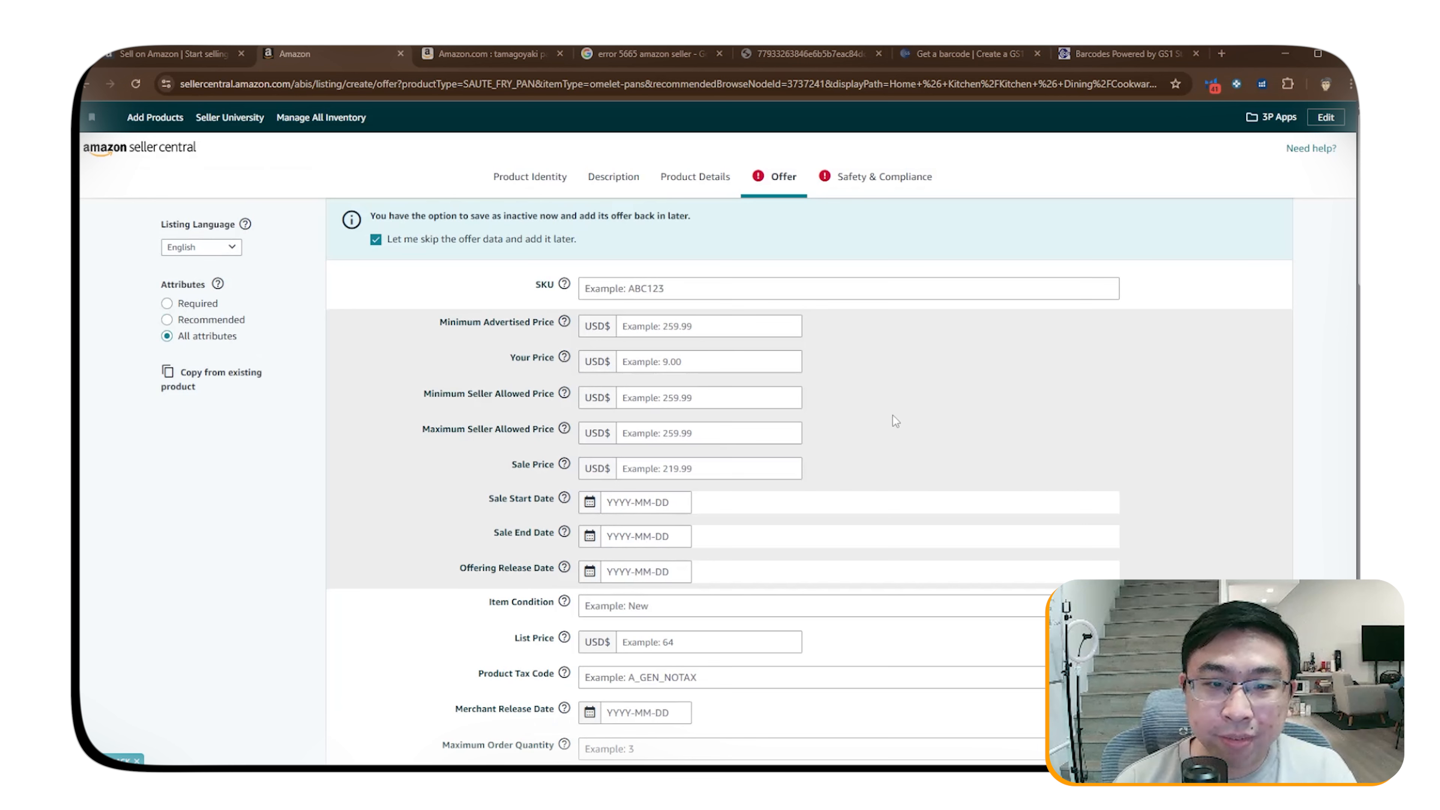
{"action": "scroll", "coordinate": [892, 416], "scroll_direction": "down", "scroll_amount": 5}
{"action": "scroll", "coordinate": [975, 372], "scroll_direction": "down", "scroll_amount": 1}
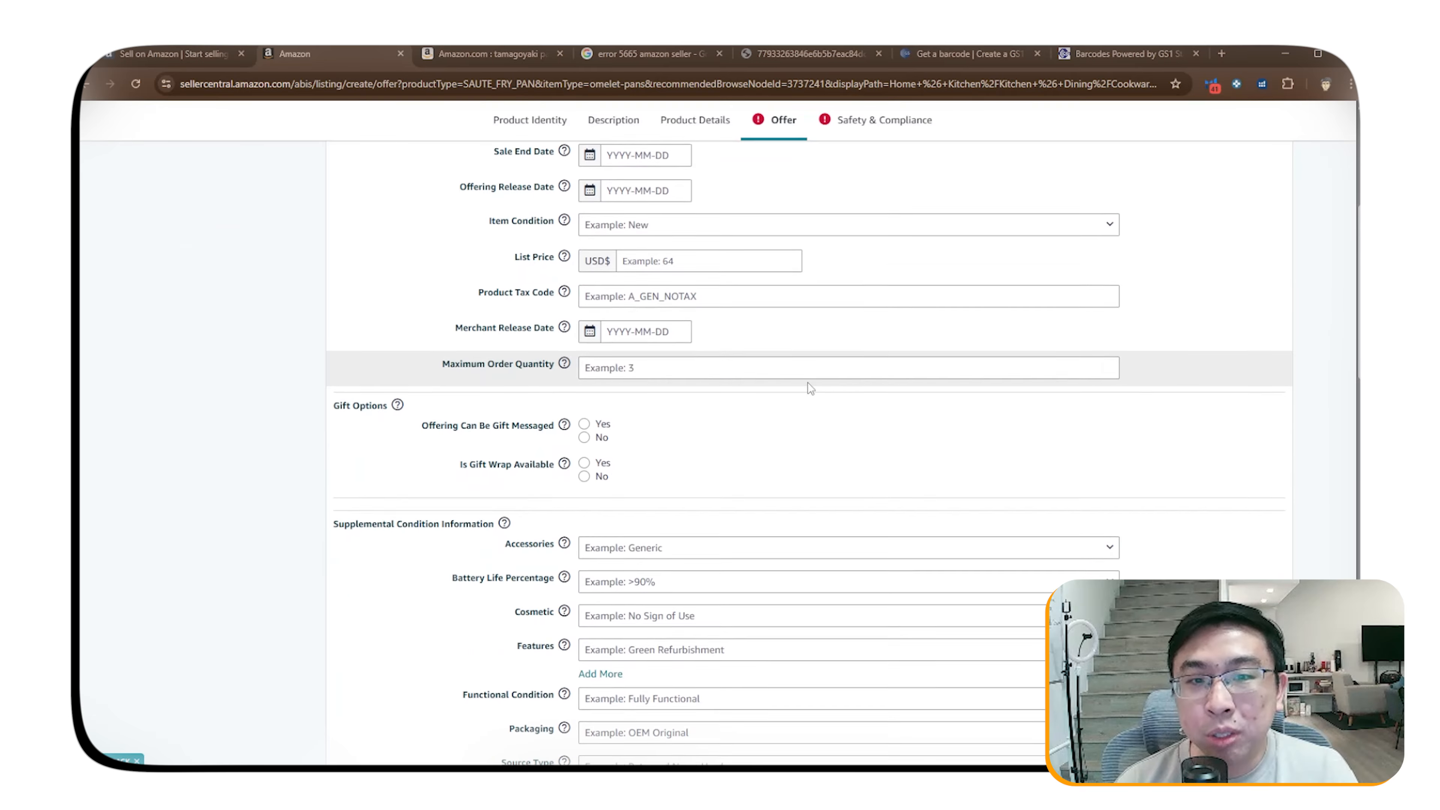
{"action": "scroll", "coordinate": [737, 335], "scroll_direction": "down", "scroll_amount": 8}
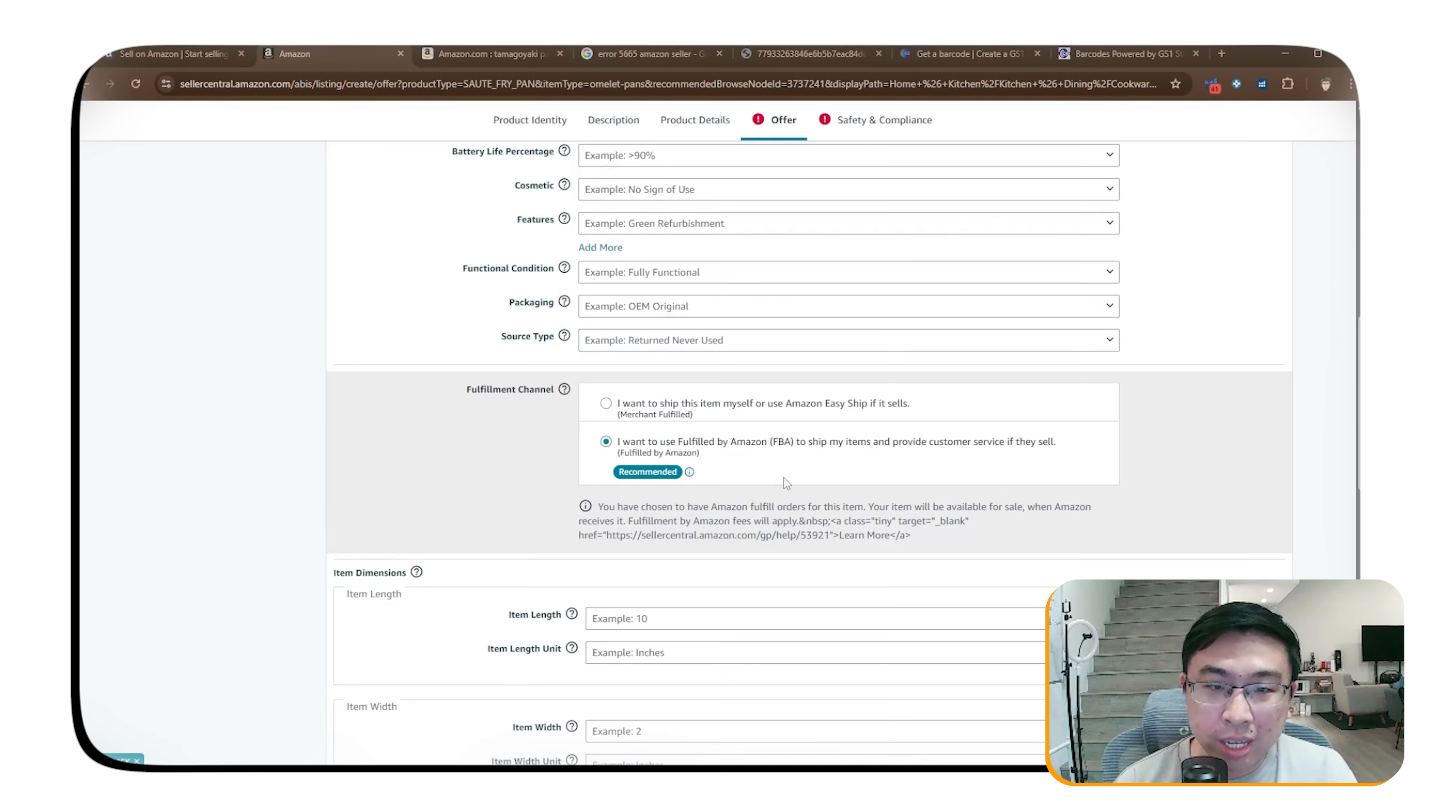
Return to the Product Details section and set the Product Site Launch Date to December 31, 2026.
{"action": "scroll", "coordinate": [781, 482], "scroll_direction": "up", "scroll_amount": 10}
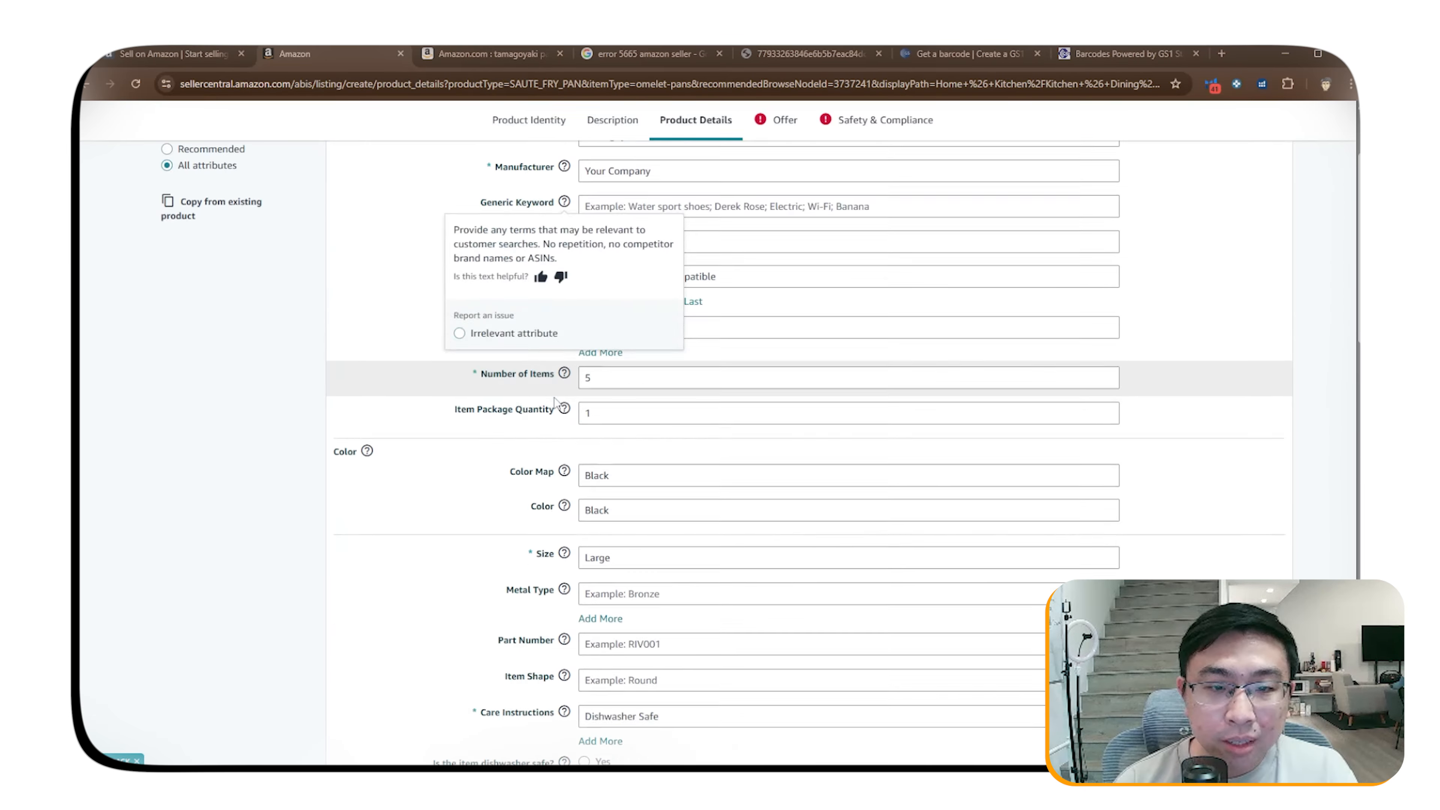
{"action": "scroll", "coordinate": [539, 391], "scroll_direction": "down", "scroll_amount": 5}
{"action": "scroll", "coordinate": [540, 386], "scroll_direction": "down", "scroll_amount": 5}
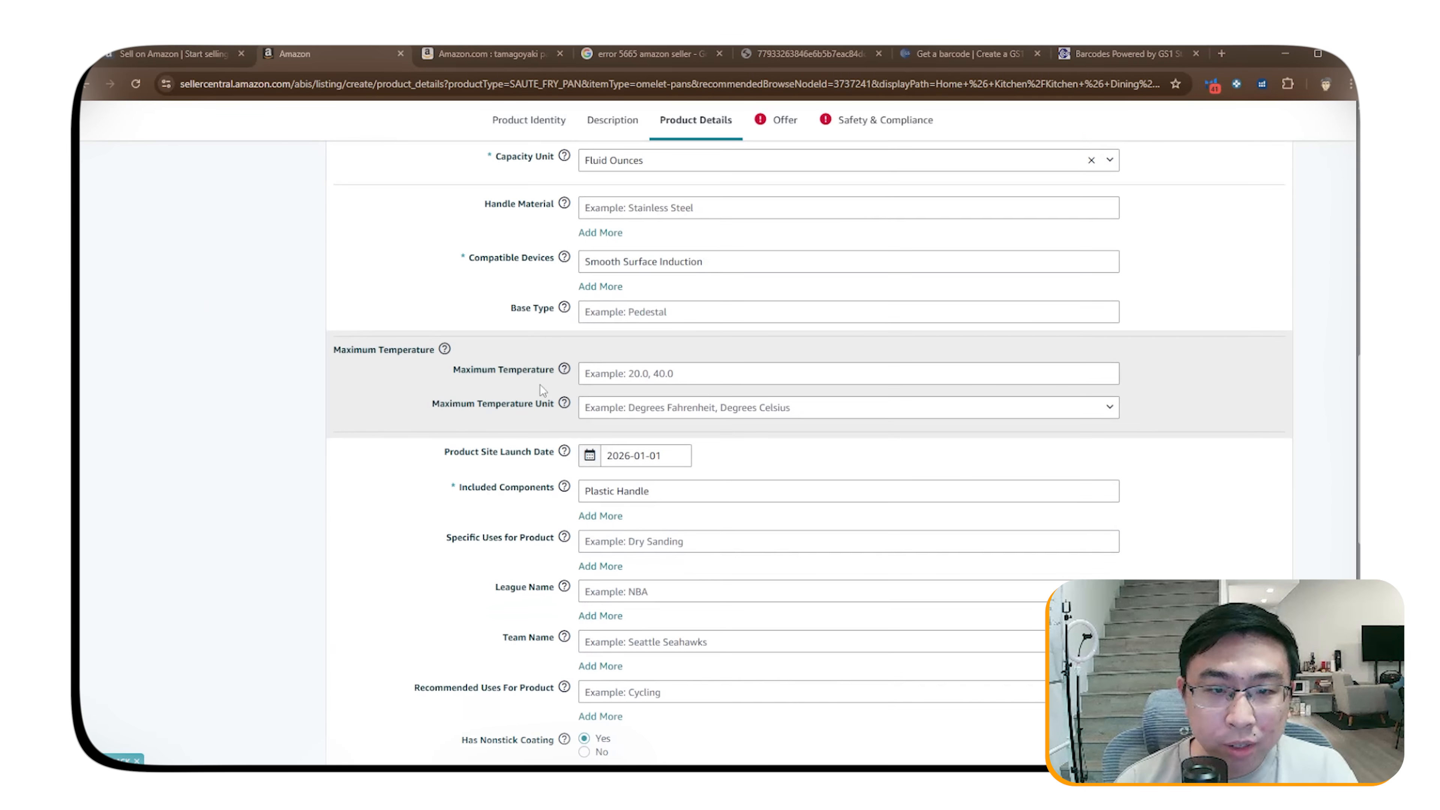
{"action": "left_click", "coordinate": [589, 386]}
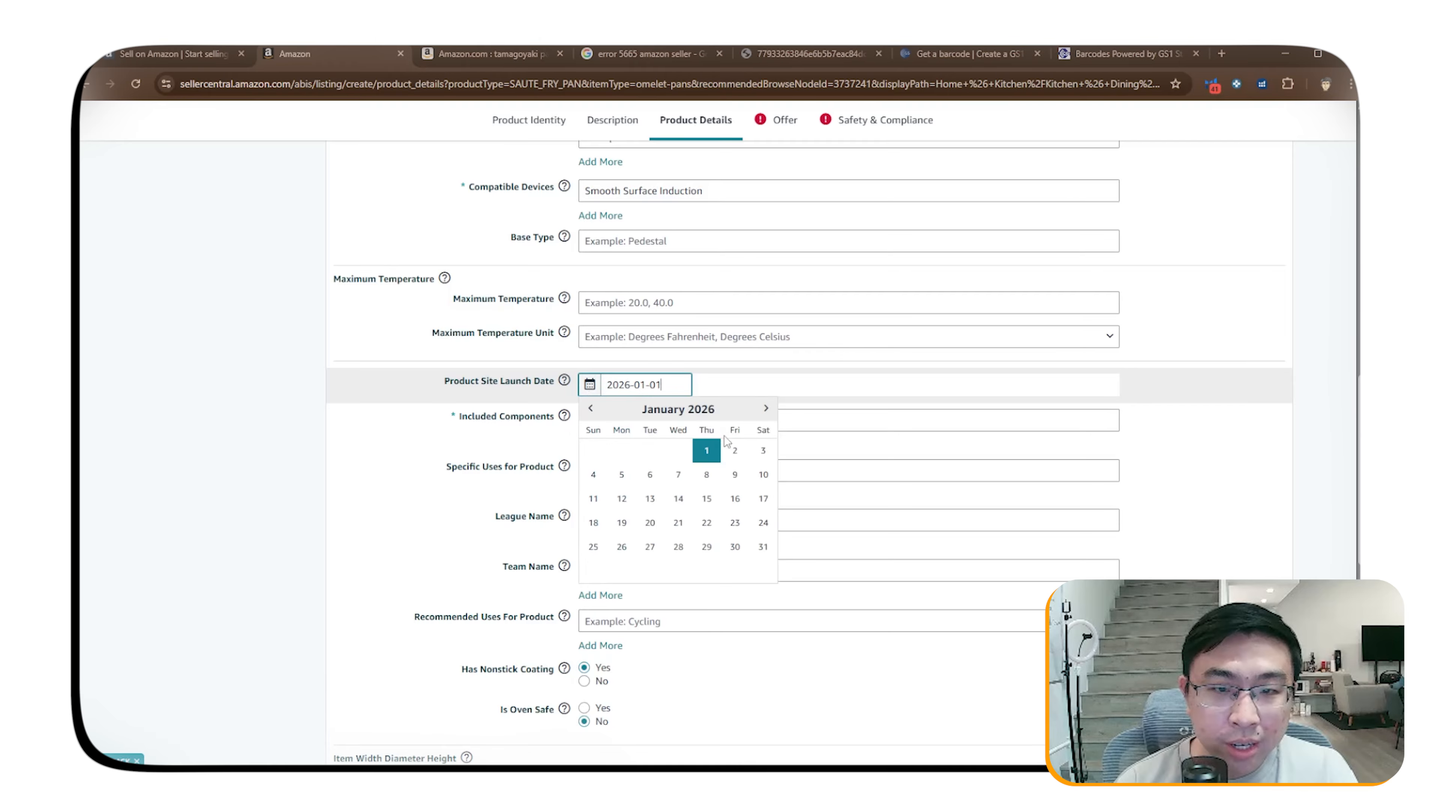
{"action": "left_click", "coordinate": [765, 409]}
{"action": "left_click", "coordinate": [766, 410]}
{"action": "left_click", "coordinate": [766, 409]}
{"action": "left_click", "coordinate": [766, 409]}
{"action": "left_click", "coordinate": [765, 409]}
{"action": "left_click", "coordinate": [765, 409]}
{"action": "left_click", "coordinate": [765, 409]}
{"action": "left_click", "coordinate": [765, 409]}
{"action": "left_click", "coordinate": [765, 409]}
{"action": "left_click", "coordinate": [765, 410]}
{"action": "left_click", "coordinate": [765, 409]}
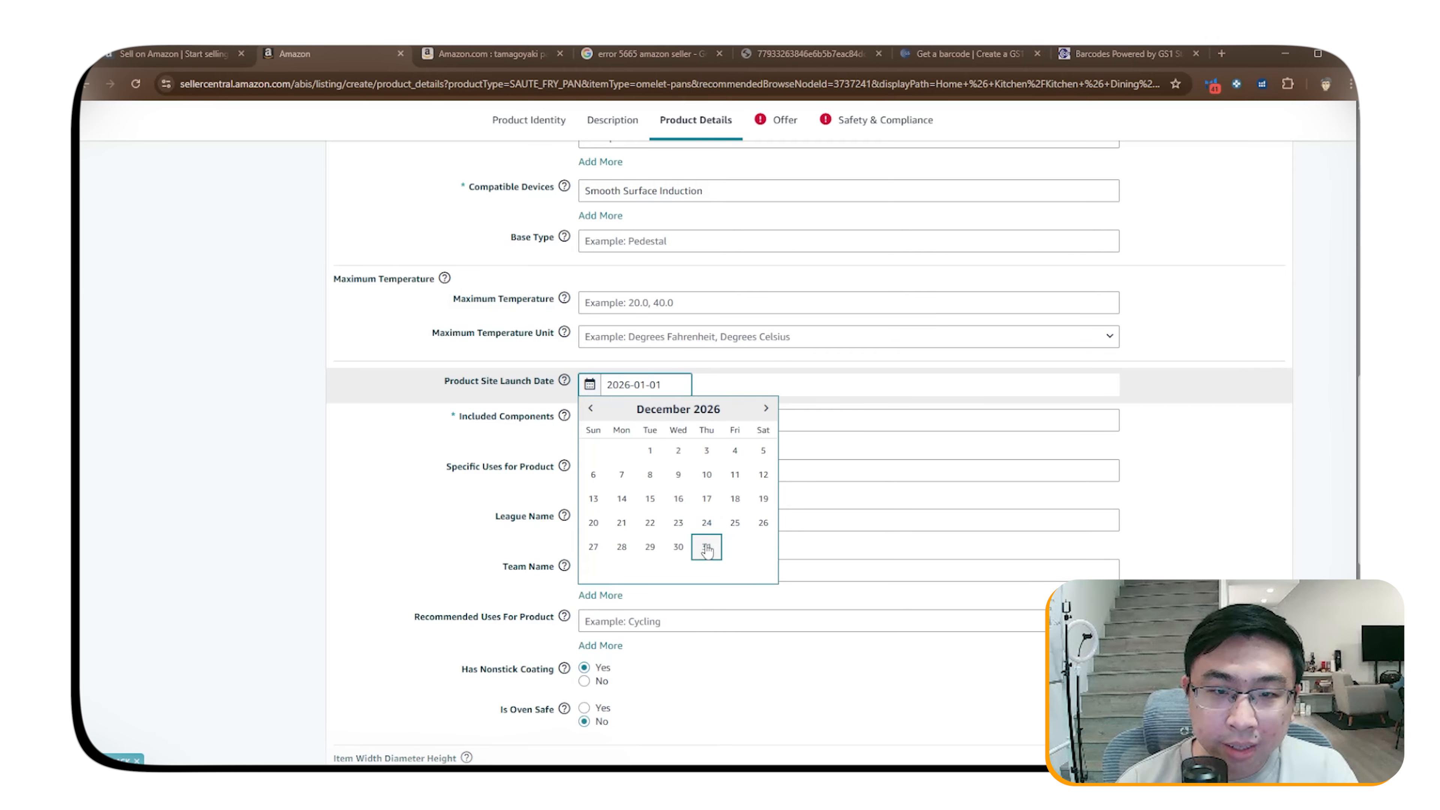
{"action": "left_click", "coordinate": [707, 546]}
In the Offer section, set the package length, width and height units to Inches and the Package Weight Unit to Pounds.
{"action": "scroll", "coordinate": [1122, 435], "scroll_direction": "up", "scroll_amount": 10}
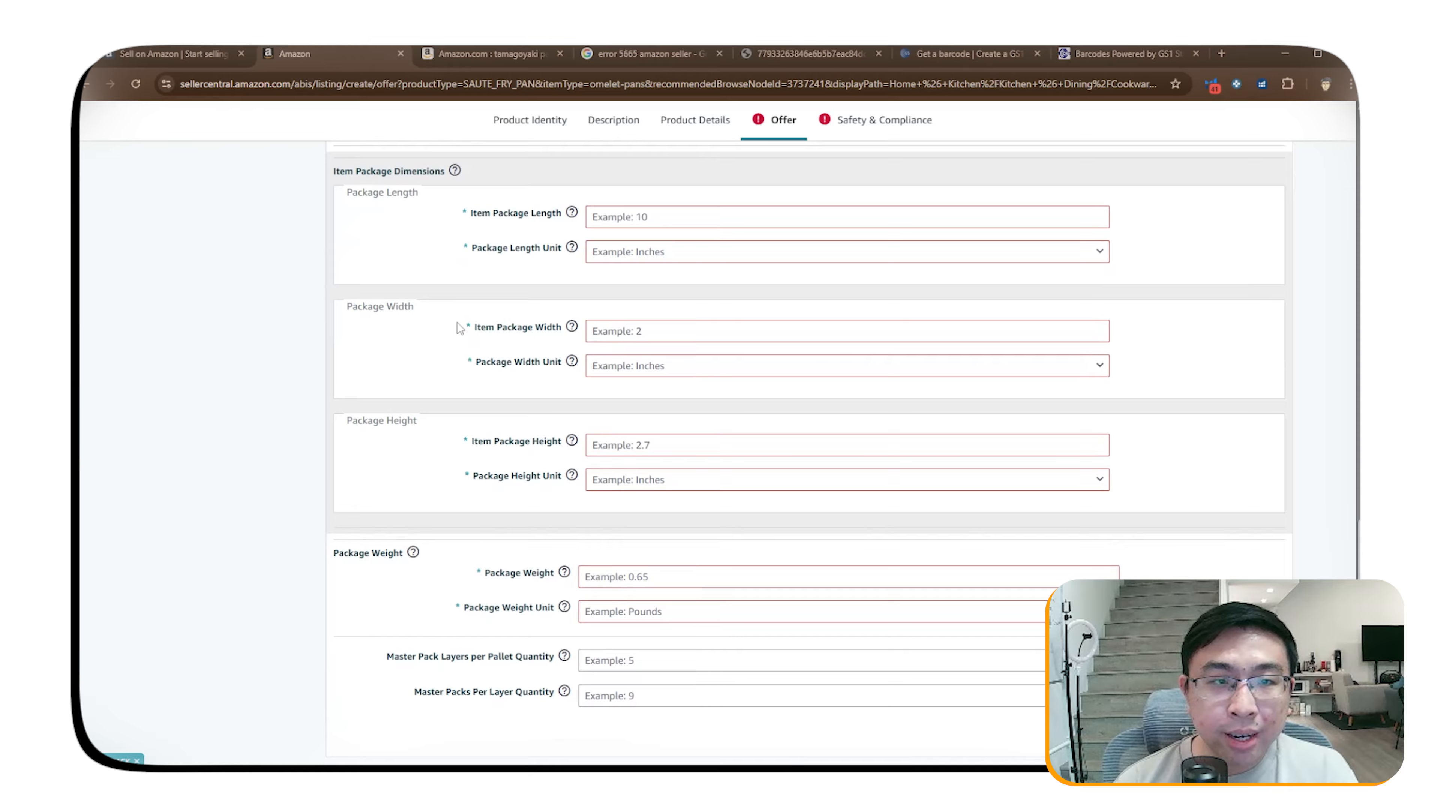
{"action": "scroll", "coordinate": [456, 324], "scroll_direction": "up", "scroll_amount": 2}
{"action": "scroll", "coordinate": [398, 330], "scroll_direction": "down", "scroll_amount": 2}
{"action": "scroll", "coordinate": [412, 293], "scroll_direction": "up", "scroll_amount": 1}
{"action": "left_click", "coordinate": [632, 329]}
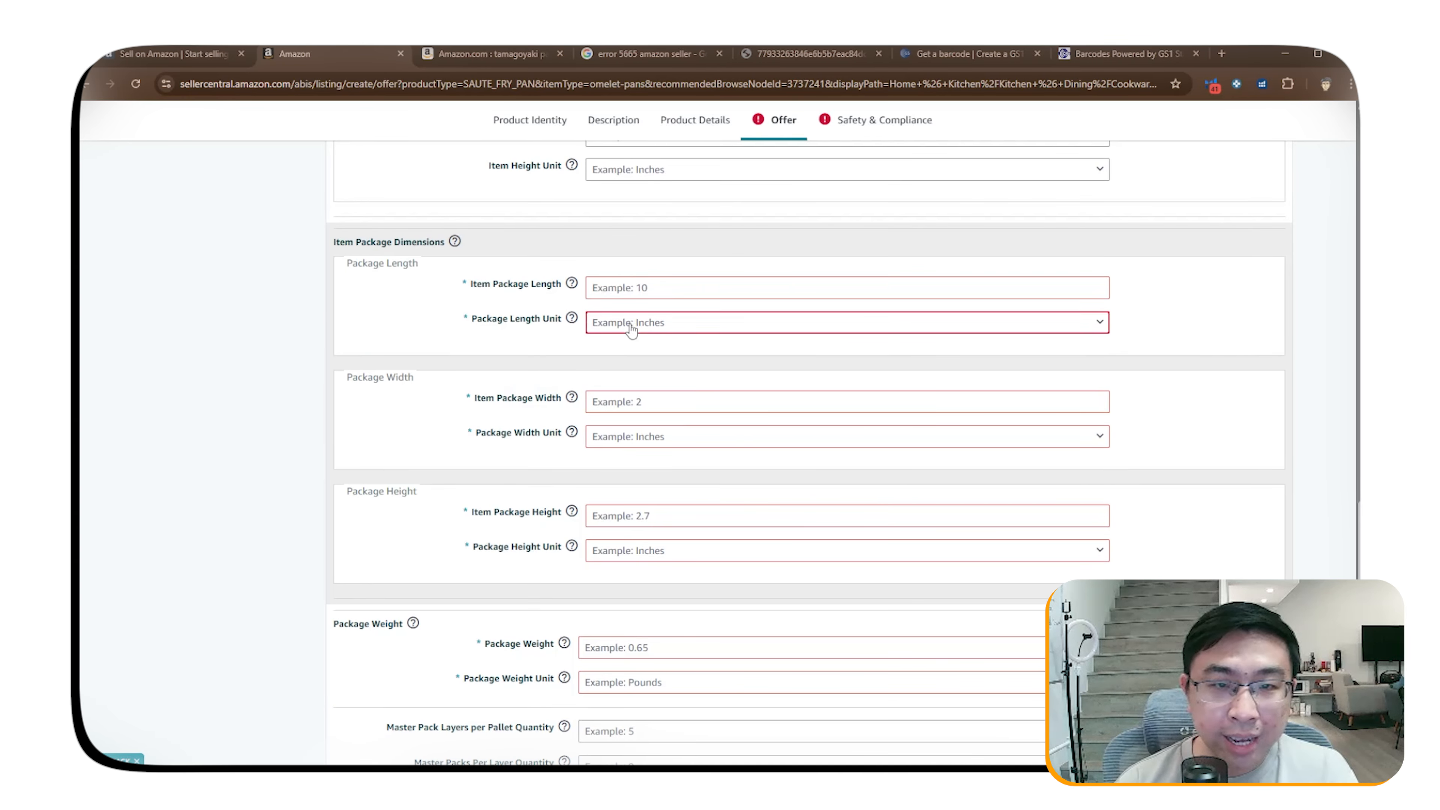
{"action": "left_click", "coordinate": [631, 372]}
{"action": "left_click", "coordinate": [634, 438]}
{"action": "left_click", "coordinate": [629, 482]}
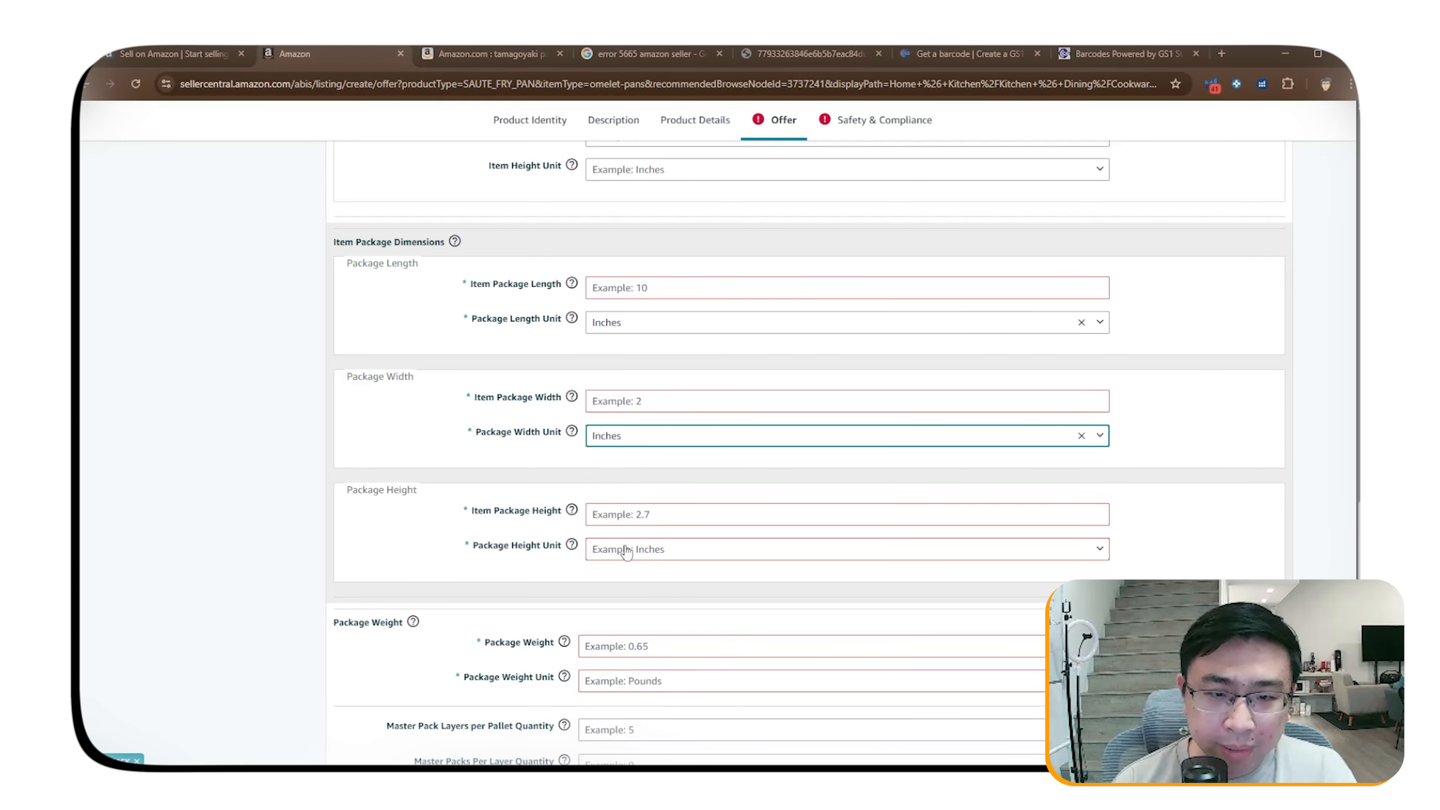
{"action": "left_click", "coordinate": [632, 550]}
{"action": "left_click", "coordinate": [633, 605]}
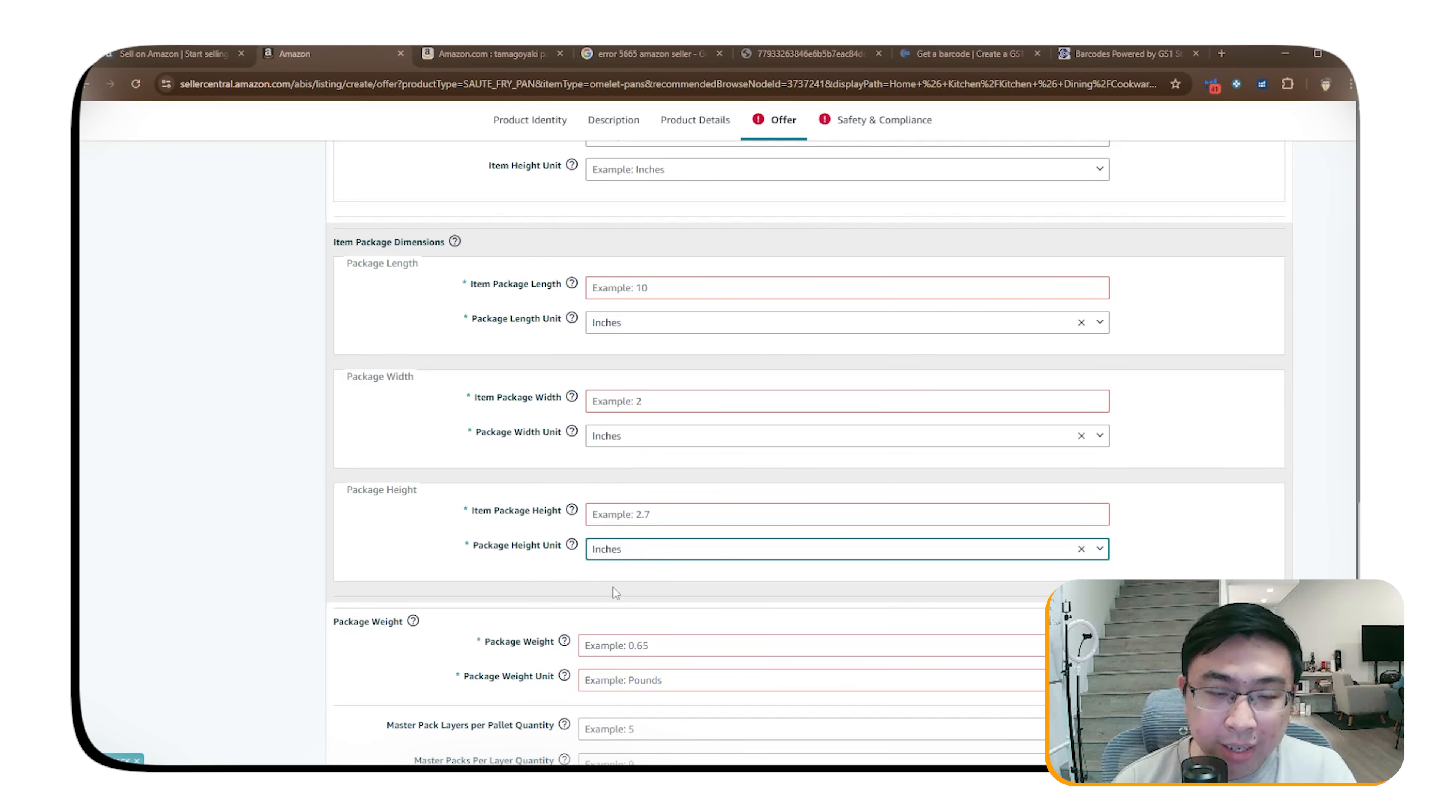
{"action": "left_click", "coordinate": [614, 684]}
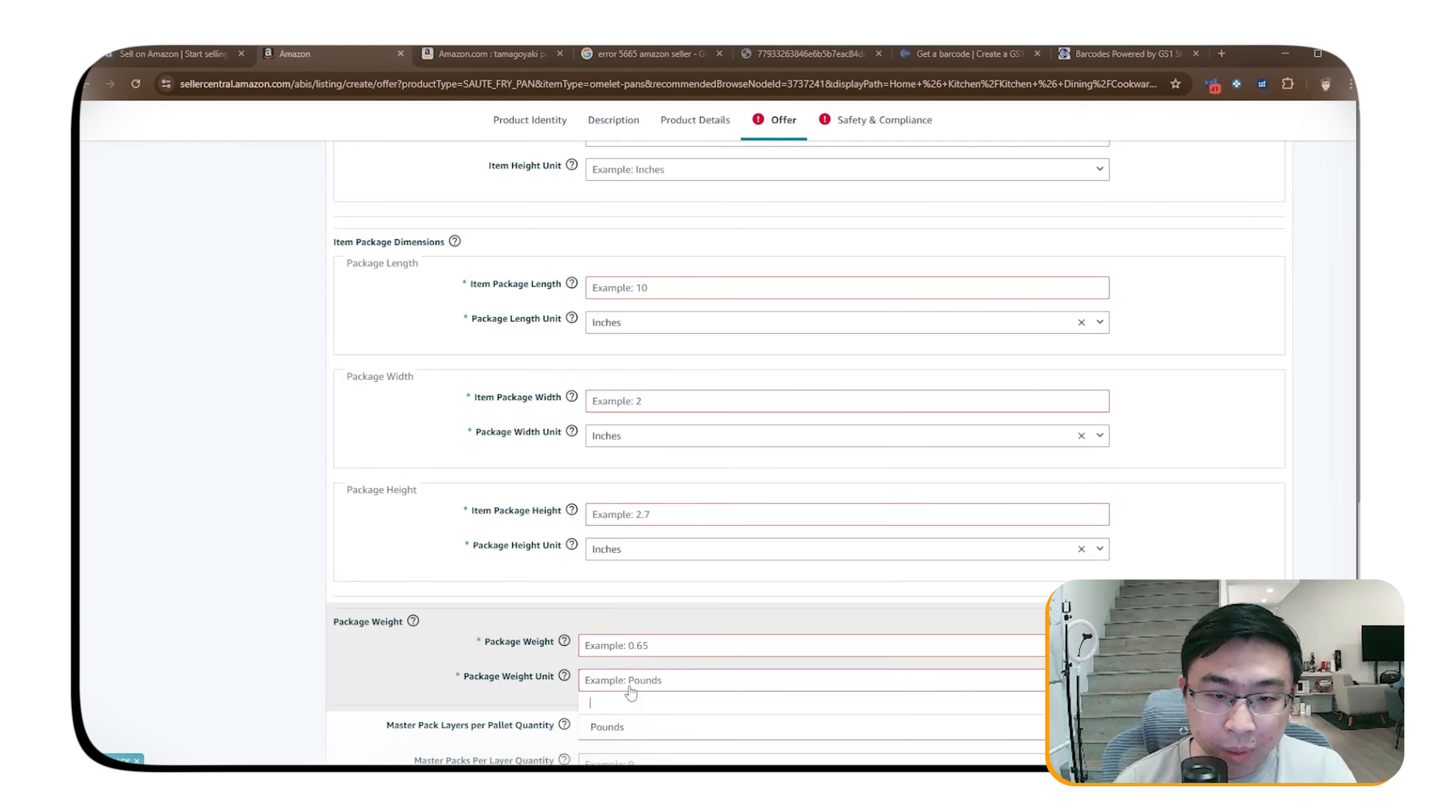
{"action": "left_click", "coordinate": [623, 732]}
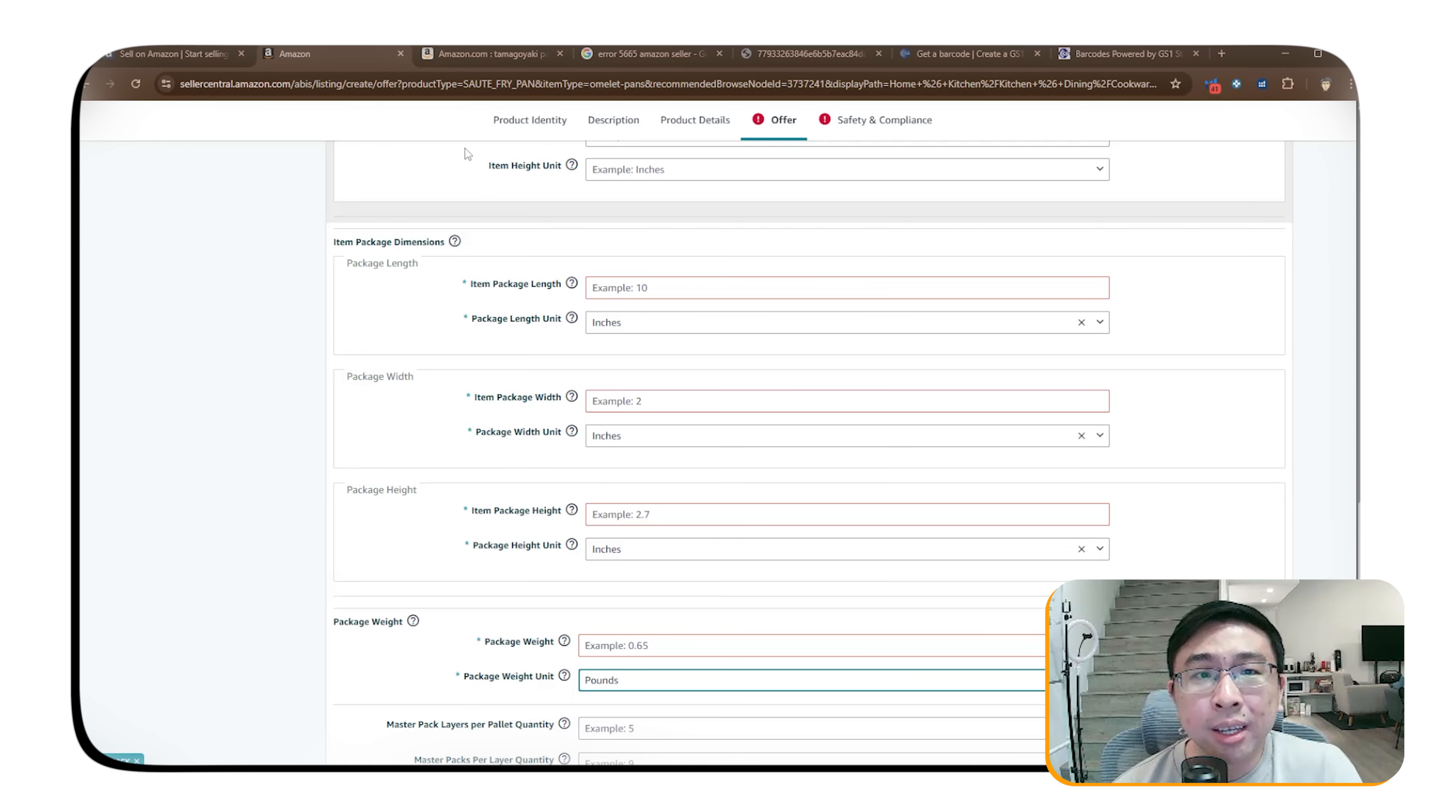
Open the TECHEF tamagoyaki pan from the Amazon search results and load the extension's Profitability Calculator for it.
{"action": "left_click", "coordinate": [460, 54]}
{"action": "scroll", "coordinate": [736, 394], "scroll_direction": "down", "scroll_amount": 1}
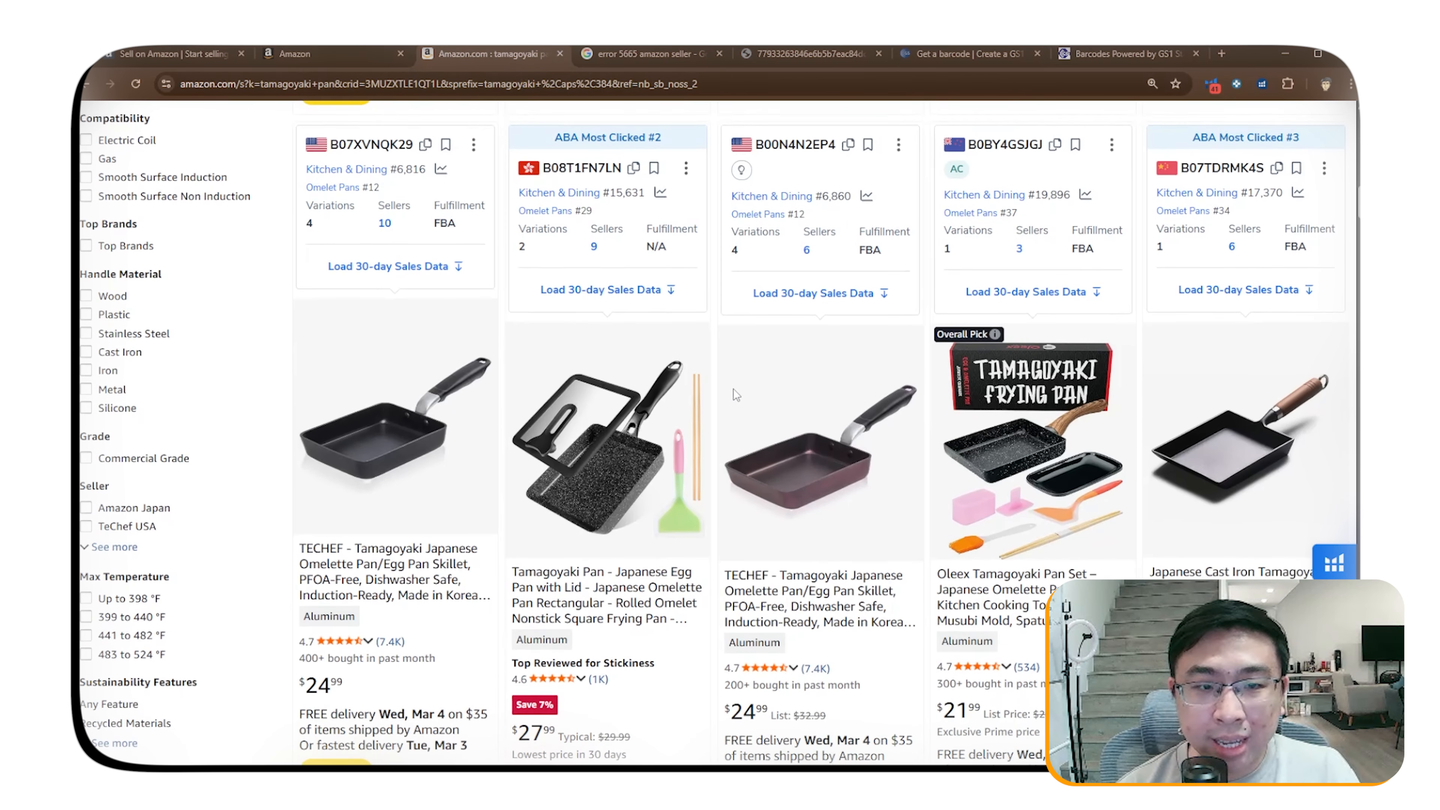
{"action": "left_click", "coordinate": [403, 567]}
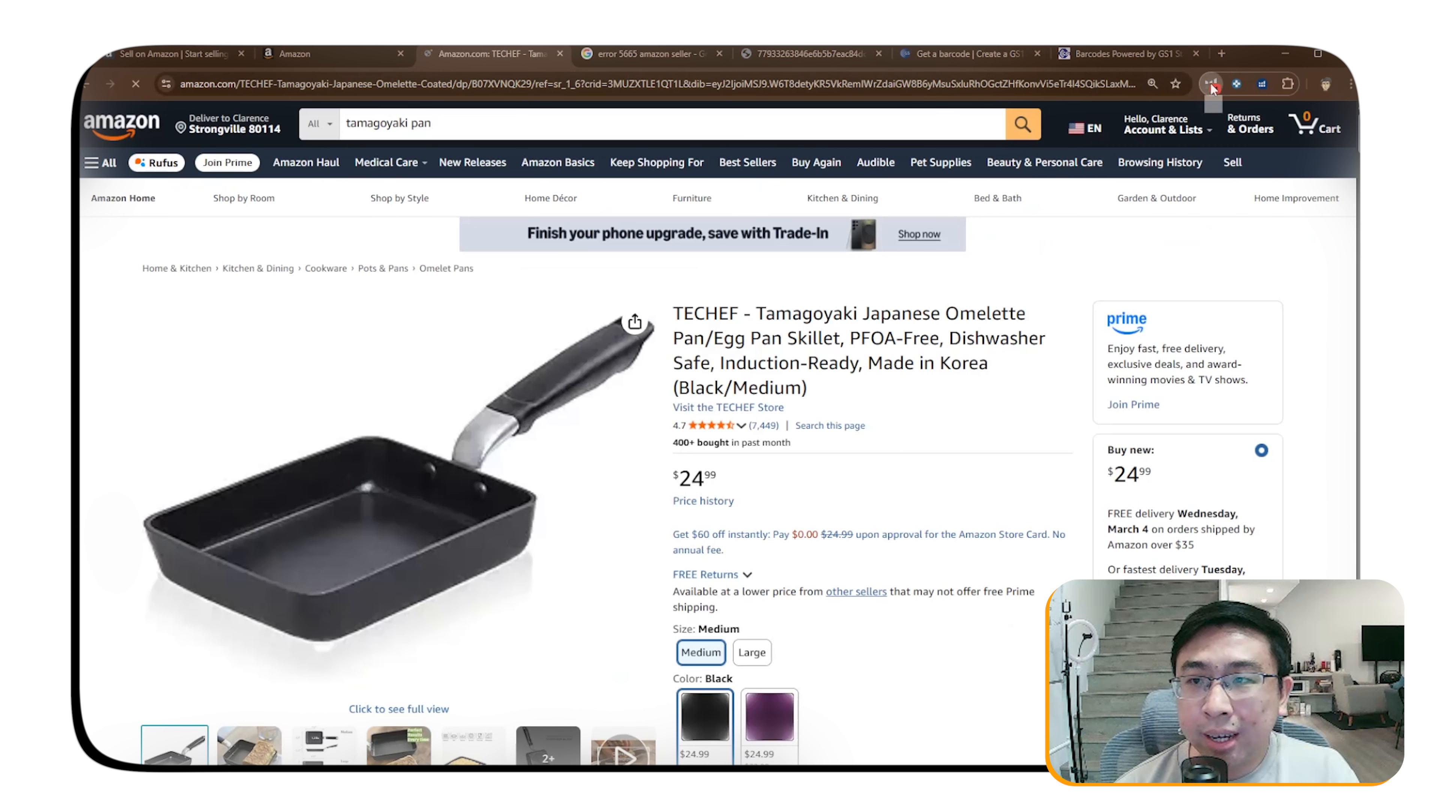
{"action": "left_click", "coordinate": [1211, 85]}
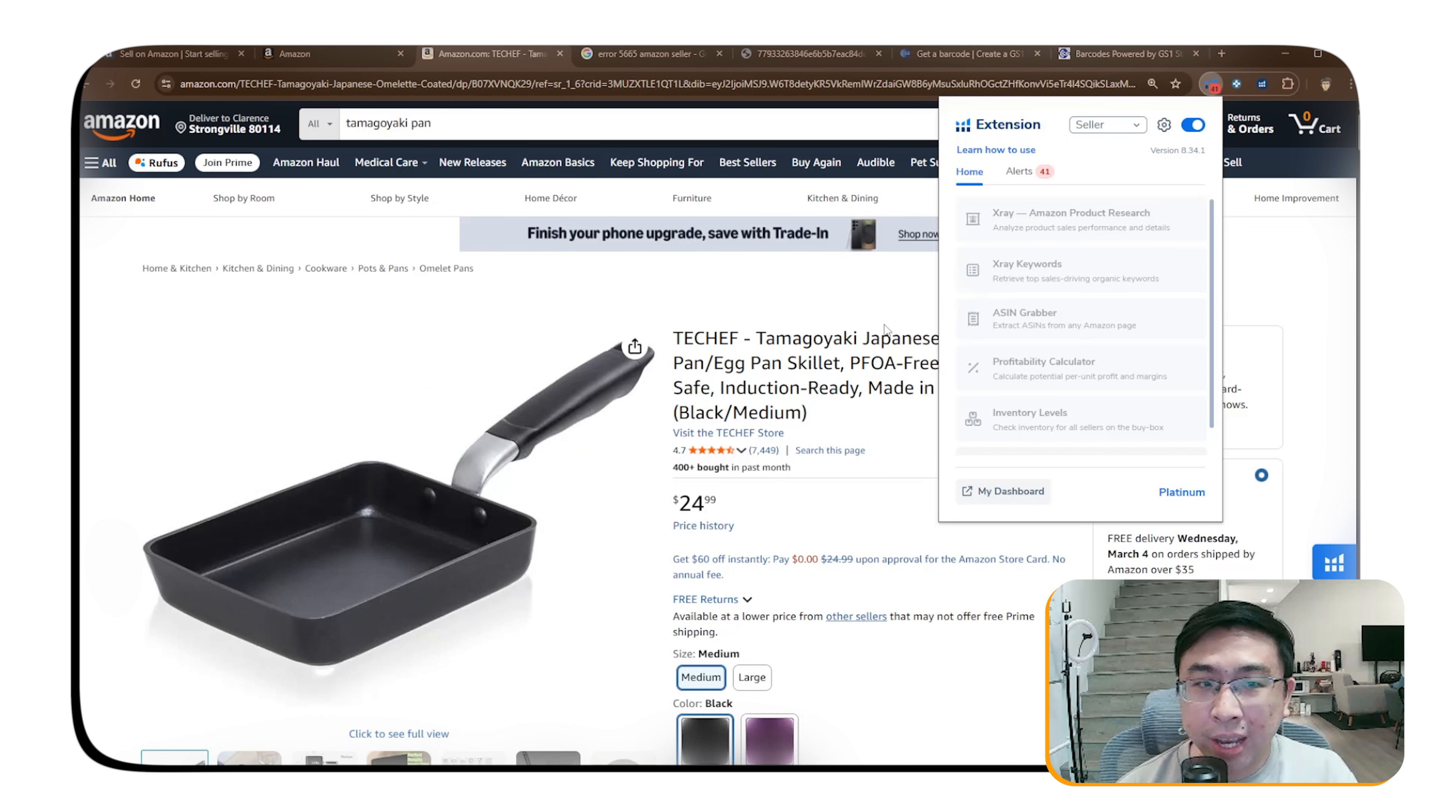
{"action": "scroll", "coordinate": [887, 330], "scroll_direction": "down", "scroll_amount": 2}
{"action": "scroll", "coordinate": [887, 330], "scroll_direction": "up", "scroll_amount": 2}
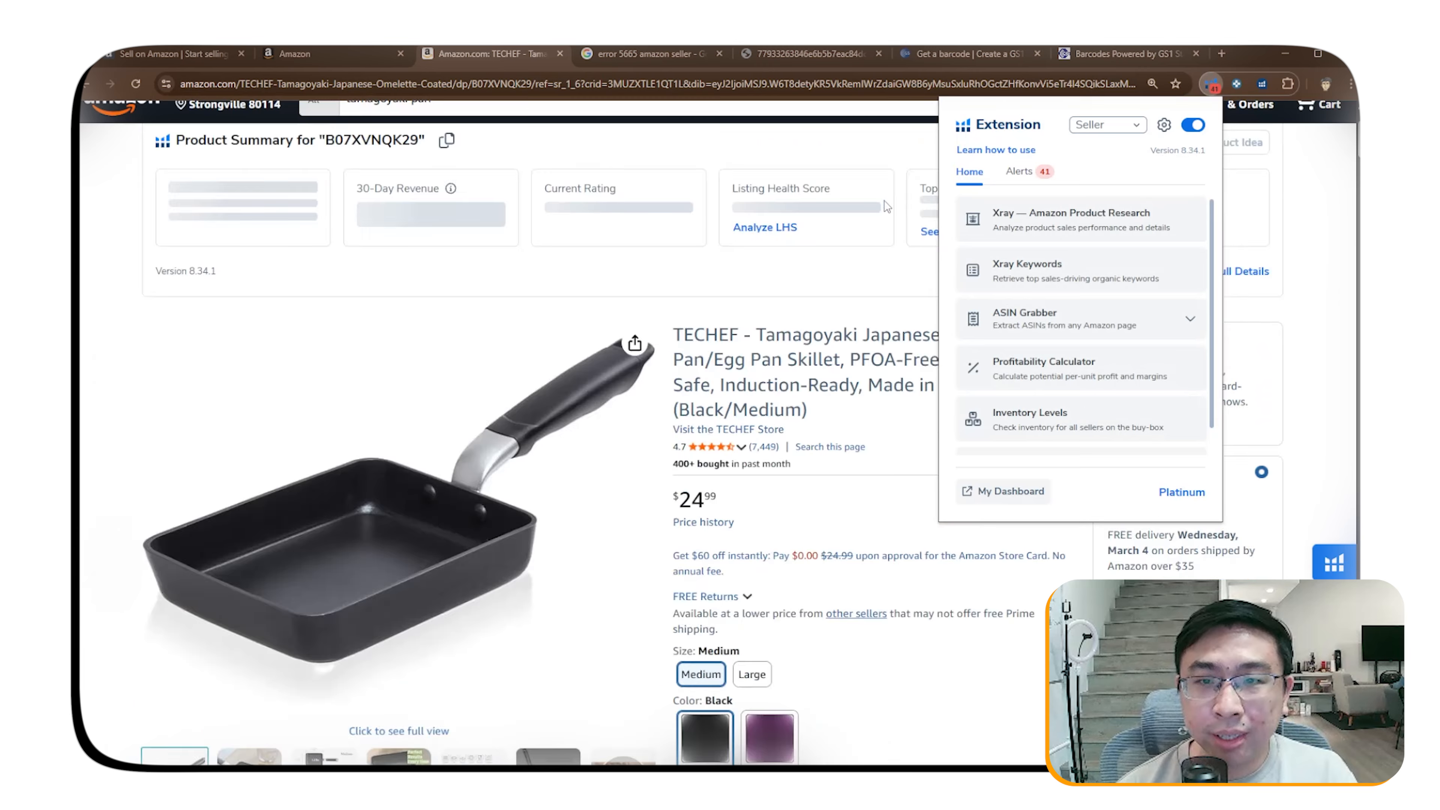
{"action": "left_click", "coordinate": [1053, 393]}
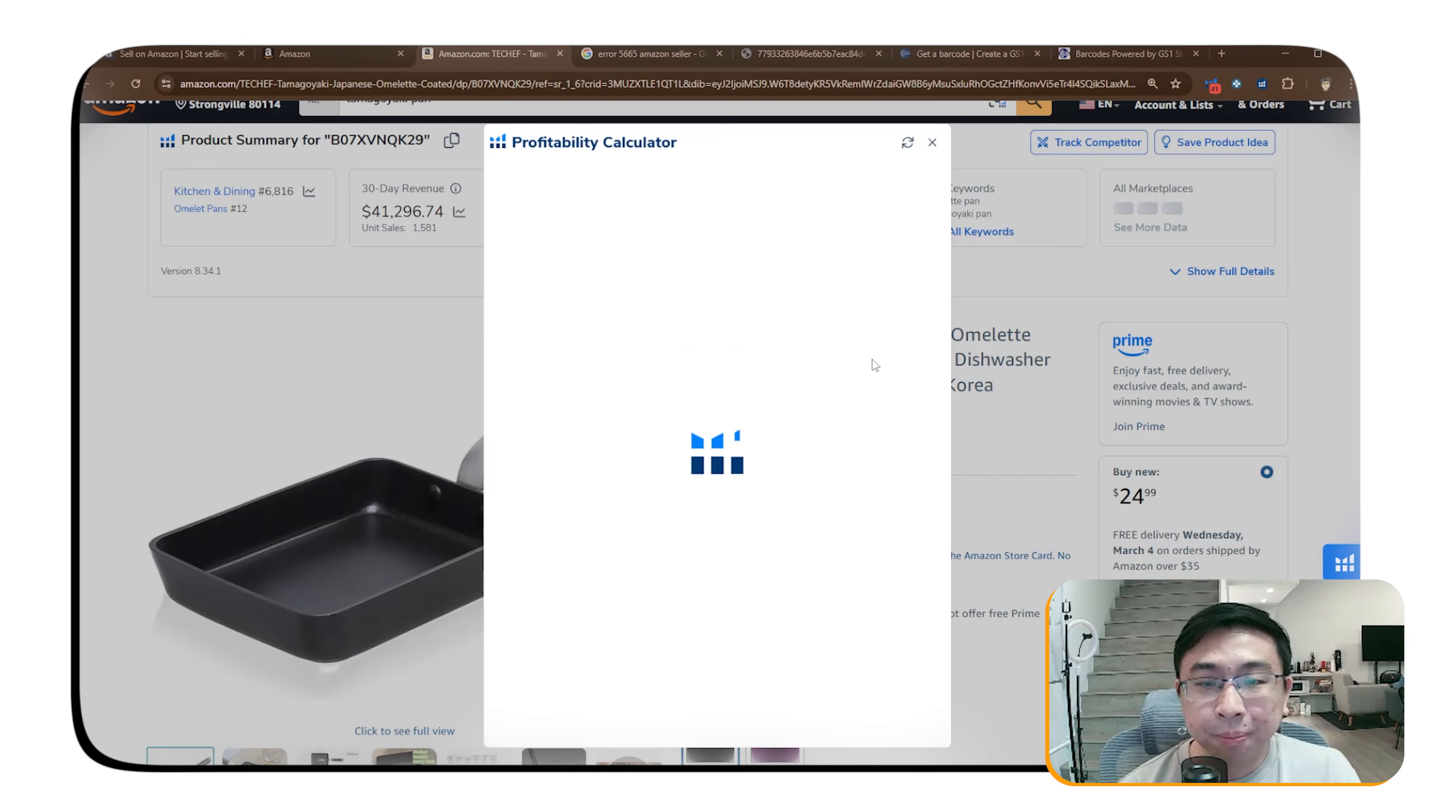
Copy the competitor pan's width from the Profitability Calculator into the listing's Item Package Width as 6.85.
{"action": "double_click", "coordinate": [522, 287]}
{"action": "double_click", "coordinate": [737, 288]}
{"action": "key", "text": "ctrl+c"}
{"action": "left_click", "coordinate": [295, 53]}
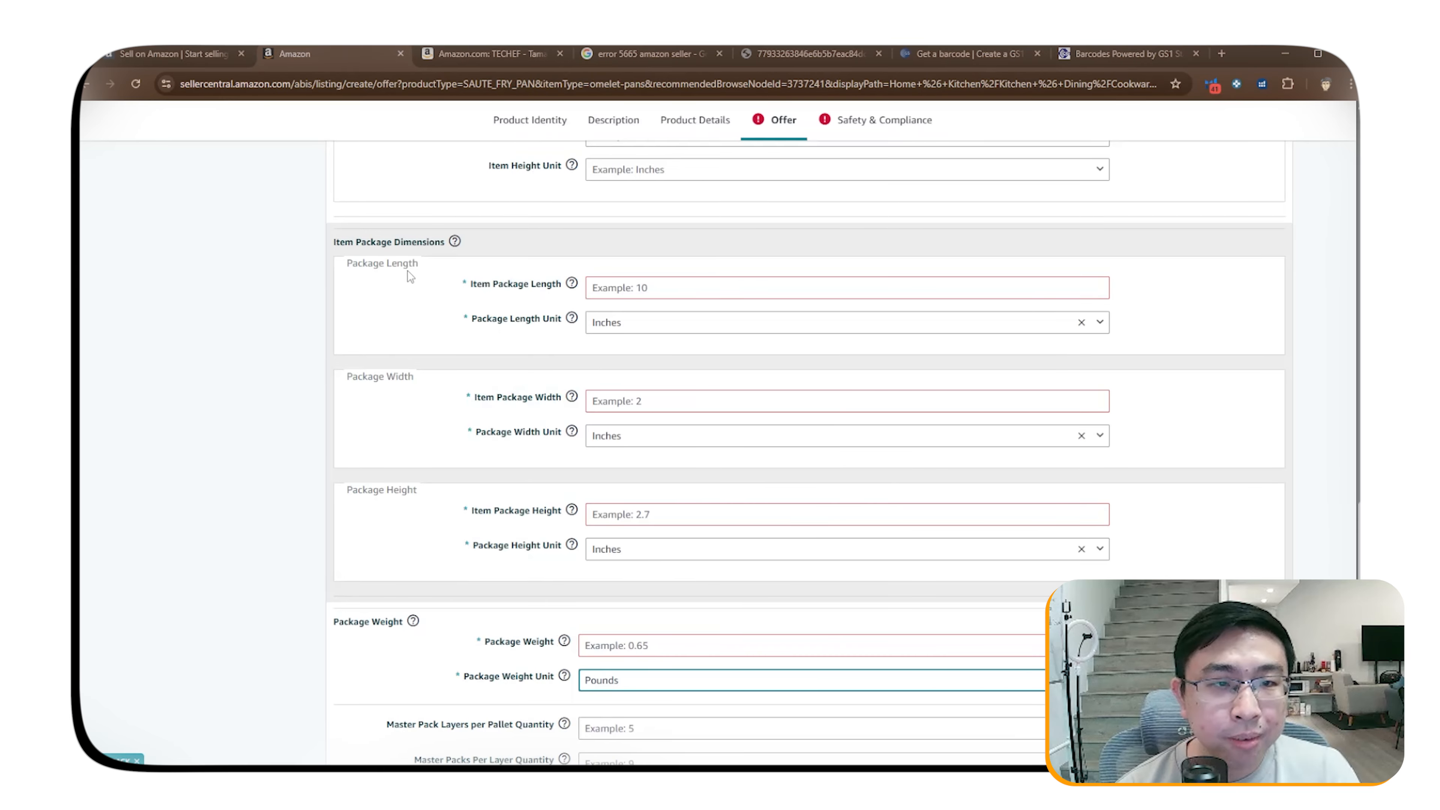
{"action": "left_click", "coordinate": [630, 400]}
{"action": "key", "text": "ctrl+v"}
Copy the calculator's length value of 3.66 into the listing's Item Package Height.
{"action": "left_click", "coordinate": [491, 53]}
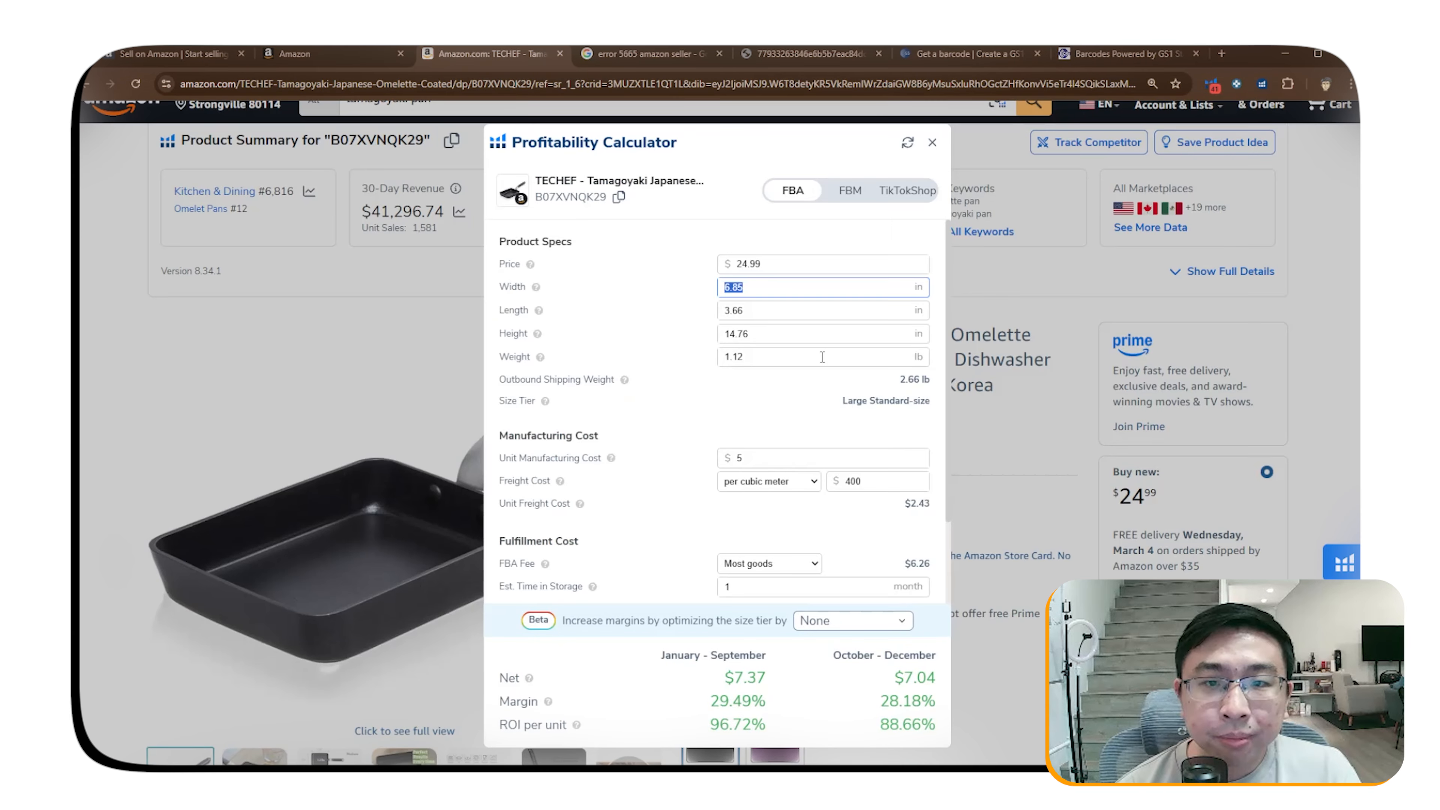
{"action": "left_click_drag", "start_coordinate": [767, 316], "coordinate": [715, 316]}
{"action": "key", "text": "ctrl+c"}
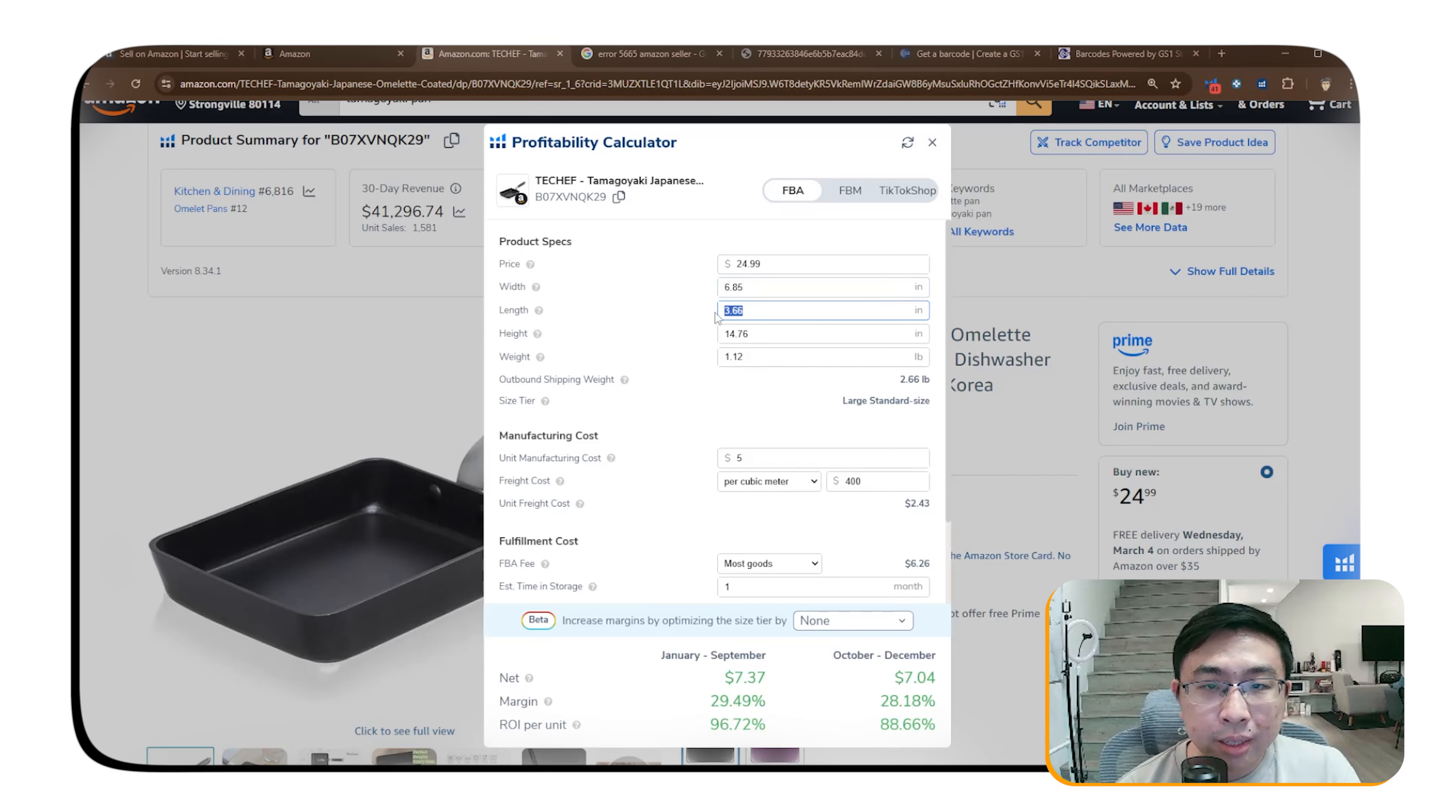
{"action": "left_click", "coordinate": [316, 50]}
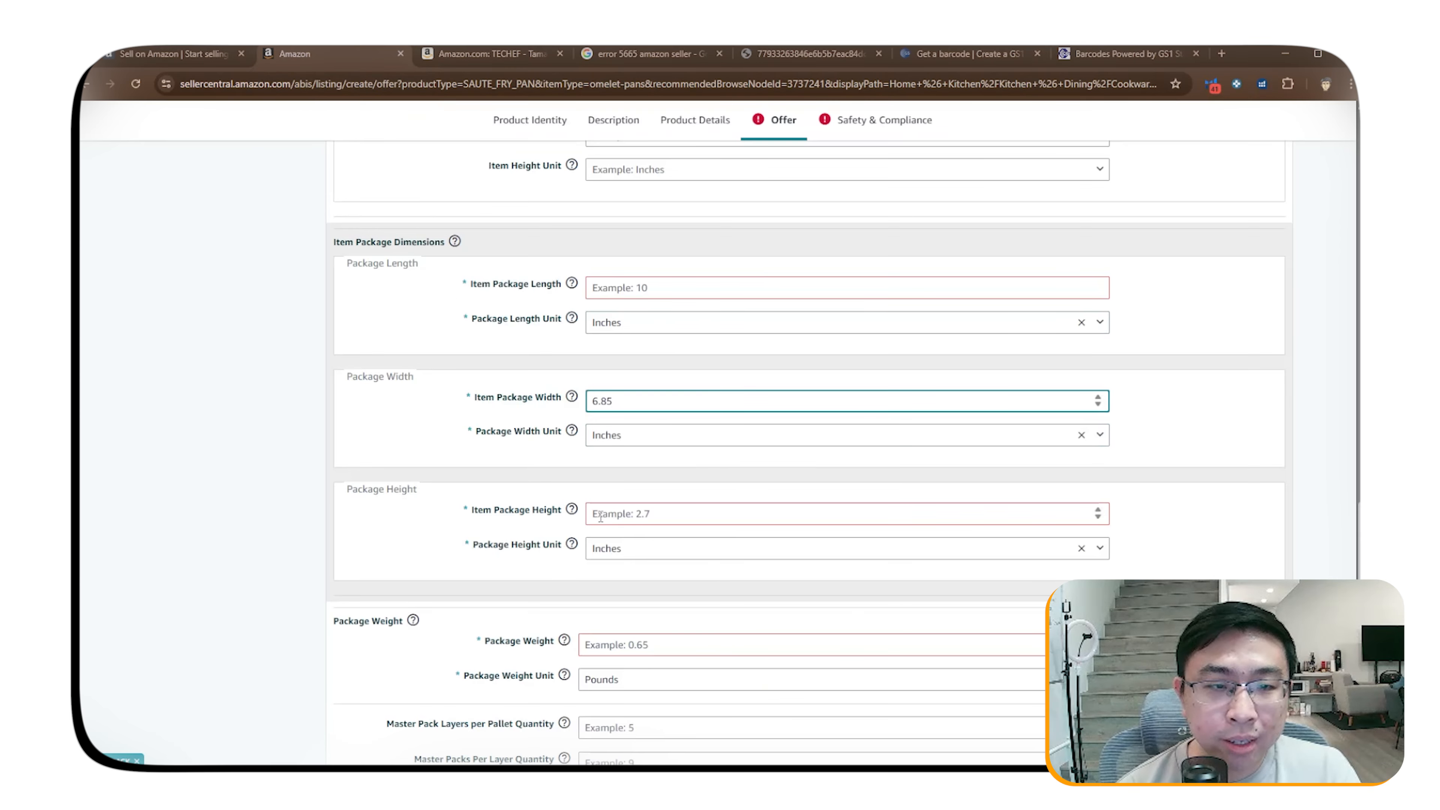
{"action": "left_click", "coordinate": [626, 507]}
{"action": "key", "text": "ctrl+v"}
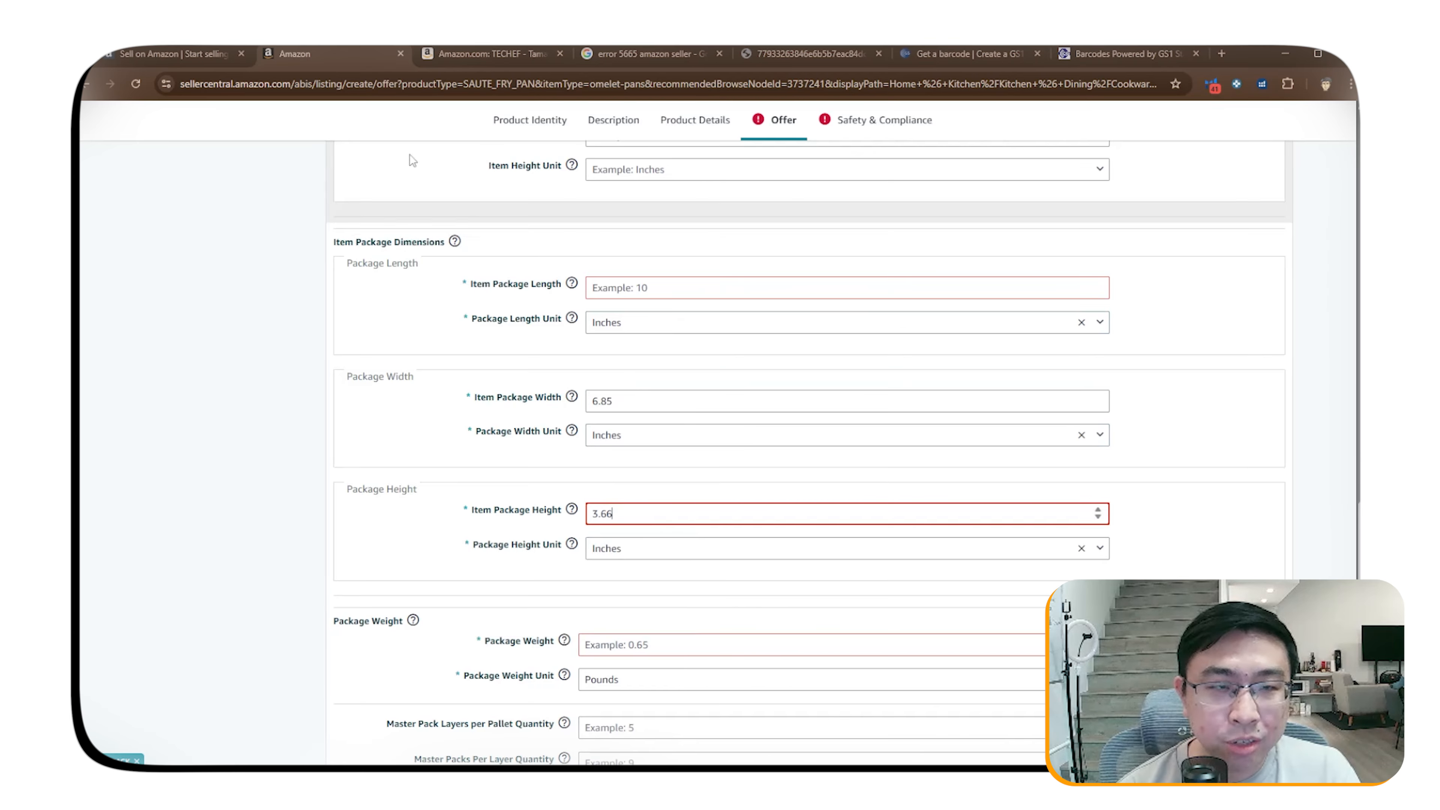
Copy the calculator's height value of 14.76 into the listing's Item Package Length.
{"action": "left_click", "coordinate": [461, 57]}
{"action": "double_click", "coordinate": [750, 339]}
{"action": "key", "text": "ctrl+c"}
{"action": "left_click", "coordinate": [295, 54]}
{"action": "left_click", "coordinate": [652, 288]}
{"action": "key", "text": "ctrl+v"}
Copy the competitor pan's weight from the calculator into the listing's Package Weight as 1.12.
{"action": "scroll", "coordinate": [459, 329], "scroll_direction": "down", "scroll_amount": 4}
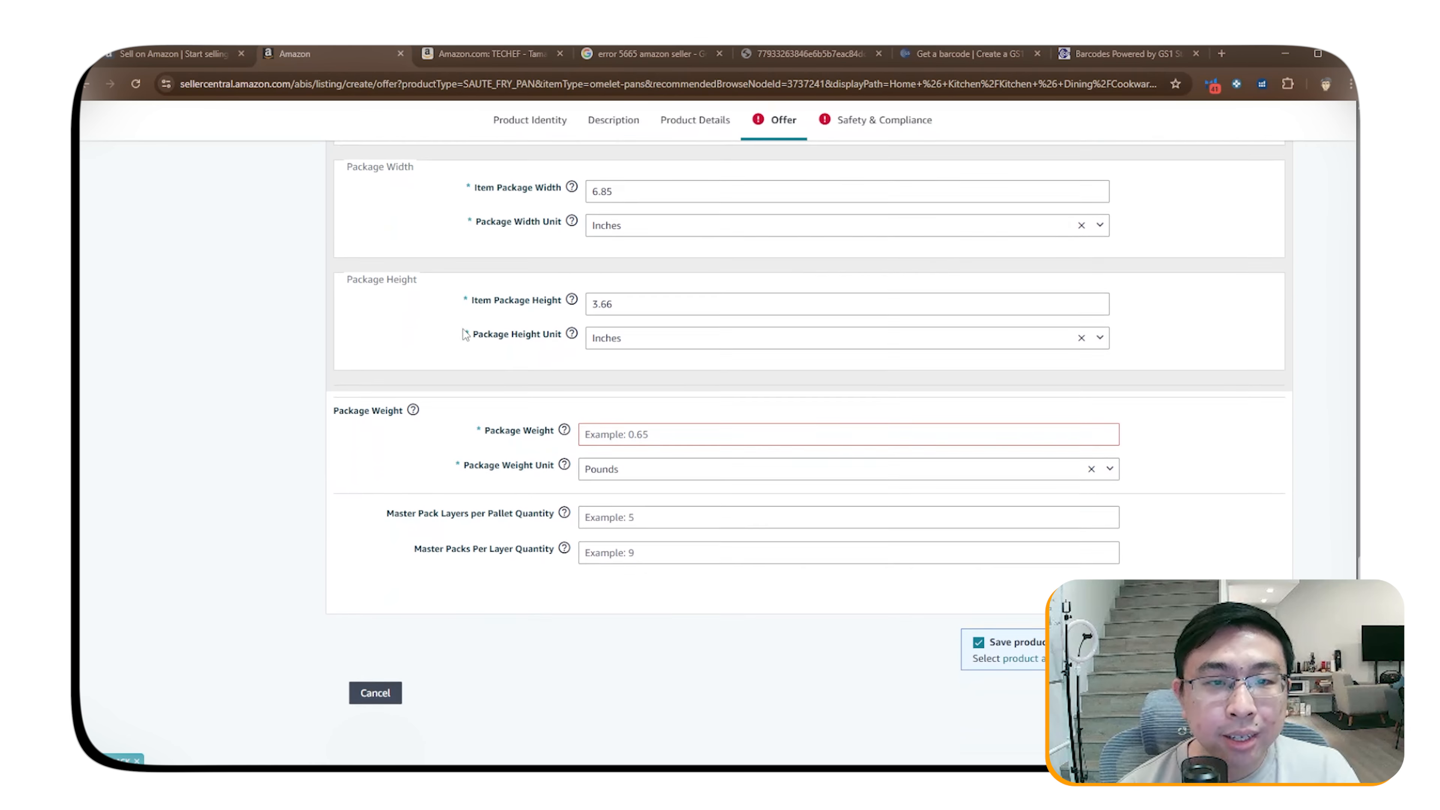
{"action": "left_click", "coordinate": [475, 57]}
{"action": "scroll", "coordinate": [739, 315], "scroll_direction": "down", "scroll_amount": 1}
{"action": "left_click_drag", "start_coordinate": [760, 286], "coordinate": [711, 290]}
{"action": "key", "text": "ctrl+c"}
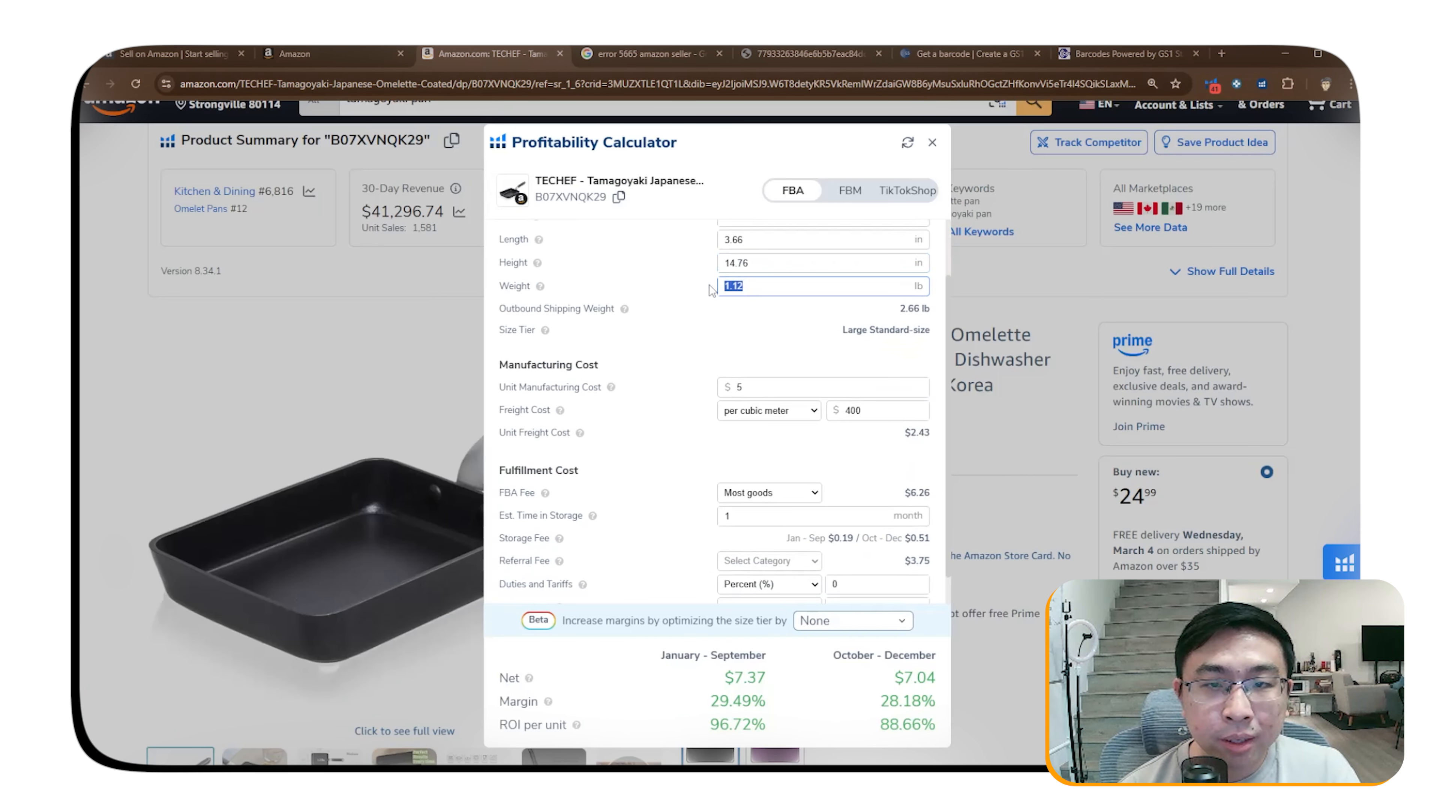
{"action": "left_click", "coordinate": [315, 53]}
{"action": "left_click", "coordinate": [625, 431]}
{"action": "key", "text": "ctrl+v"}
{"action": "left_click", "coordinate": [678, 607]}
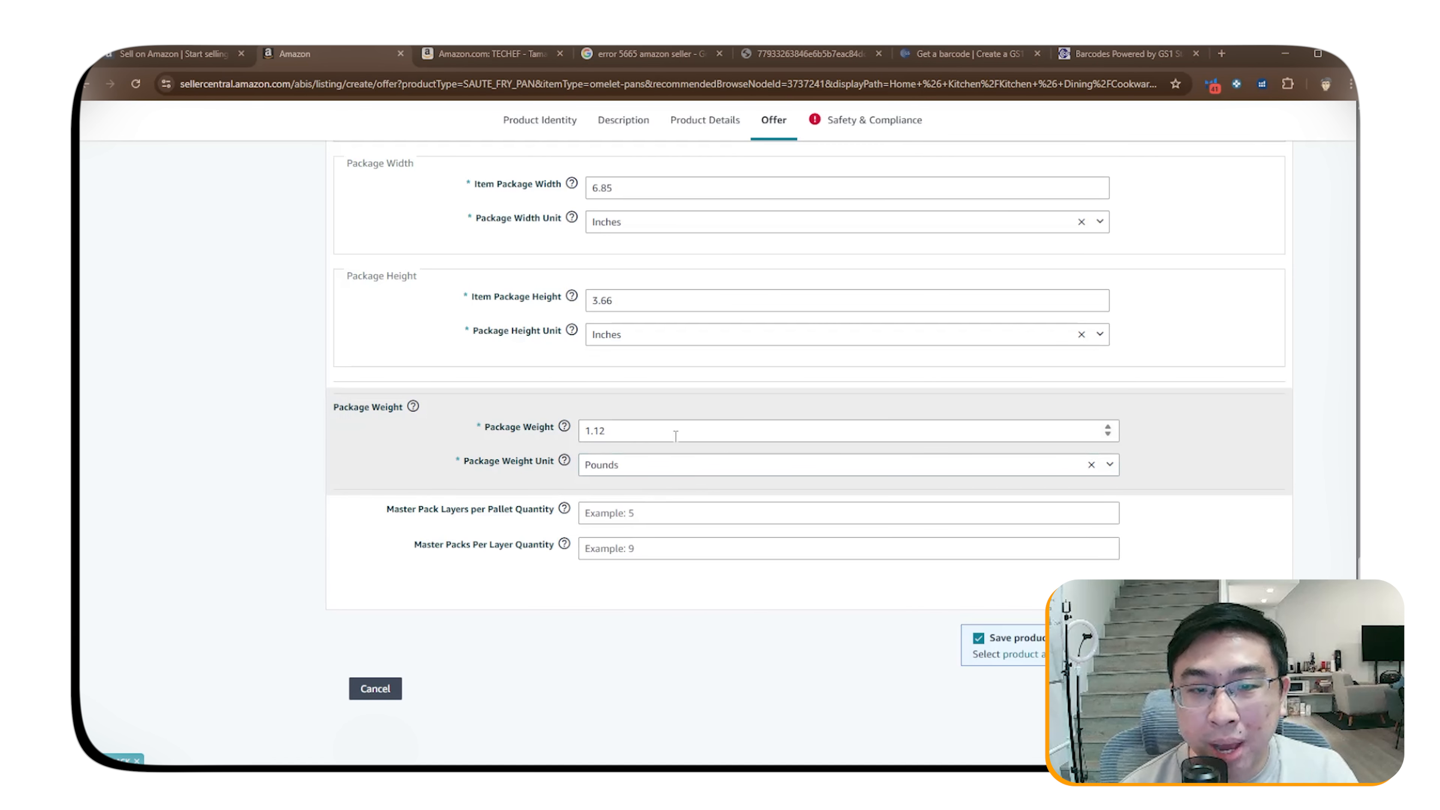
Go to the Safety & Compliance section and set the Country/Region of Origin to China.
{"action": "scroll", "coordinate": [681, 398], "scroll_direction": "up", "scroll_amount": 5}
{"action": "scroll", "coordinate": [671, 381], "scroll_direction": "down", "scroll_amount": 8}
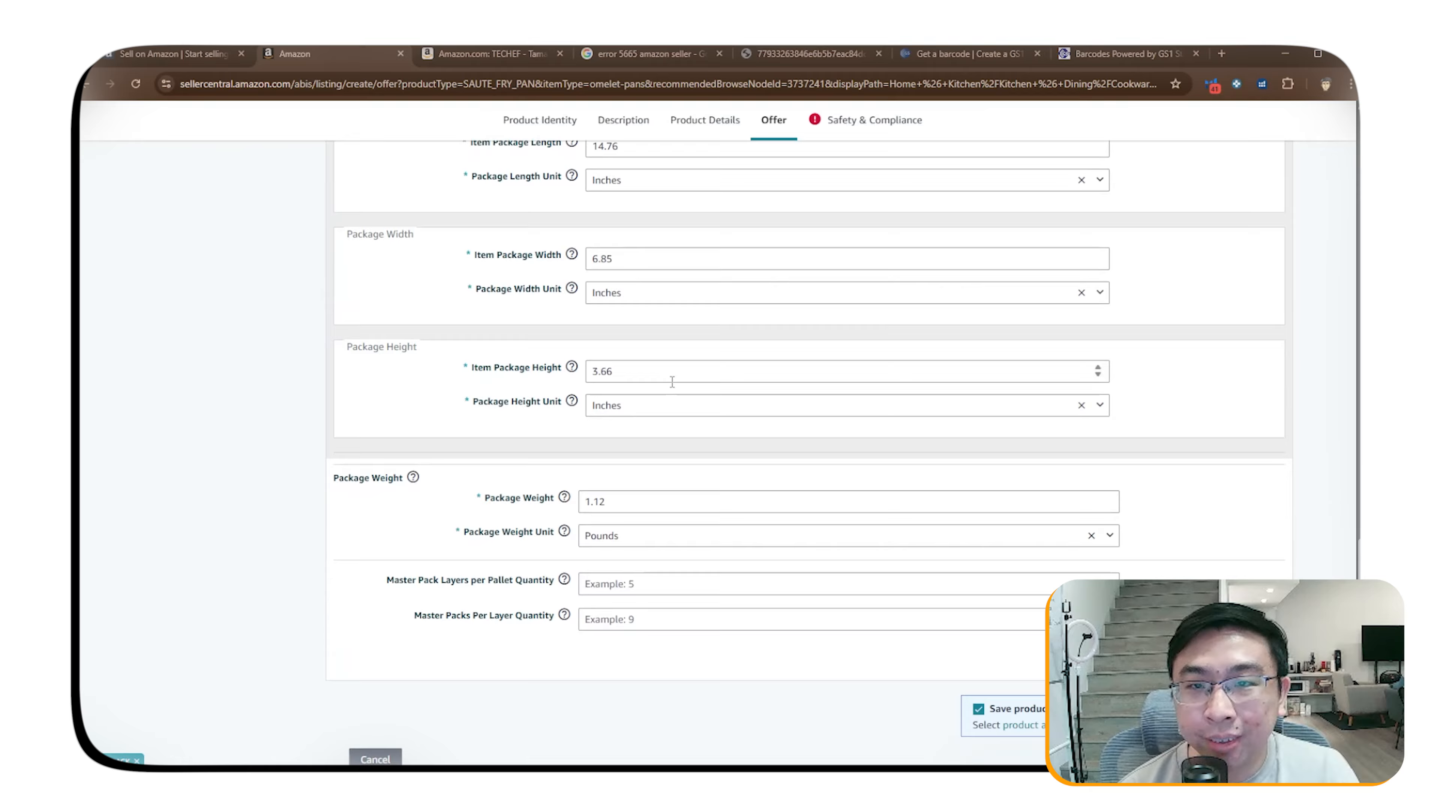
{"action": "scroll", "coordinate": [686, 477], "scroll_direction": "up", "scroll_amount": 15}
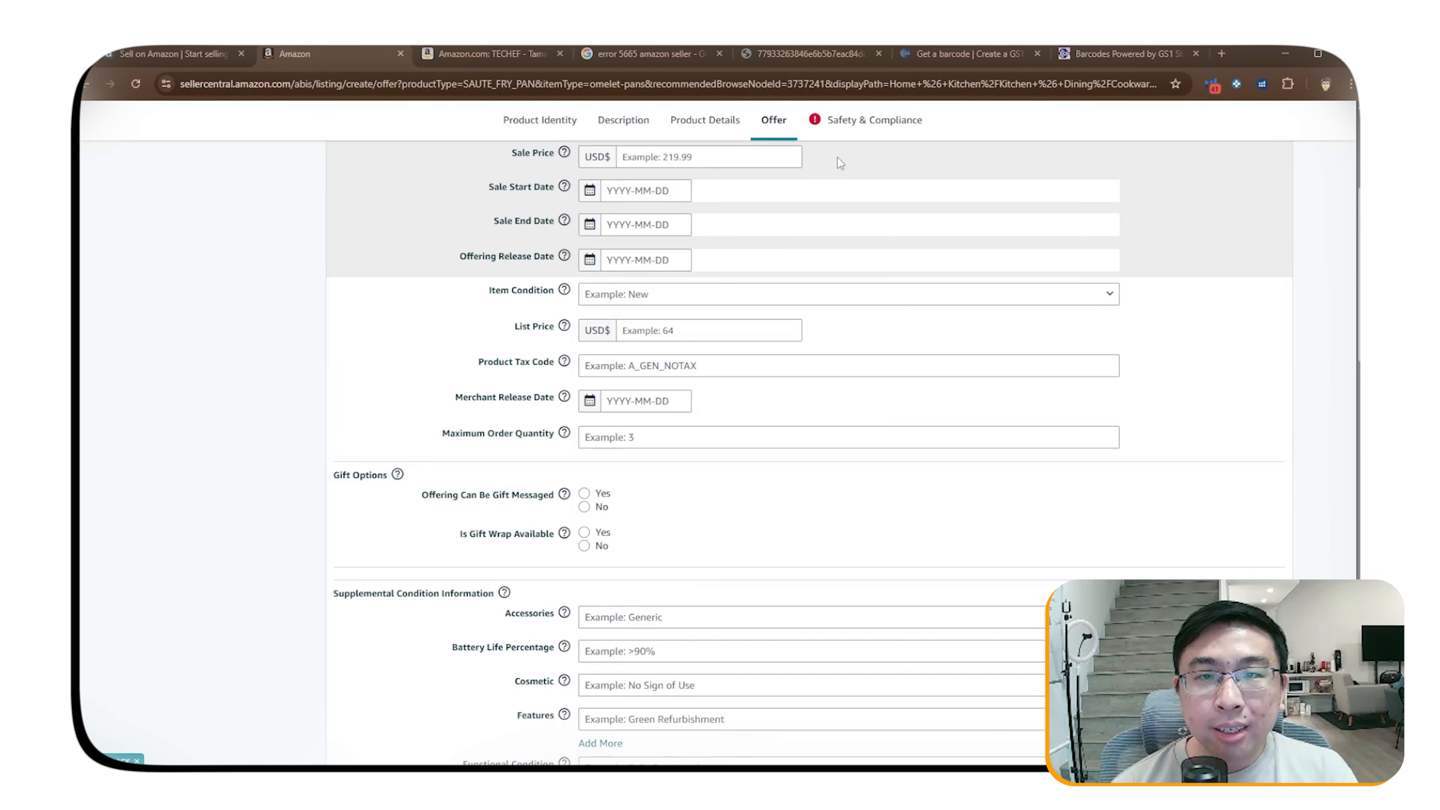
{"action": "left_click", "coordinate": [857, 119]}
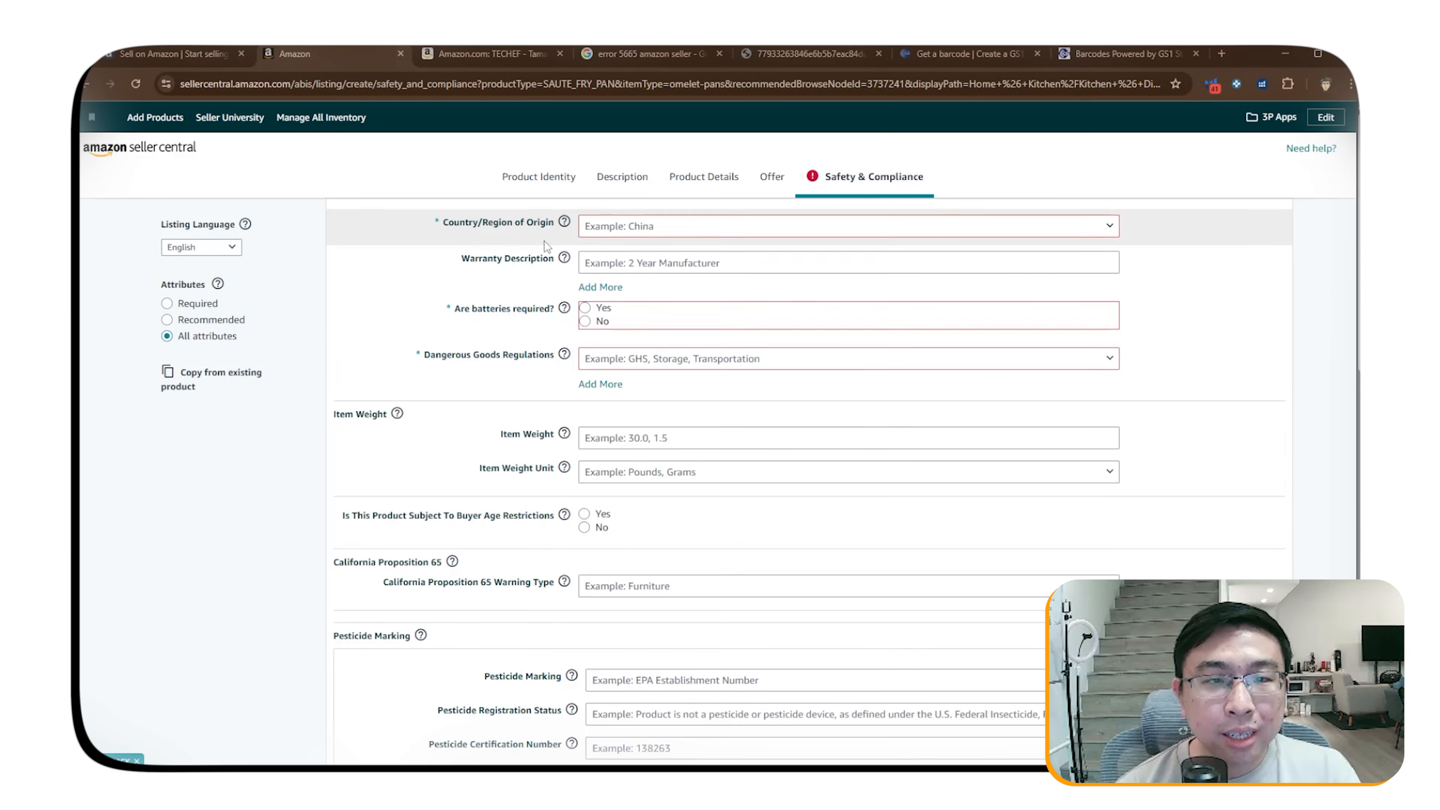
{"action": "left_click", "coordinate": [678, 233]}
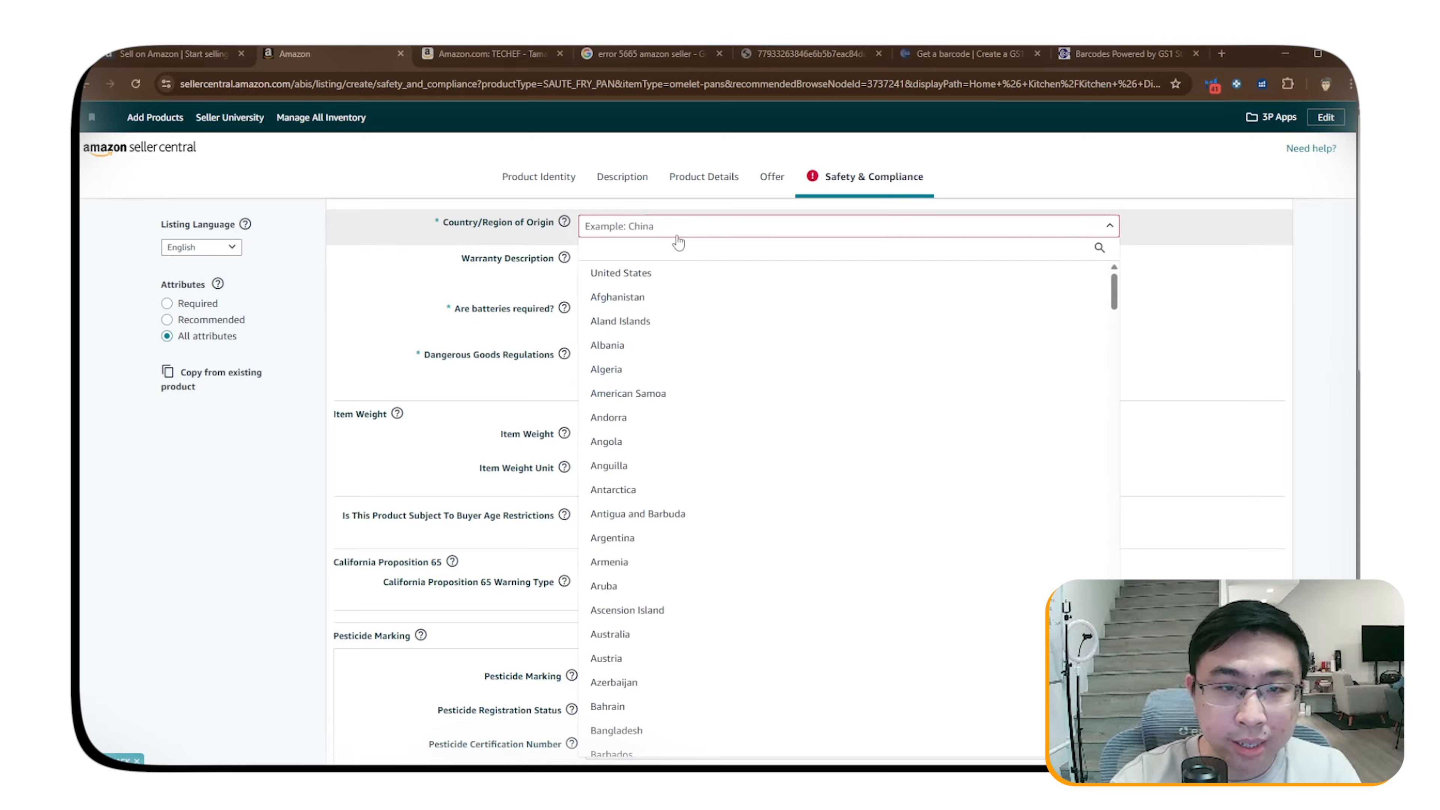
{"action": "type", "text": "China"}
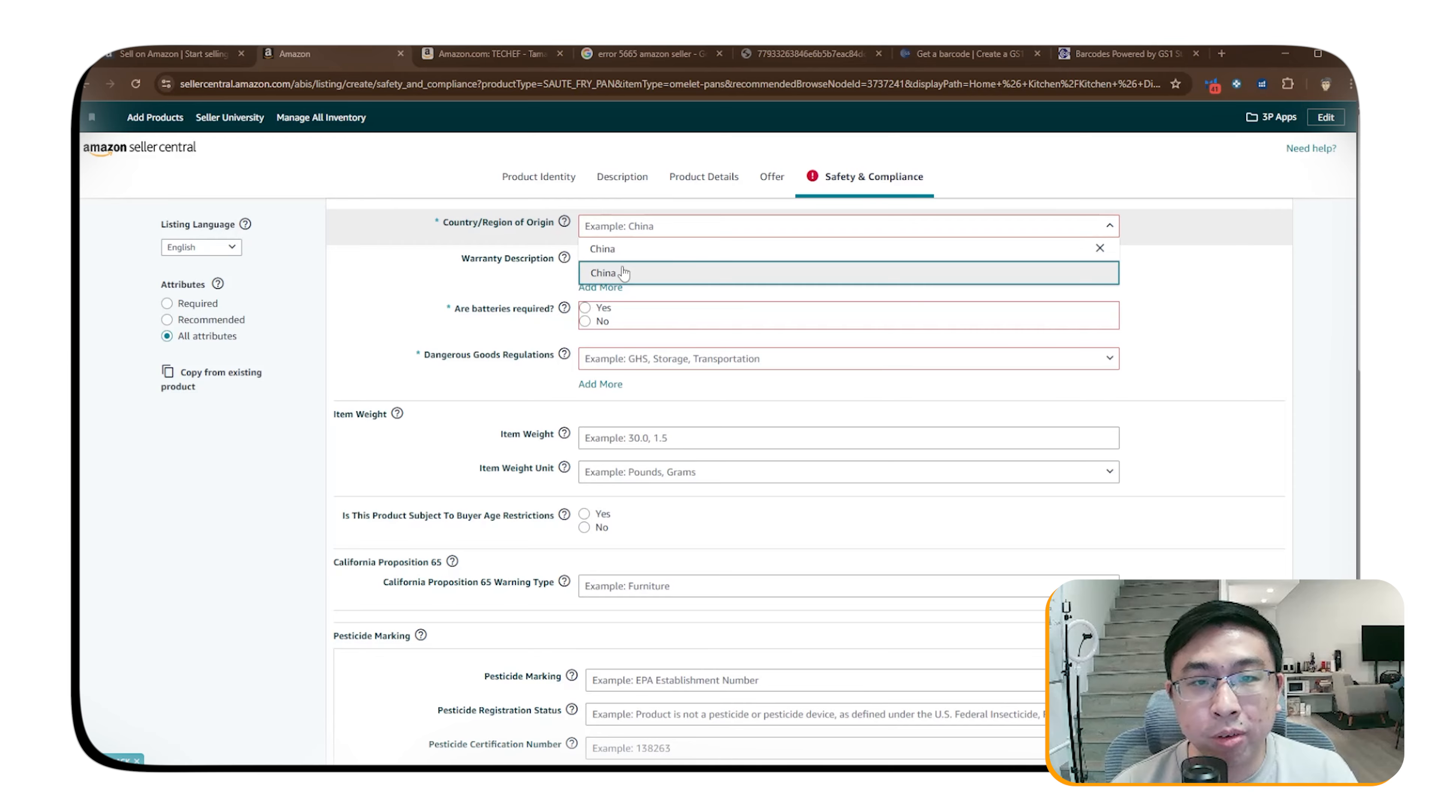
{"action": "left_click", "coordinate": [624, 273]}
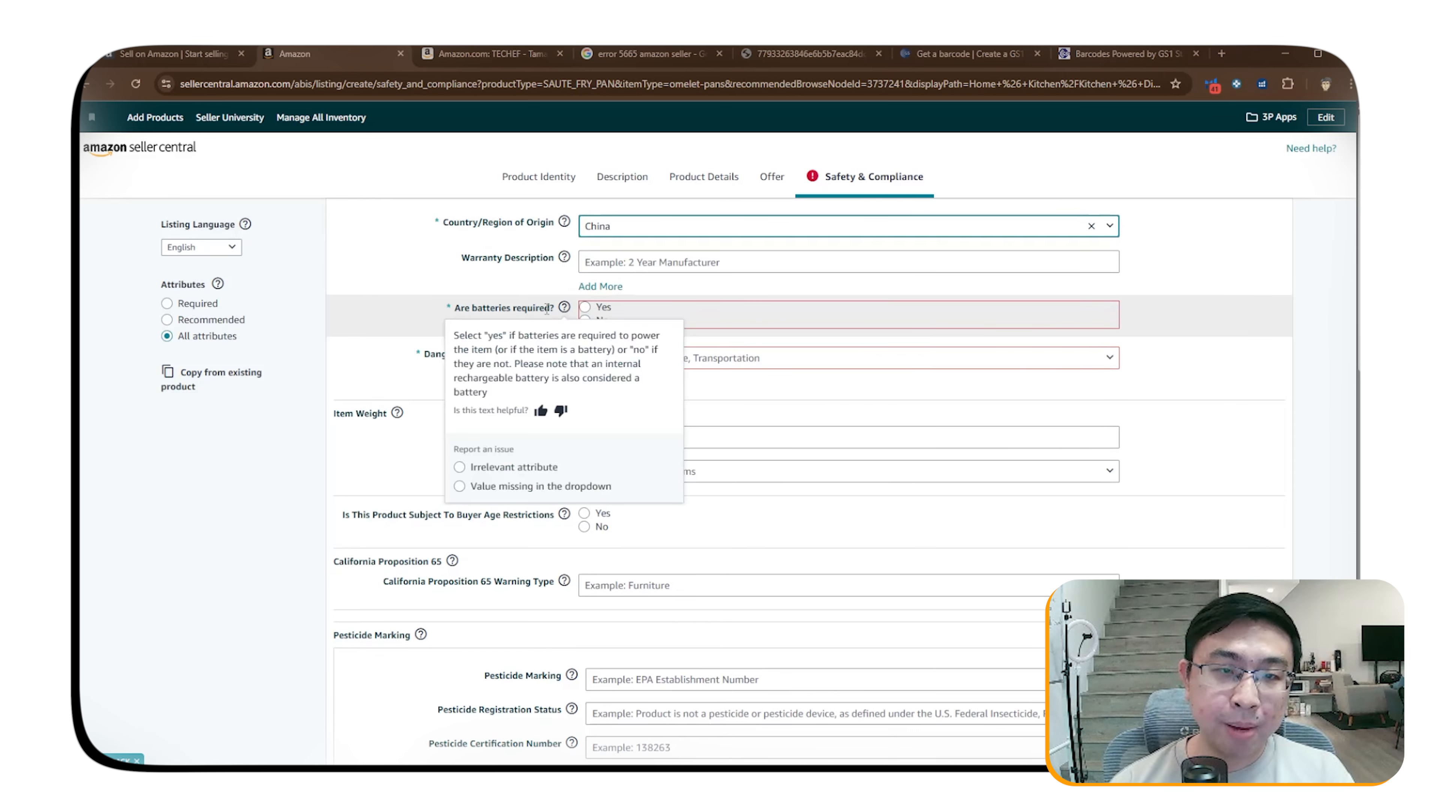
Indicate that no batteries are required and set the Dangerous Goods Regulations to Not Applicable.
{"action": "left_click", "coordinate": [584, 319]}
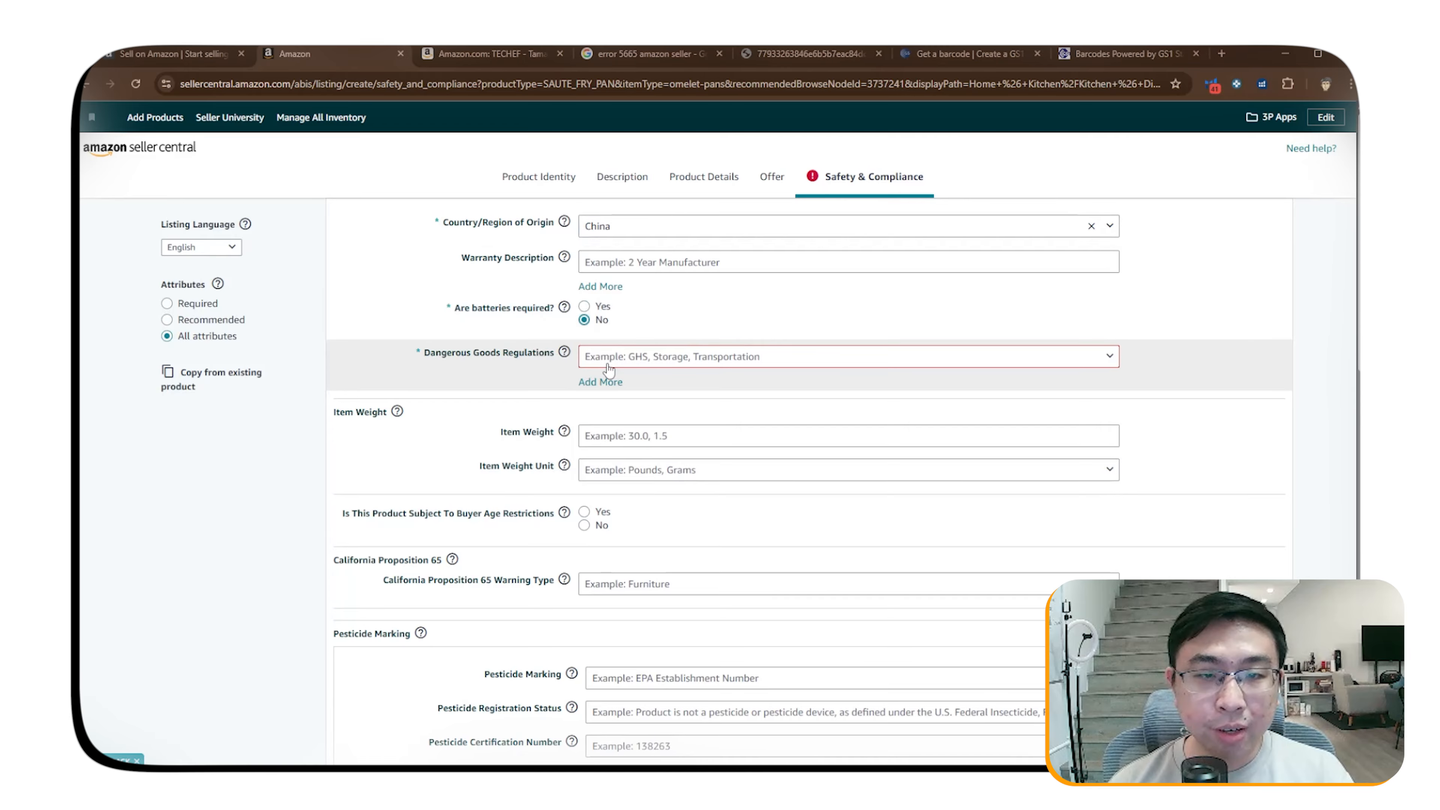
{"action": "left_click", "coordinate": [613, 358]}
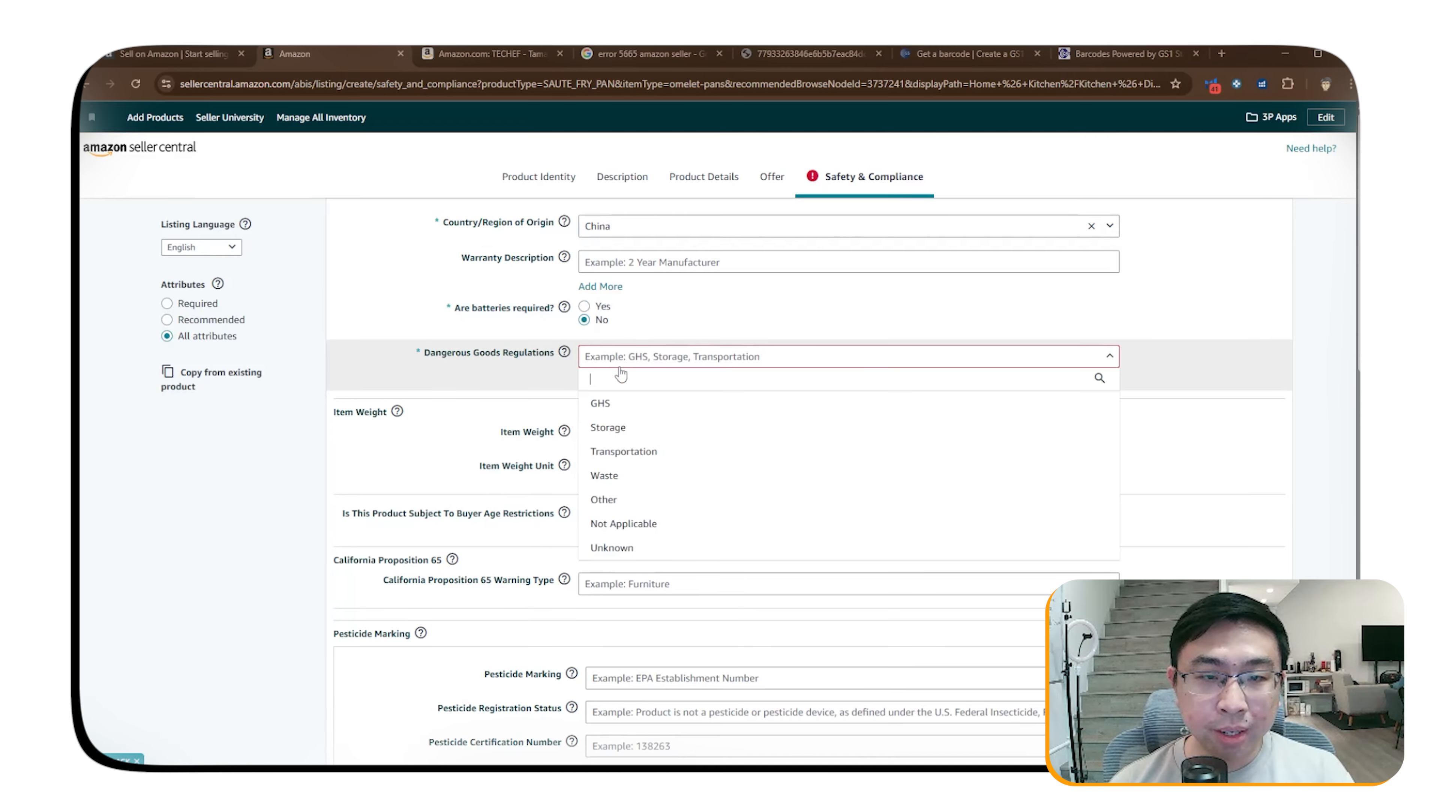
{"action": "left_click", "coordinate": [624, 531]}
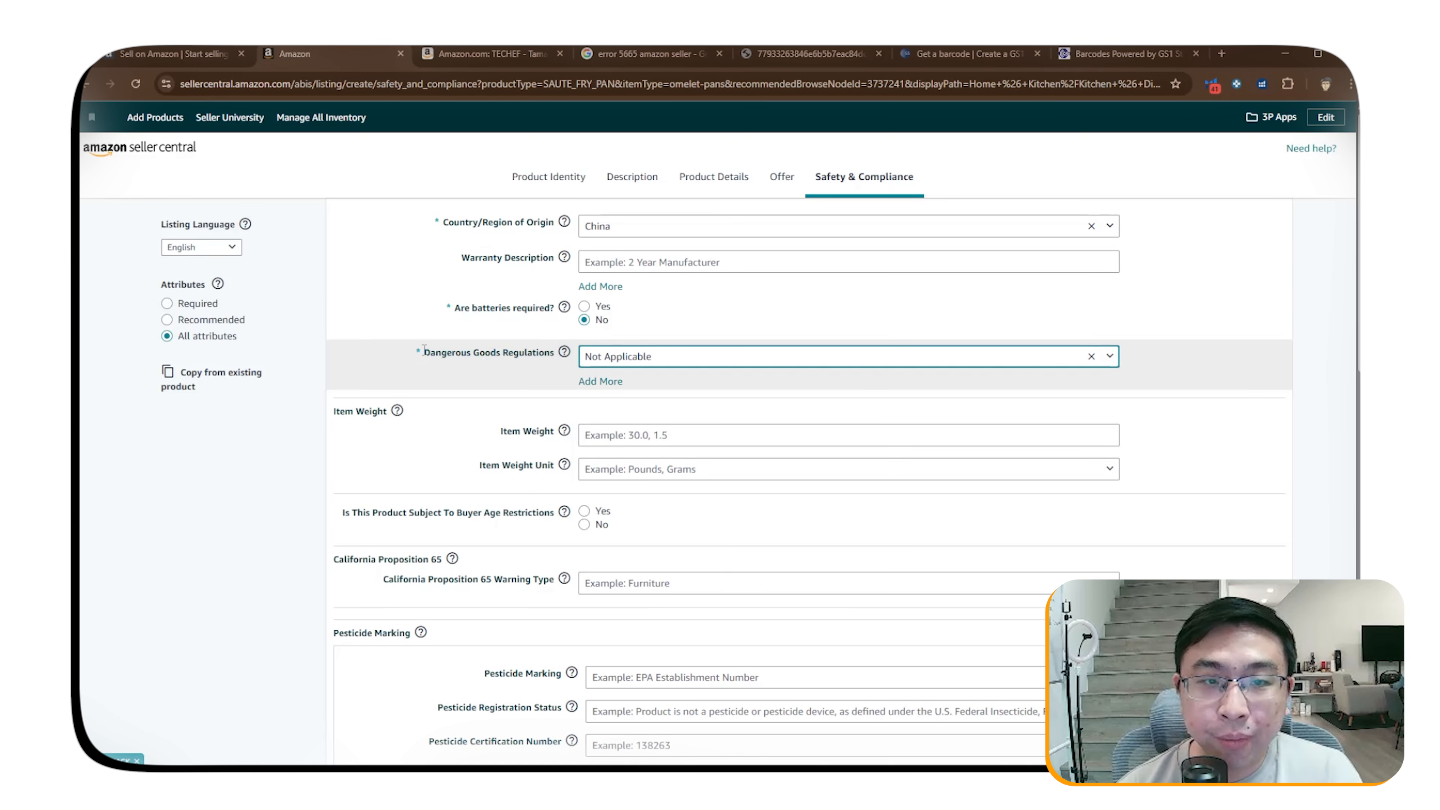
{"action": "mouse_move", "coordinate": [570, 357]}
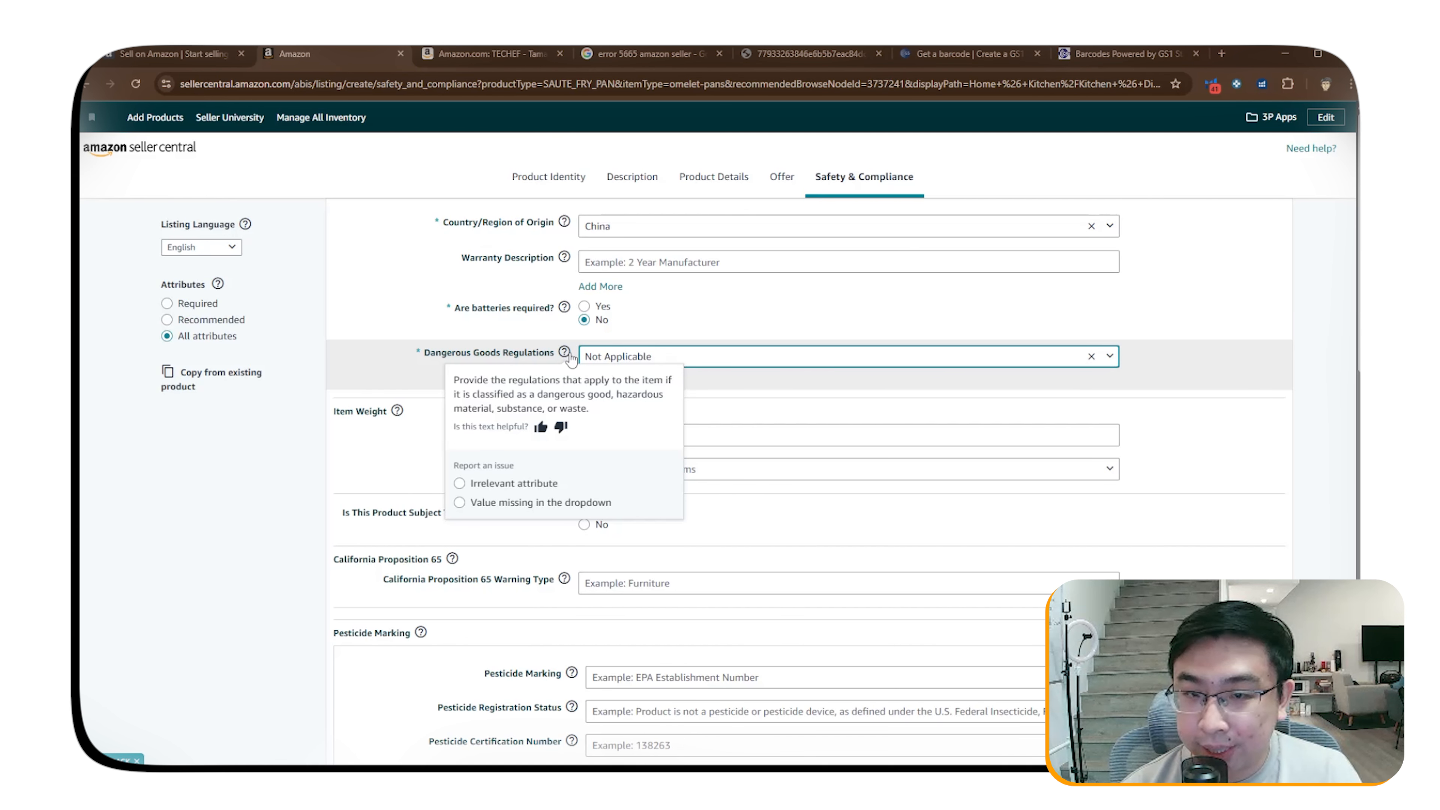
{"action": "scroll", "coordinate": [569, 358], "scroll_direction": "down", "scroll_amount": 2}
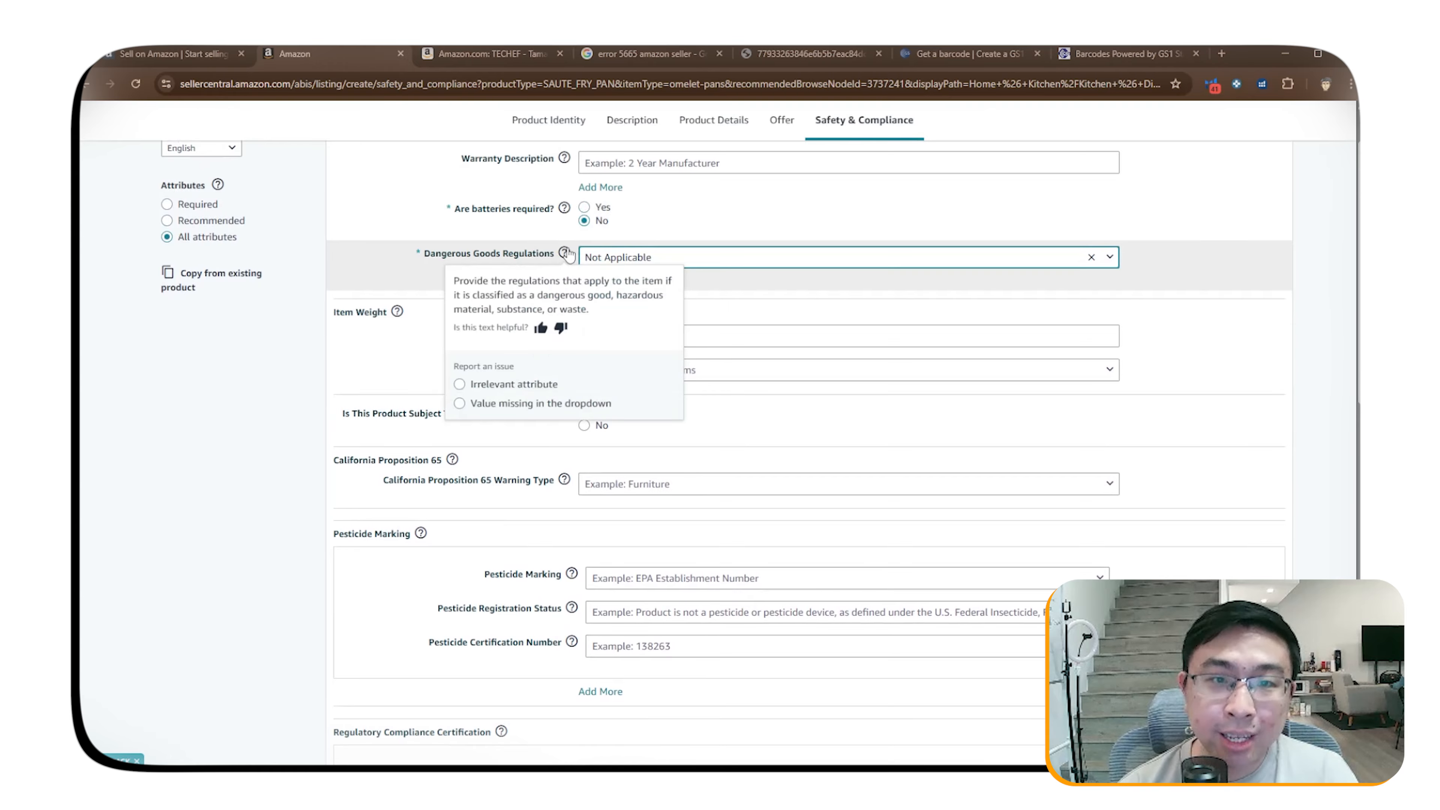
{"action": "scroll", "coordinate": [532, 252], "scroll_direction": "down", "scroll_amount": 10}
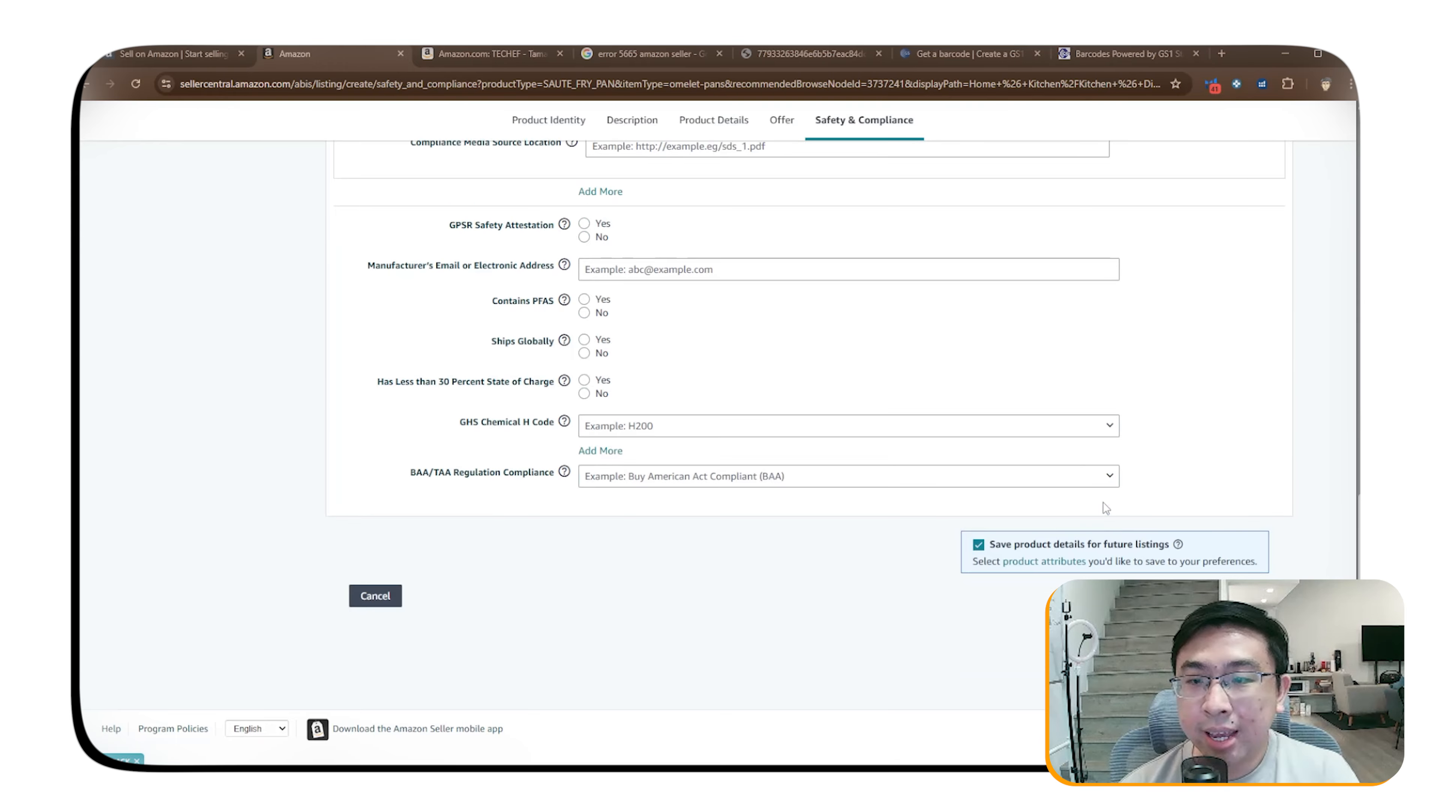
{"action": "scroll", "coordinate": [816, 419], "scroll_direction": "up", "scroll_amount": 12}
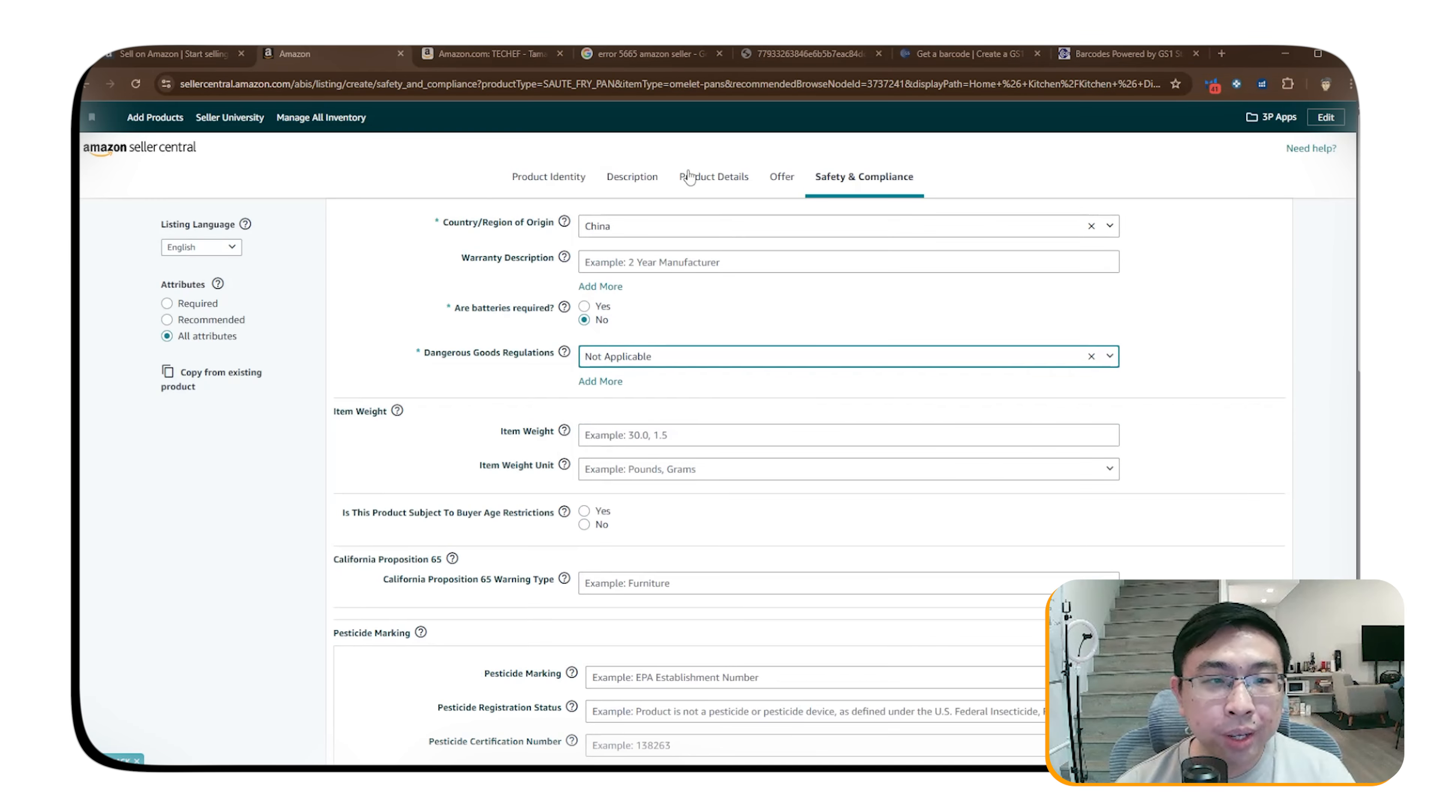
{"action": "scroll", "coordinate": [391, 233], "scroll_direction": "down", "scroll_amount": 10}
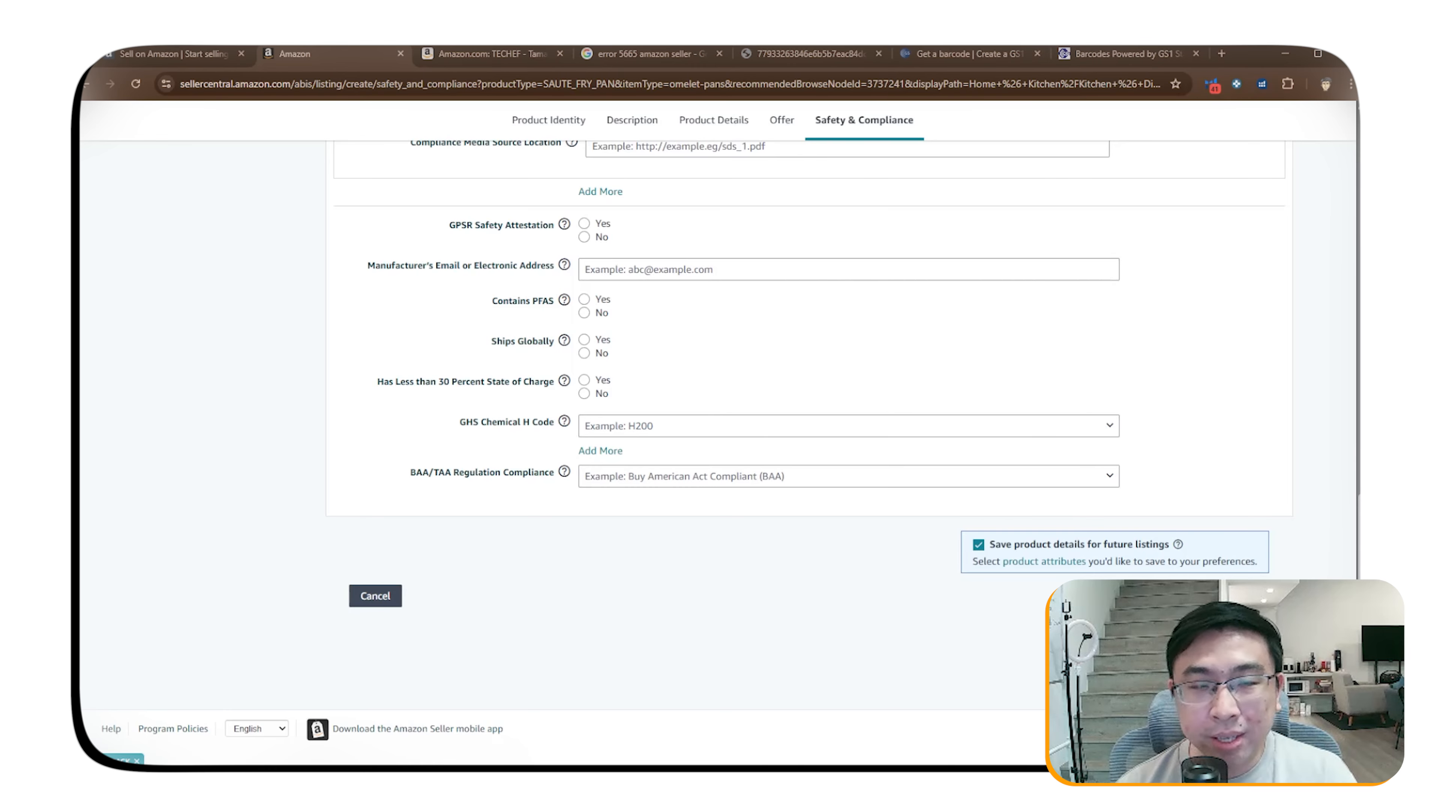